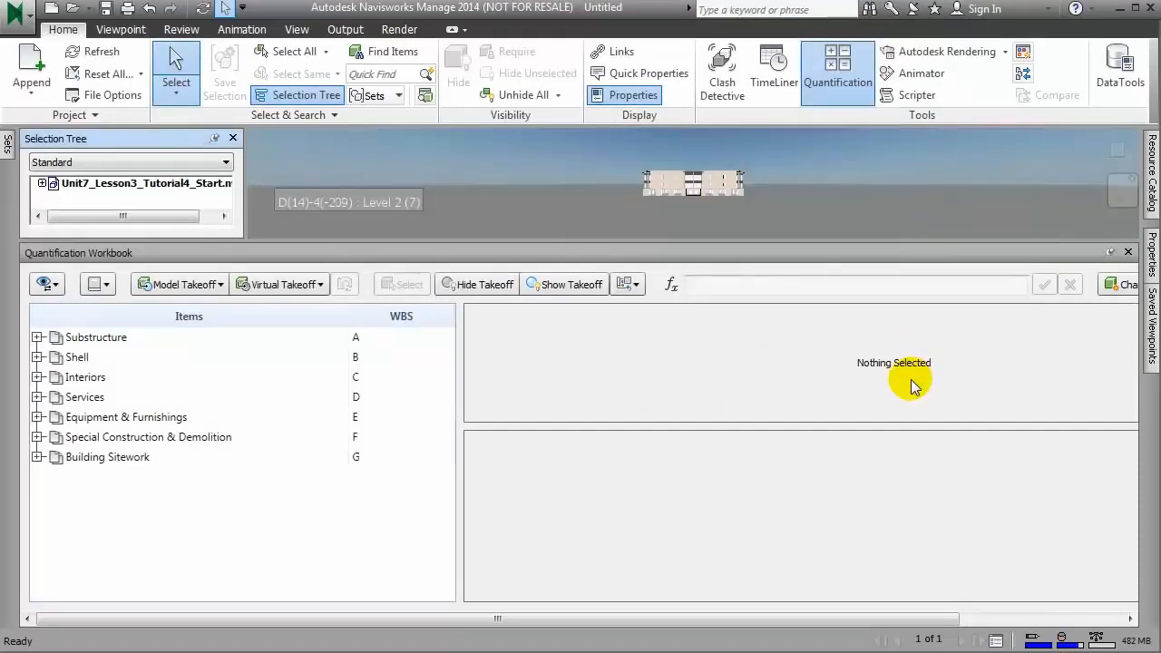
Step: Expand the Substructure, Shell and Interiors groups in the Quantification Workbook to review their subgroups
{"action": "left_click", "coordinate": [37, 336]}
{"action": "left_click", "coordinate": [37, 397]}
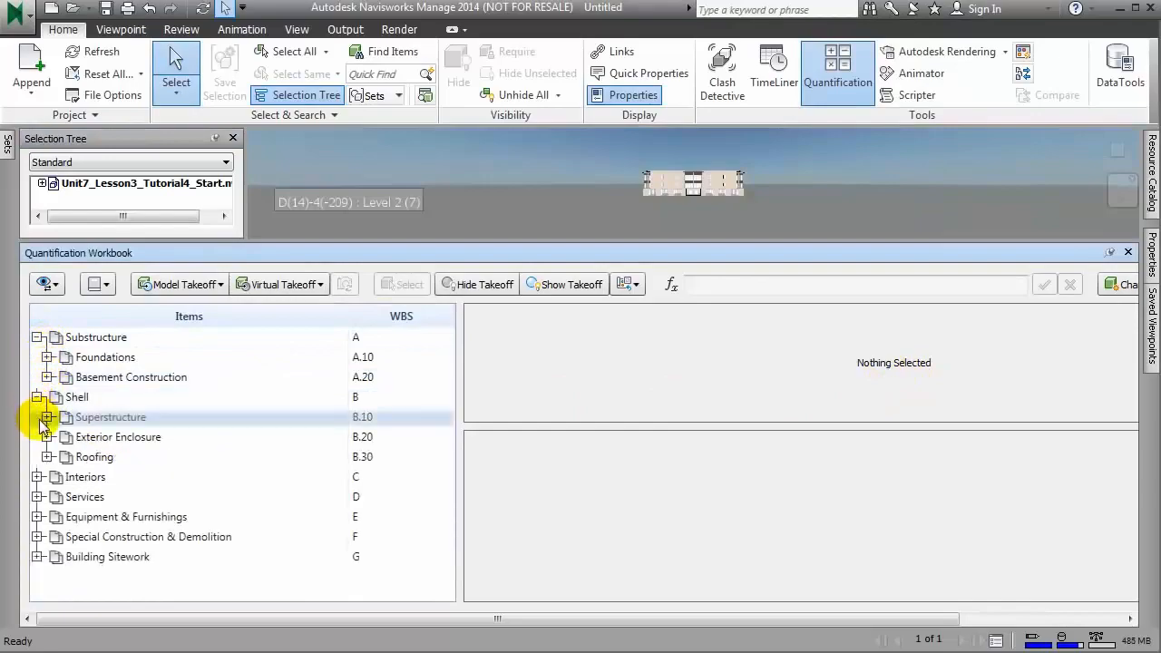
{"action": "left_click", "coordinate": [37, 477]}
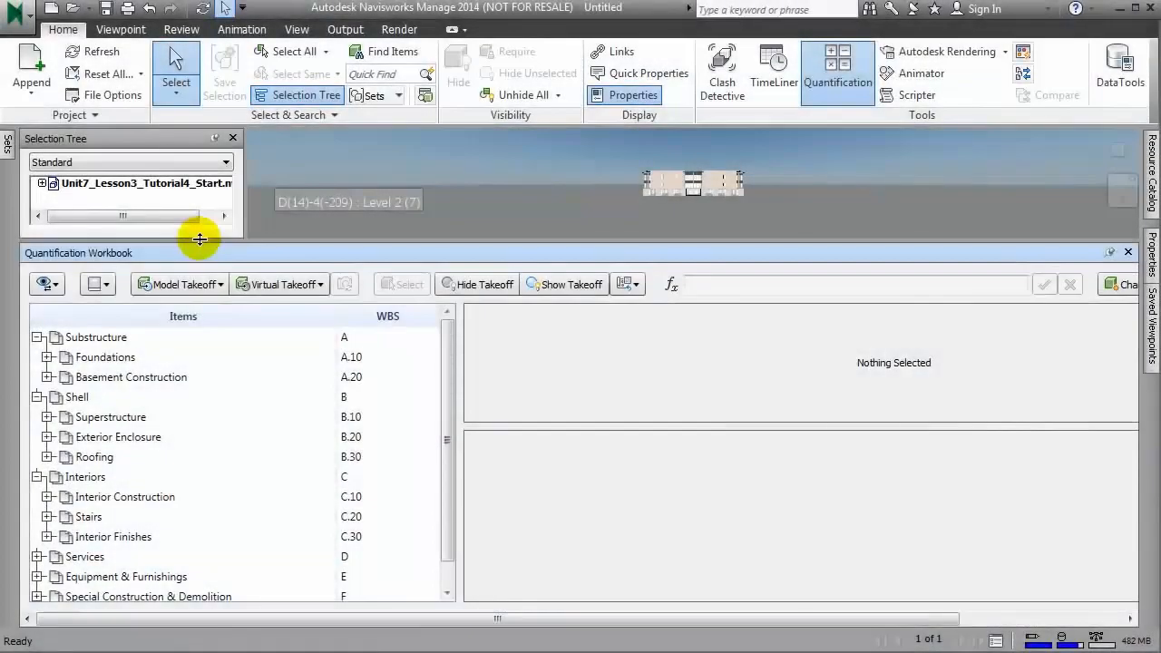
Step: Expand the model file to its levels in an enlarged Selection Tree and keep the Sets window docked open
{"action": "left_click_drag", "start_coordinate": [194, 234], "coordinate": [201, 352]}
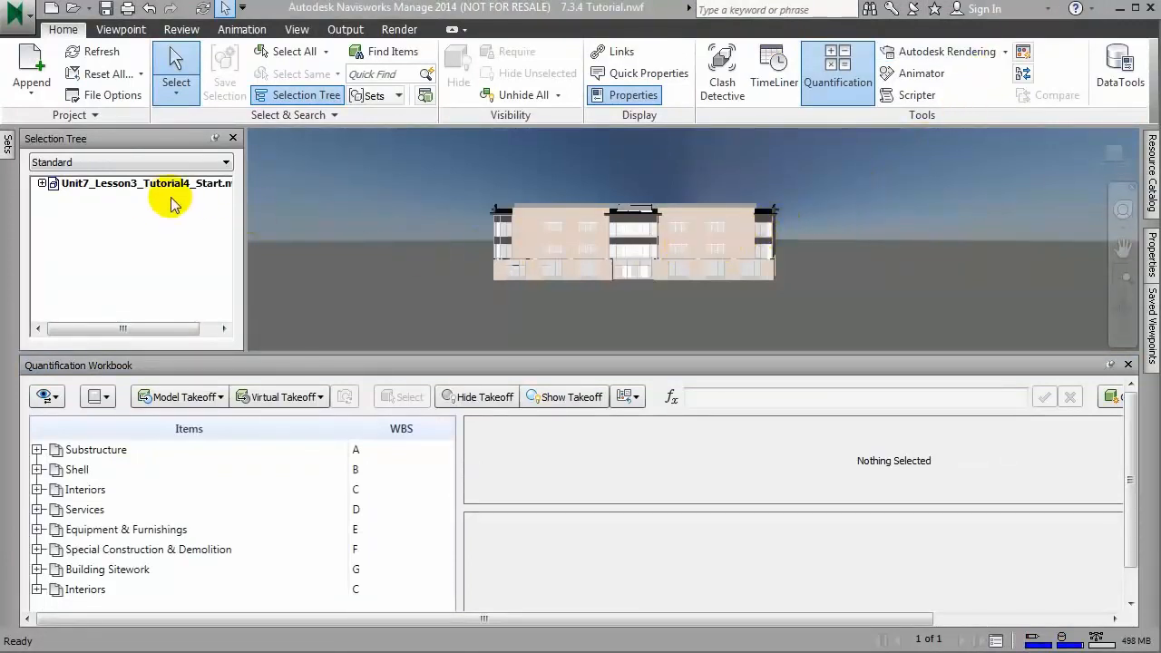
{"action": "left_click", "coordinate": [41, 183]}
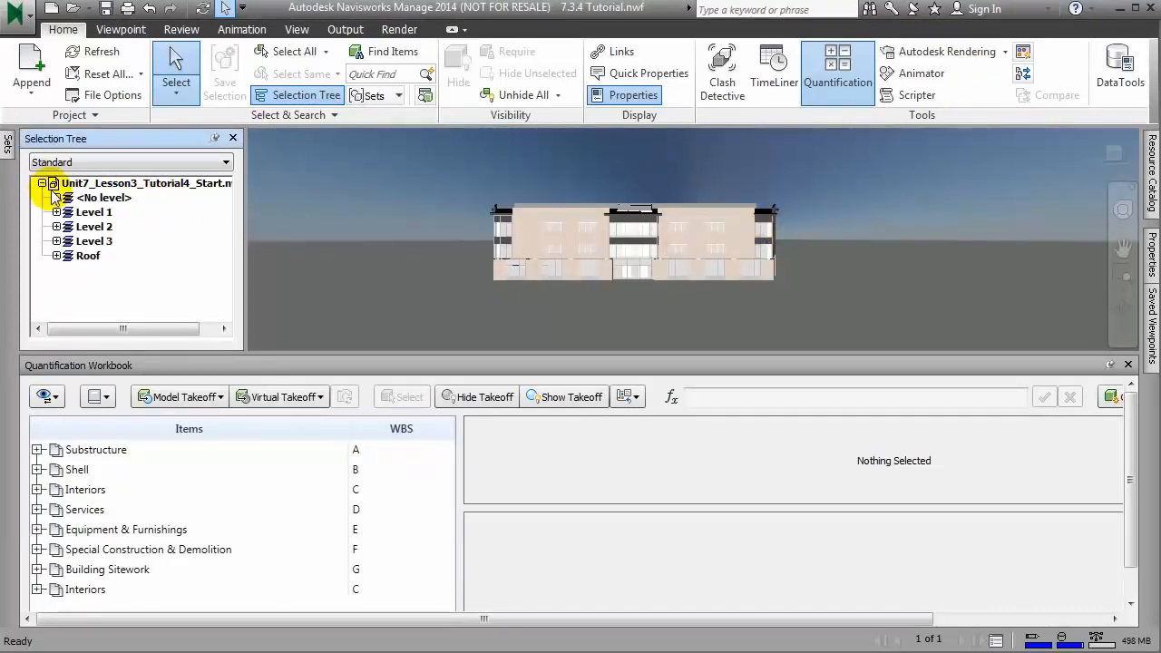
{"action": "left_click", "coordinate": [392, 96]}
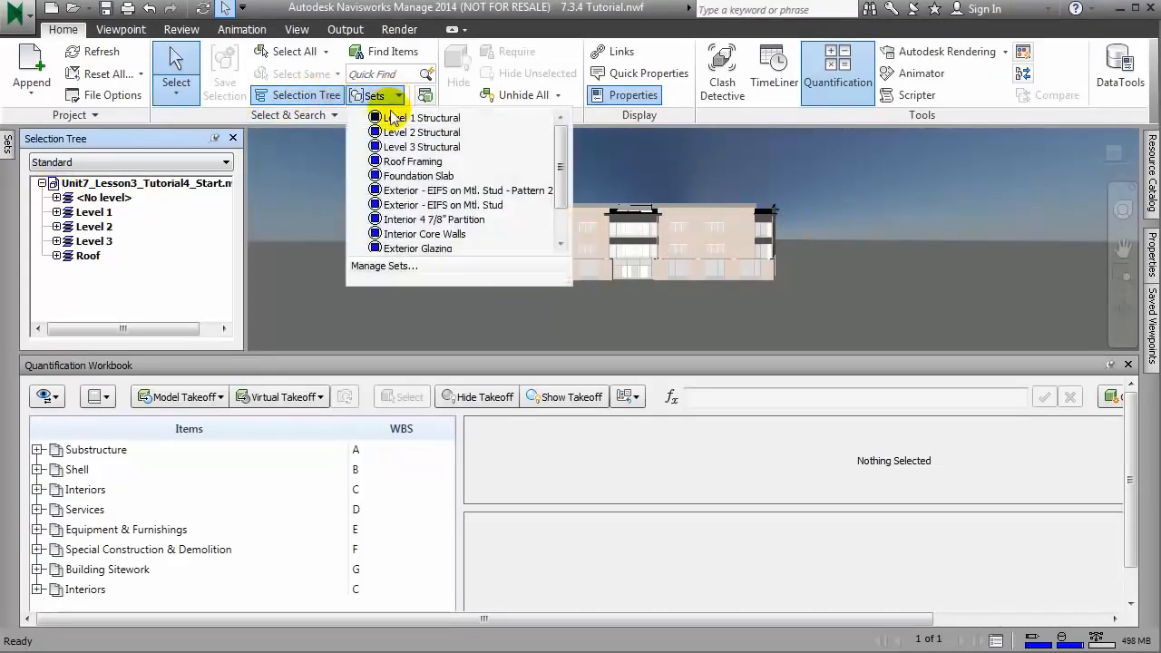
{"action": "left_click", "coordinate": [382, 265]}
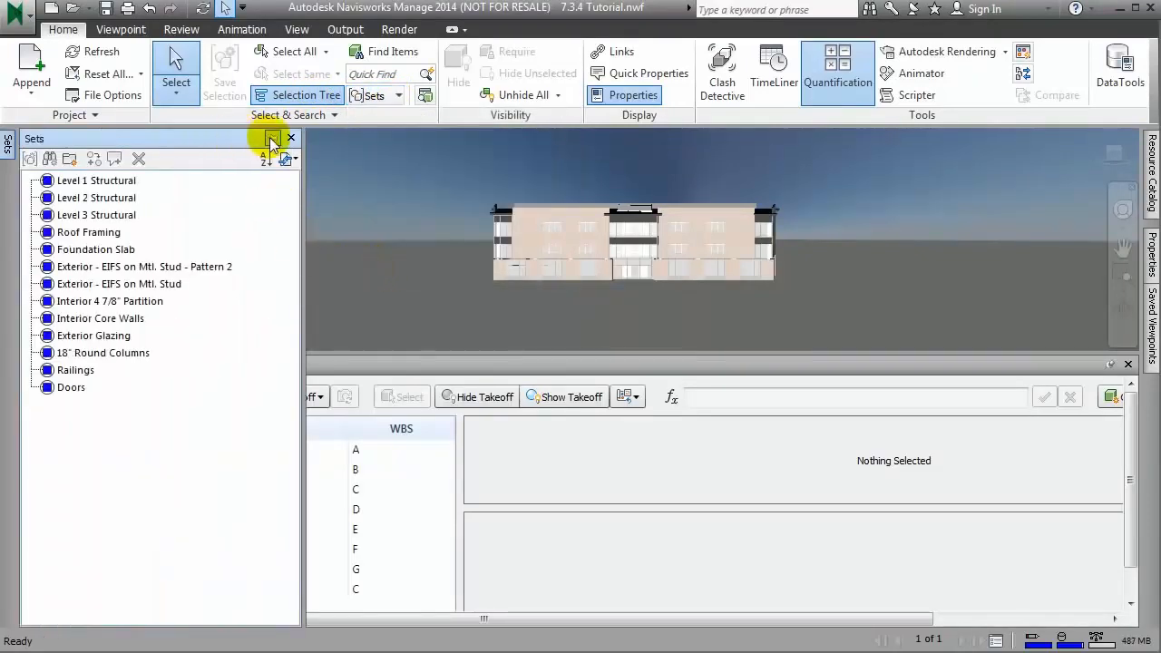
{"action": "left_click", "coordinate": [272, 139]}
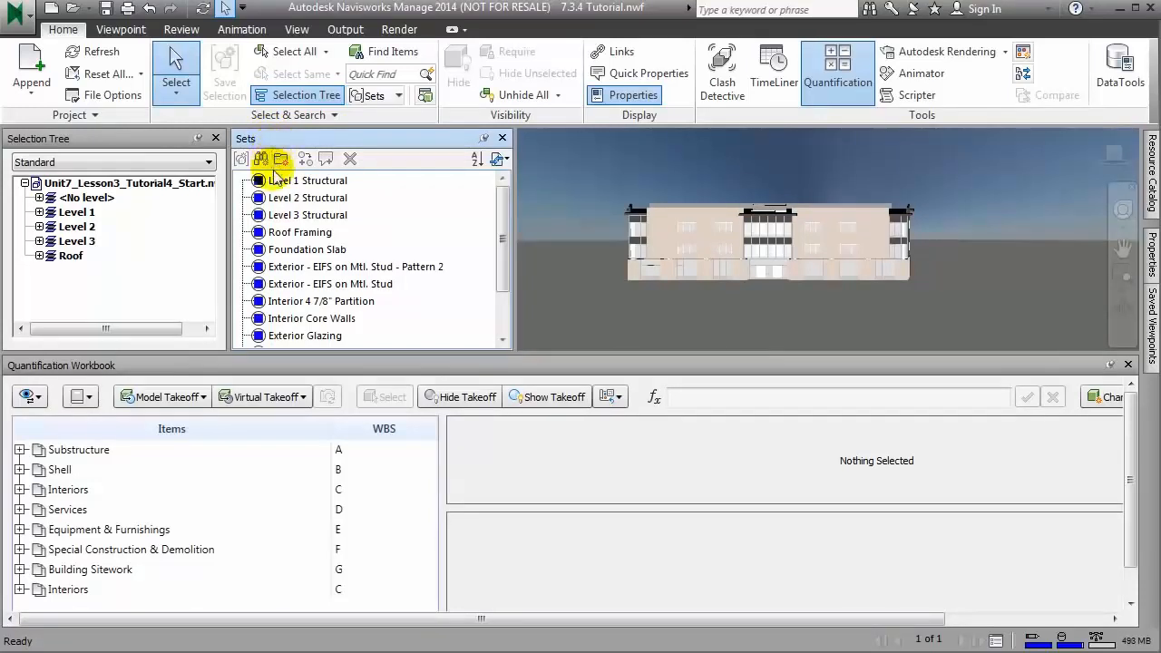
Step: Expand the Substructure item group and switch the Quantification Workbook to the resource view
{"action": "left_click", "coordinate": [19, 450]}
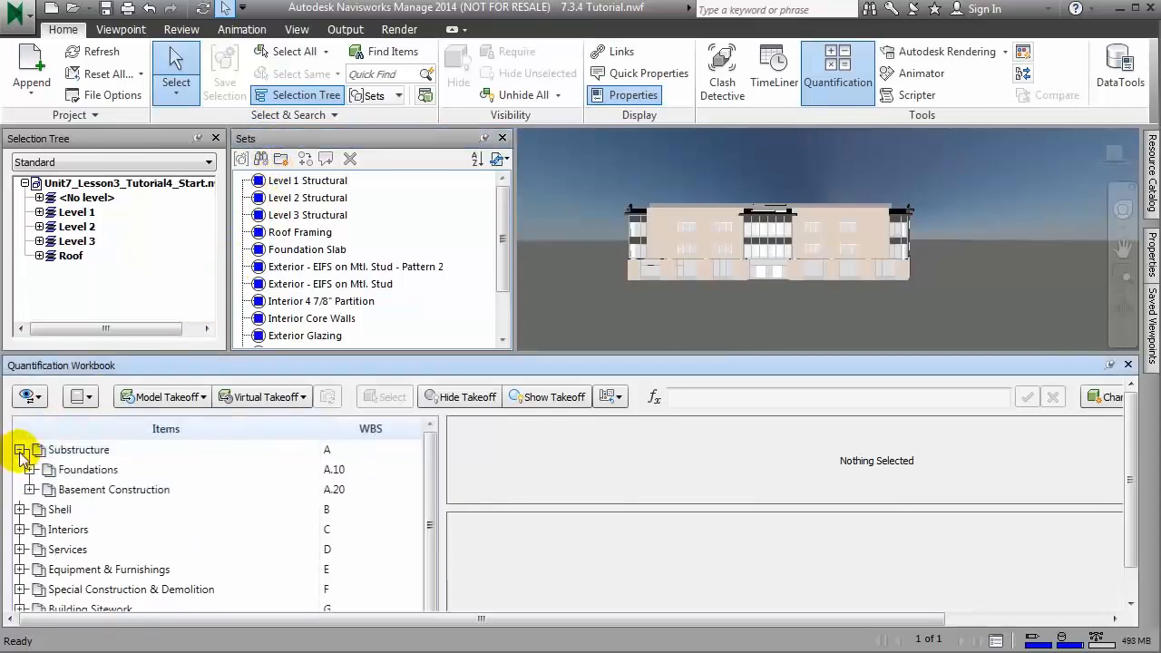
{"action": "left_click", "coordinate": [90, 397]}
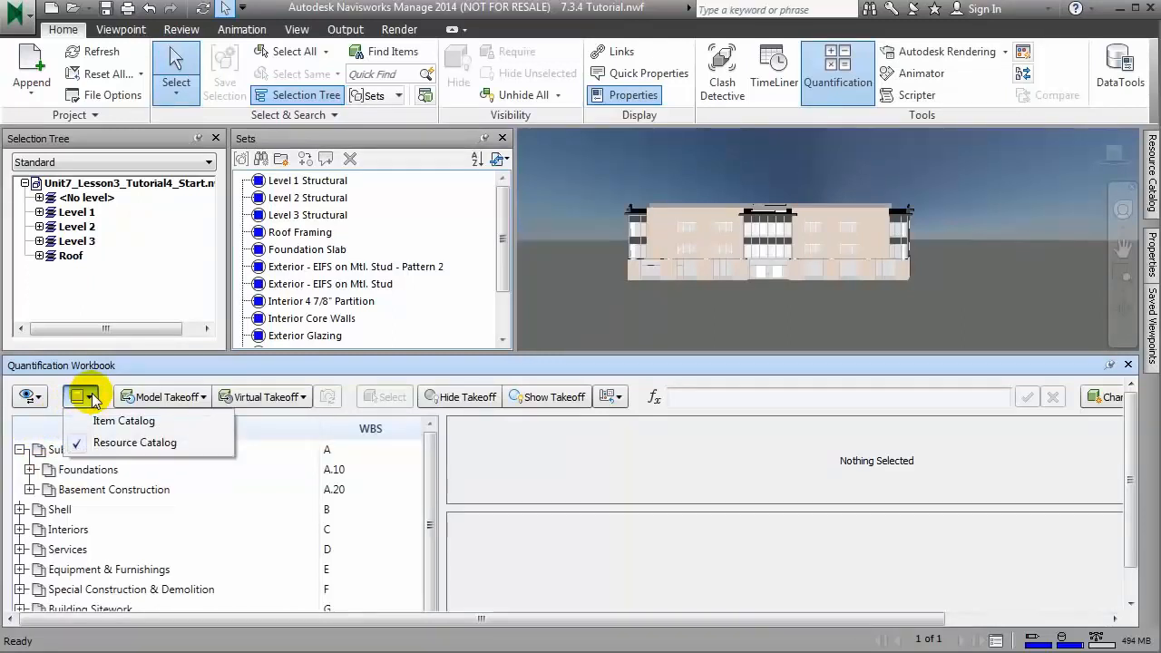
{"action": "left_click", "coordinate": [29, 396]}
{"action": "left_click", "coordinate": [29, 397]}
{"action": "left_click", "coordinate": [51, 445]}
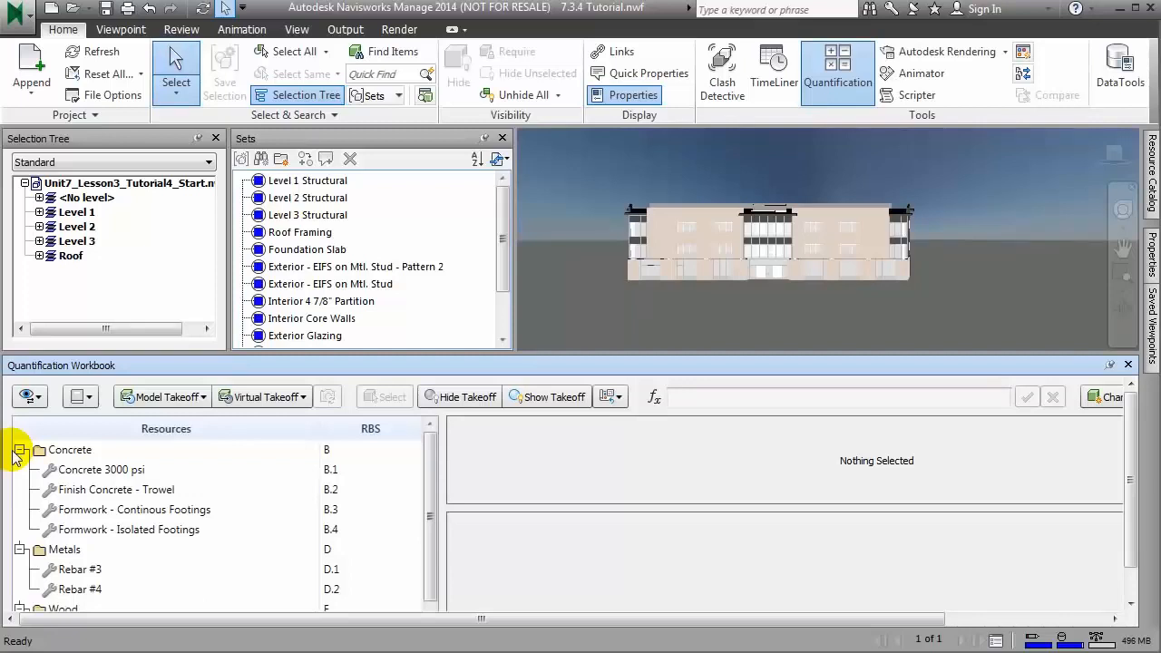
Step: Collapse the Concrete, Metals and Wood resource groups and return the workbook to the item view
{"action": "left_click", "coordinate": [19, 449]}
{"action": "left_click", "coordinate": [19, 468]}
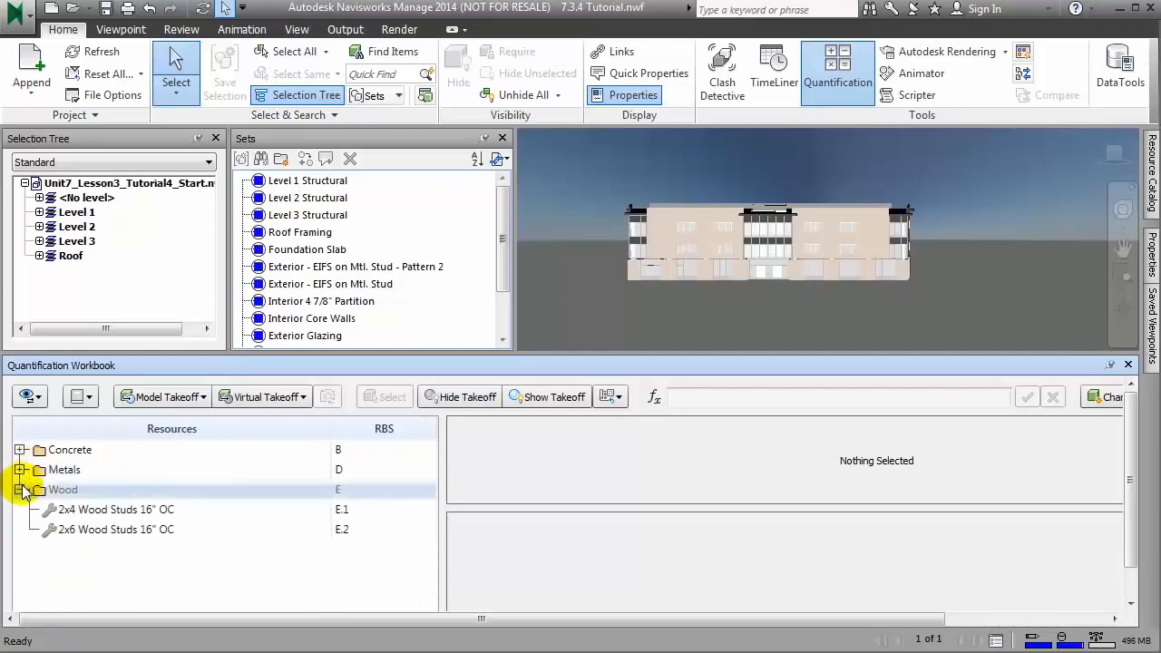
{"action": "left_click", "coordinate": [19, 488]}
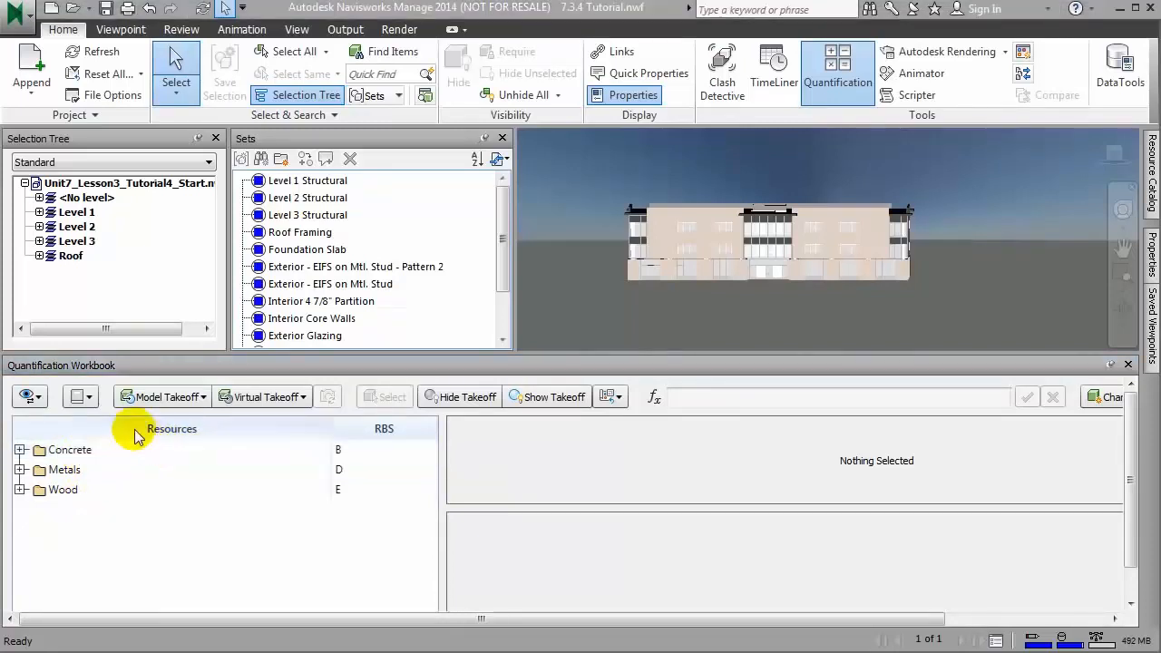
{"action": "left_click", "coordinate": [36, 399]}
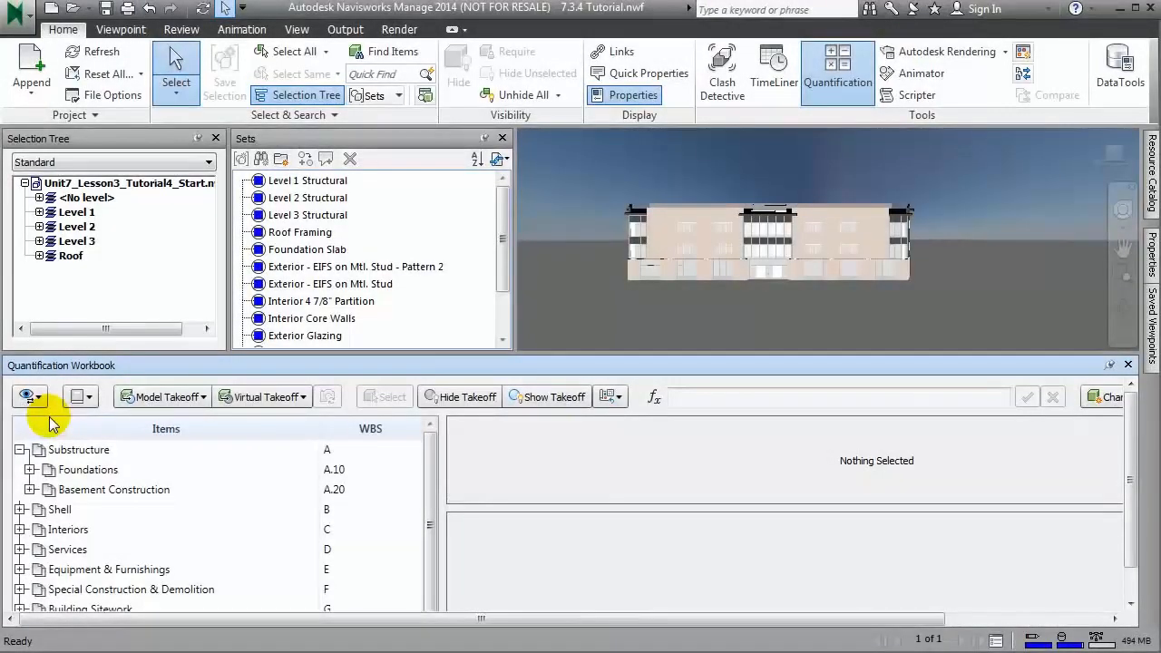
Step: Highlight the Foundation Slab set in the model to locate the slab, and clear the selection
{"action": "left_click", "coordinate": [313, 250]}
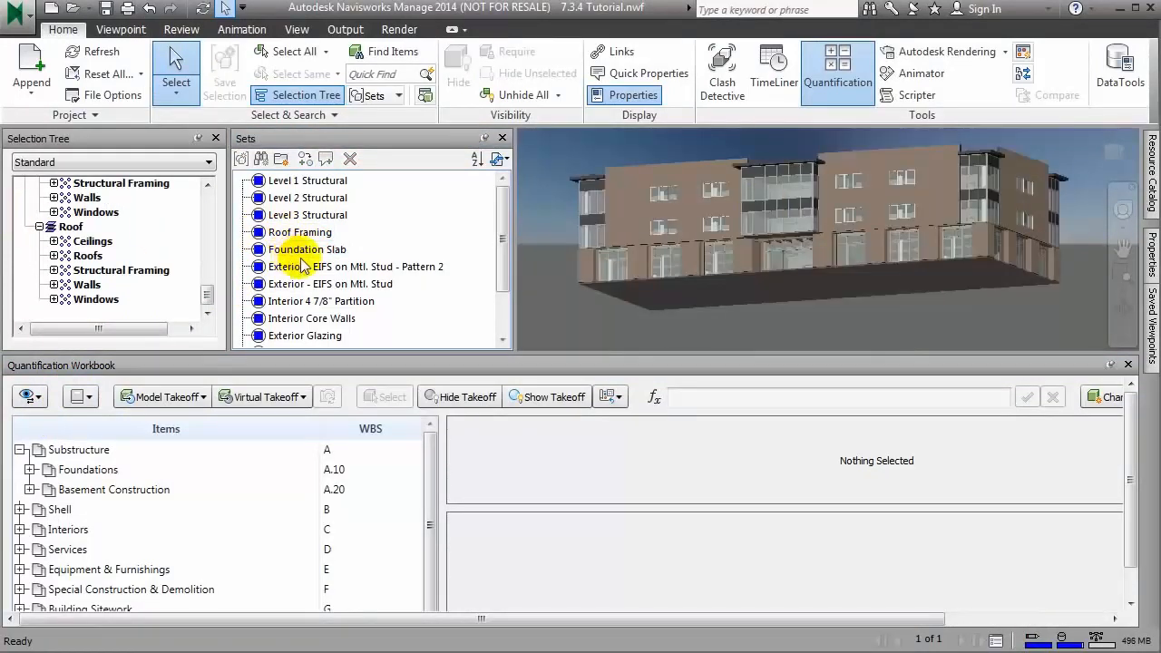
{"action": "left_click", "coordinate": [307, 249]}
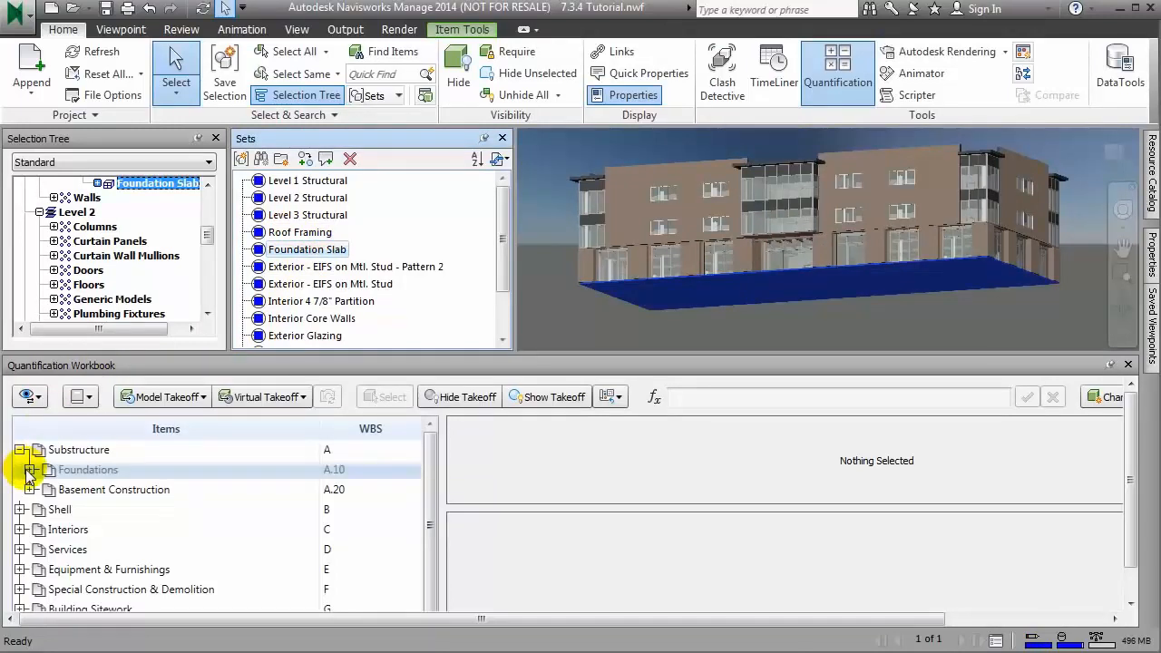
{"action": "left_click", "coordinate": [21, 182]}
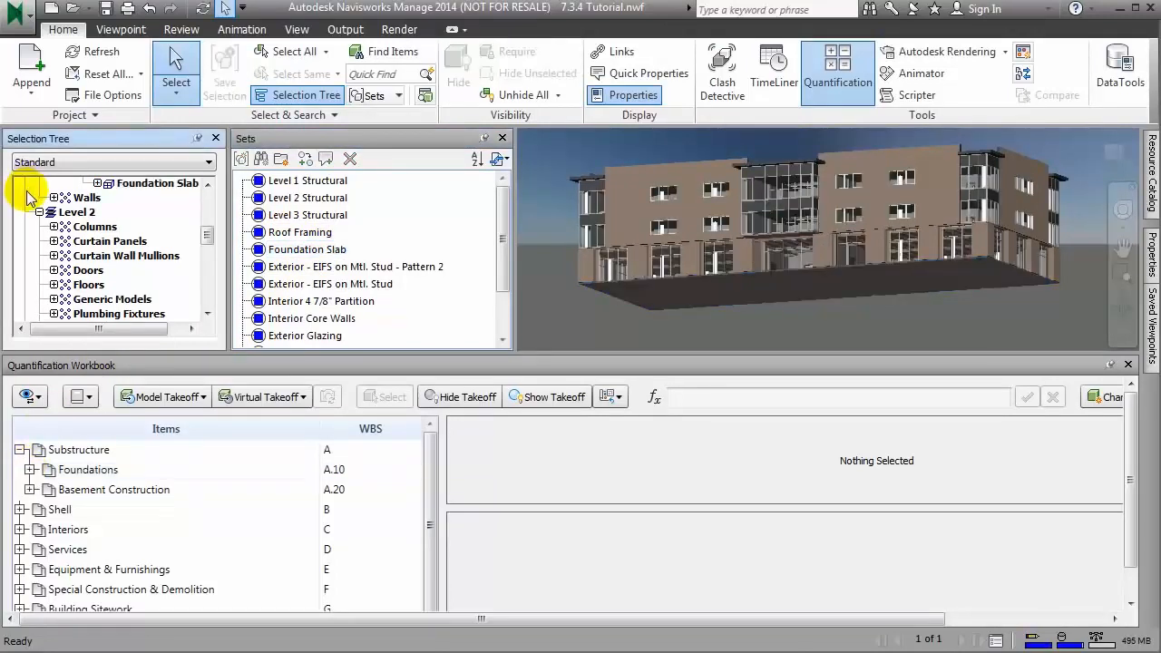
Step: Select the Slab on Grade group under Foundations and show the Item Catalog beside the model with a narrower Sets window
{"action": "left_click", "coordinate": [30, 469]}
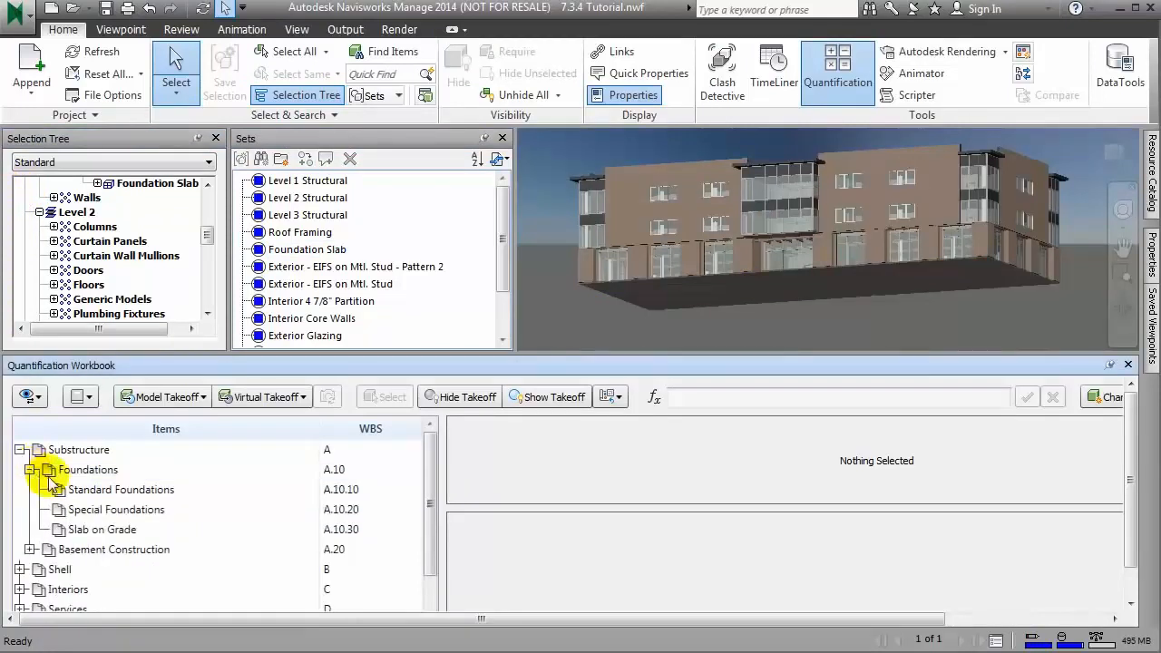
{"action": "left_click", "coordinate": [90, 528]}
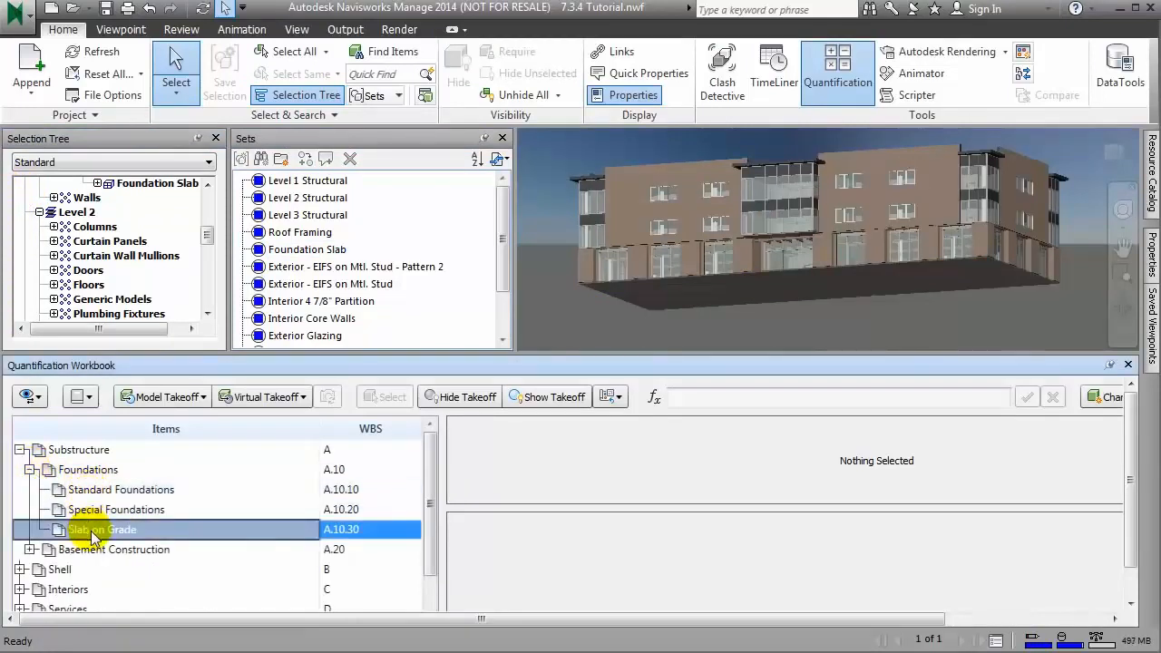
{"action": "left_click", "coordinate": [1152, 177]}
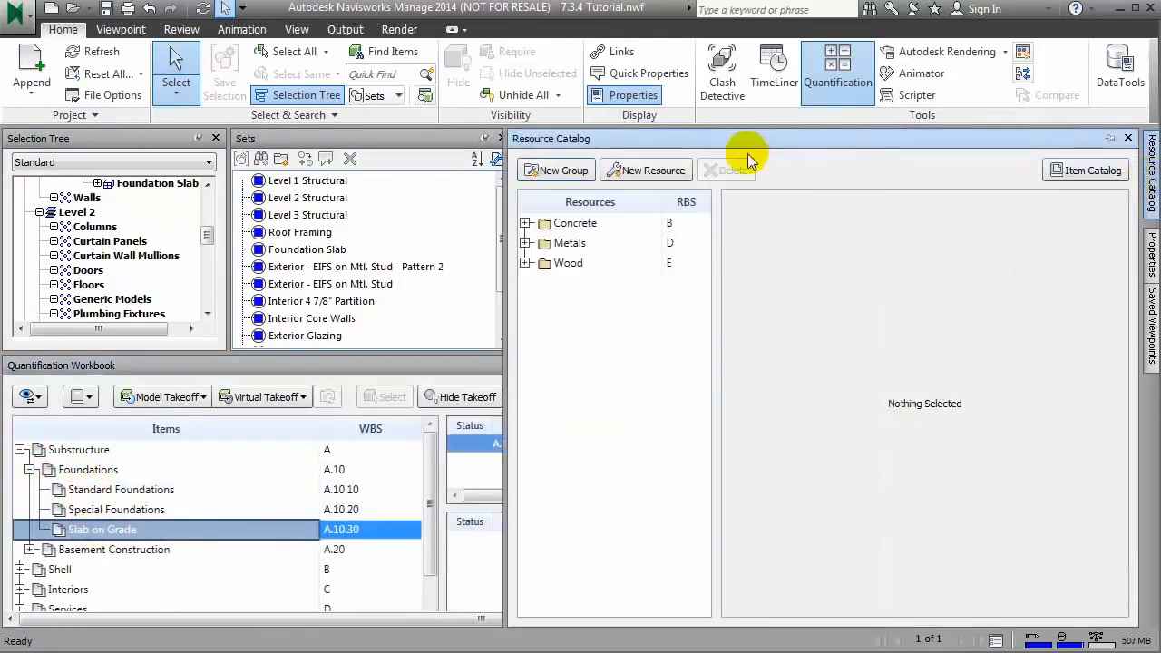
{"action": "left_click", "coordinate": [1113, 173]}
{"action": "left_click_drag", "start_coordinate": [417, 169], "coordinate": [308, 182]}
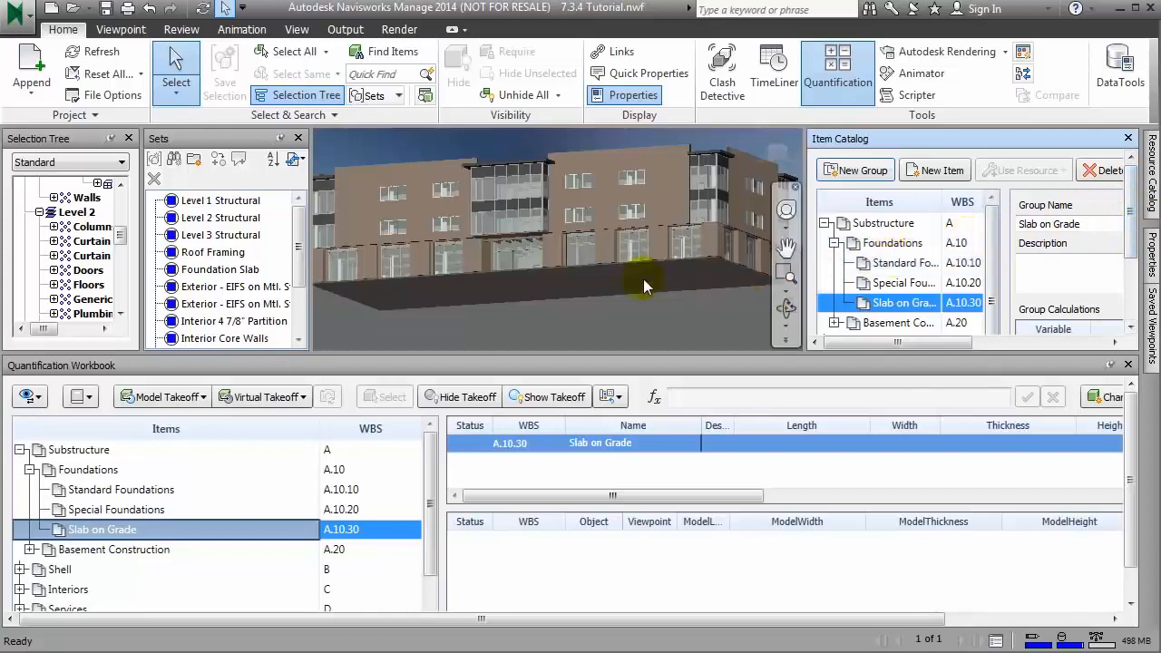
Step: Take off the 6" foundation slab from the Foundation Slab set to a new item in the Slab on Grade group
{"action": "left_click", "coordinate": [222, 269]}
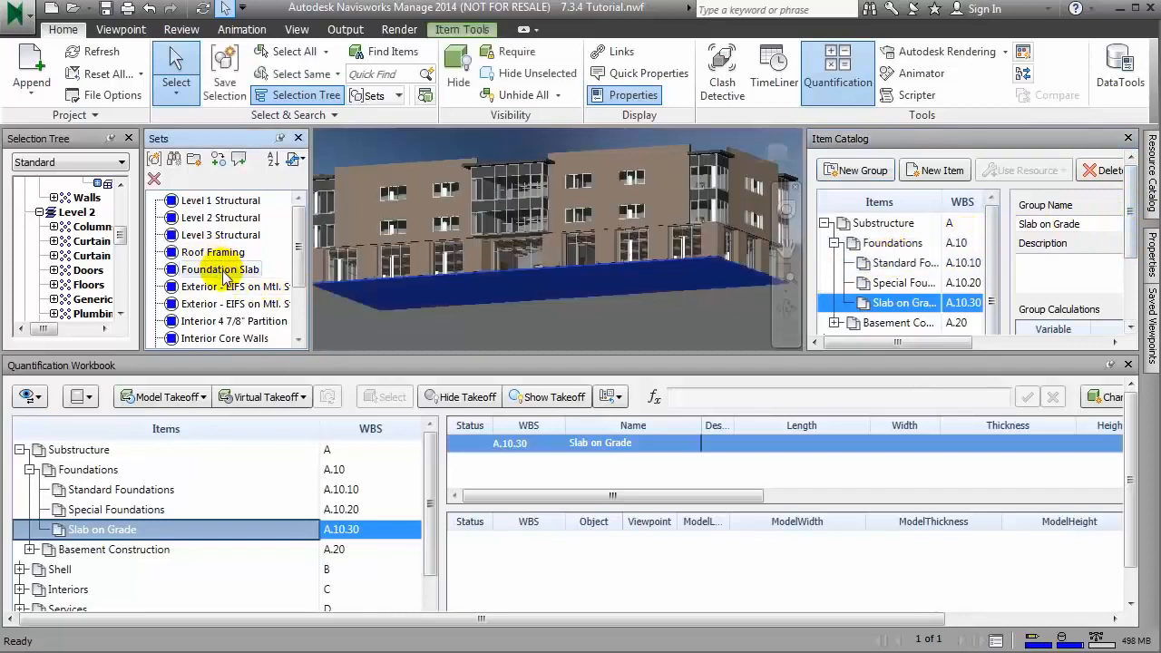
{"action": "scroll", "coordinate": [127, 226], "scroll_direction": "up", "scroll_amount": 2}
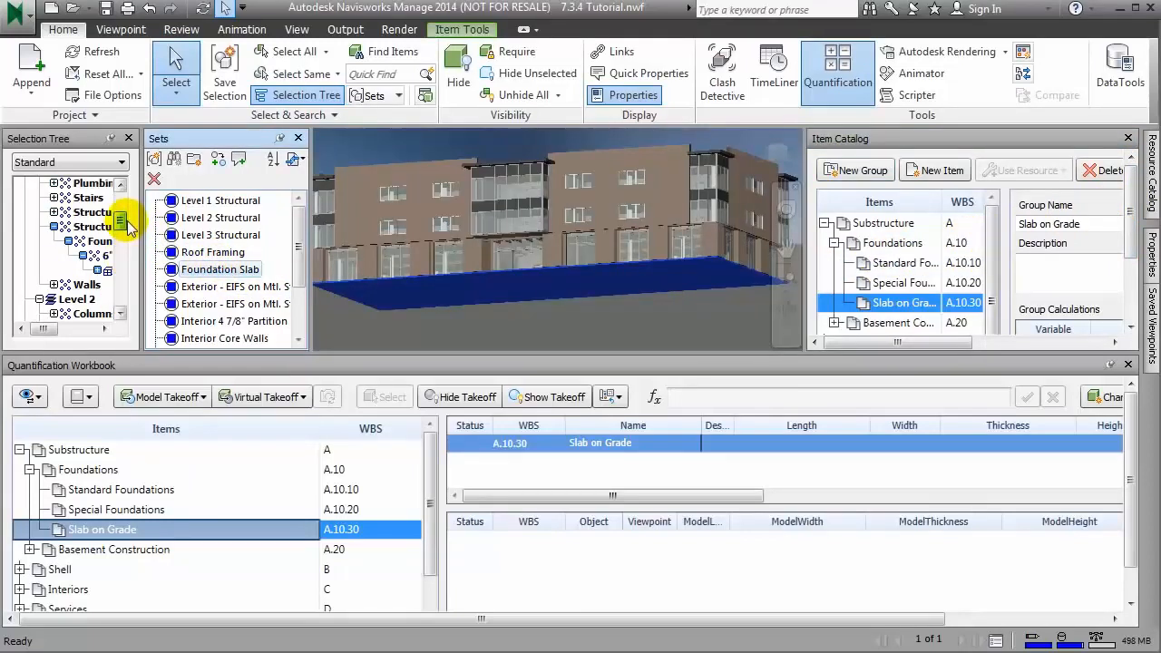
{"action": "right_click", "coordinate": [107, 274]}
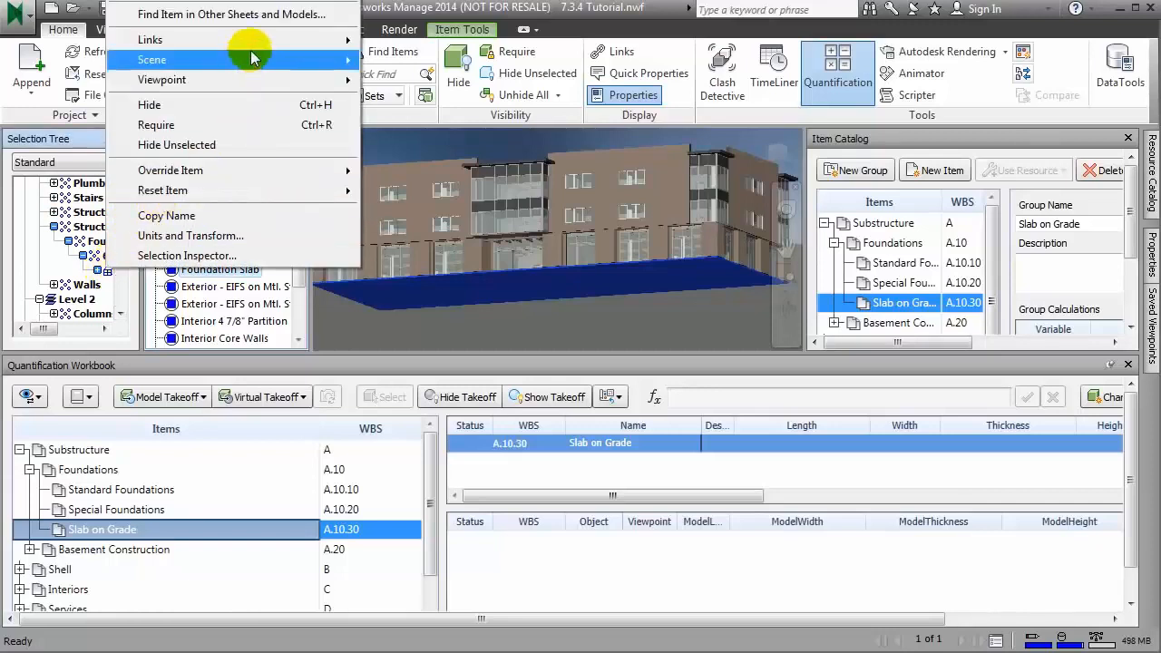
{"action": "mouse_move", "coordinate": [259, 3]}
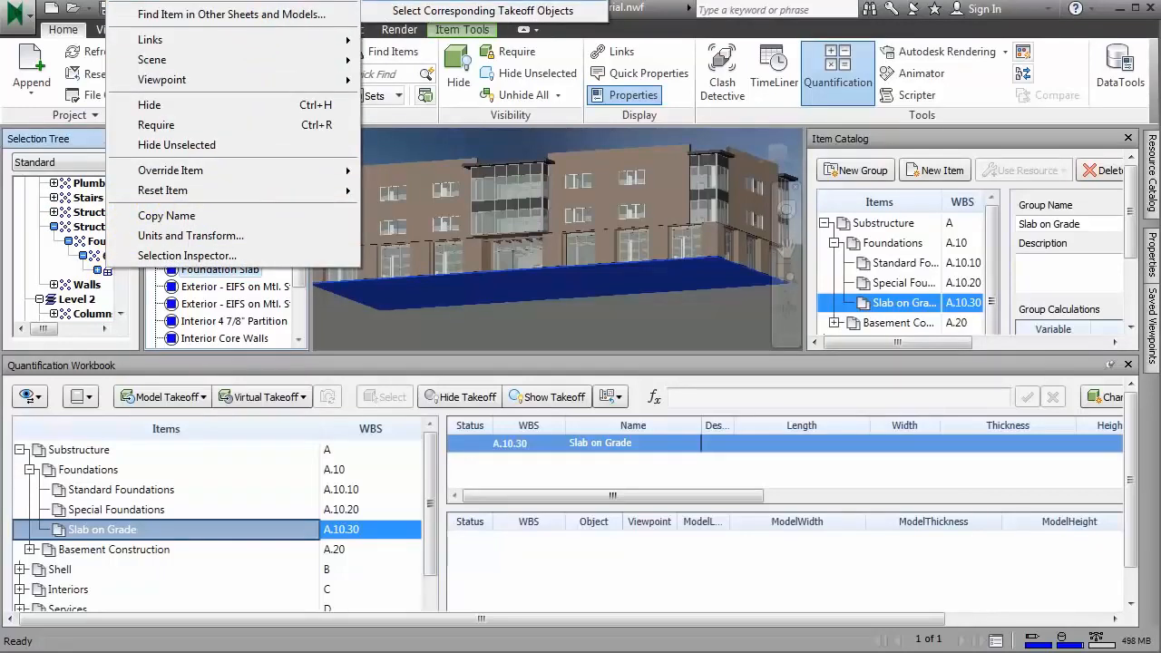
{"action": "left_click", "coordinate": [433, 11]}
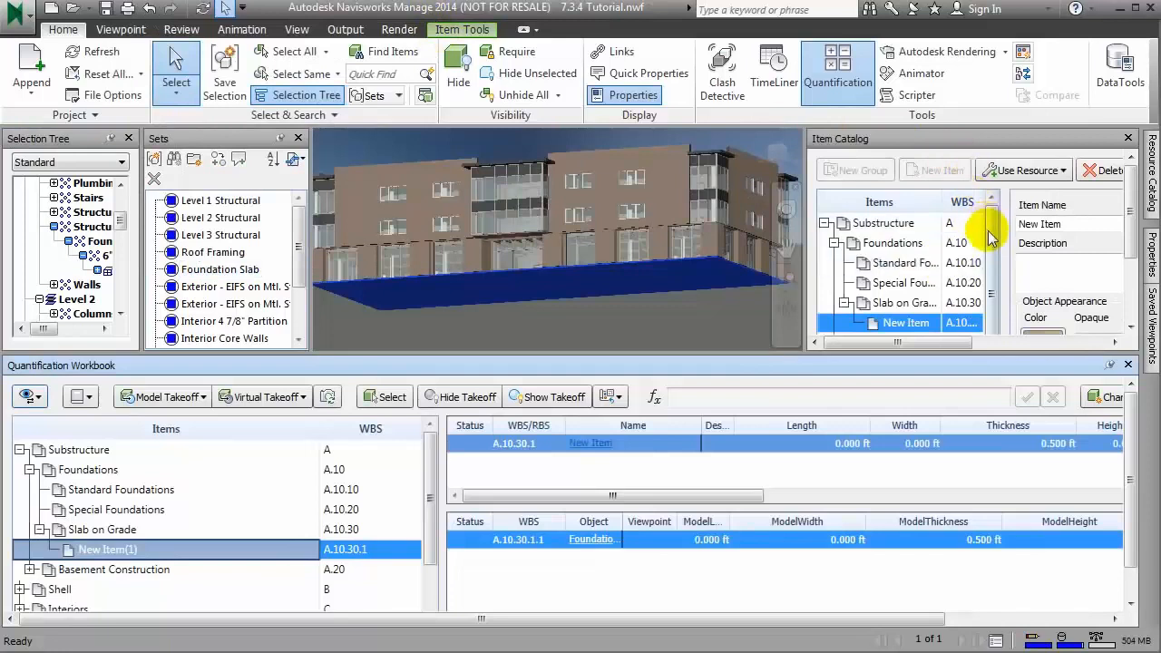
Step: Rename the new Slab on Grade item as 6" SOG in the Item Catalog
{"action": "left_click", "coordinate": [1074, 223]}
{"action": "left_click_drag", "start_coordinate": [1075, 223], "coordinate": [1006, 223]}
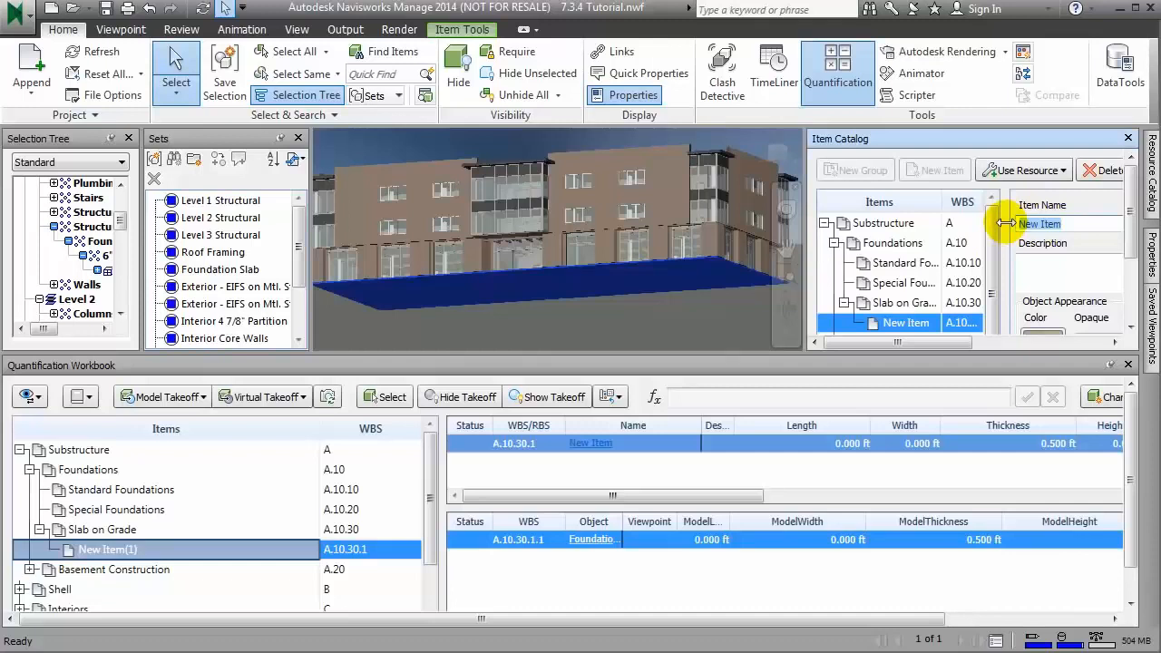
{"action": "type", "text": "6\" sog"}
{"action": "key", "text": "BackSpace"}
{"action": "key", "text": "BackSpace"}
{"action": "key", "text": "BackSpace"}
{"action": "type", "text": "SOG"}
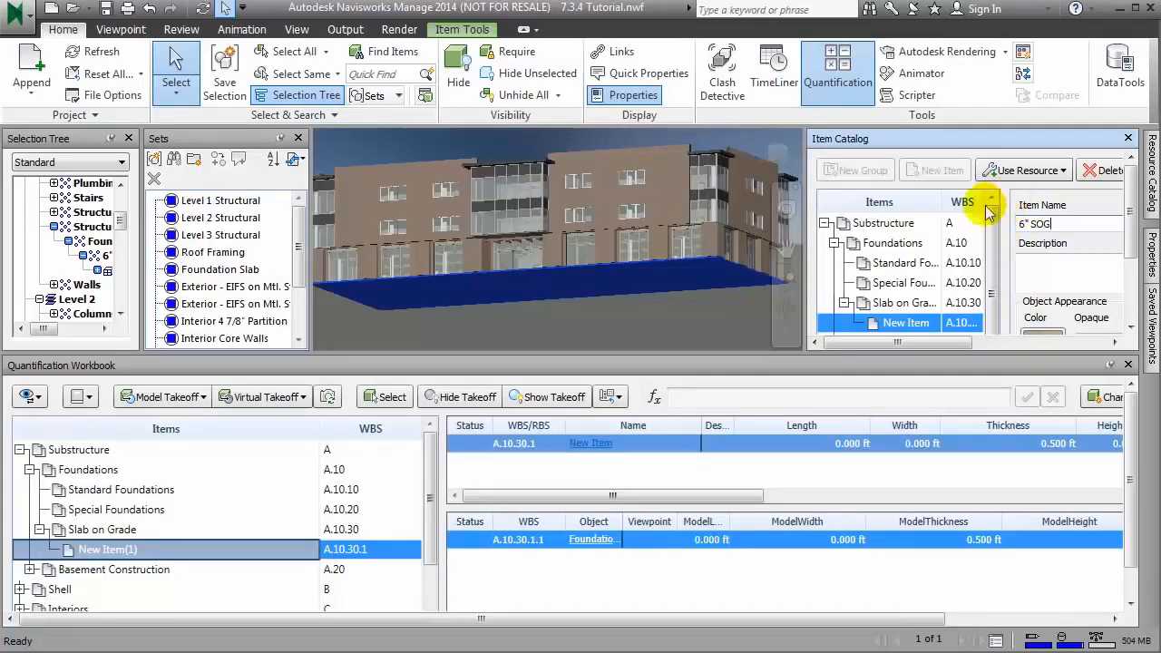
Step: Enlarge the area above the workbook and narrow the Name, Length, Thickness and Area columns of the 6" SOG takeoff
{"action": "left_click_drag", "start_coordinate": [1052, 353], "coordinate": [919, 444]}
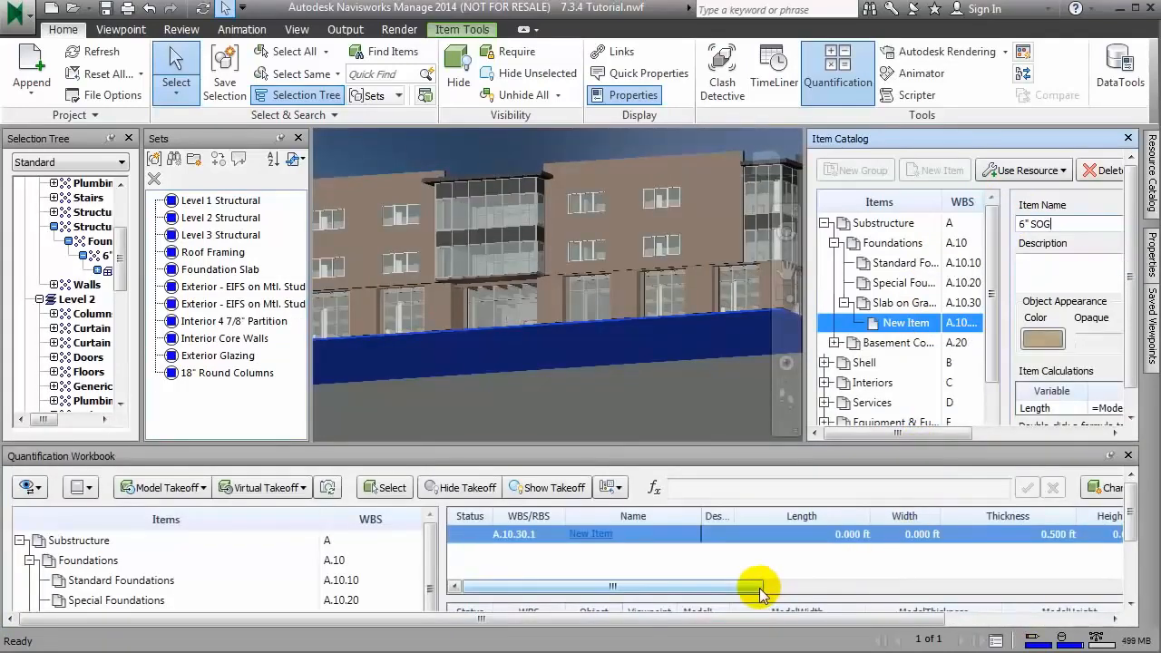
{"action": "left_click", "coordinate": [759, 588]}
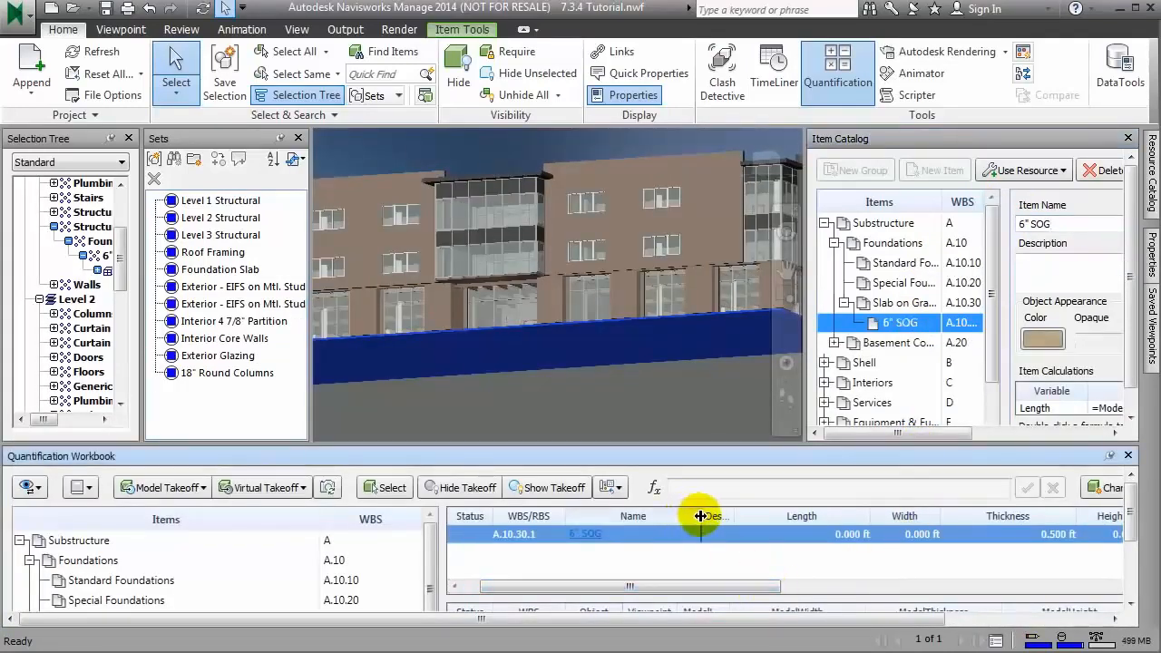
{"action": "left_click_drag", "start_coordinate": [700, 516], "coordinate": [618, 516]}
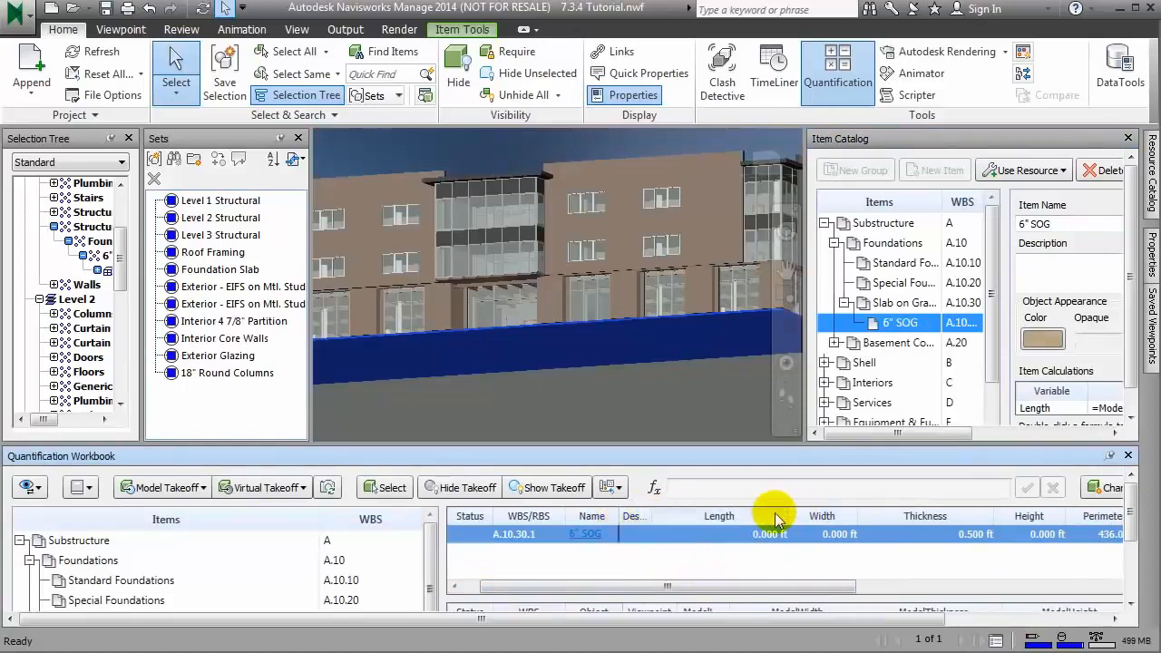
{"action": "double_click", "coordinate": [789, 516]}
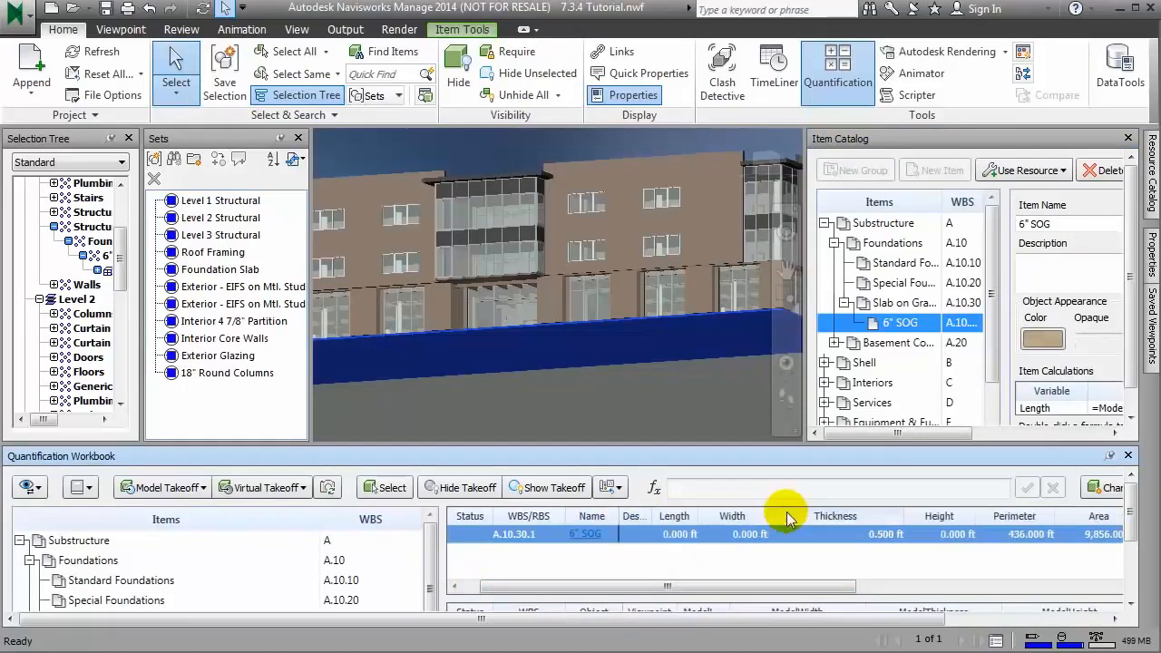
{"action": "double_click", "coordinate": [903, 516]}
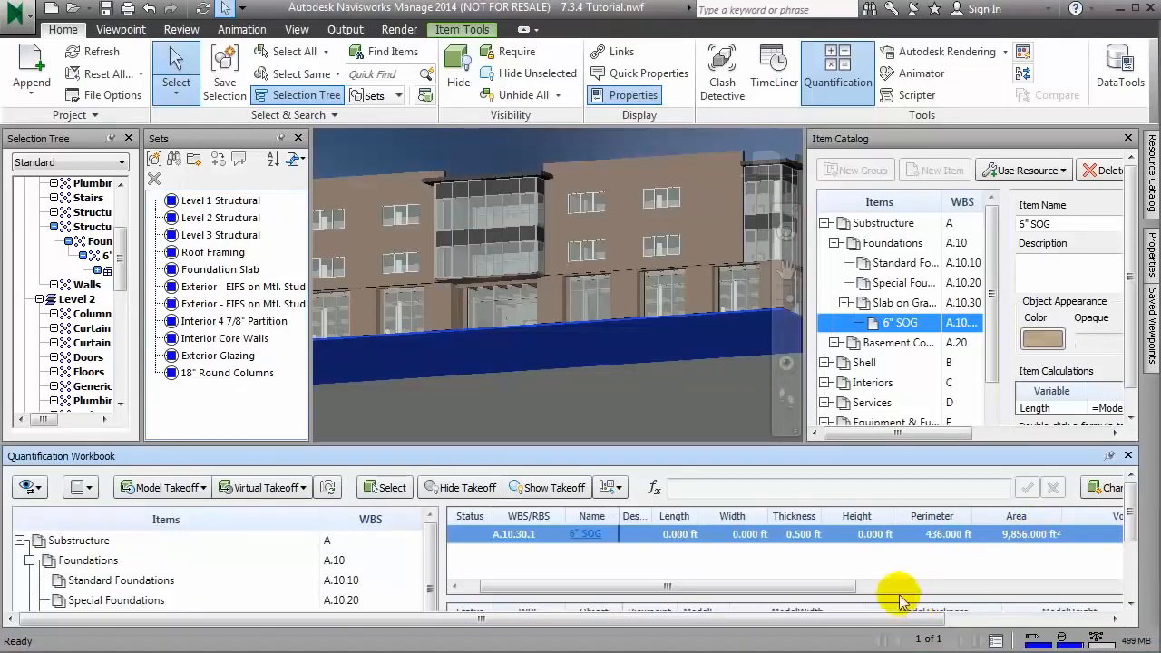
{"action": "left_click_drag", "start_coordinate": [855, 588], "coordinate": [874, 588]}
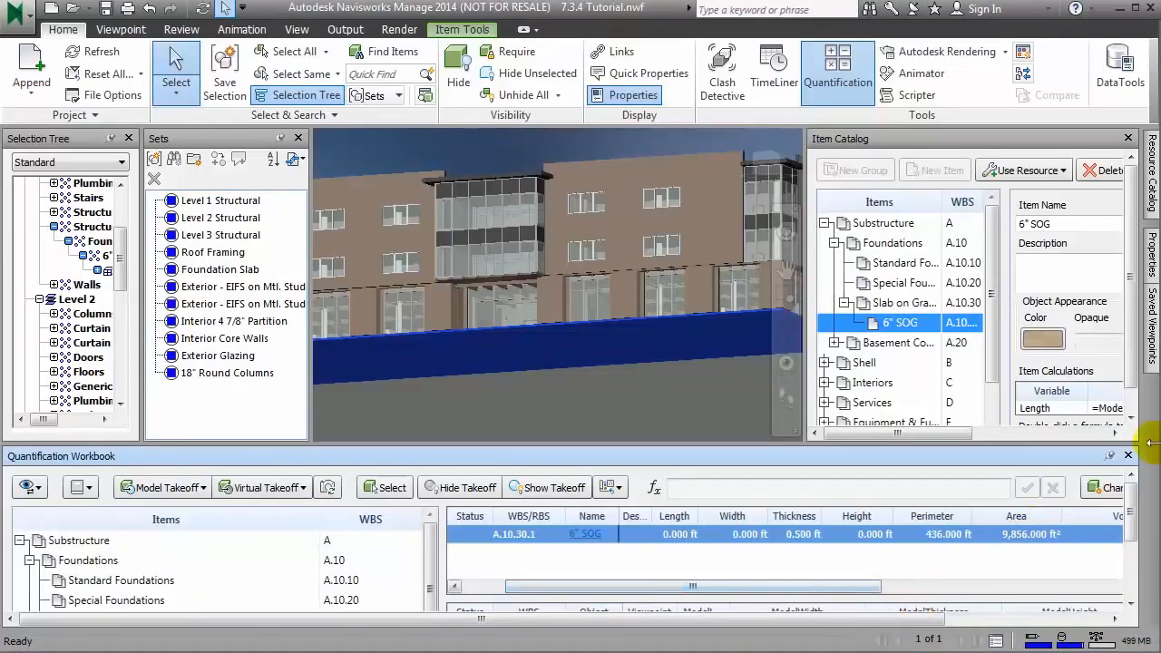
{"action": "left_click_drag", "start_coordinate": [1068, 514], "coordinate": [998, 516]}
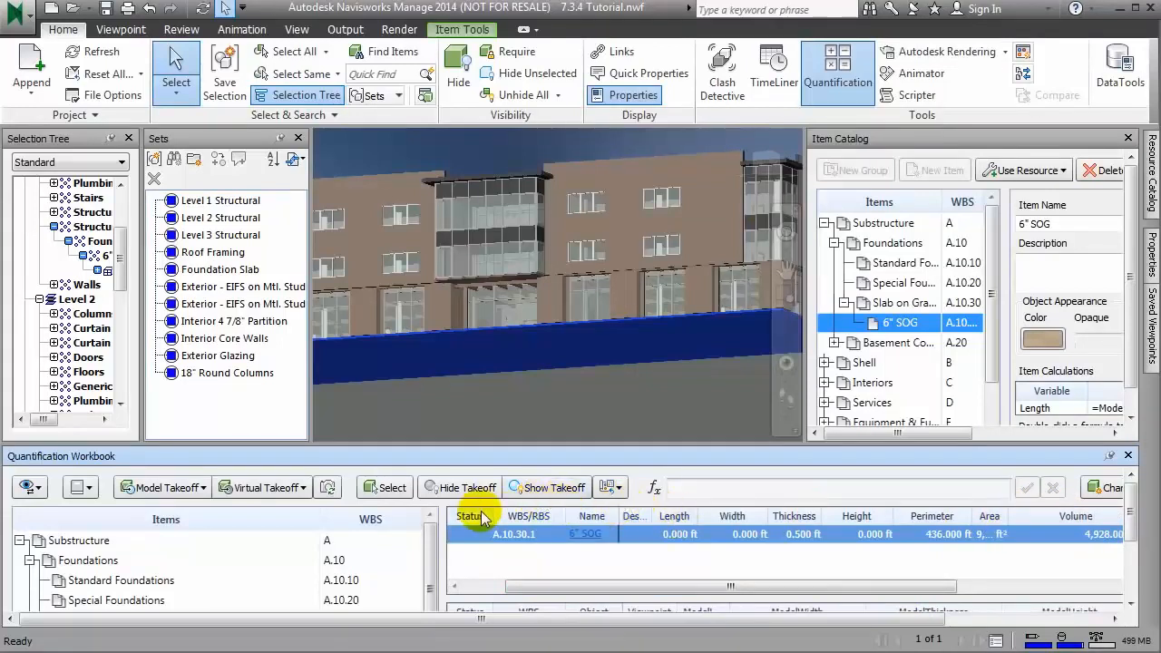
{"action": "left_click", "coordinate": [504, 533]}
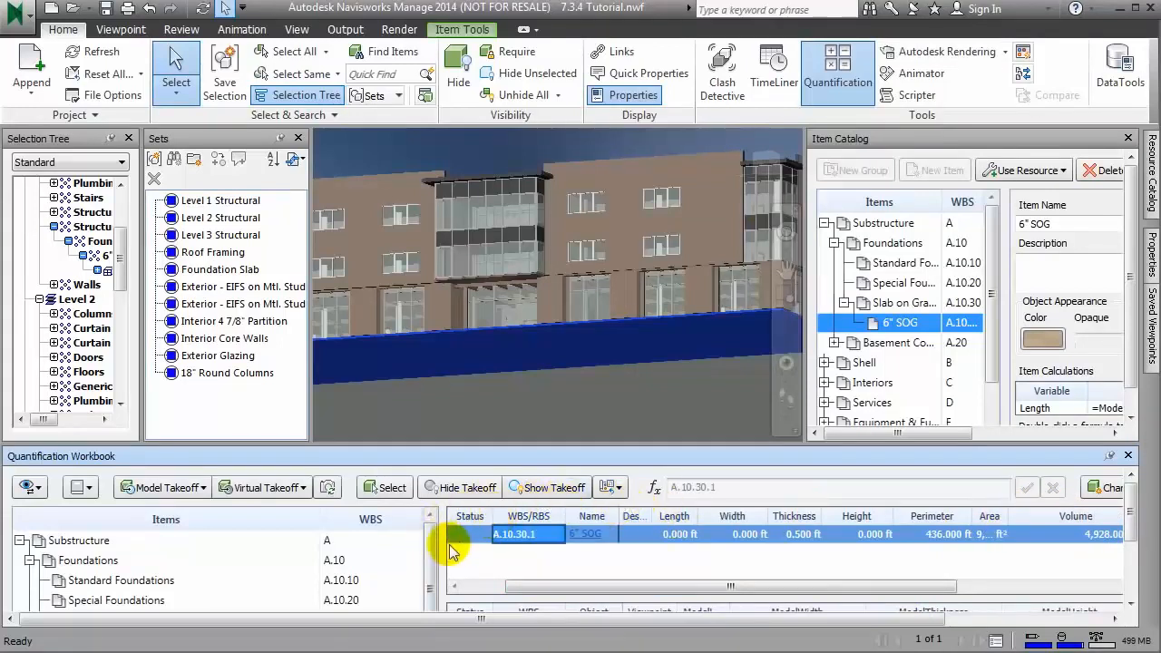
Step: Widen the takeoff table, narrow its Volume column, and select the volume value of the 6" SOG takeoff
{"action": "left_click_drag", "start_coordinate": [442, 549], "coordinate": [339, 550]}
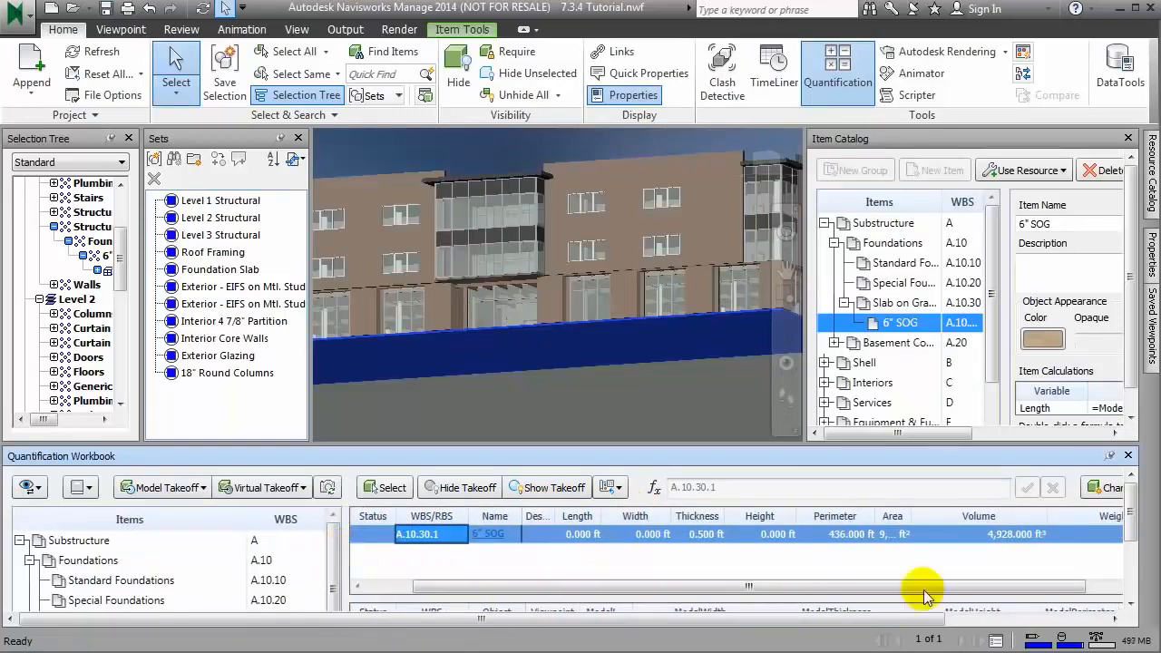
{"action": "double_click", "coordinate": [1047, 515]}
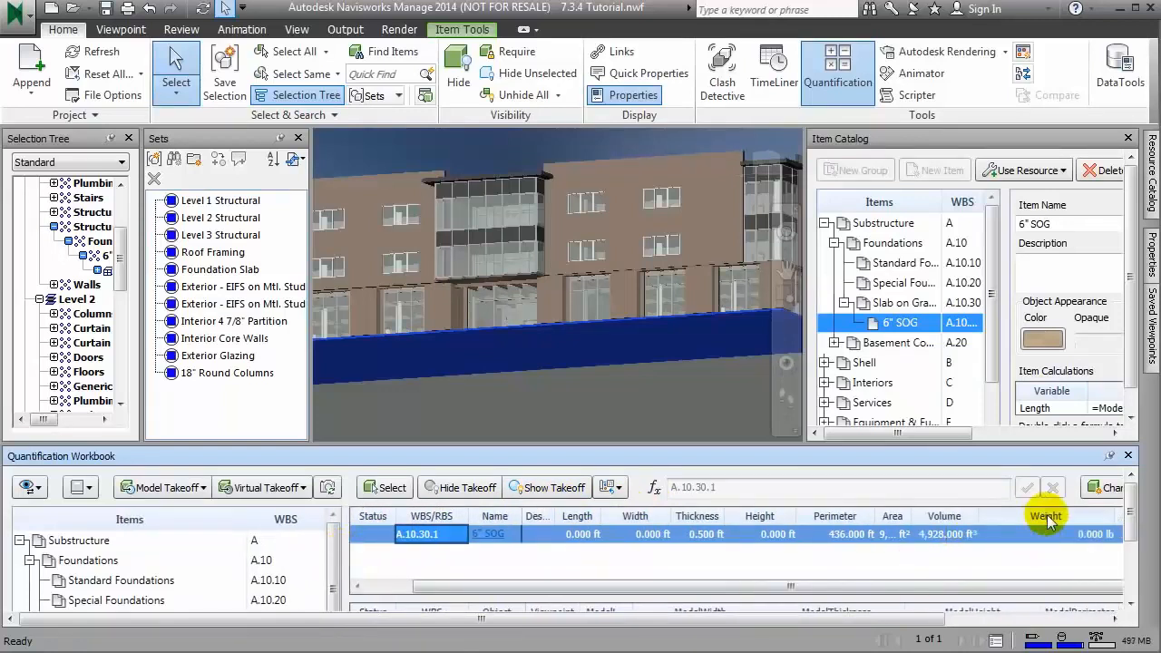
{"action": "left_click", "coordinate": [957, 536]}
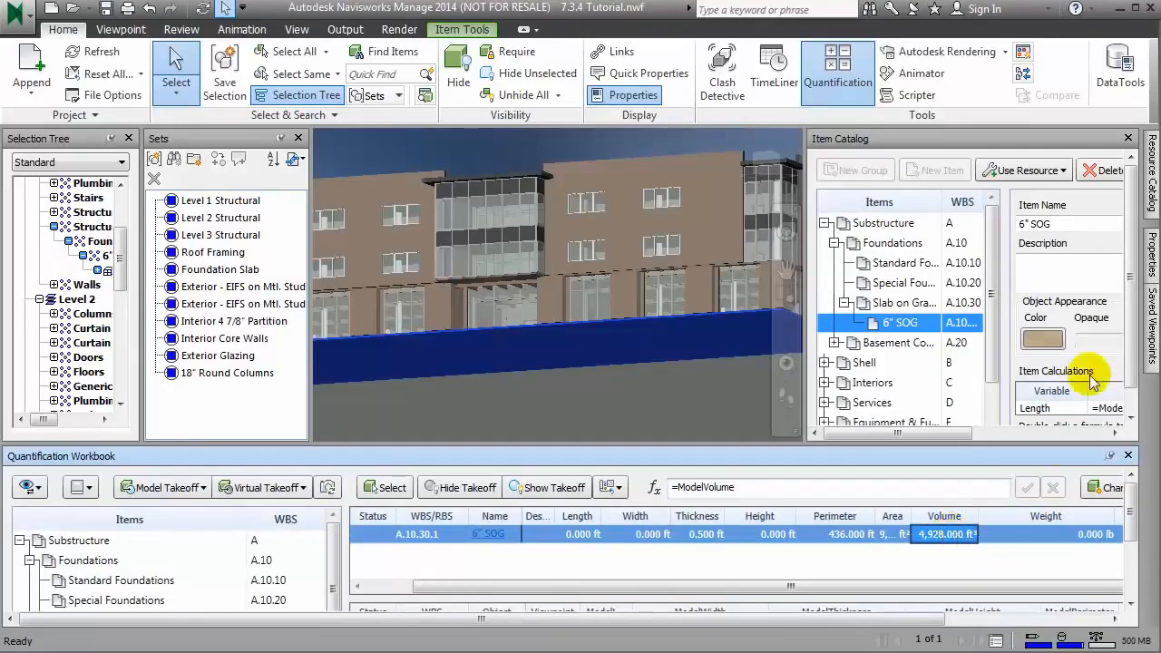
Step: Collapse the Quantification Workbook and review the weight formula and volume units in the 6" SOG item calculations
{"action": "left_click", "coordinate": [1111, 457]}
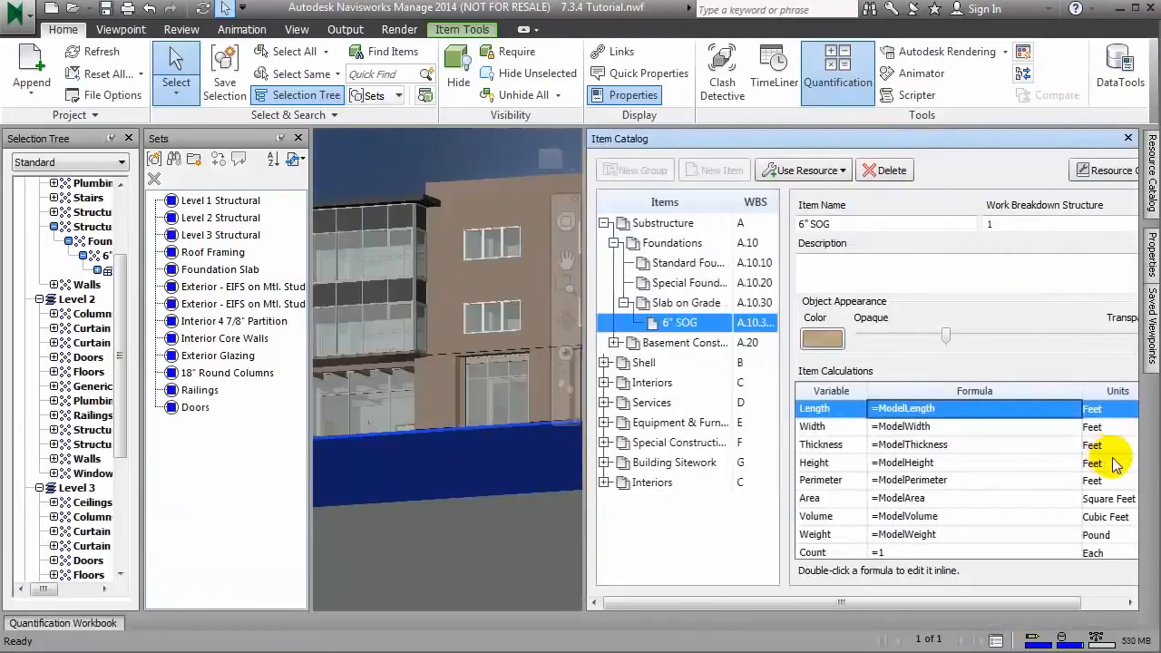
{"action": "left_click", "coordinate": [927, 535]}
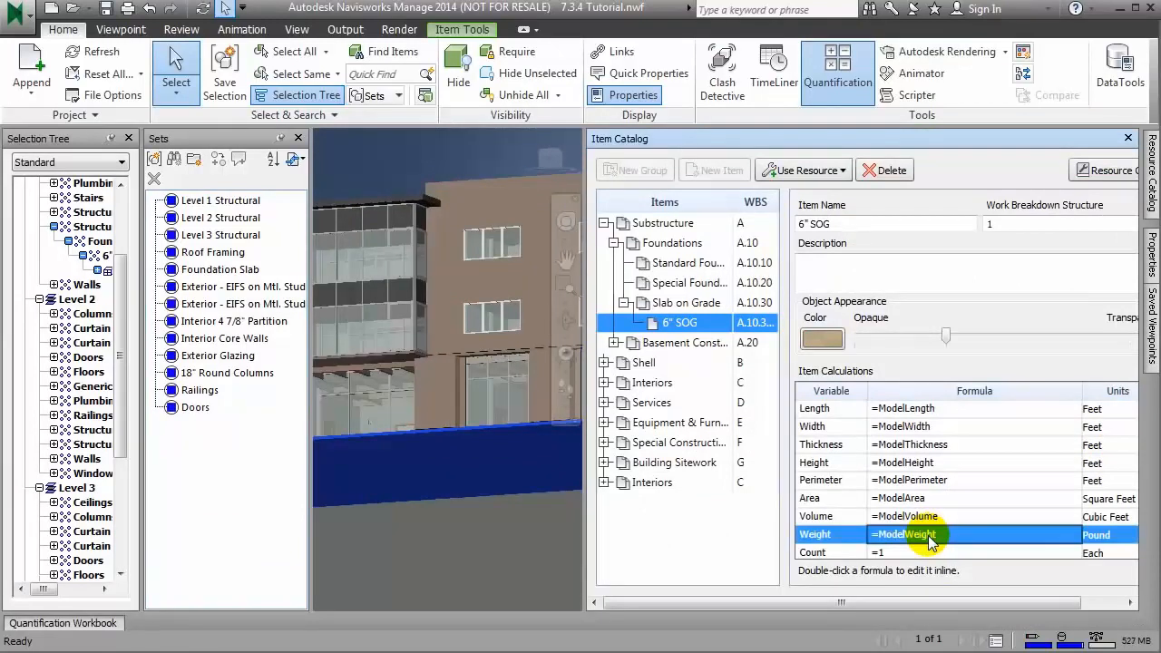
{"action": "scroll", "coordinate": [927, 536], "scroll_direction": "down", "scroll_amount": 1}
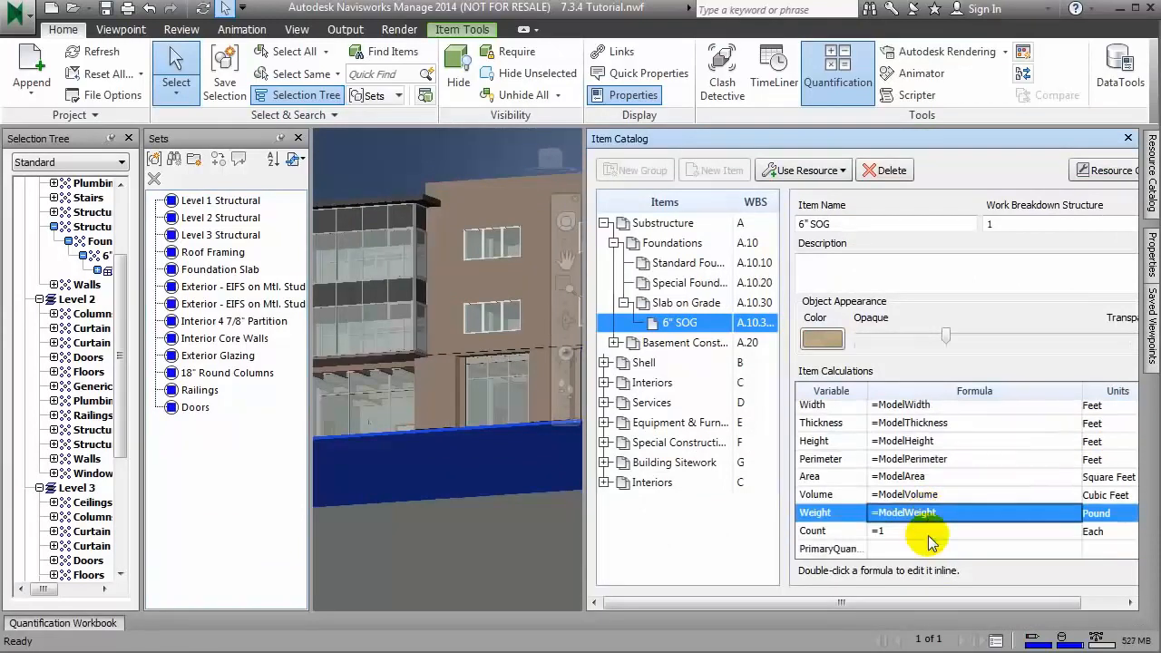
{"action": "left_click", "coordinate": [1115, 497]}
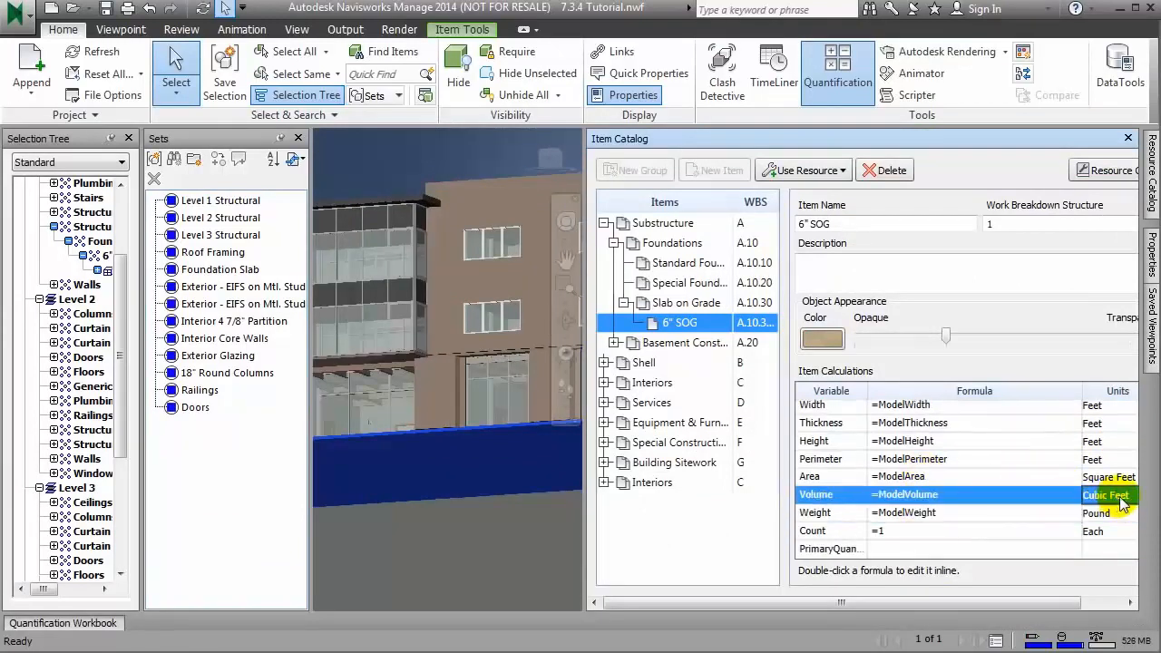
{"action": "left_click", "coordinate": [1116, 496]}
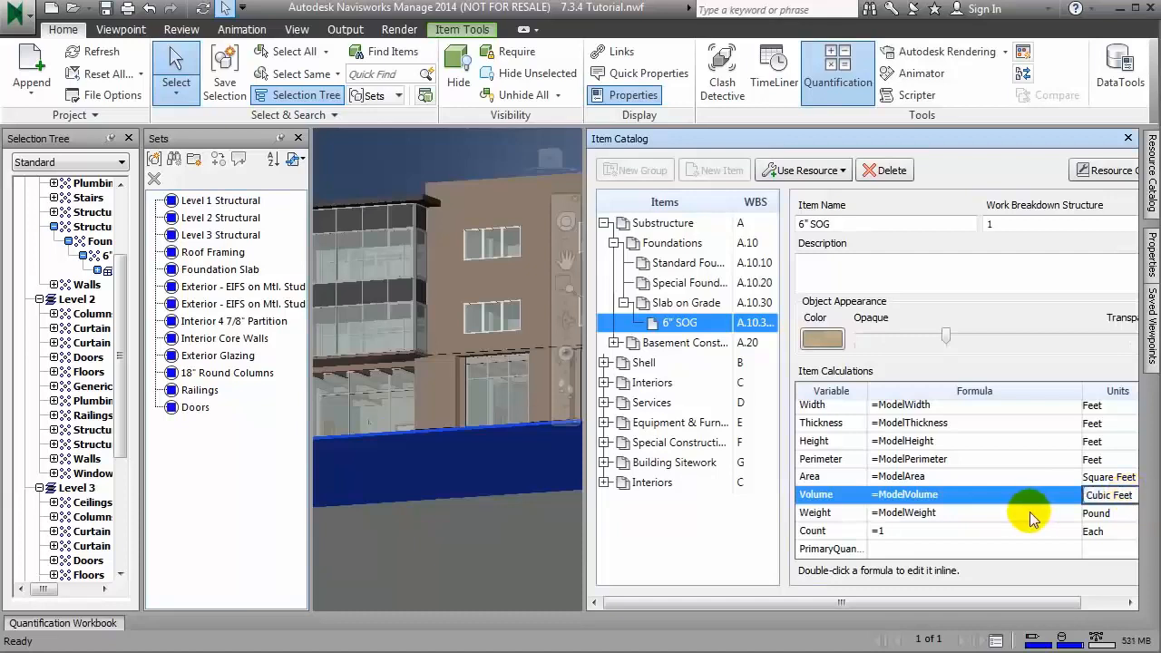
Step: Set the PrimaryQuantity formula of the 6" SOG item to =ModelVolume/27
{"action": "left_click", "coordinate": [893, 549]}
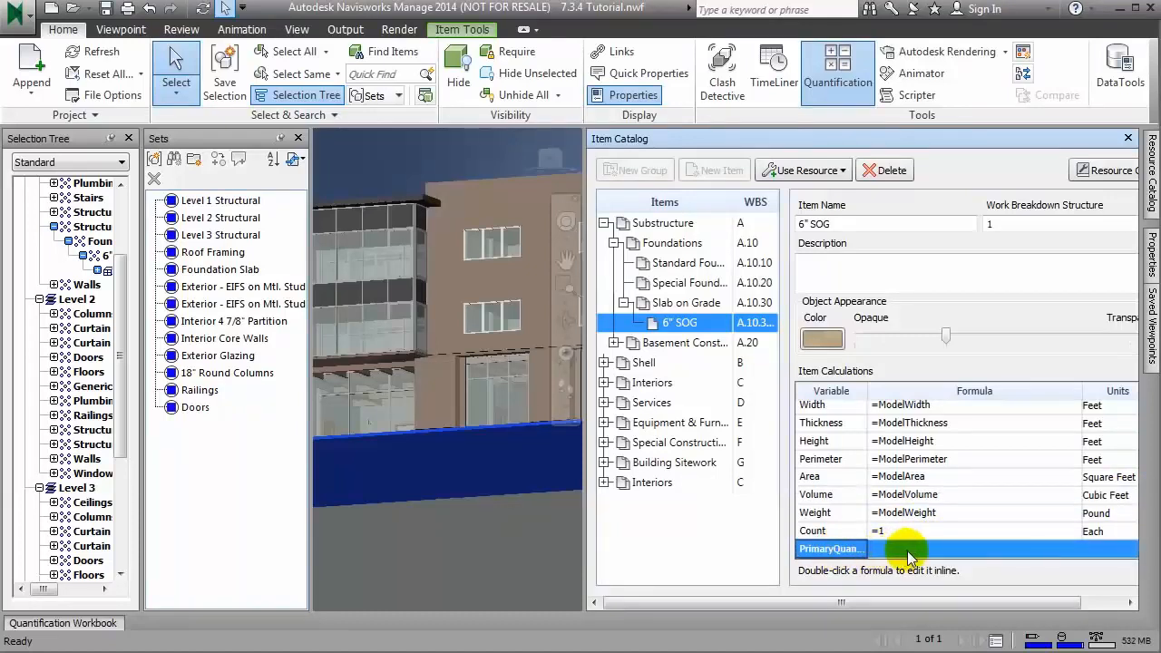
{"action": "double_click", "coordinate": [908, 552]}
{"action": "type", "text": "=ModelVolume/27"}
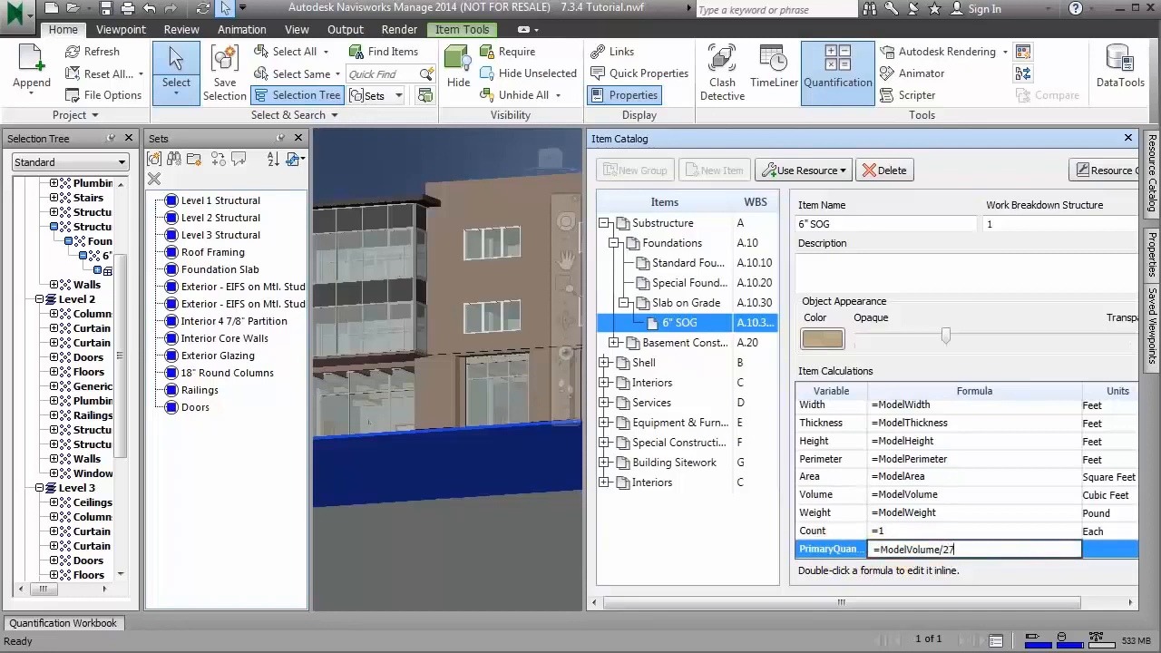
{"action": "key", "text": "Return"}
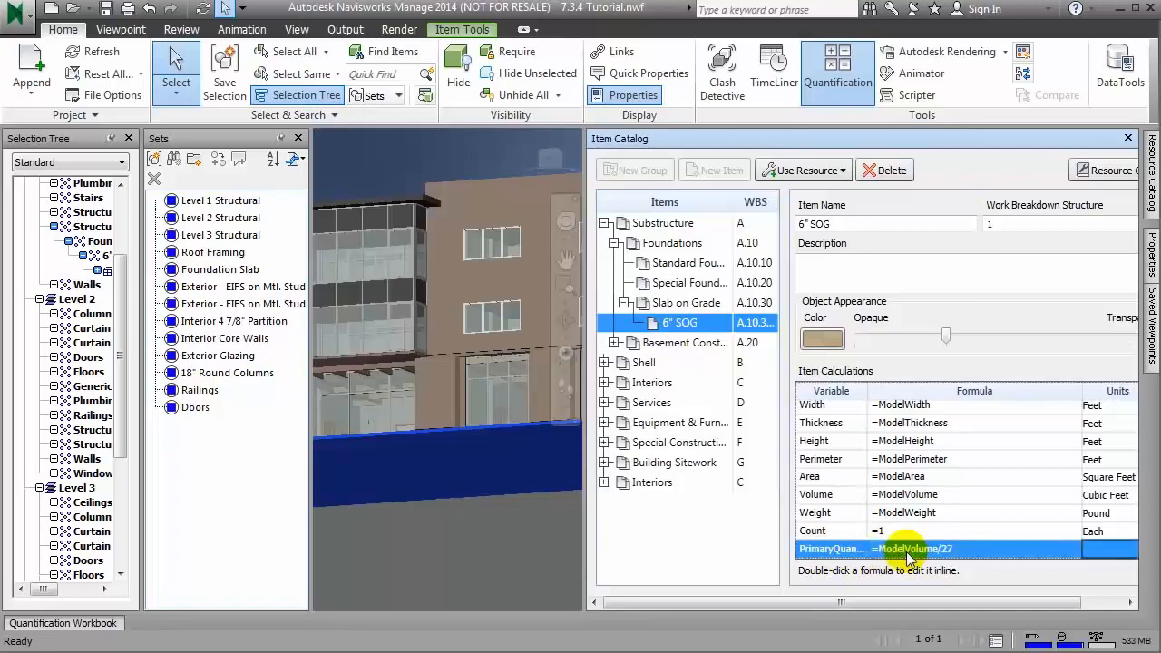
Step: Set the units of the 6" SOG item's PrimaryQuantity to Cubic Yards
{"action": "left_click", "coordinate": [1109, 532]}
{"action": "left_click", "coordinate": [1123, 551]}
{"action": "left_click", "coordinate": [1131, 550]}
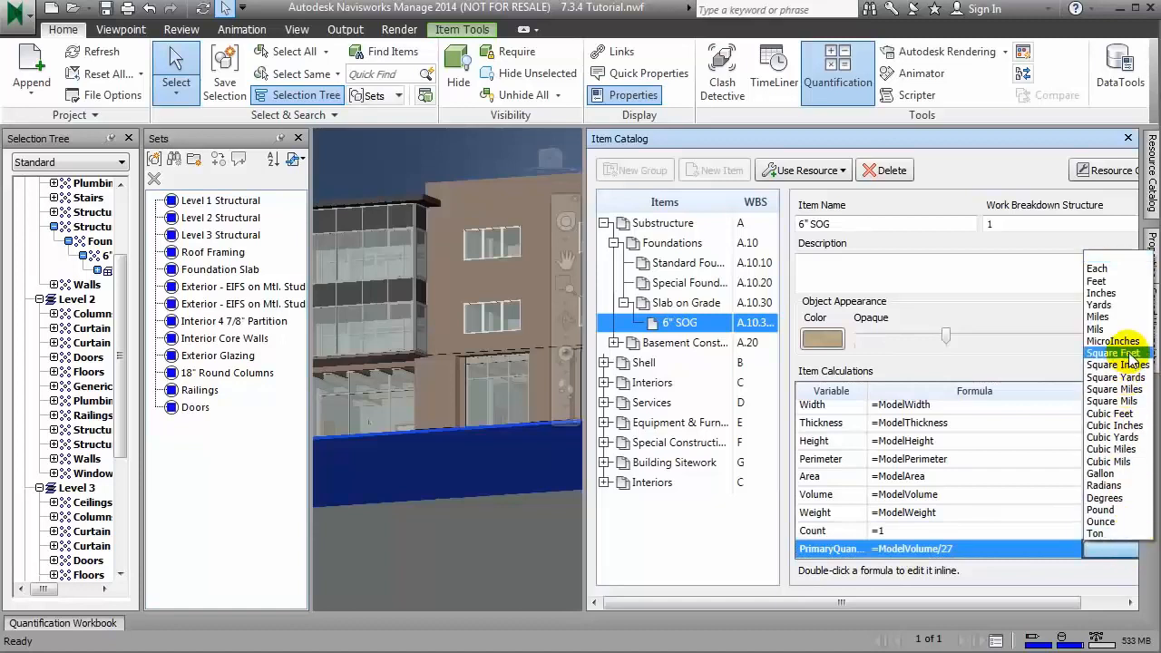
{"action": "left_click", "coordinate": [1124, 438]}
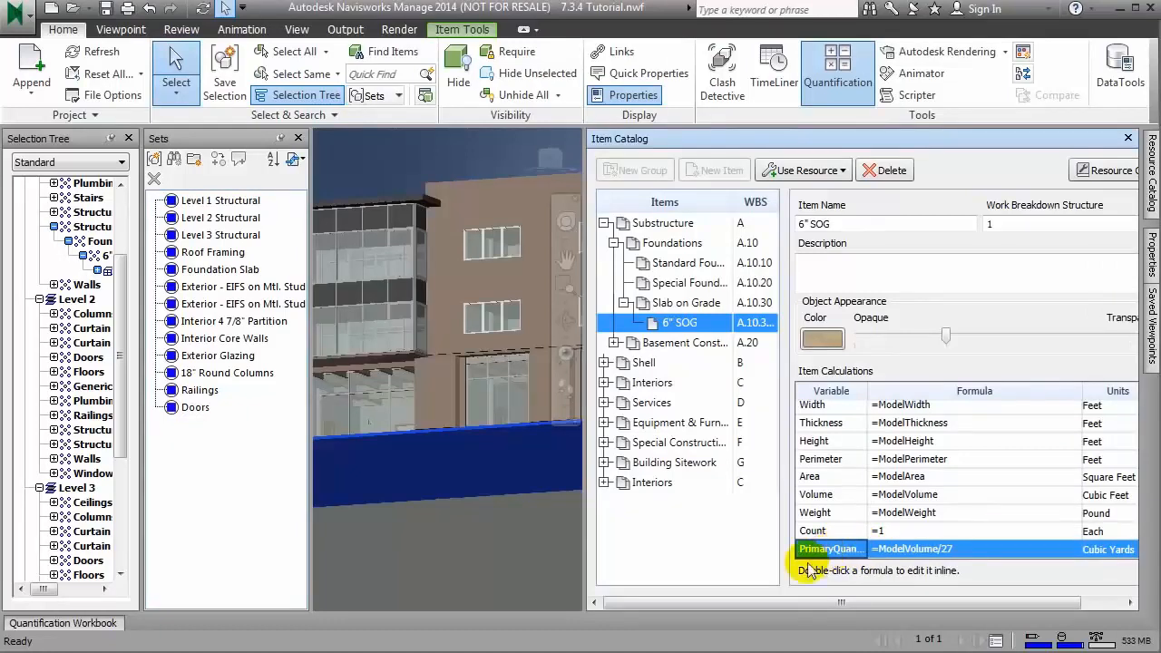
Step: Show the Quantification Workbook again, make it taller, and narrow the Weight column of the 6" SOG takeoff
{"action": "left_click", "coordinate": [36, 623]}
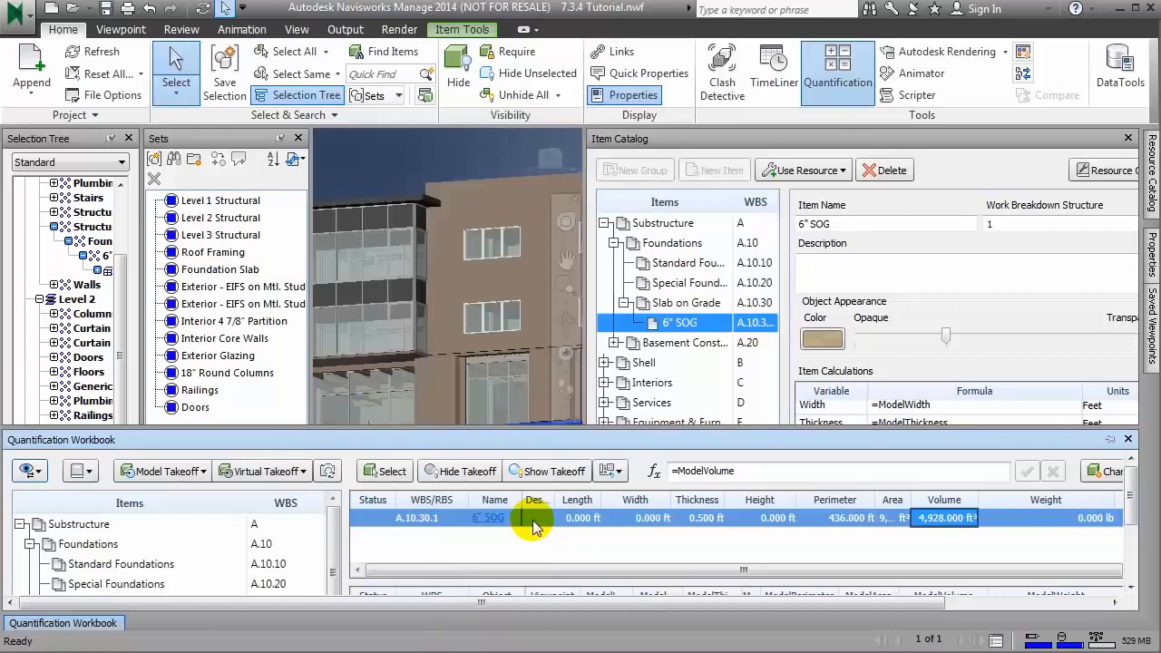
{"action": "left_click_drag", "start_coordinate": [585, 429], "coordinate": [585, 370]}
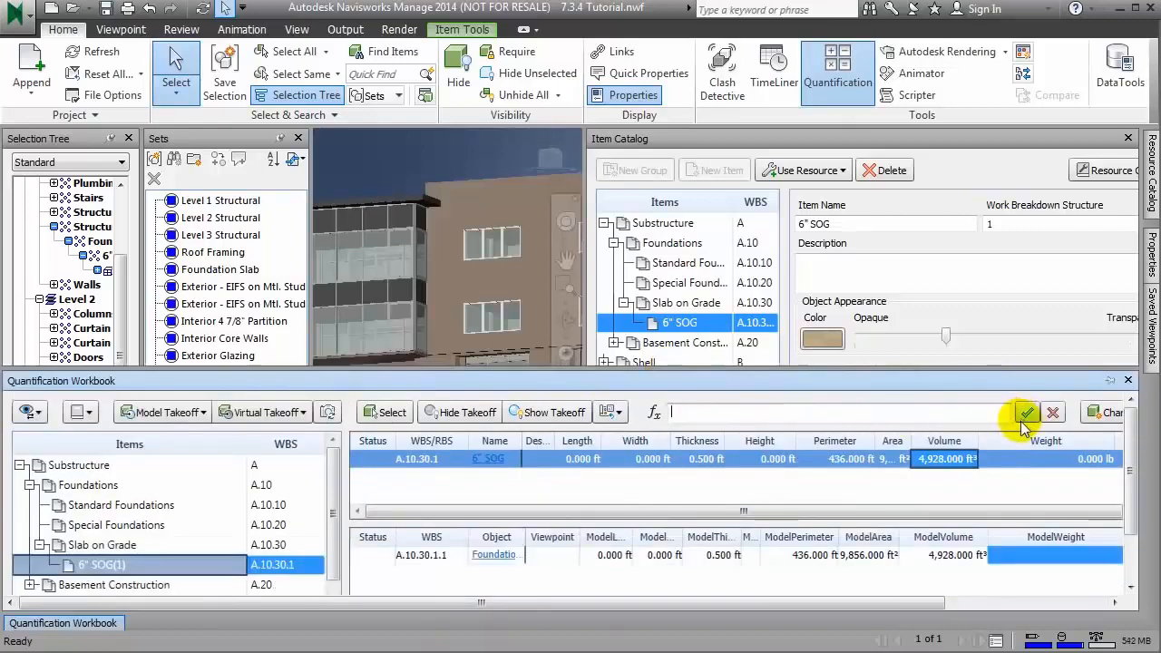
{"action": "left_click_drag", "start_coordinate": [1115, 438], "coordinate": [1034, 442]}
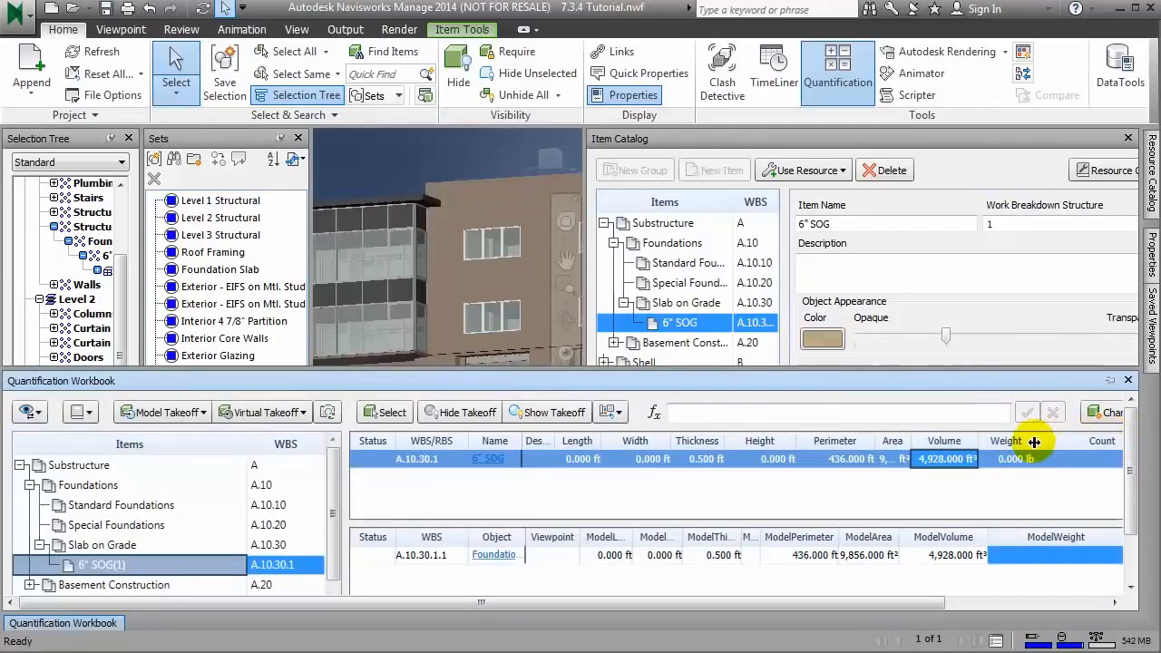
{"action": "left_click_drag", "start_coordinate": [903, 604], "coordinate": [1055, 604]}
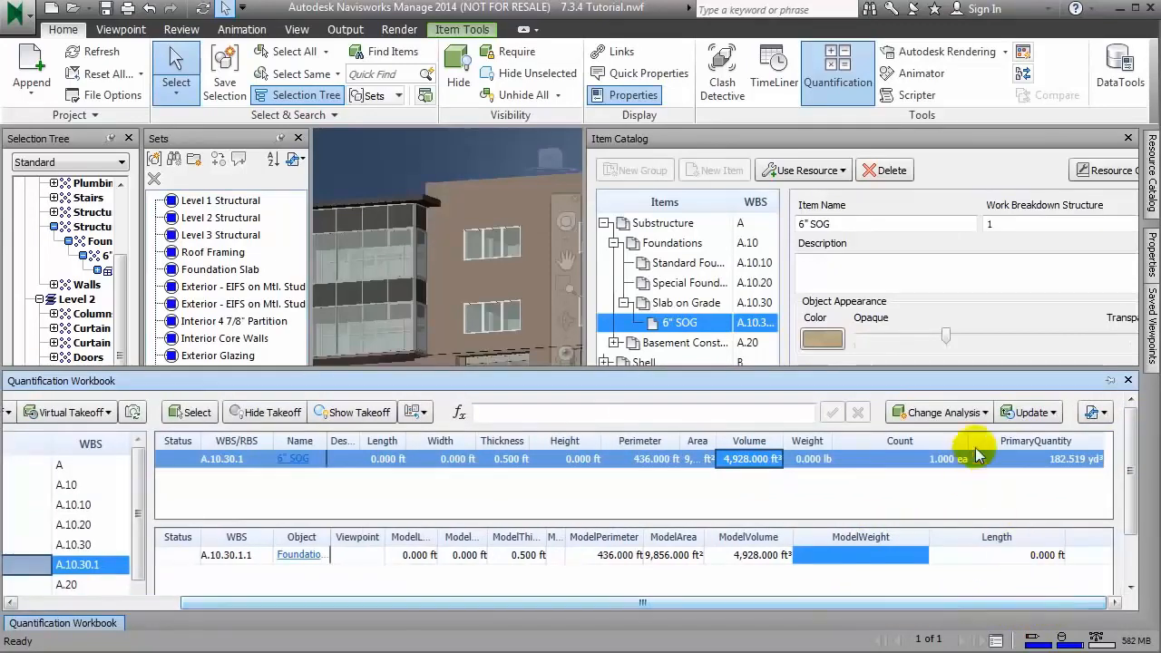
Step: Narrow the Count column and select the PrimaryQuantity value of the 6" SOG takeoff
{"action": "left_click", "coordinate": [1055, 458]}
{"action": "right_click", "coordinate": [1056, 452]}
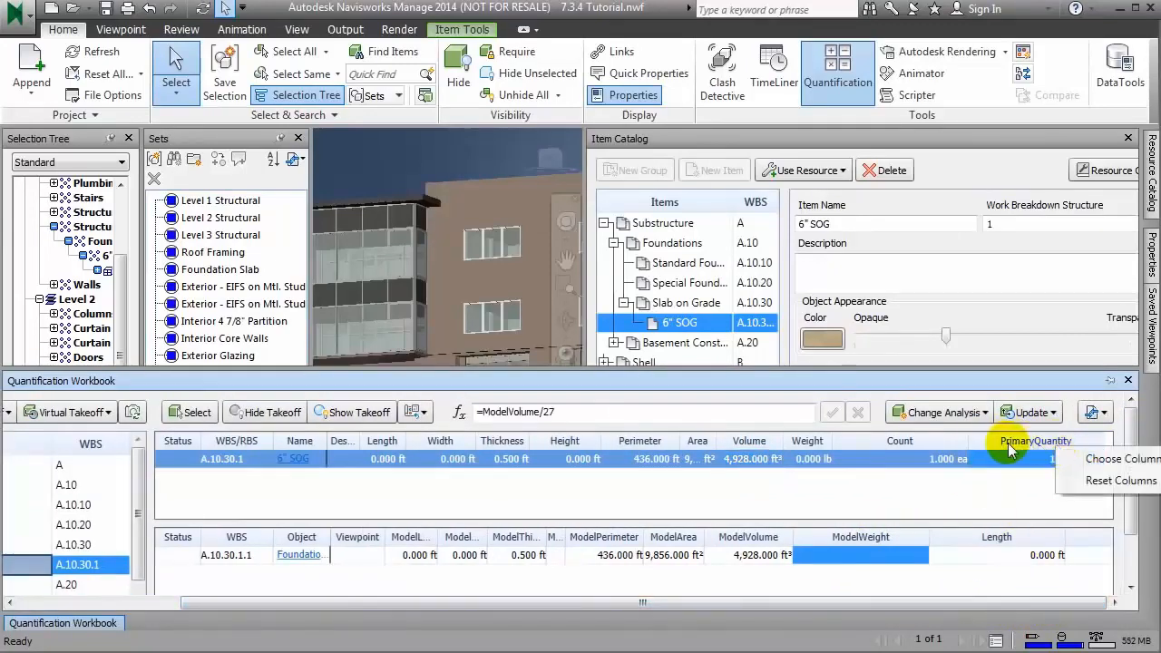
{"action": "left_click", "coordinate": [934, 453]}
{"action": "left_click_drag", "start_coordinate": [971, 442], "coordinate": [911, 440]}
{"action": "left_click", "coordinate": [1029, 454]}
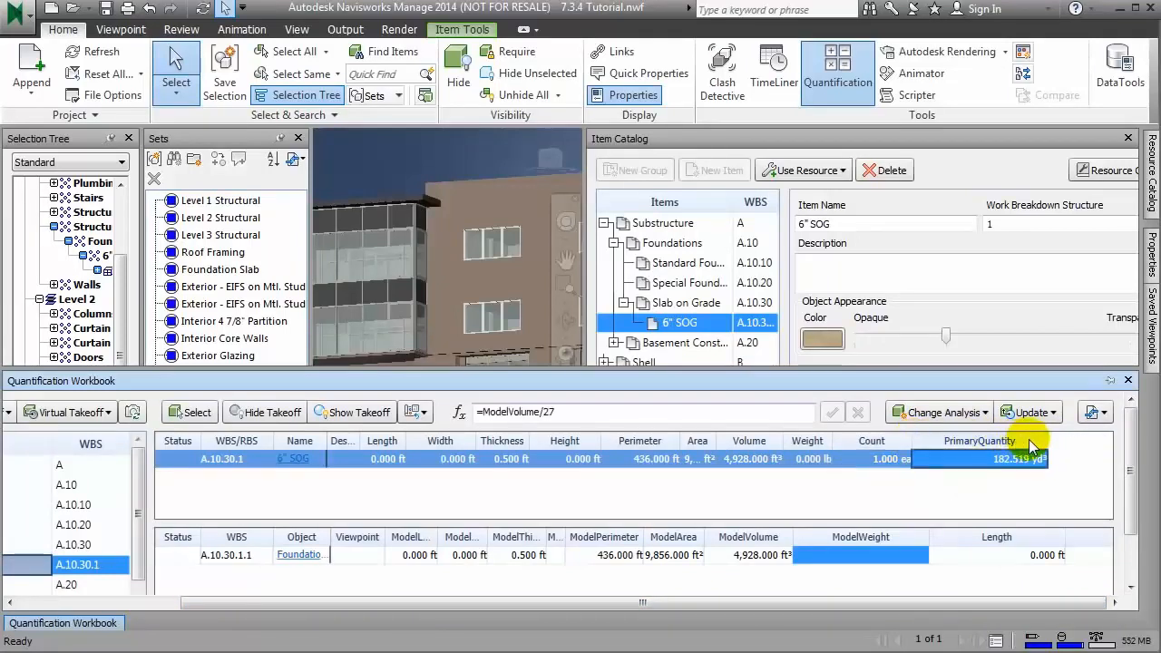
Step: Reduce the workbook's height, select the Exterior - EIFS on Mtl. Stud - Pattern 2 set, and widen the Selection Tree
{"action": "left_click", "coordinate": [64, 603]}
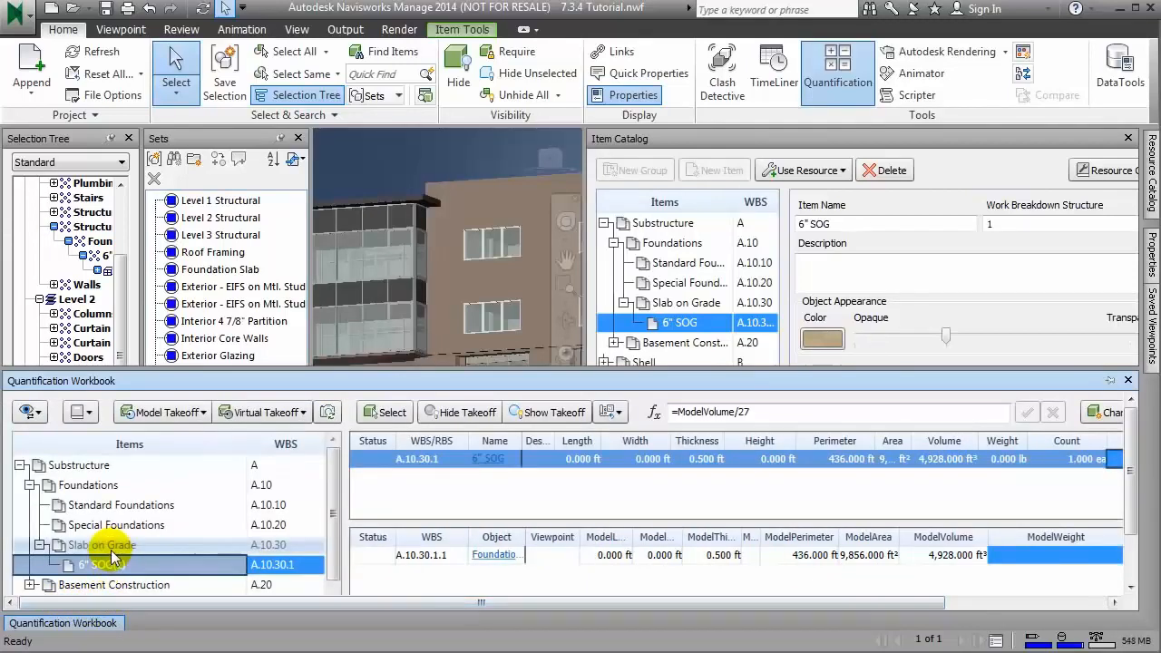
{"action": "left_click_drag", "start_coordinate": [330, 461], "coordinate": [331, 509]}
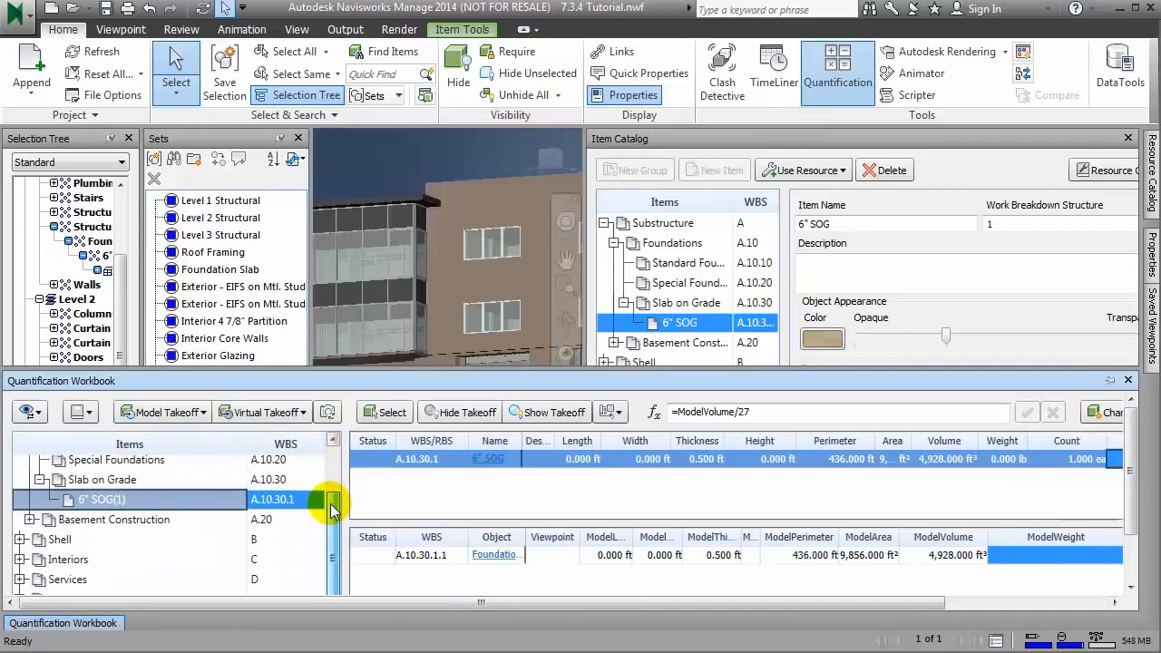
{"action": "left_click_drag", "start_coordinate": [615, 379], "coordinate": [618, 464]}
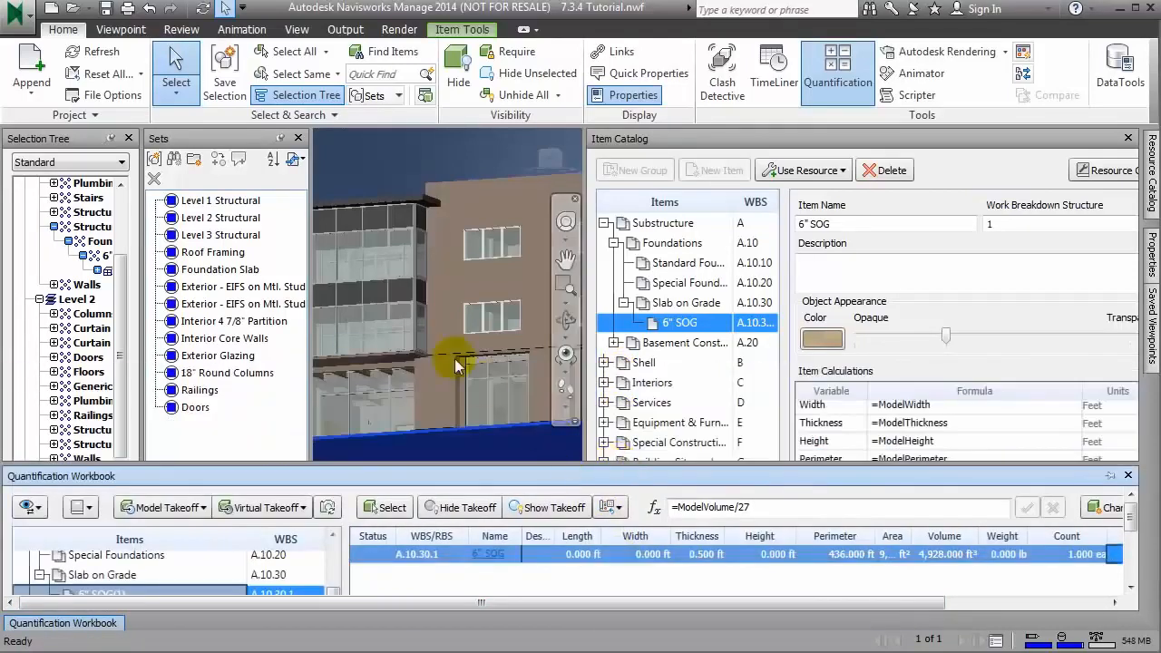
{"action": "left_click", "coordinate": [247, 289]}
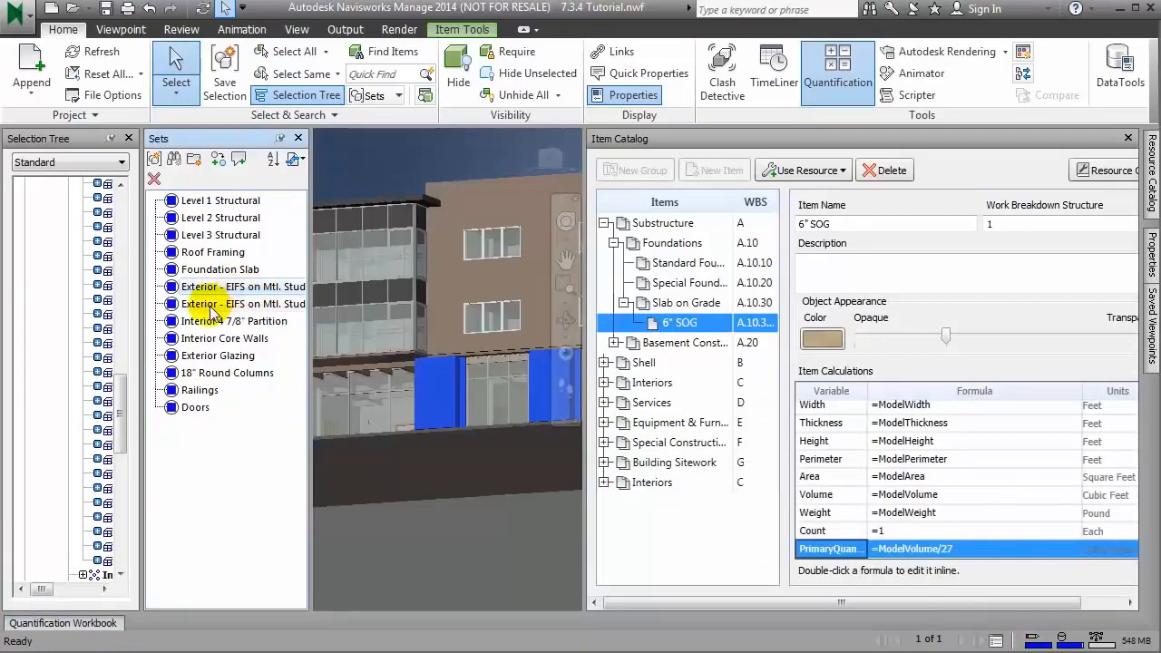
{"action": "left_click_drag", "start_coordinate": [143, 366], "coordinate": [168, 283]}
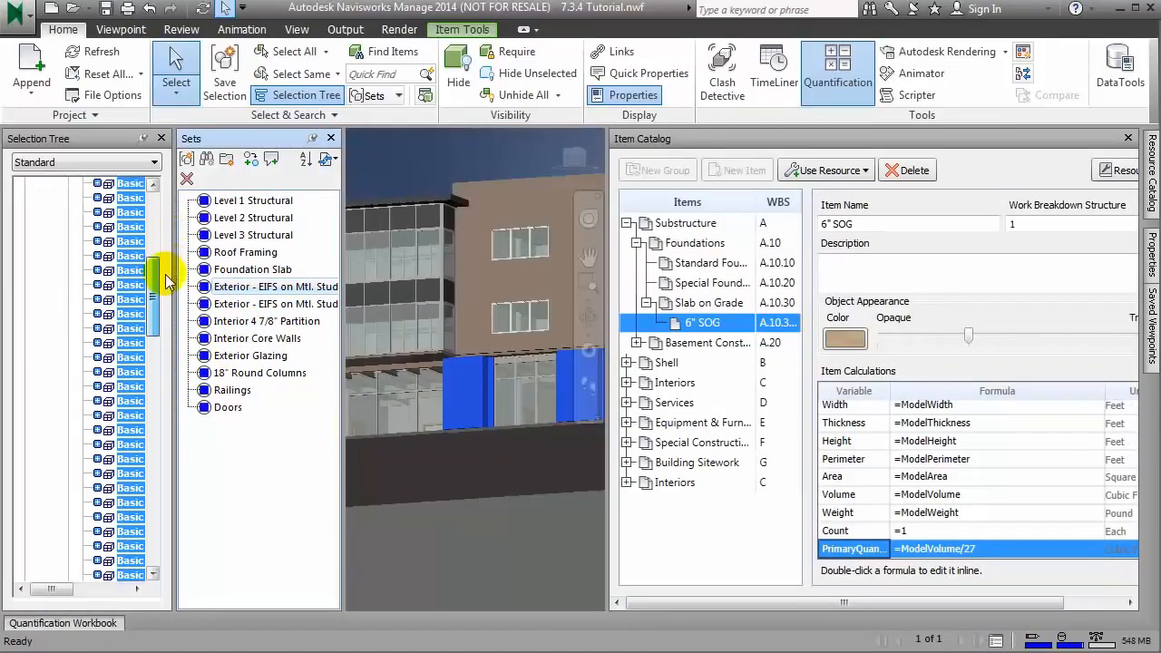
Step: Create a new item under Shell > Exterior Enclosure > Exterior Walls in the Item Catalog, with the Items column widened
{"action": "left_click", "coordinate": [626, 362]}
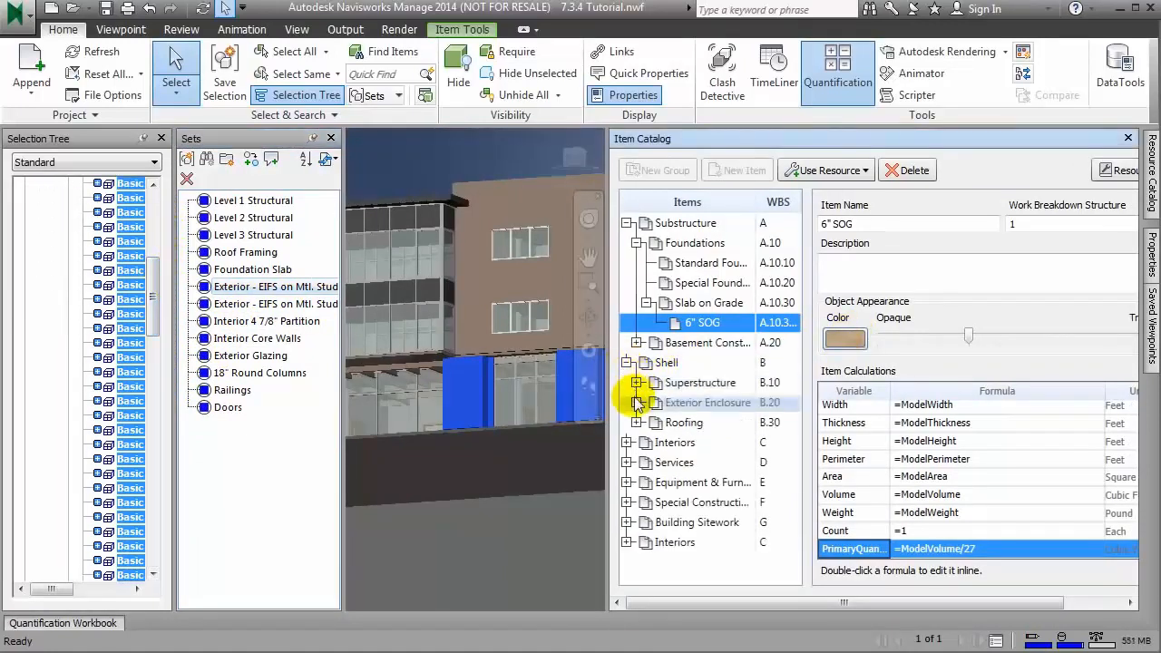
{"action": "left_click", "coordinate": [636, 403]}
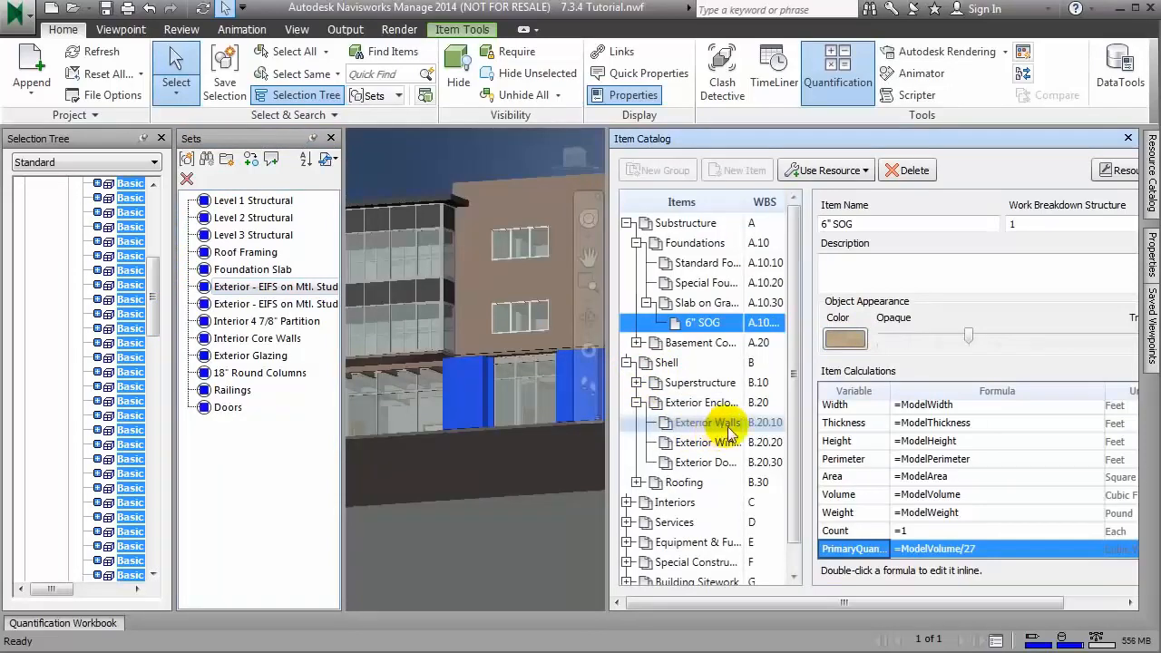
{"action": "left_click_drag", "start_coordinate": [807, 388], "coordinate": [943, 386]}
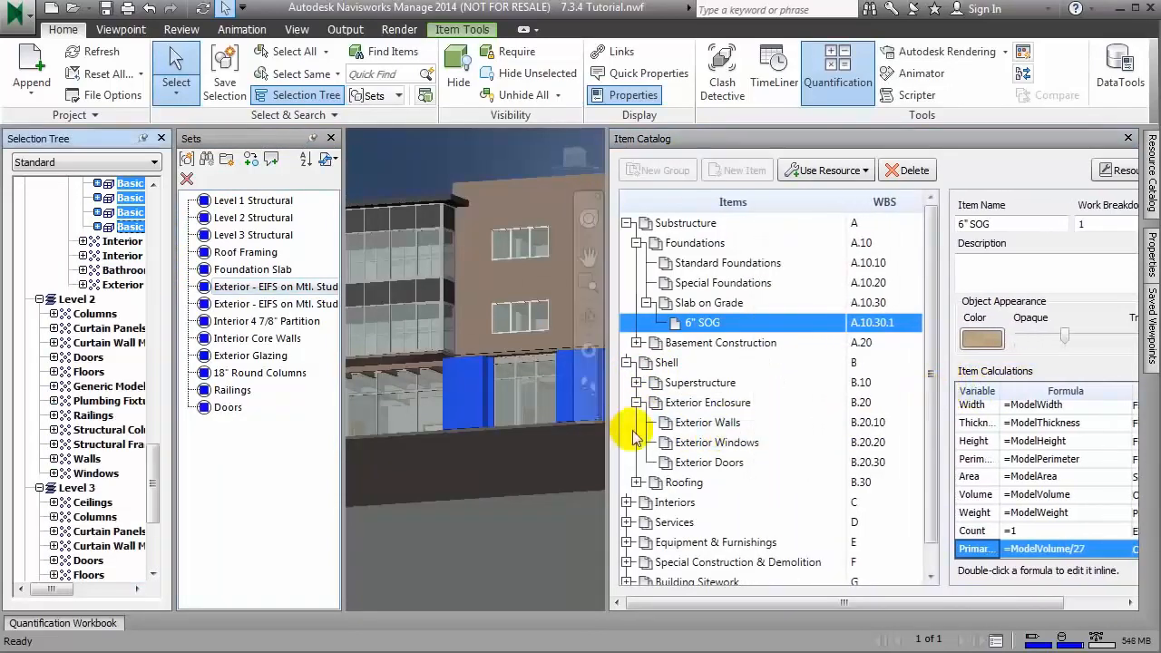
{"action": "right_click", "coordinate": [707, 423]}
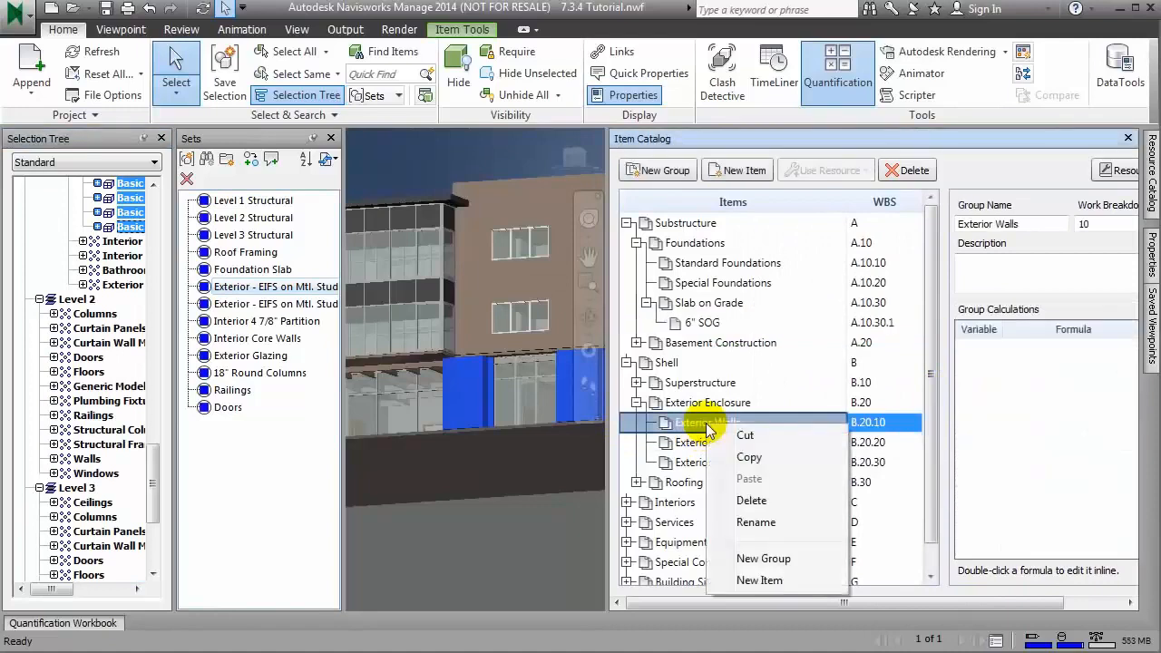
{"action": "left_click", "coordinate": [758, 581]}
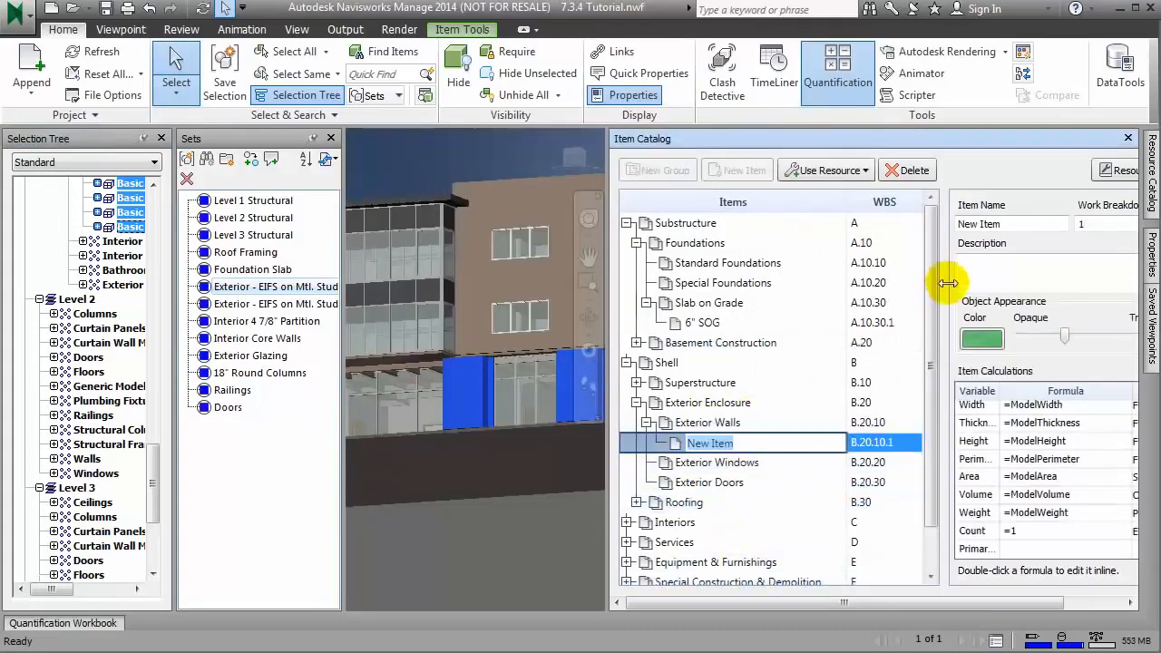
Step: Copy the name of the Exterior - EIFS on Mtl. Stud - Pattern 2 set into the new Exterior Walls item's name
{"action": "left_click", "coordinate": [1007, 224]}
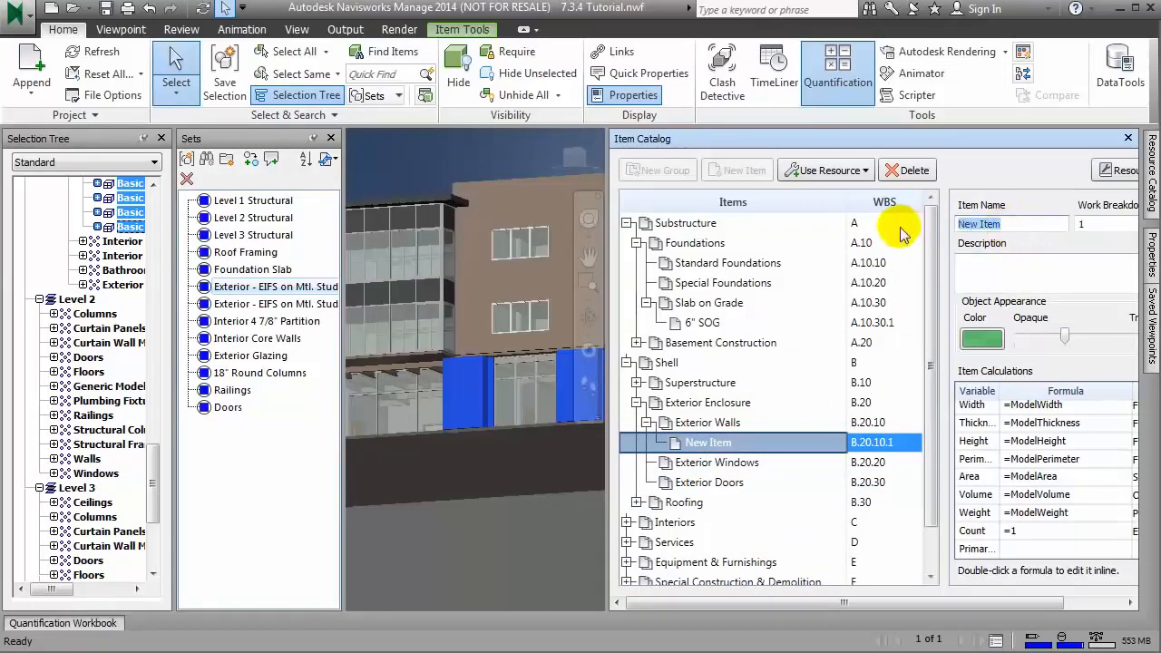
{"action": "left_click", "coordinate": [241, 290]}
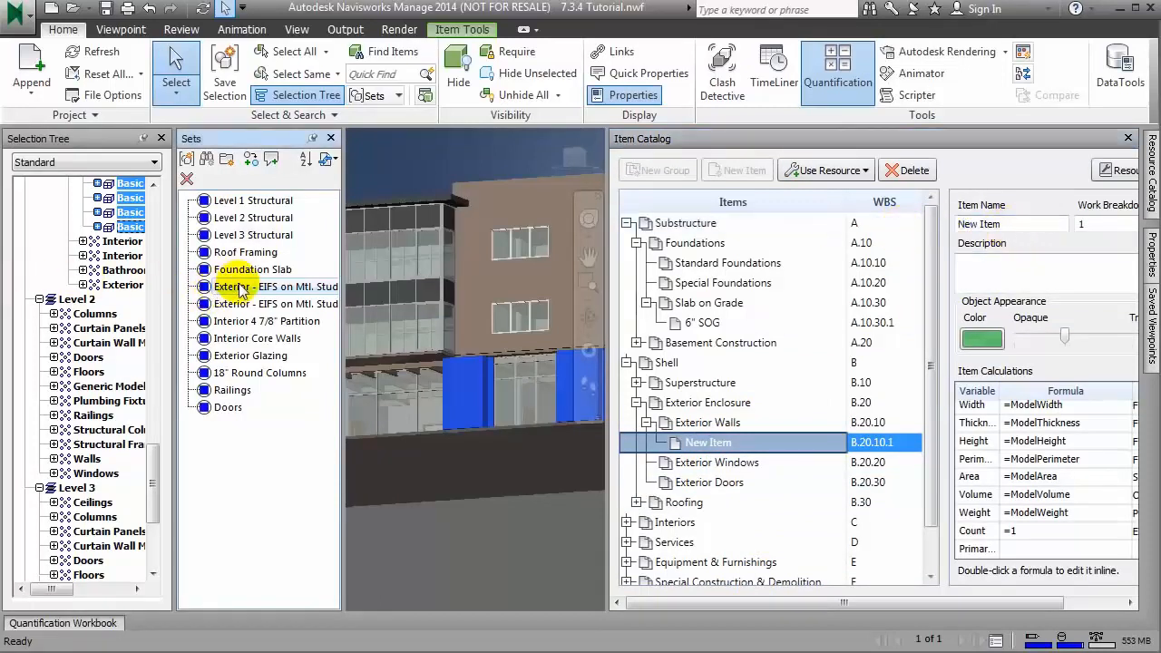
{"action": "left_click", "coordinate": [241, 290]}
{"action": "right_click", "coordinate": [216, 288]}
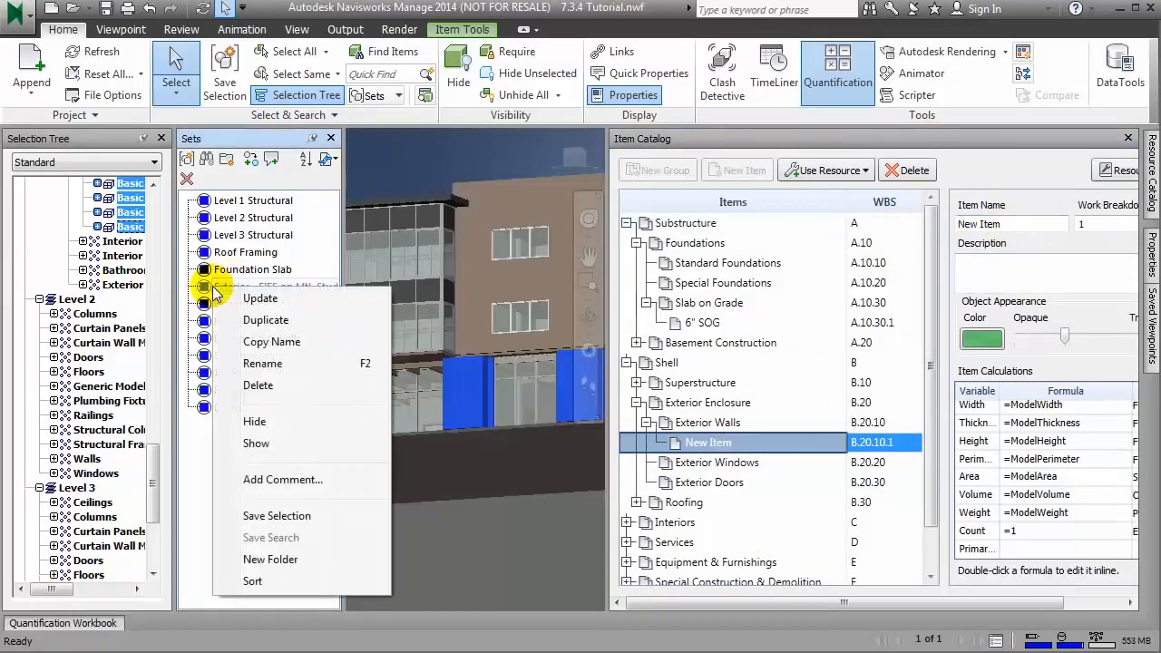
{"action": "left_click", "coordinate": [286, 345]}
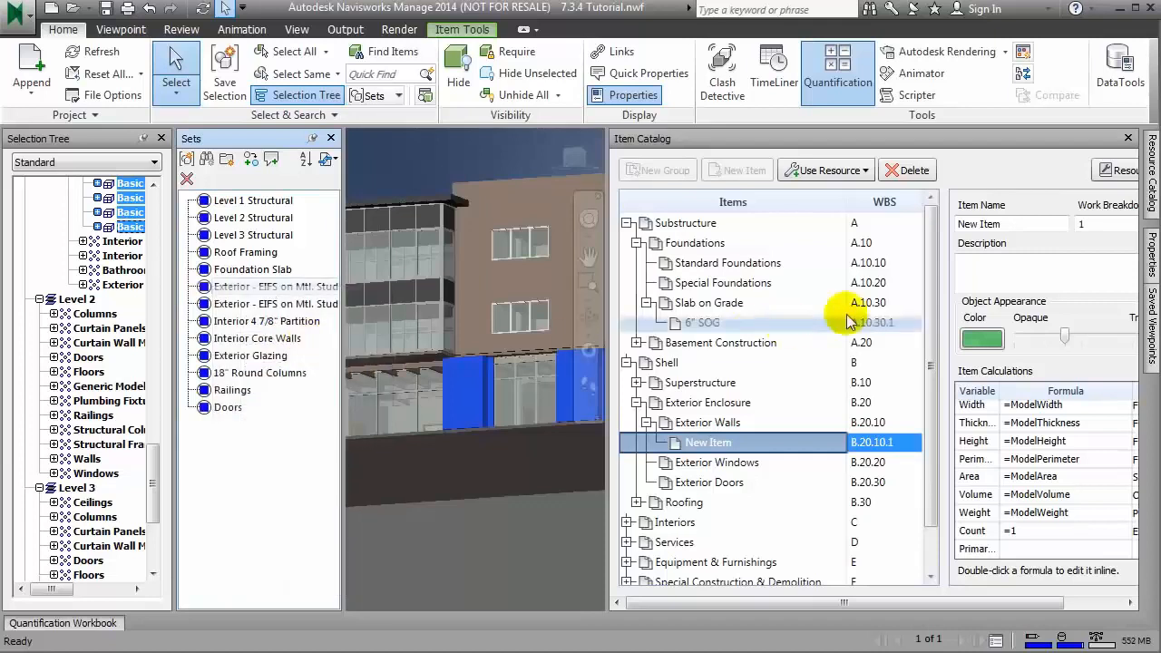
{"action": "left_click_drag", "start_coordinate": [992, 227], "coordinate": [939, 232]}
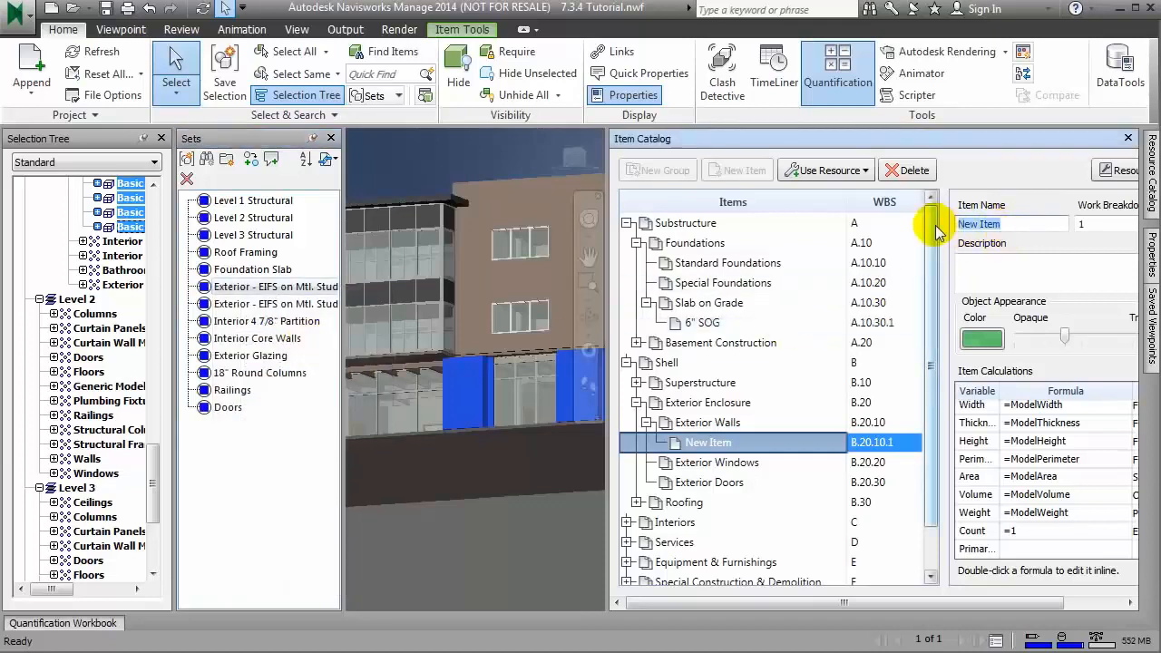
{"action": "key", "text": "ctrl+v"}
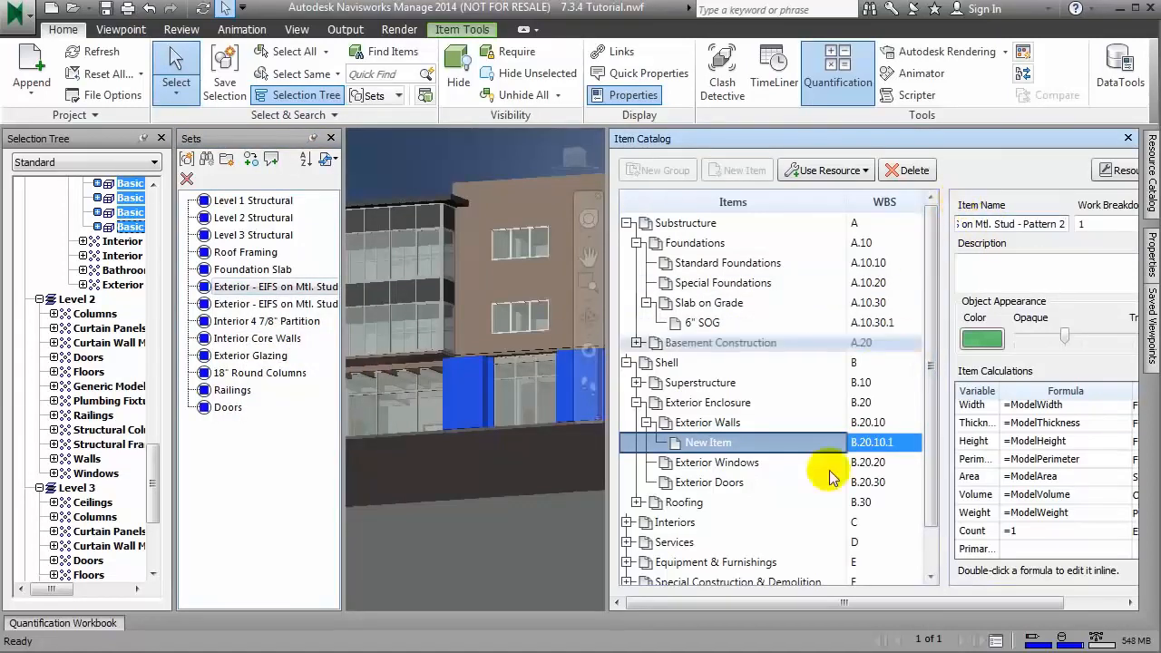
Step: Keep the Quantification Workbook open, take off the selected walls to the Pattern 2 item, and widen the workbook's Items column
{"action": "left_click", "coordinate": [1011, 288]}
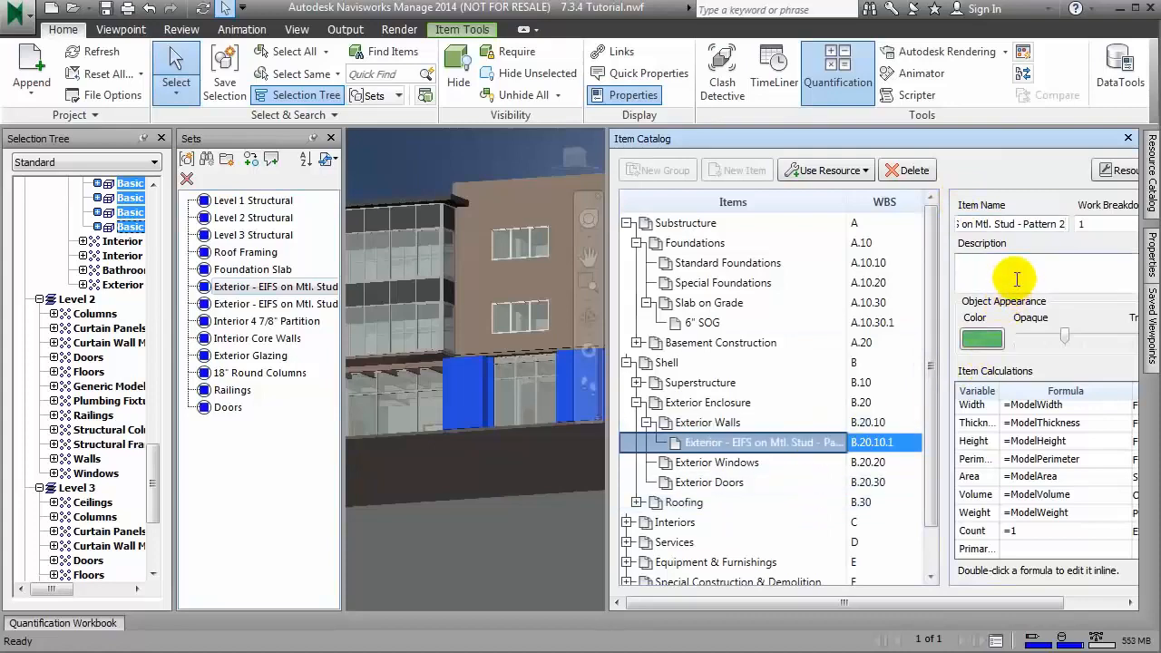
{"action": "left_click", "coordinate": [81, 623]}
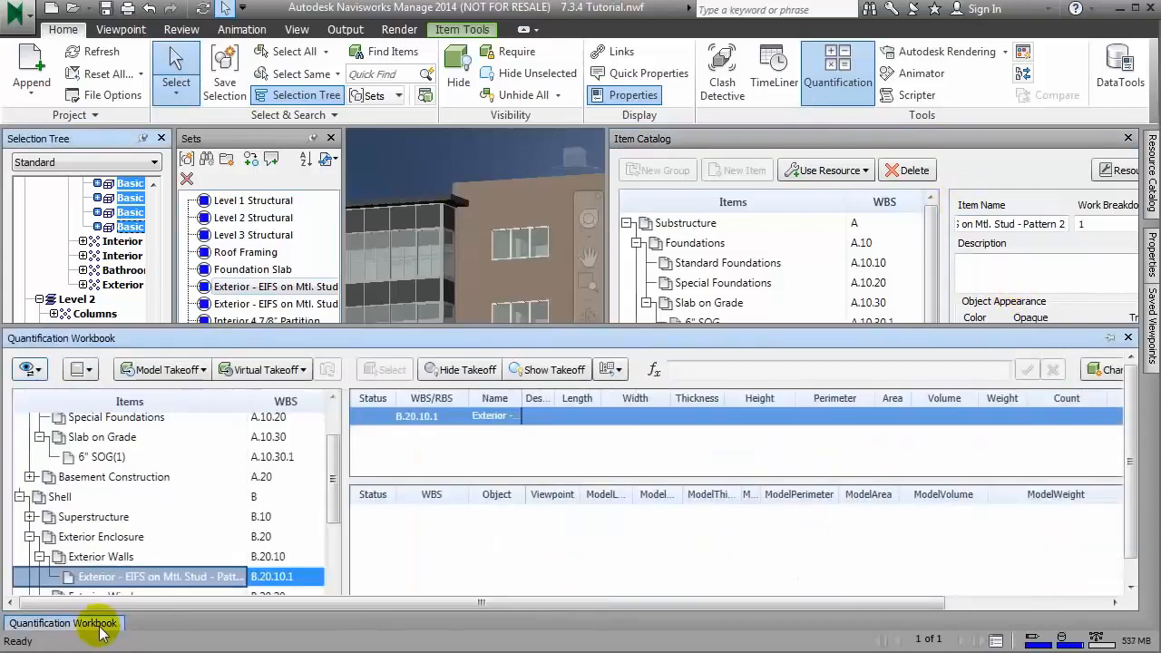
{"action": "left_click", "coordinate": [1108, 340]}
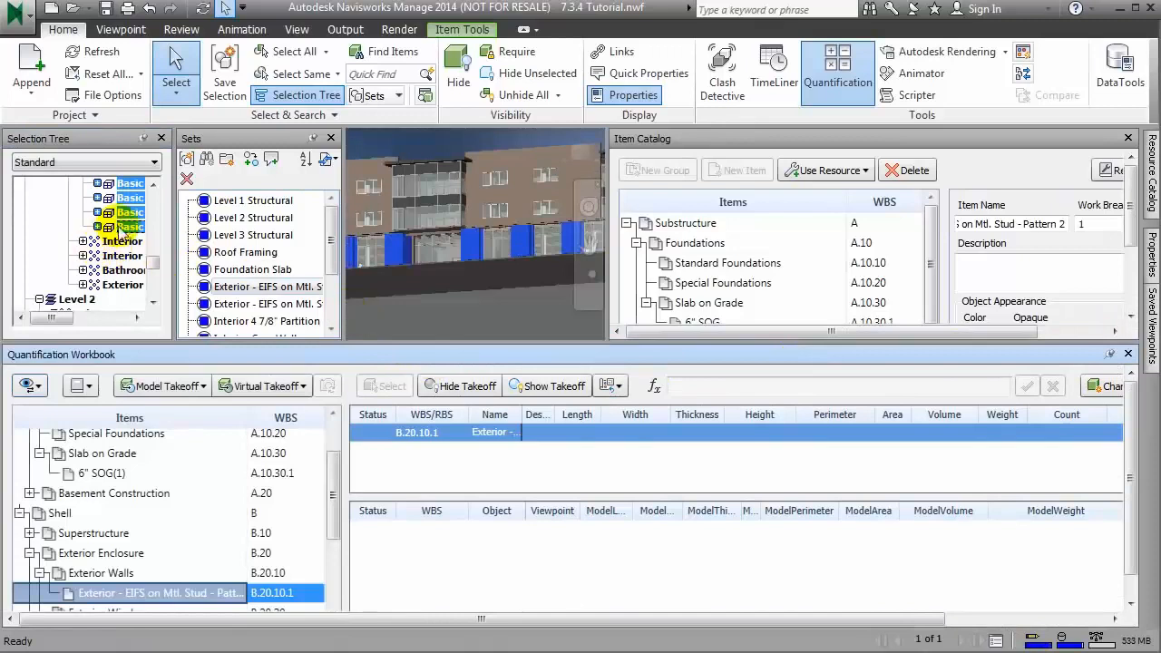
{"action": "left_click_drag", "start_coordinate": [125, 234], "coordinate": [405, 547]}
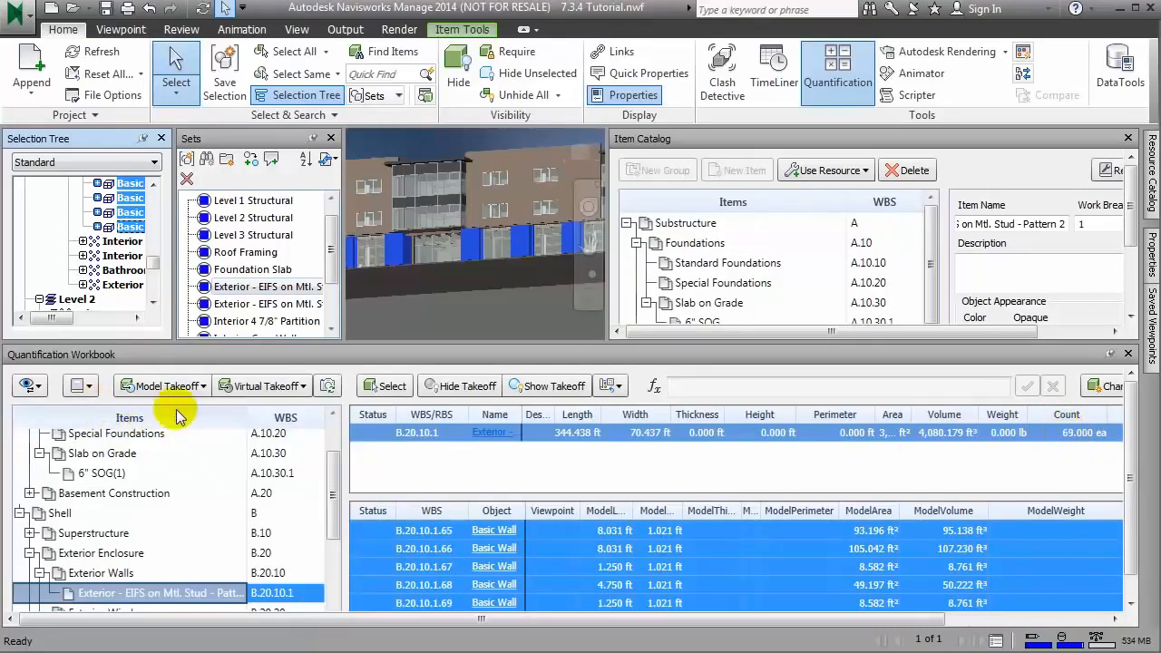
{"action": "left_click_drag", "start_coordinate": [249, 414], "coordinate": [311, 414]}
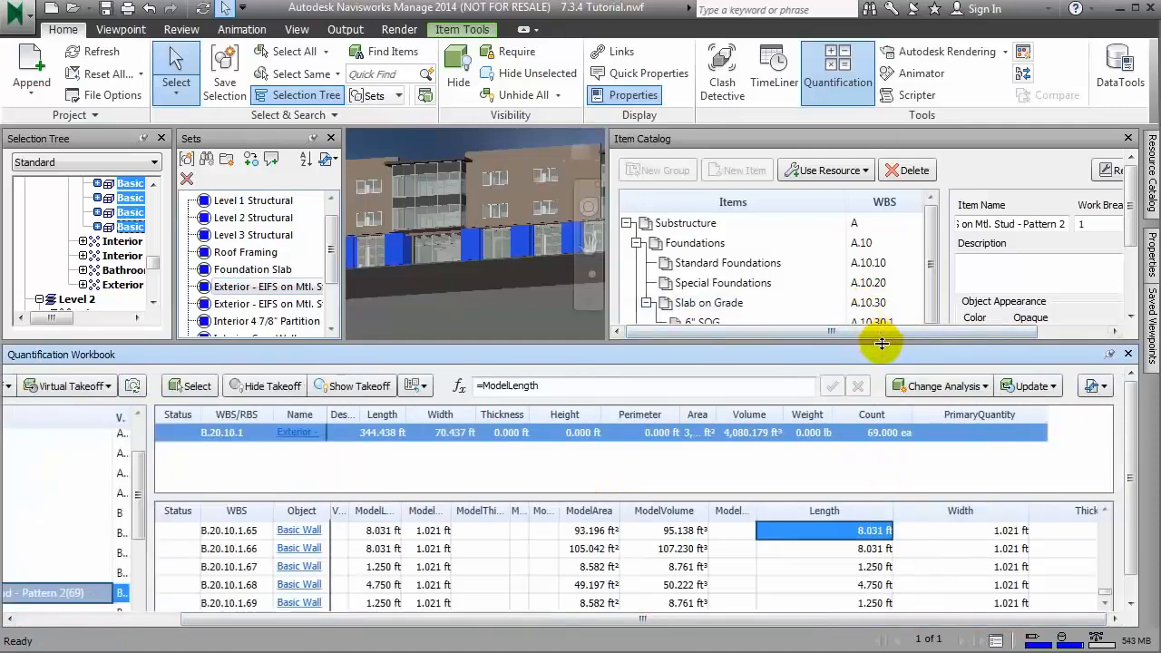
Step: Reduce the workbook's height and create a second new item under Exterior Walls in the Item Catalog
{"action": "left_click_drag", "start_coordinate": [882, 343], "coordinate": [878, 447]}
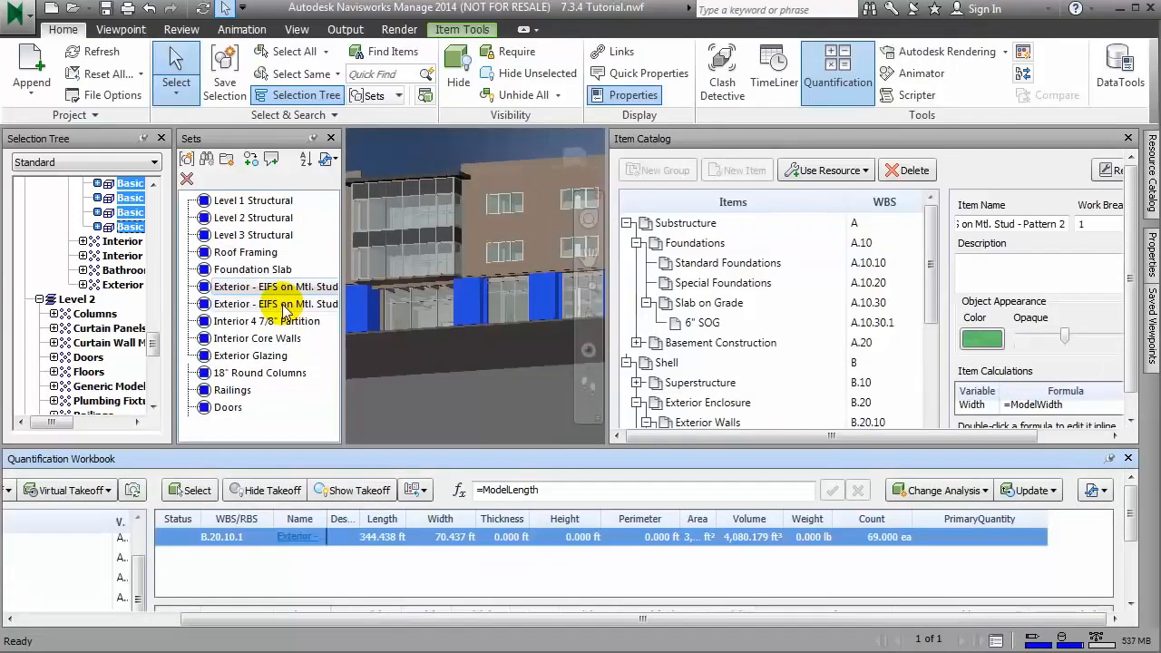
{"action": "left_click_drag", "start_coordinate": [929, 286], "coordinate": [932, 330]}
{"action": "left_click", "coordinate": [721, 352]}
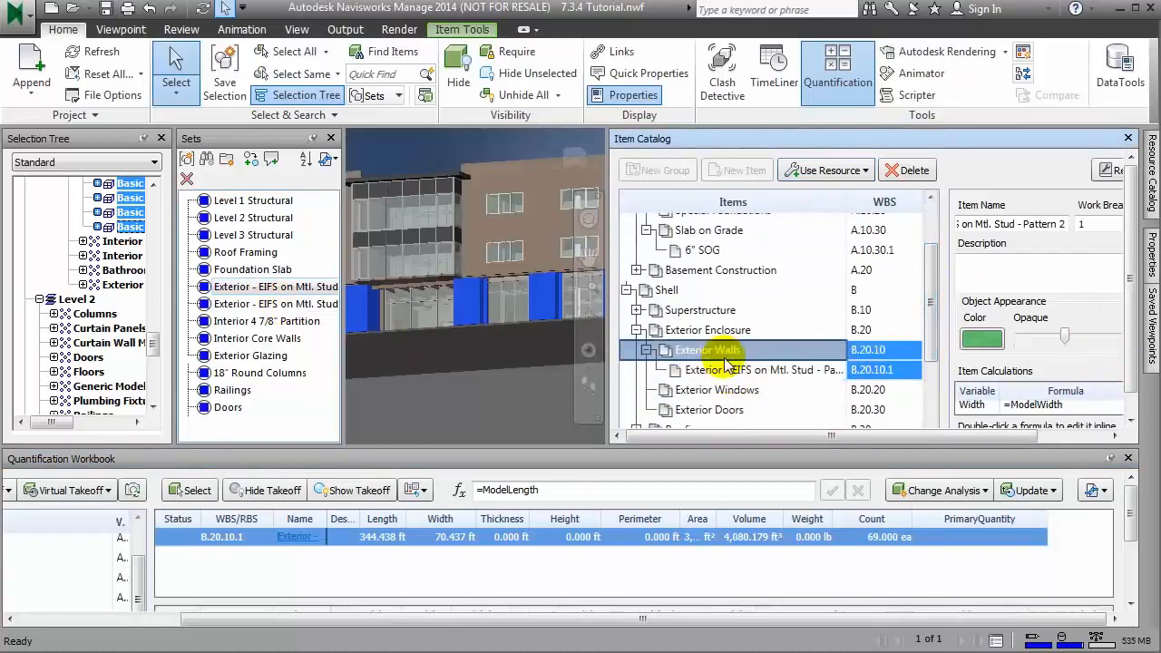
{"action": "right_click", "coordinate": [725, 359]}
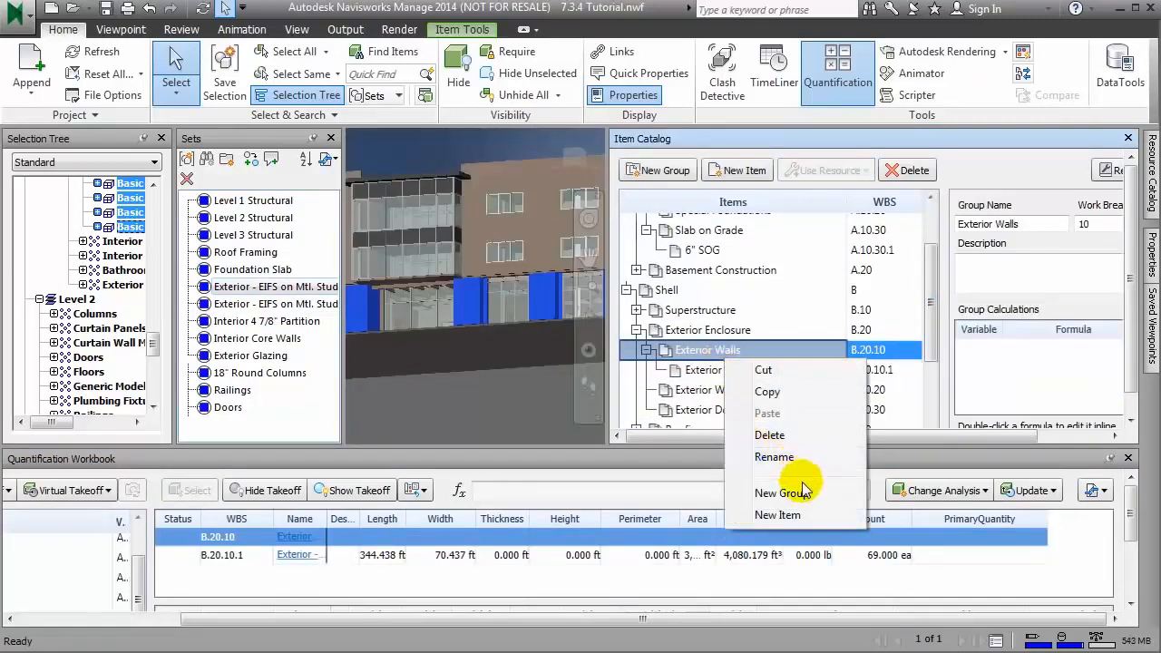
{"action": "left_click", "coordinate": [780, 514]}
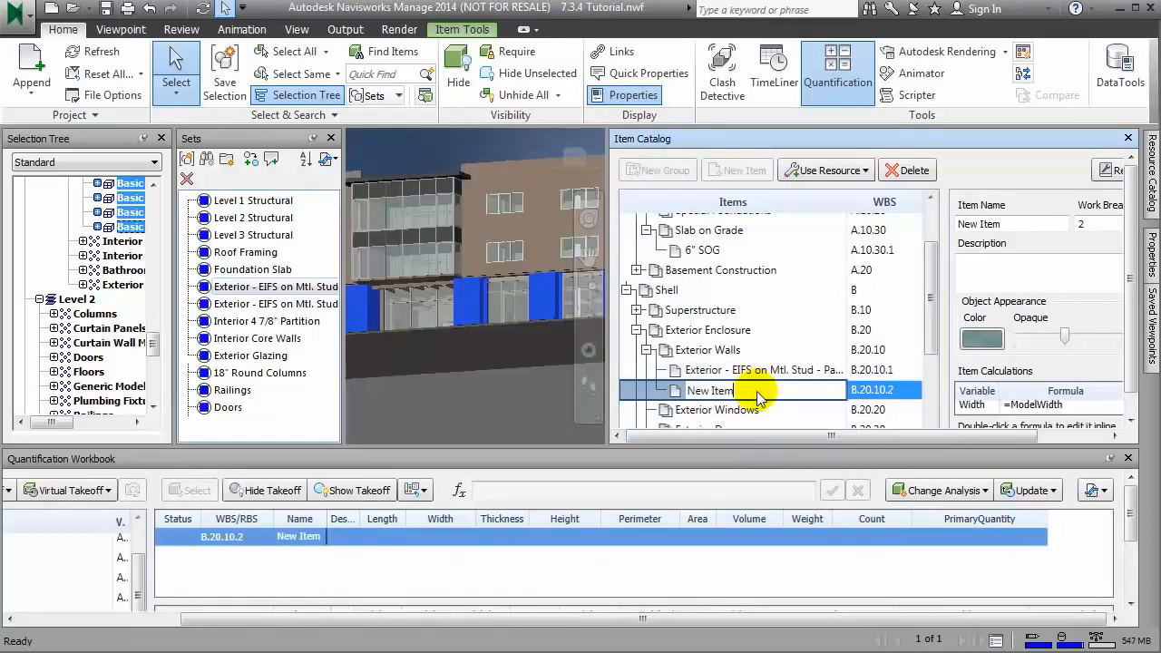
Step: Select the Exterior - EIFS on Mtl. Stud set and copy its name into the second Exterior Walls item's name
{"action": "left_click_drag", "start_coordinate": [758, 399], "coordinate": [649, 400]}
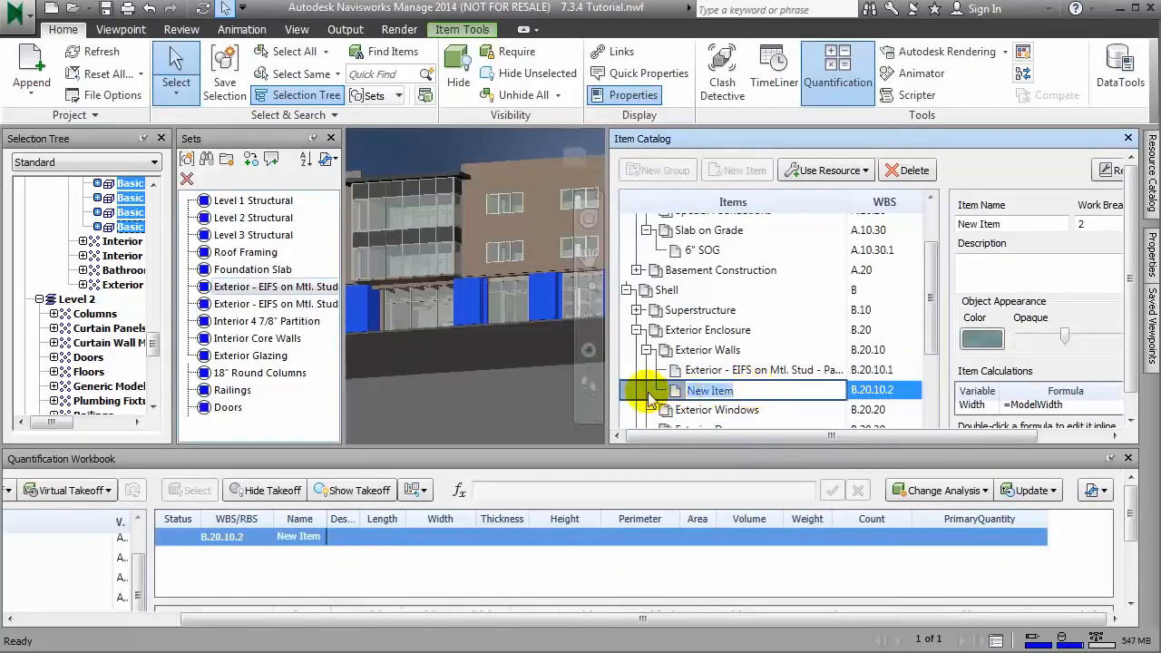
{"action": "left_click", "coordinate": [270, 303]}
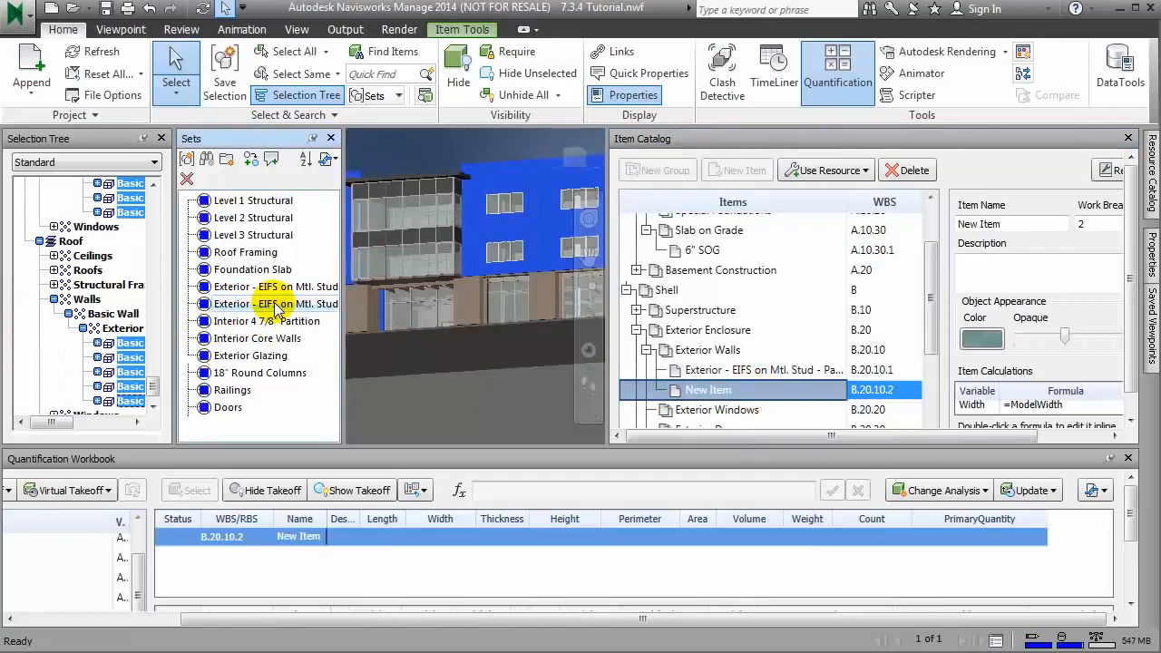
{"action": "right_click", "coordinate": [277, 309]}
{"action": "left_click", "coordinate": [323, 284]}
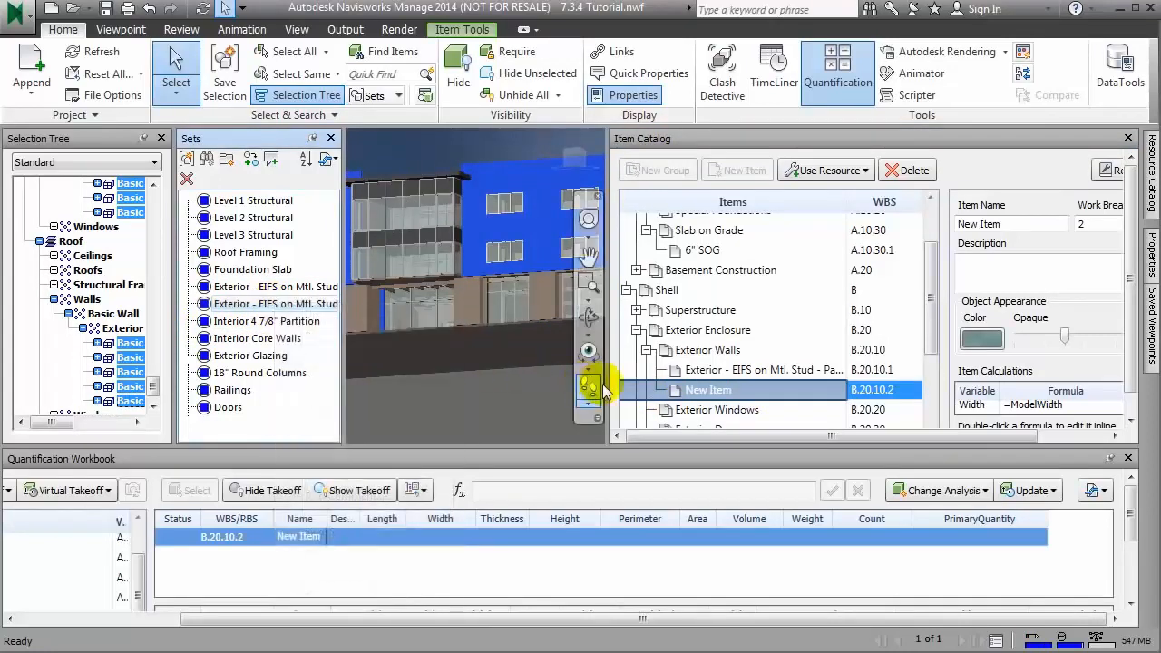
{"action": "left_click_drag", "start_coordinate": [1017, 225], "coordinate": [923, 226]}
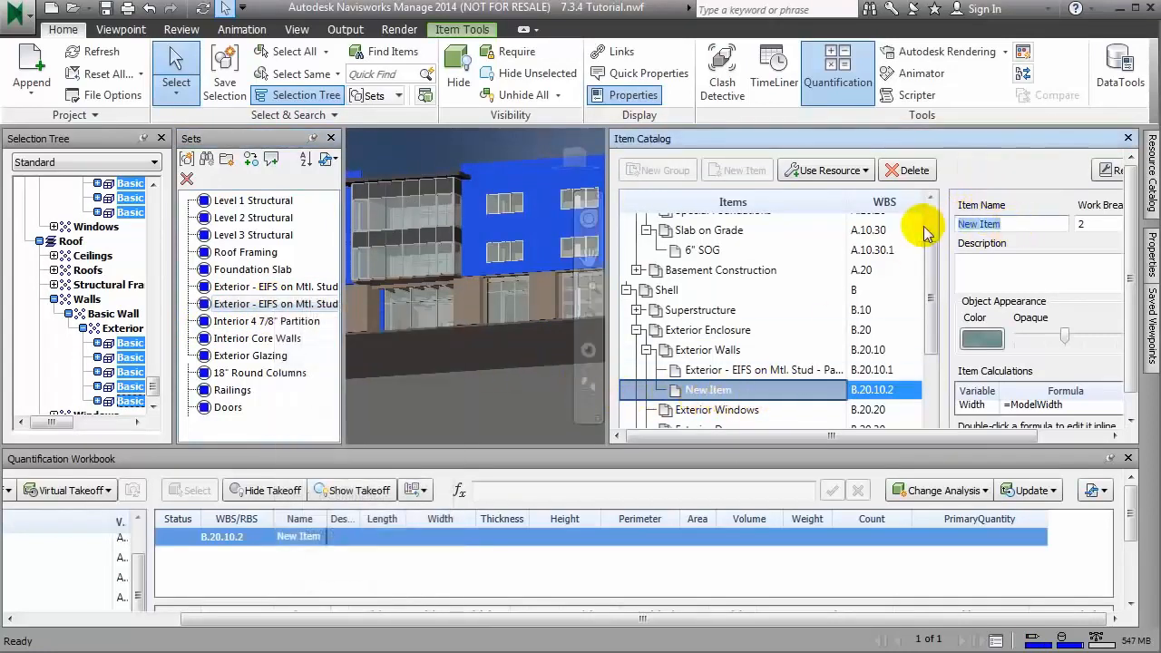
{"action": "key", "text": "ctrl+v"}
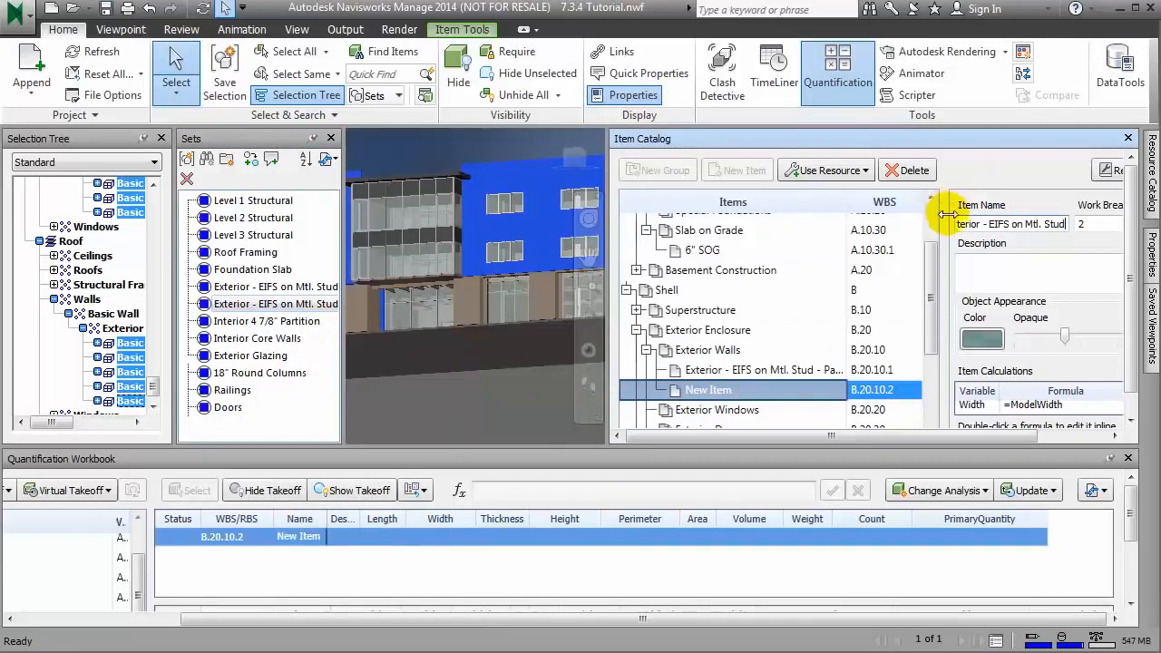
{"action": "left_click", "coordinate": [303, 310]}
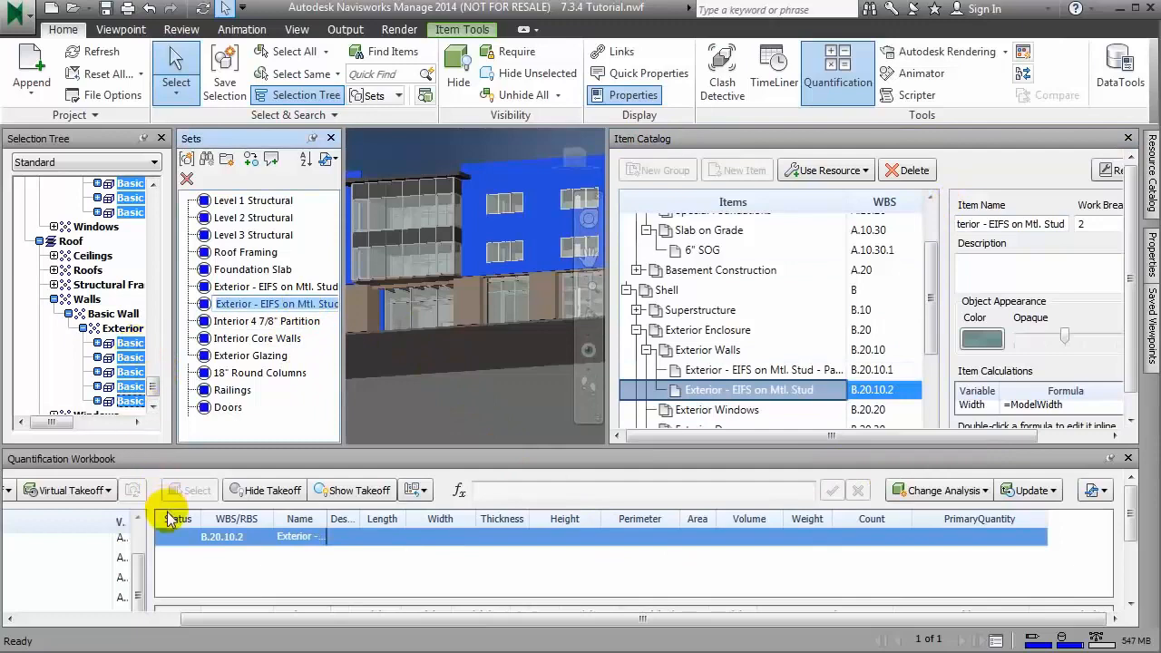
Step: Take off the walls selected in the Selection Tree to the Exterior - EIFS on Mtl. Stud item
{"action": "right_click", "coordinate": [142, 355]}
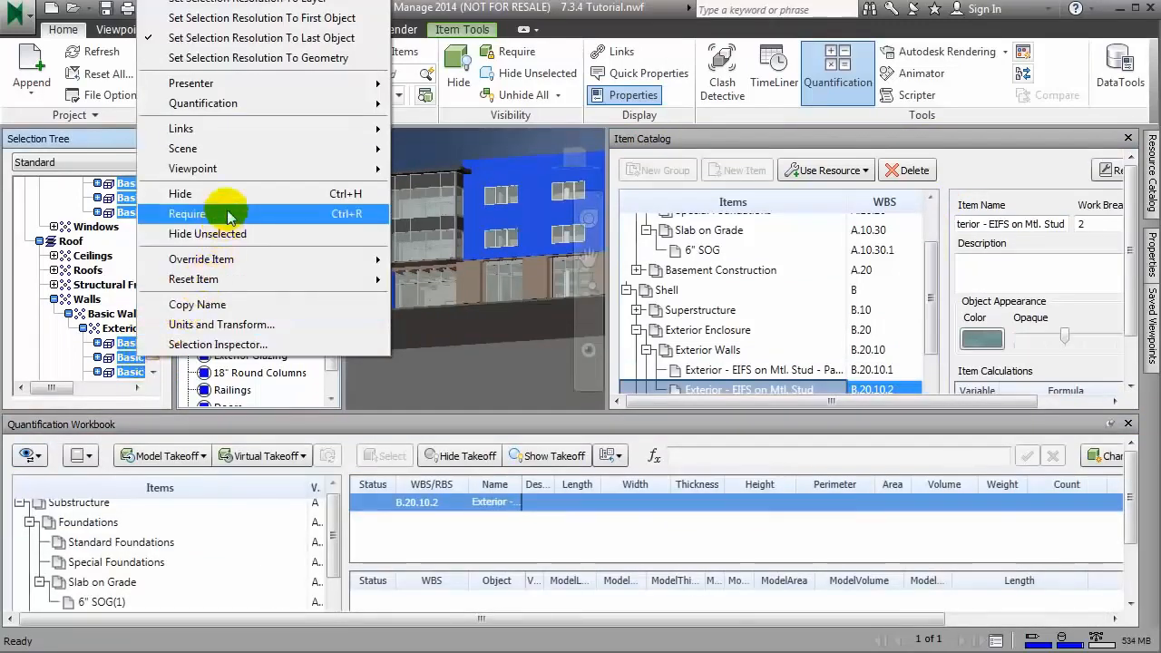
{"action": "mouse_move", "coordinate": [264, 107]}
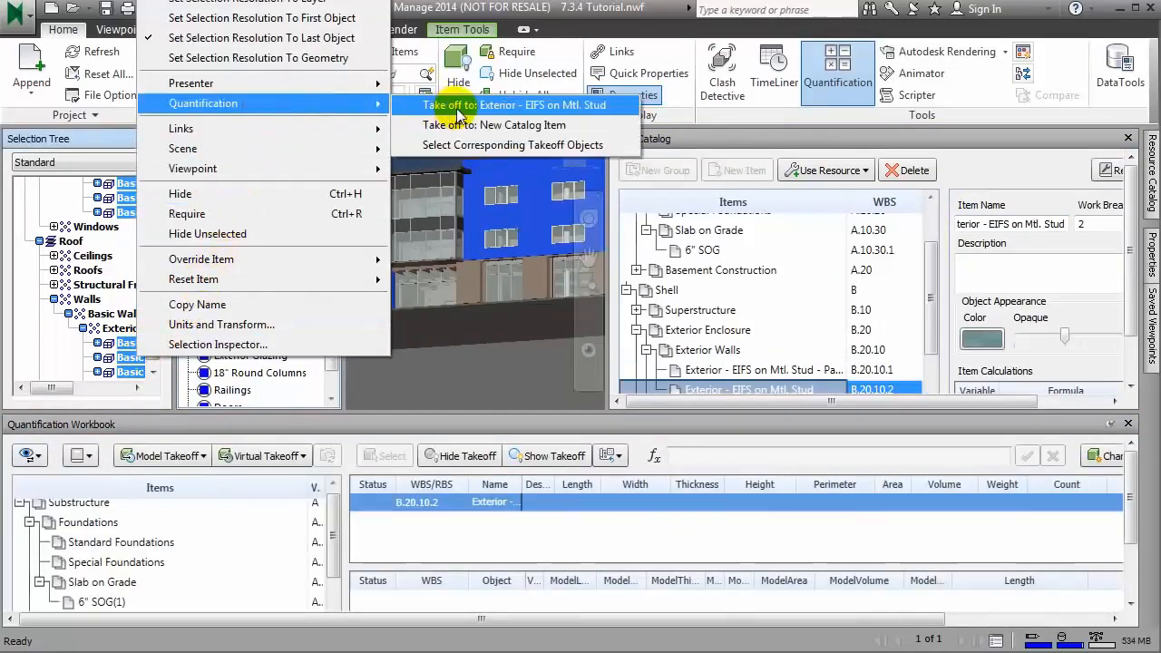
{"action": "left_click", "coordinate": [515, 113]}
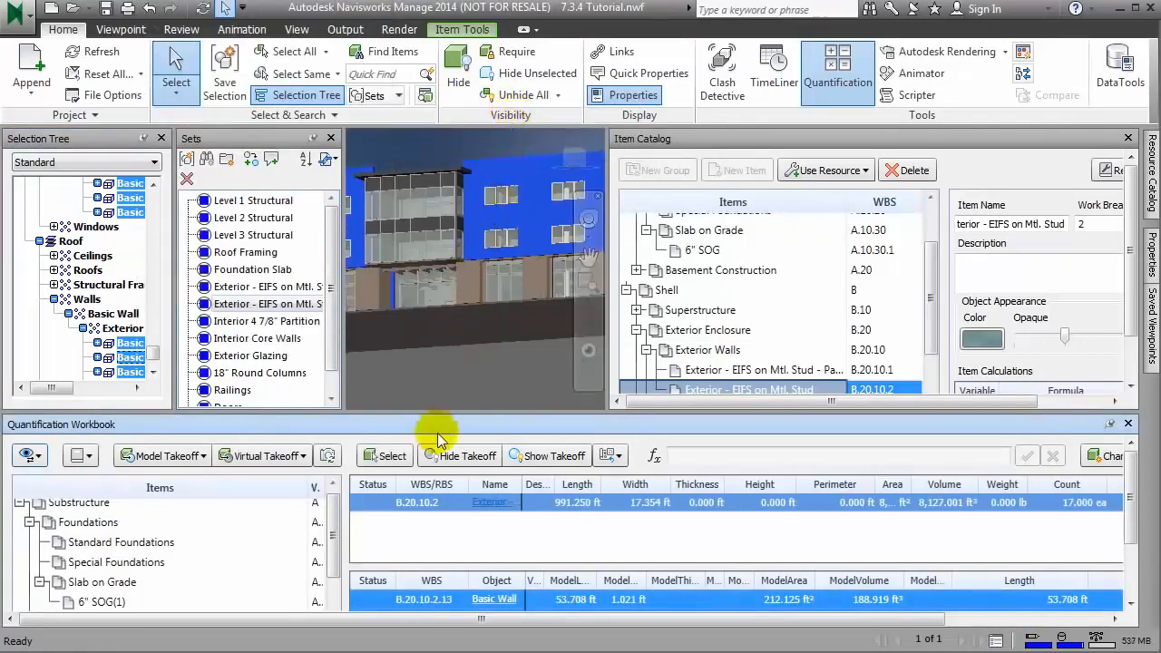
Step: Widen the workbook's item tree to include the full WBS column and increase the workbook's height
{"action": "left_click_drag", "start_coordinate": [340, 525], "coordinate": [390, 519]}
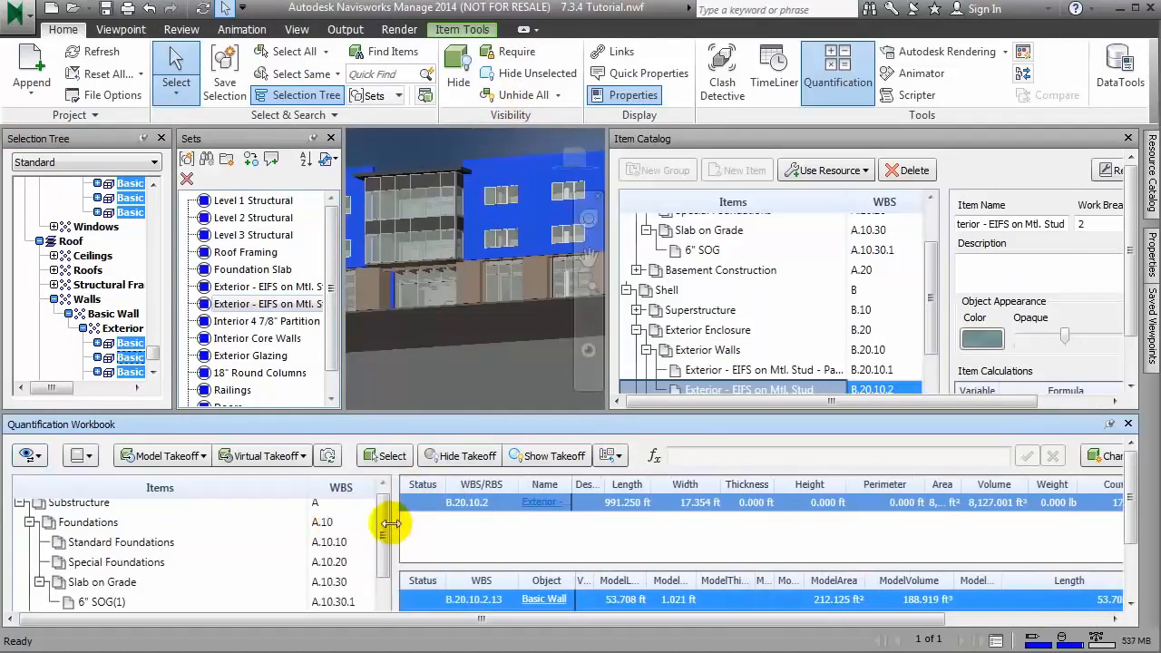
{"action": "left_click_drag", "start_coordinate": [381, 414], "coordinate": [387, 347]}
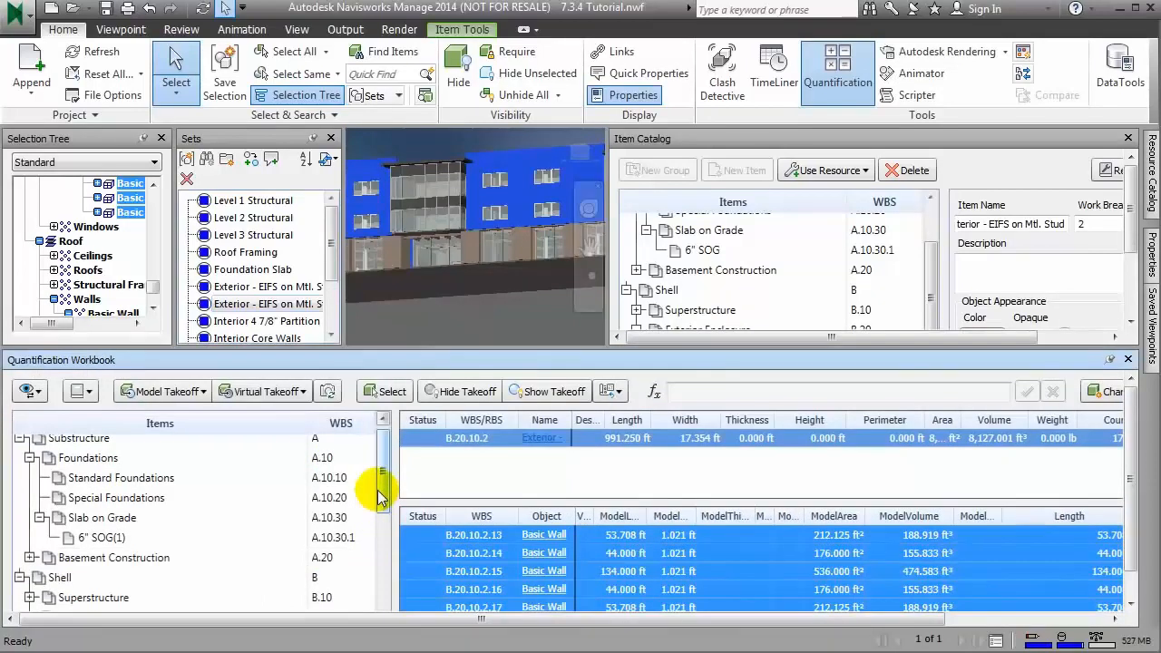
{"action": "left_click_drag", "start_coordinate": [382, 490], "coordinate": [362, 534]}
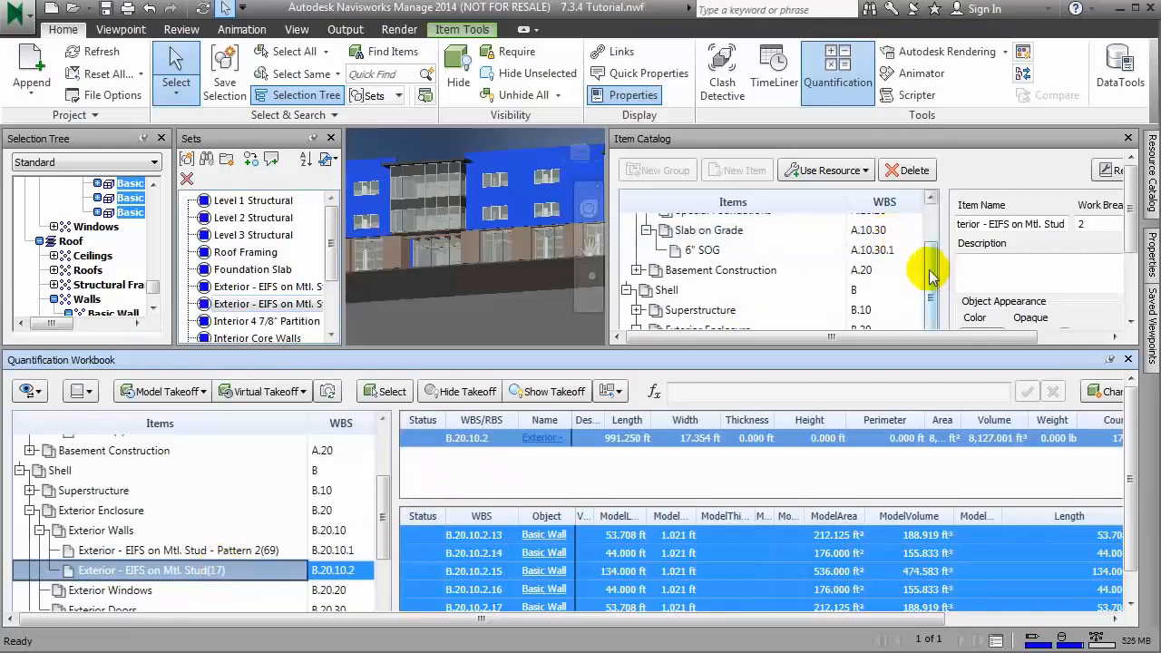
Step: Create a new group named EIFS Walls under Exterior Walls in the Item Catalog
{"action": "left_click_drag", "start_coordinate": [931, 270], "coordinate": [935, 310]}
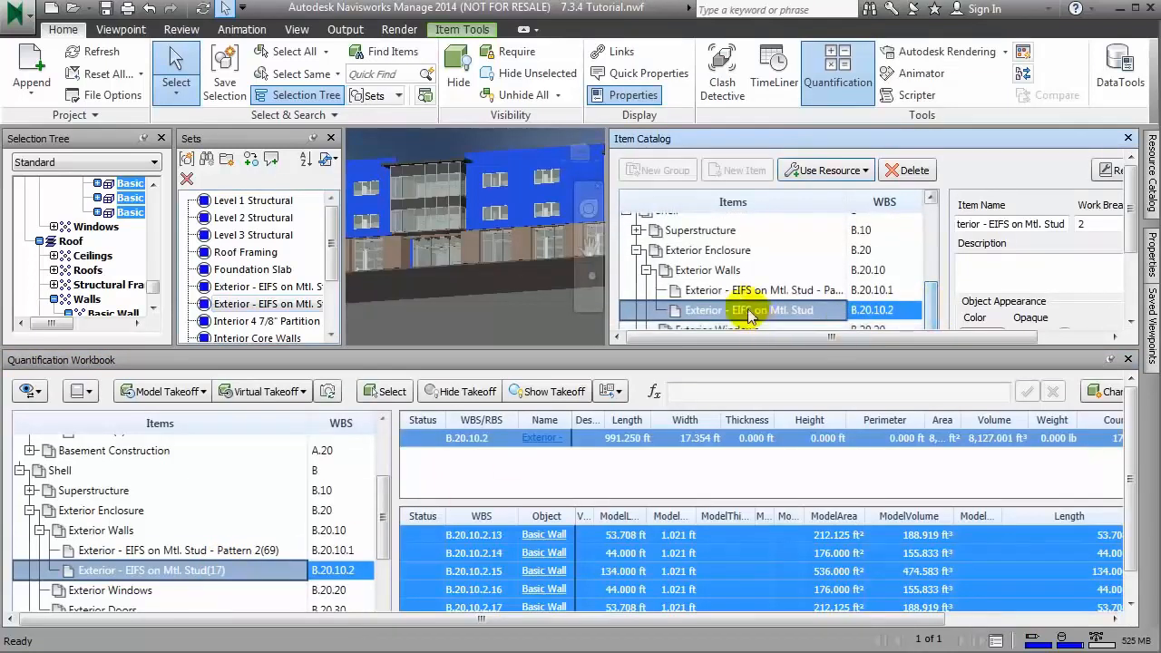
{"action": "left_click", "coordinate": [712, 274]}
{"action": "right_click", "coordinate": [712, 277]}
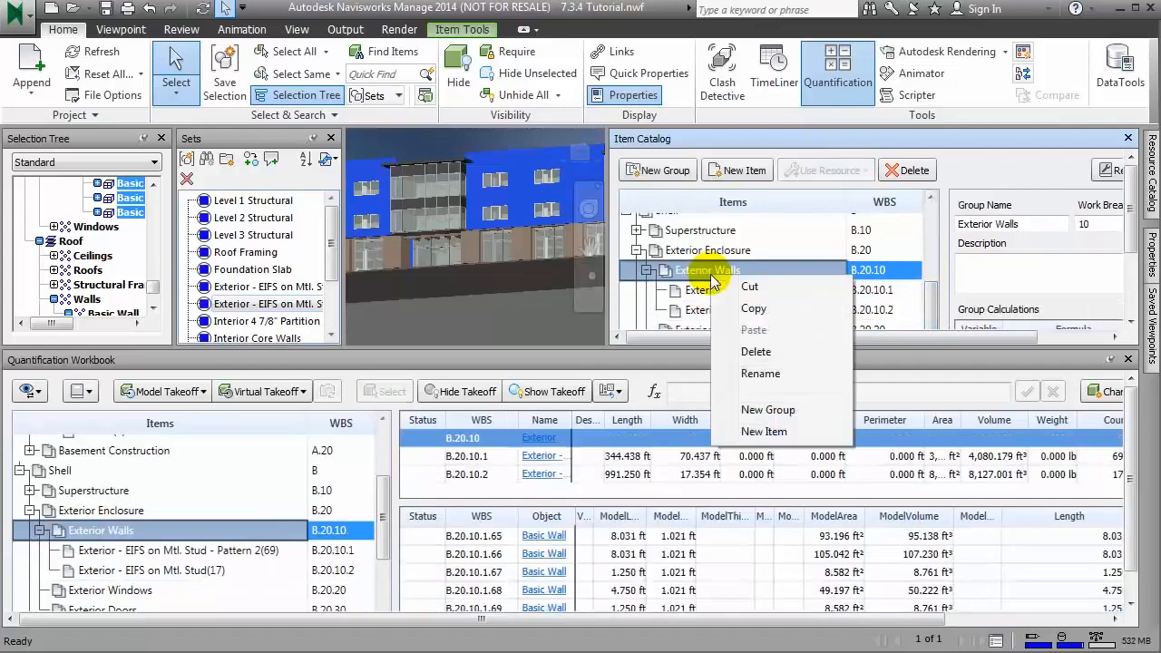
{"action": "left_click", "coordinate": [783, 413]}
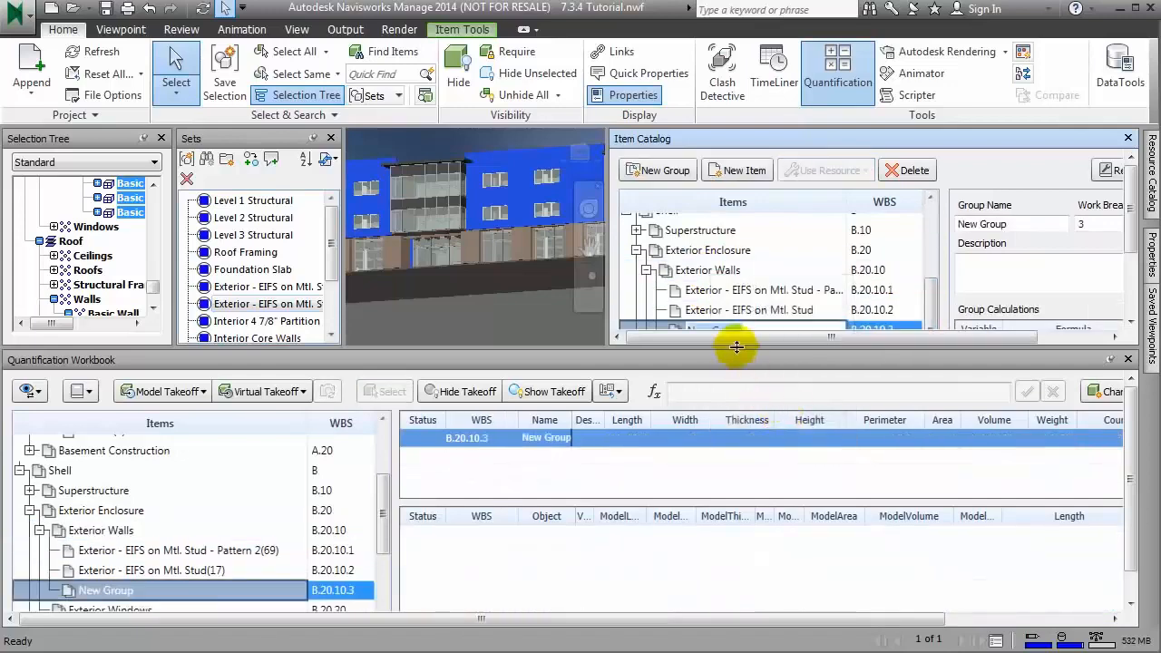
{"action": "left_click_drag", "start_coordinate": [1014, 224], "coordinate": [930, 226]}
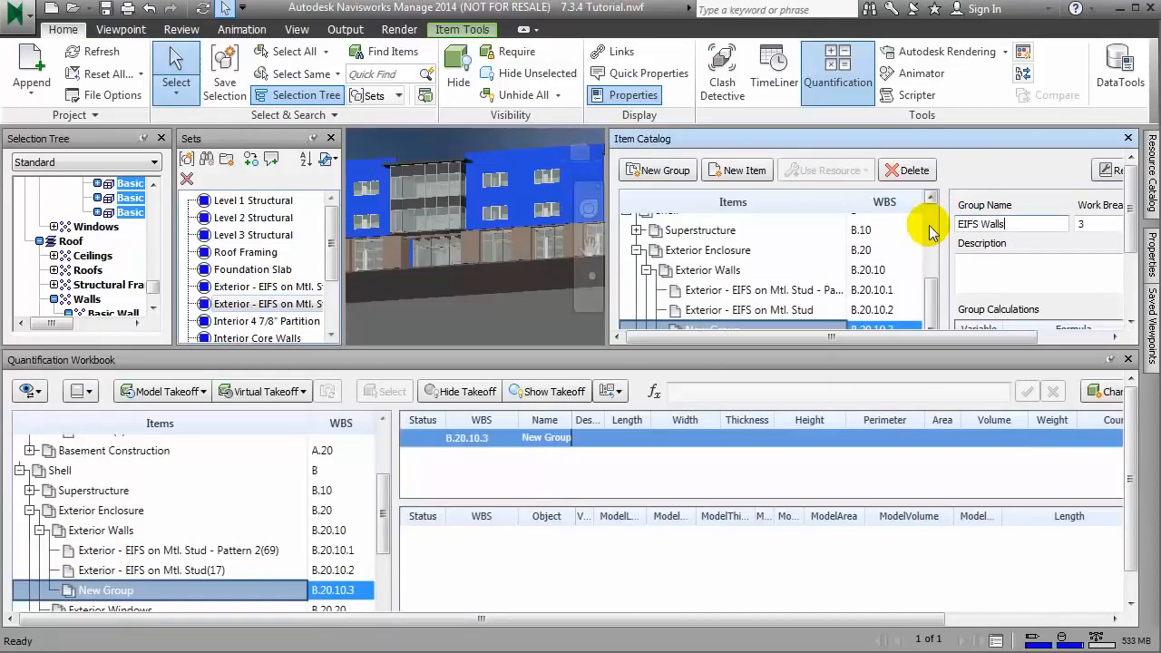
{"action": "type", "text": "EIFS Walls"}
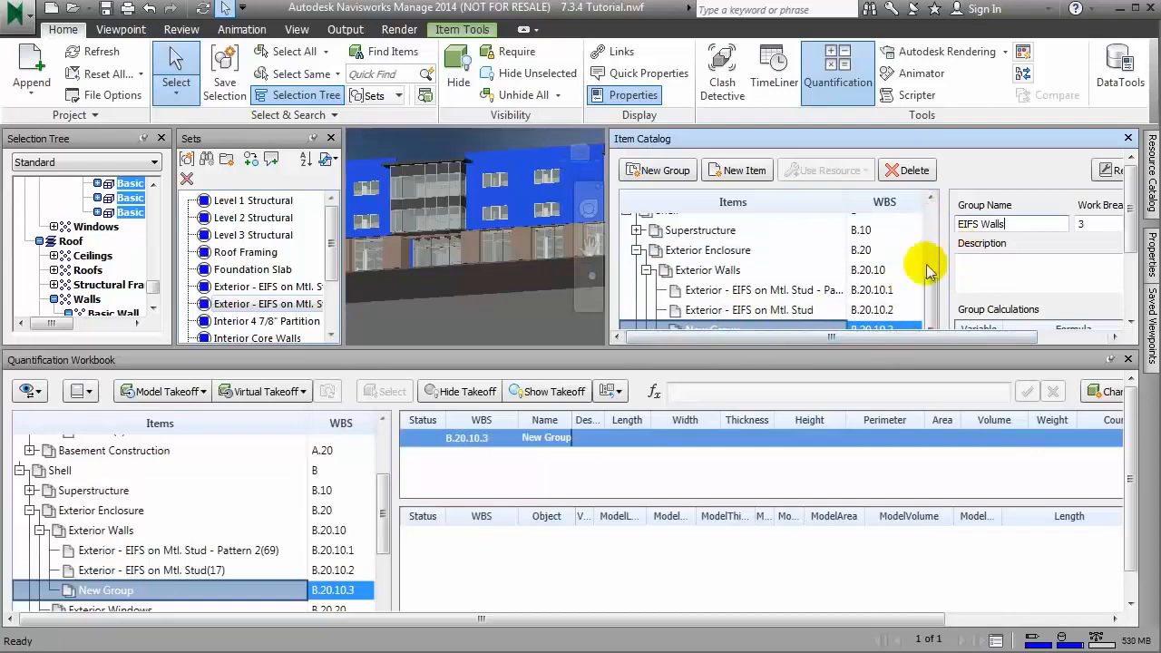
{"action": "left_click", "coordinate": [1073, 270]}
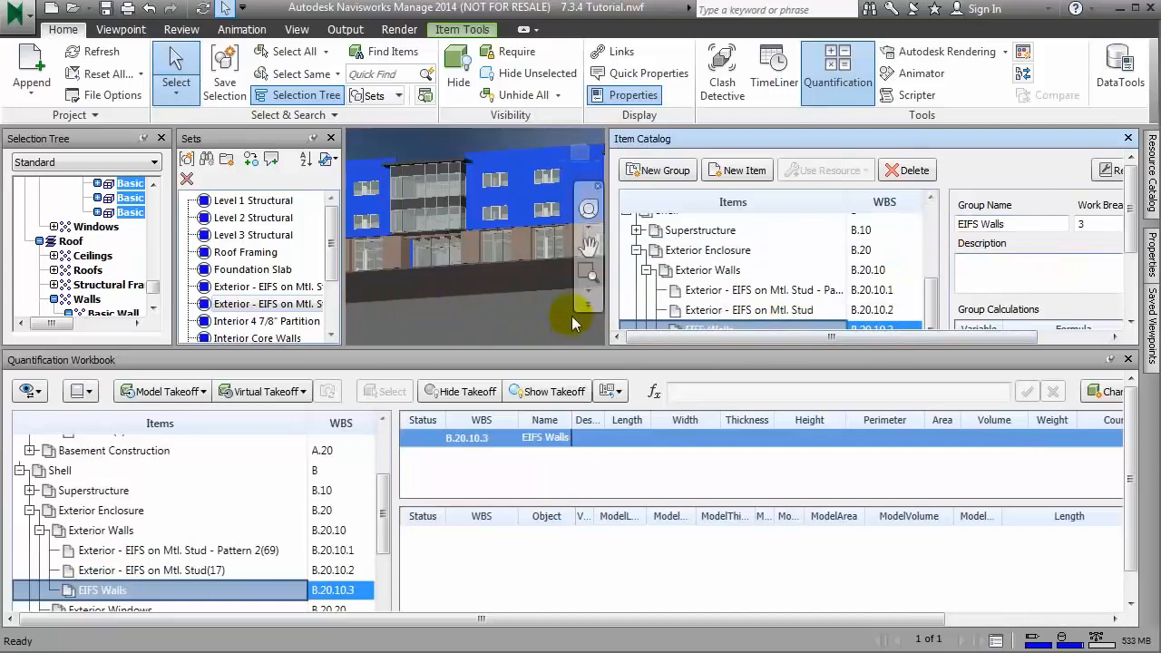
Step: Move both Exterior - EIFS on Mtl. Stud items from Exterior Walls into the EIFS Walls group
{"action": "left_click", "coordinate": [712, 292]}
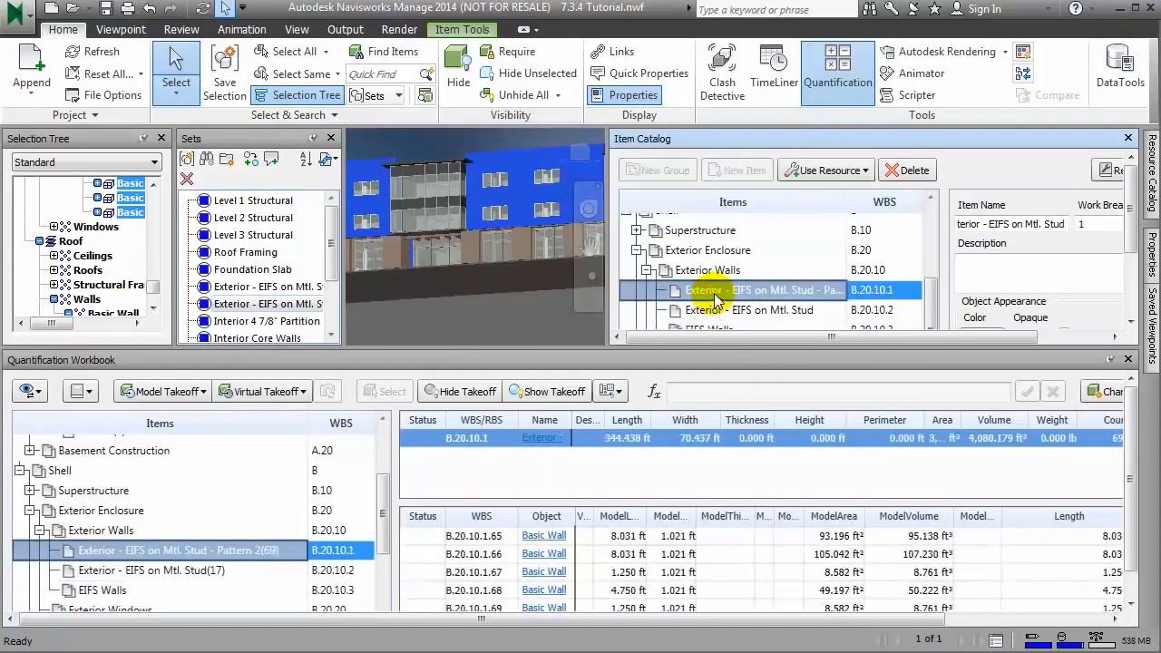
{"action": "left_click", "coordinate": [712, 311], "text": "ctrl"}
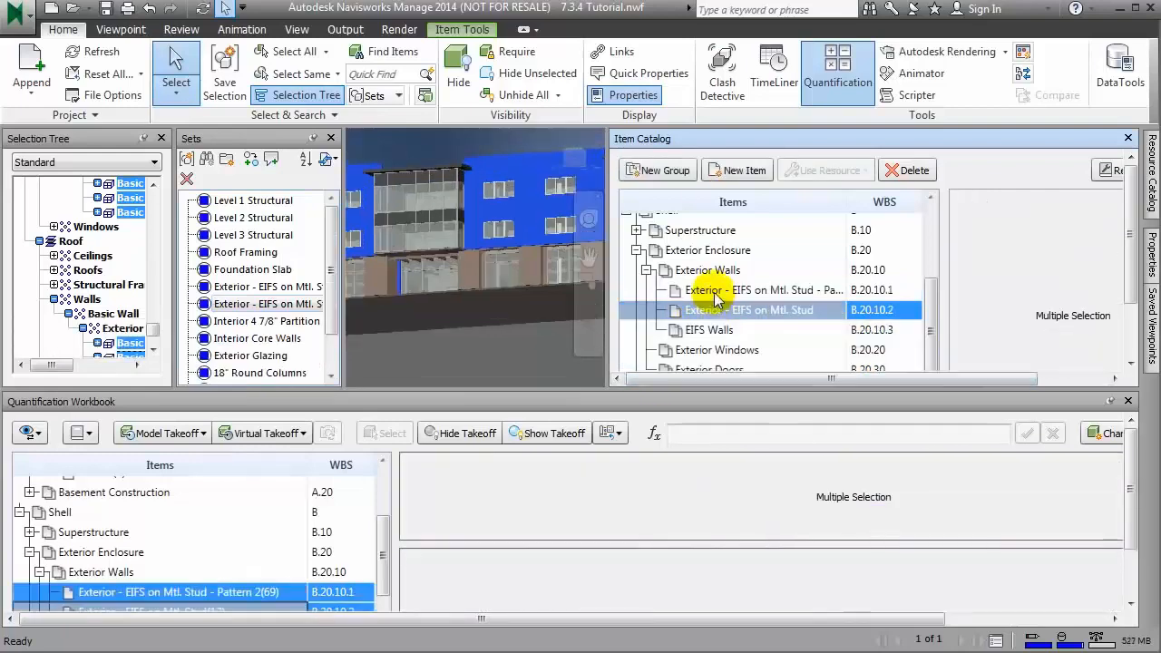
{"action": "left_click", "coordinate": [714, 292]}
{"action": "left_click", "coordinate": [714, 310], "text": "ctrl"}
{"action": "right_click", "coordinate": [715, 310]}
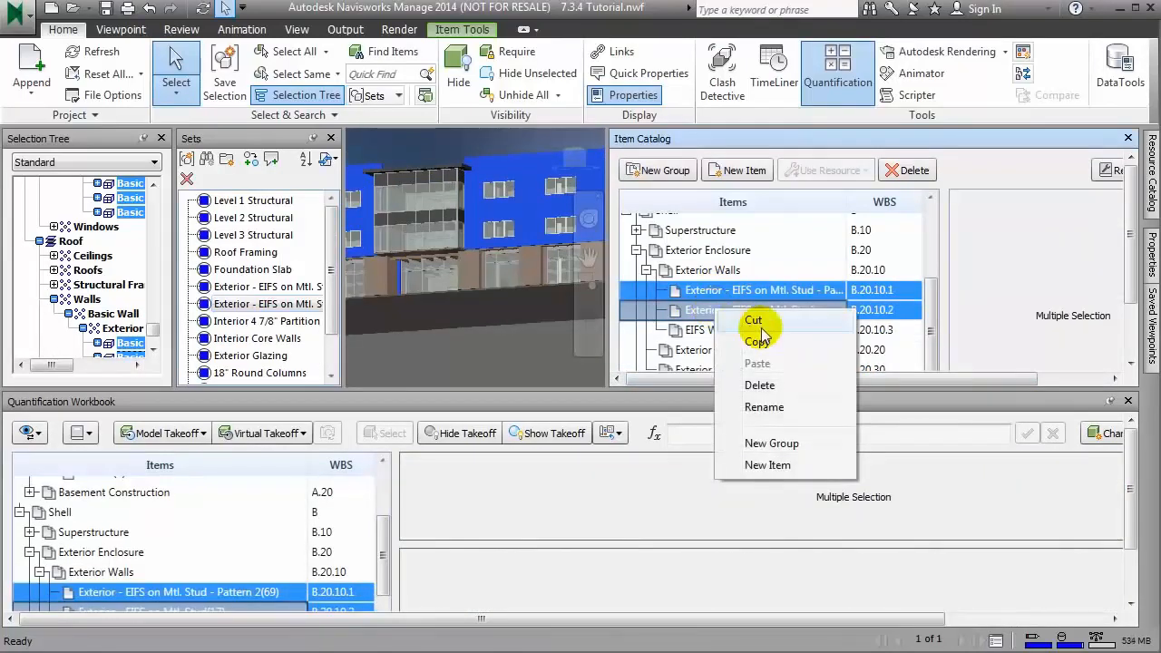
{"action": "left_click", "coordinate": [753, 320]}
{"action": "left_click", "coordinate": [711, 330]}
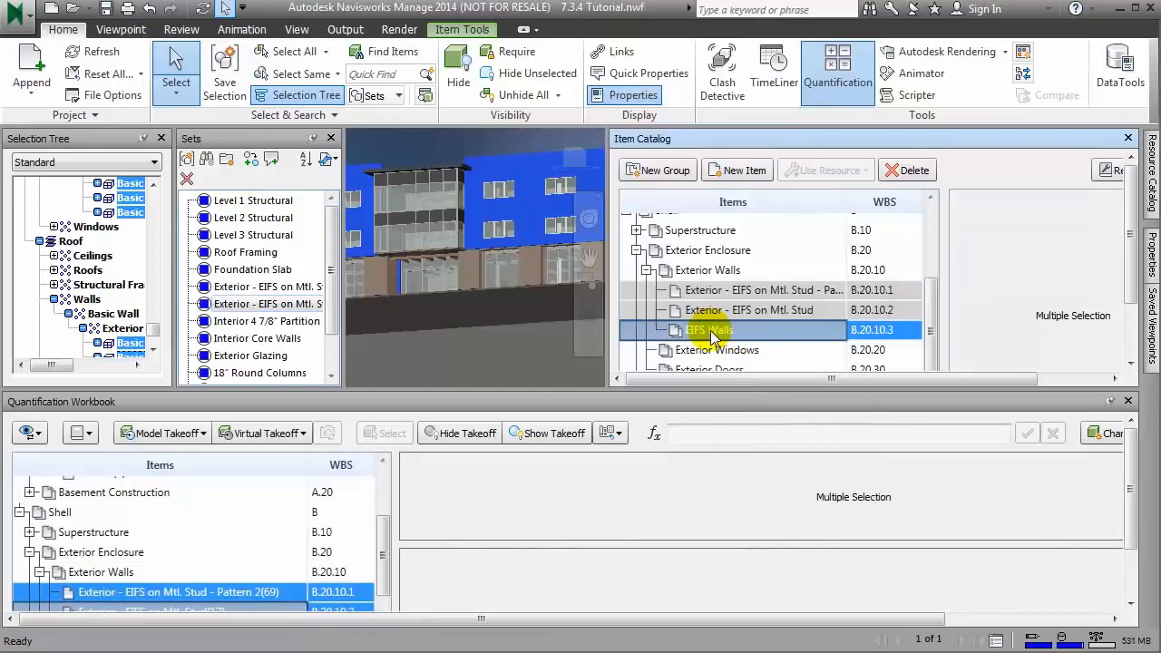
{"action": "right_click", "coordinate": [710, 330]}
{"action": "left_click", "coordinate": [752, 386]}
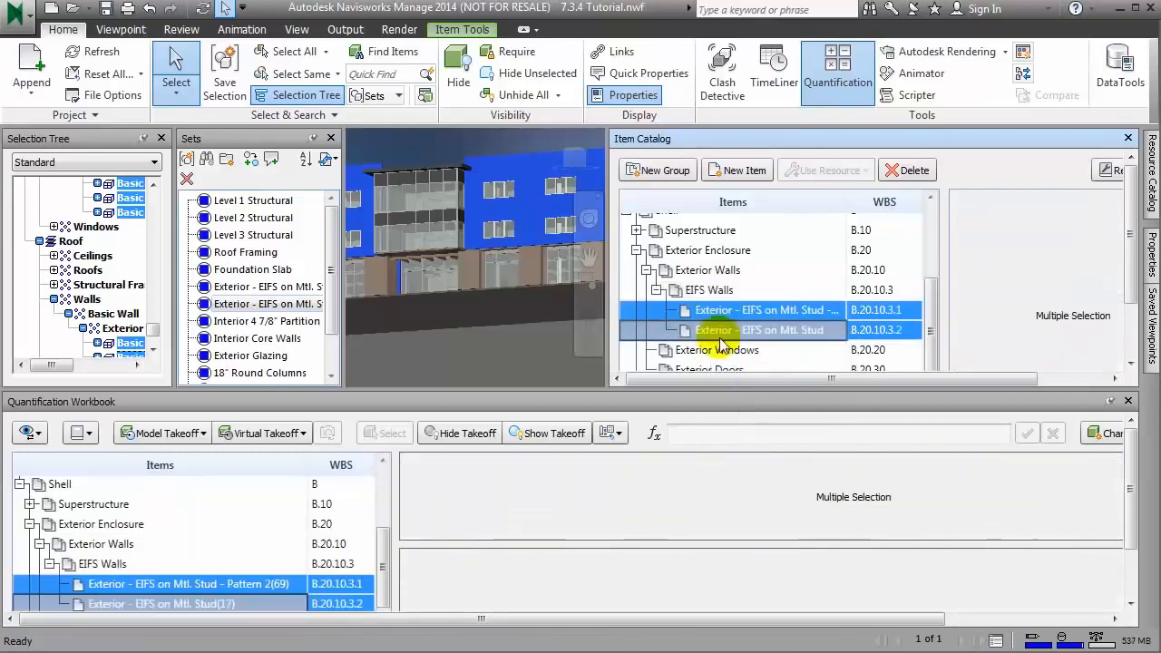
Step: Check the contents of the EIFS Walls group in the Item Catalog and the Quantification Workbook
{"action": "left_click", "coordinate": [657, 290]}
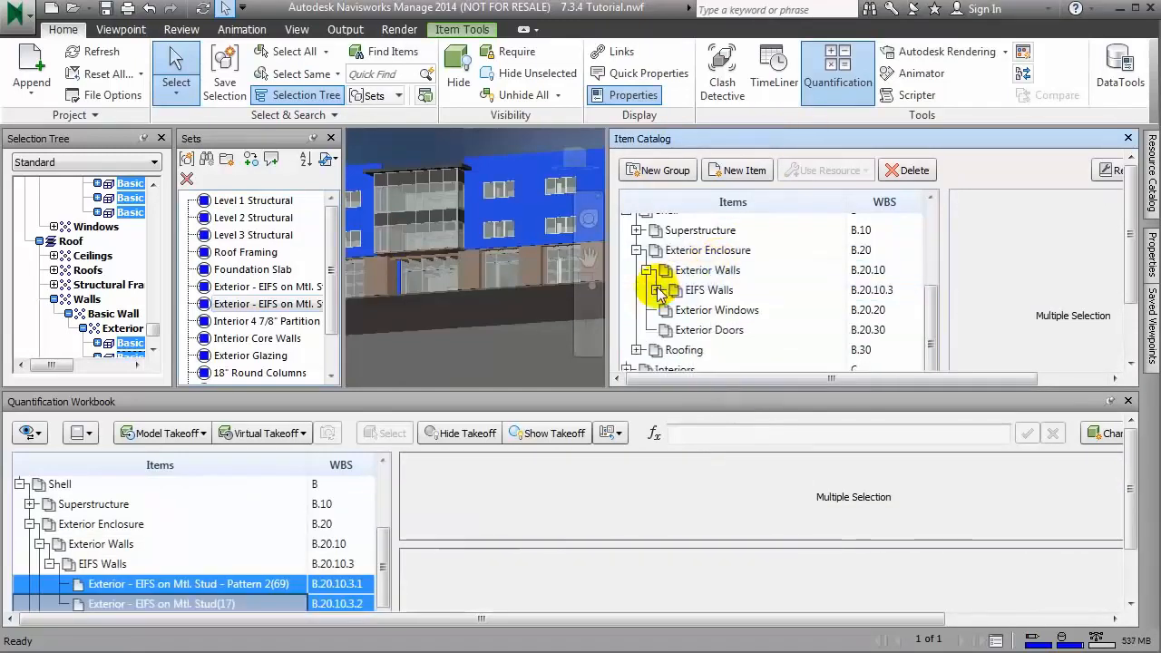
{"action": "left_click", "coordinate": [657, 290]}
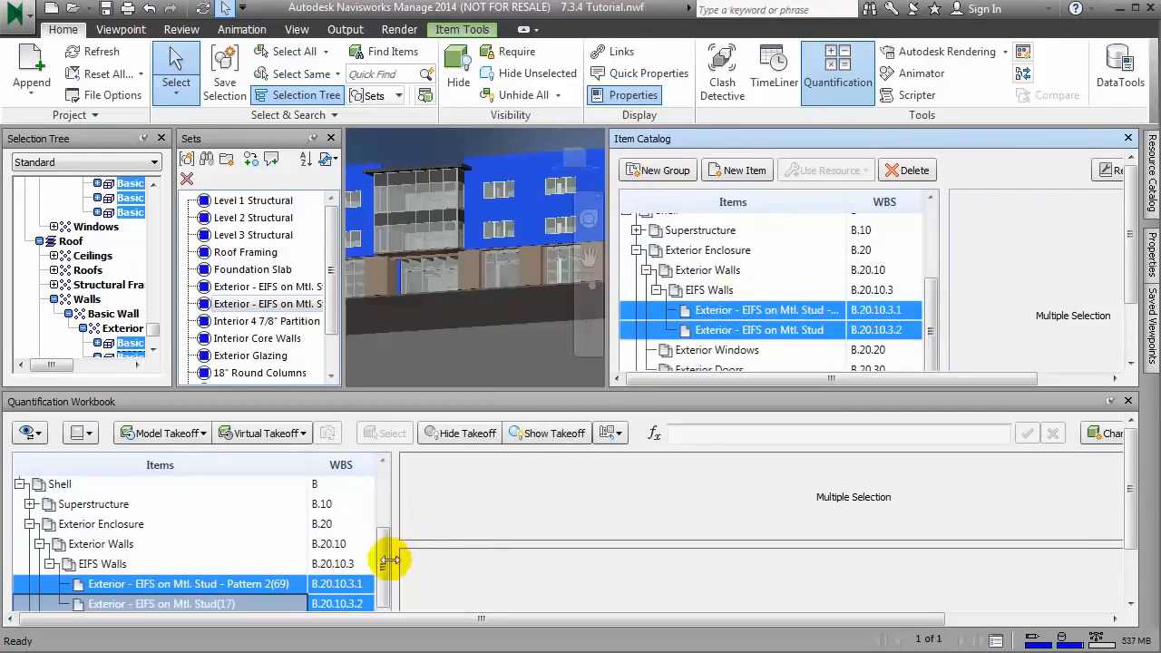
{"action": "left_click_drag", "start_coordinate": [386, 560], "coordinate": [395, 582]}
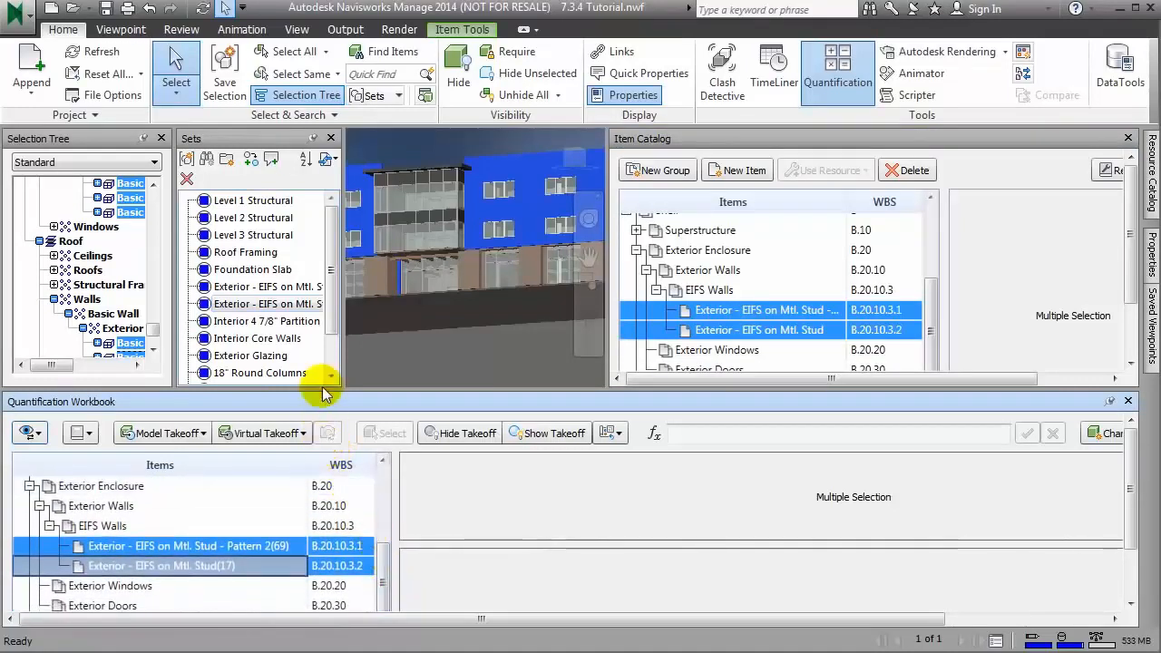
Step: Select the model elements of the Interior 4 7/8" Partition set, collapse EIFS Walls in the Item Catalog, and give the catalog more height
{"action": "left_click", "coordinate": [295, 328]}
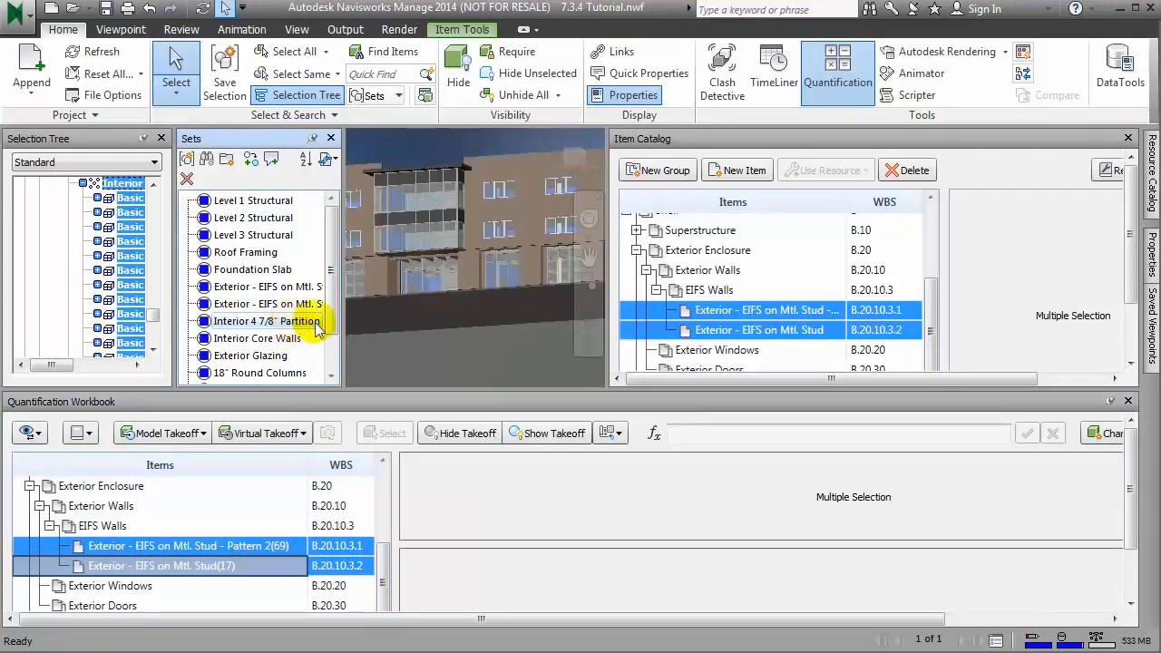
{"action": "left_click", "coordinate": [656, 290]}
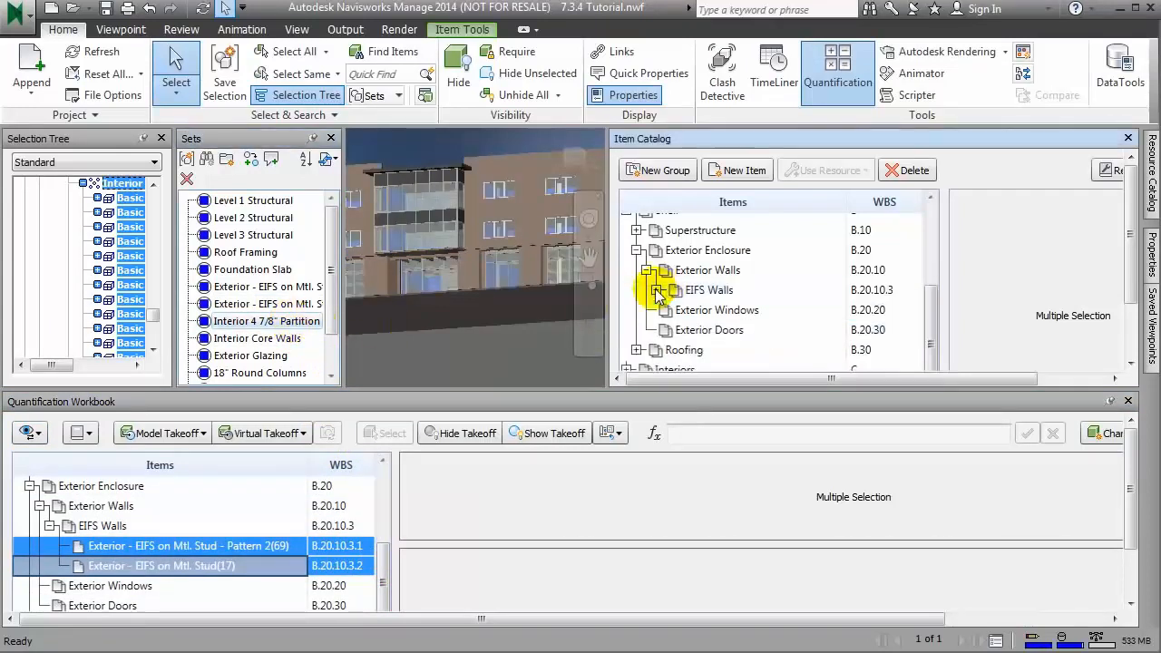
{"action": "left_click", "coordinate": [869, 397]}
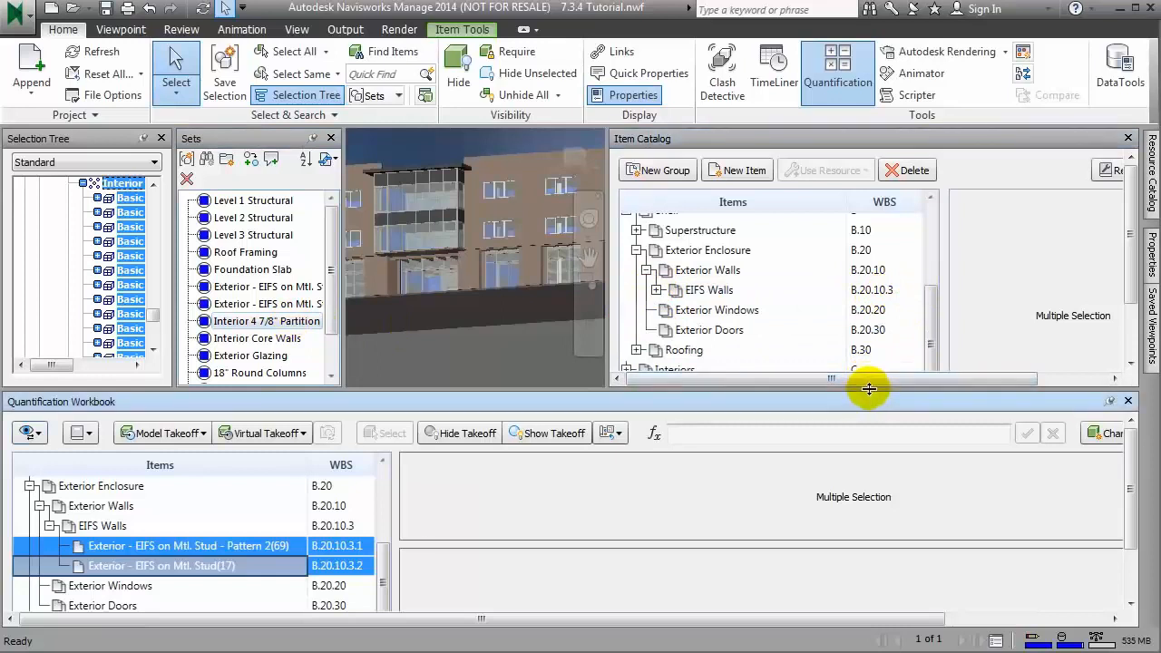
{"action": "left_click_drag", "start_coordinate": [869, 389], "coordinate": [862, 410]}
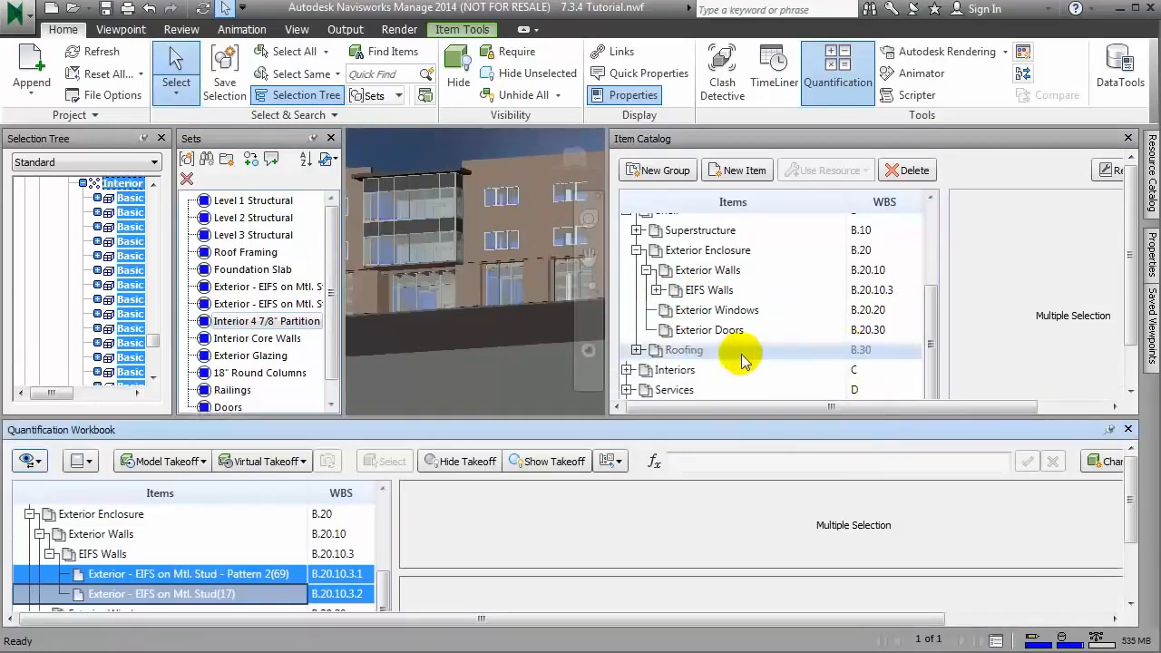
Step: Create a new item in the Item Catalog under Interiors > Interior Construction > Partitions
{"action": "left_click", "coordinate": [627, 369]}
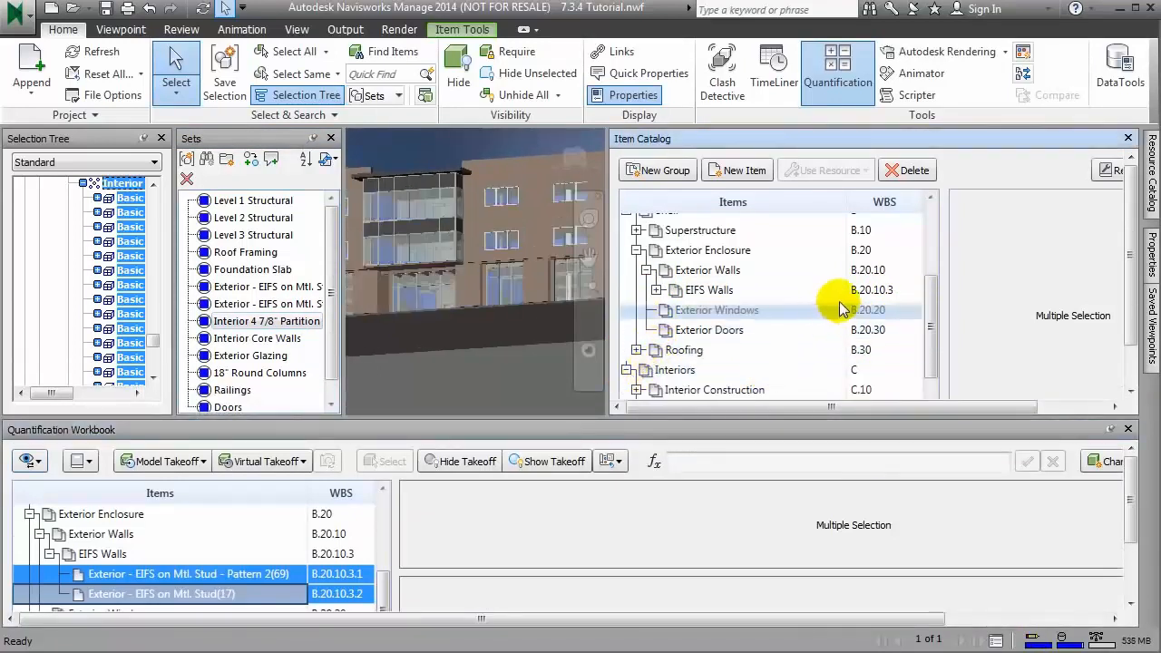
{"action": "left_click_drag", "start_coordinate": [923, 303], "coordinate": [920, 346]}
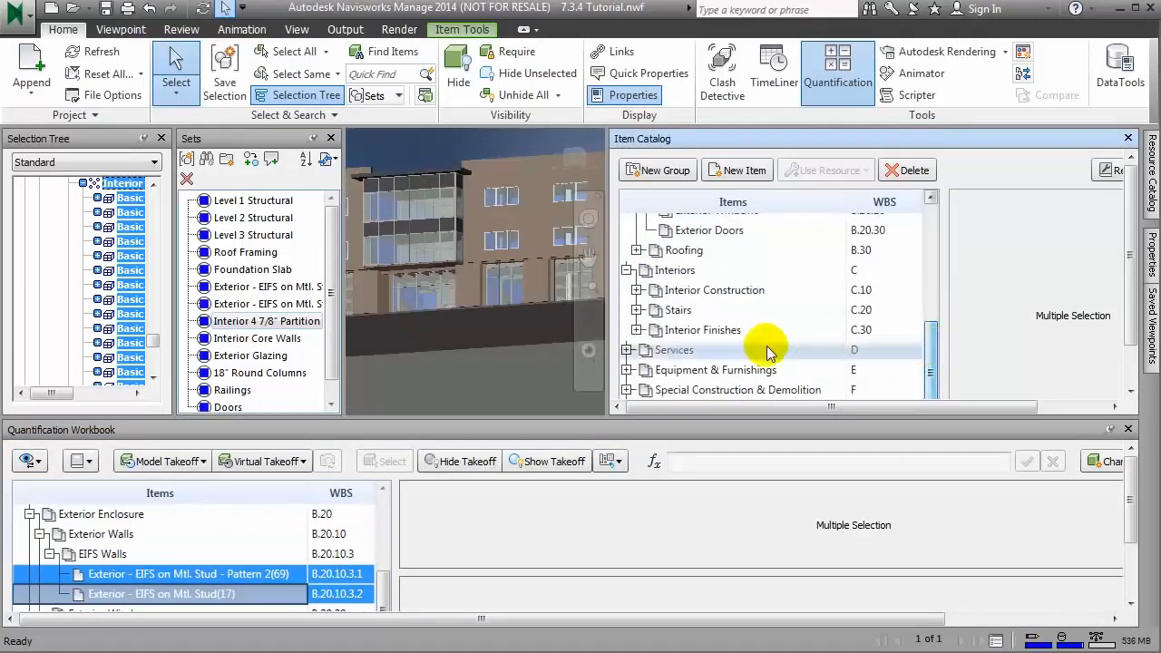
{"action": "left_click", "coordinate": [636, 290]}
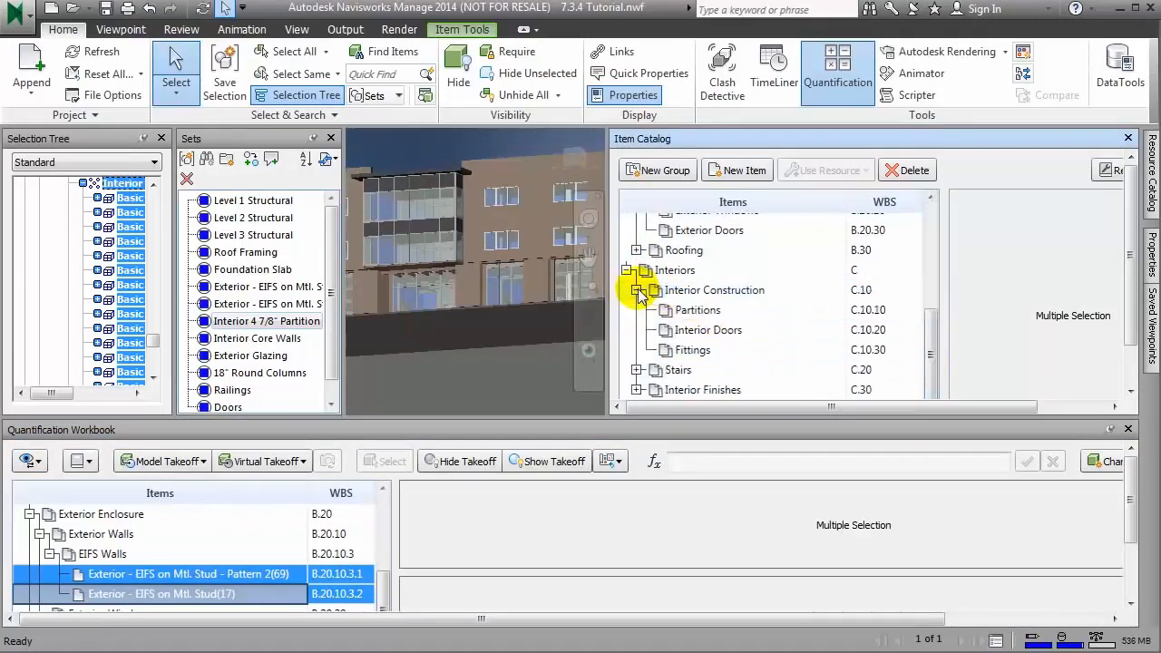
{"action": "left_click", "coordinate": [707, 312]}
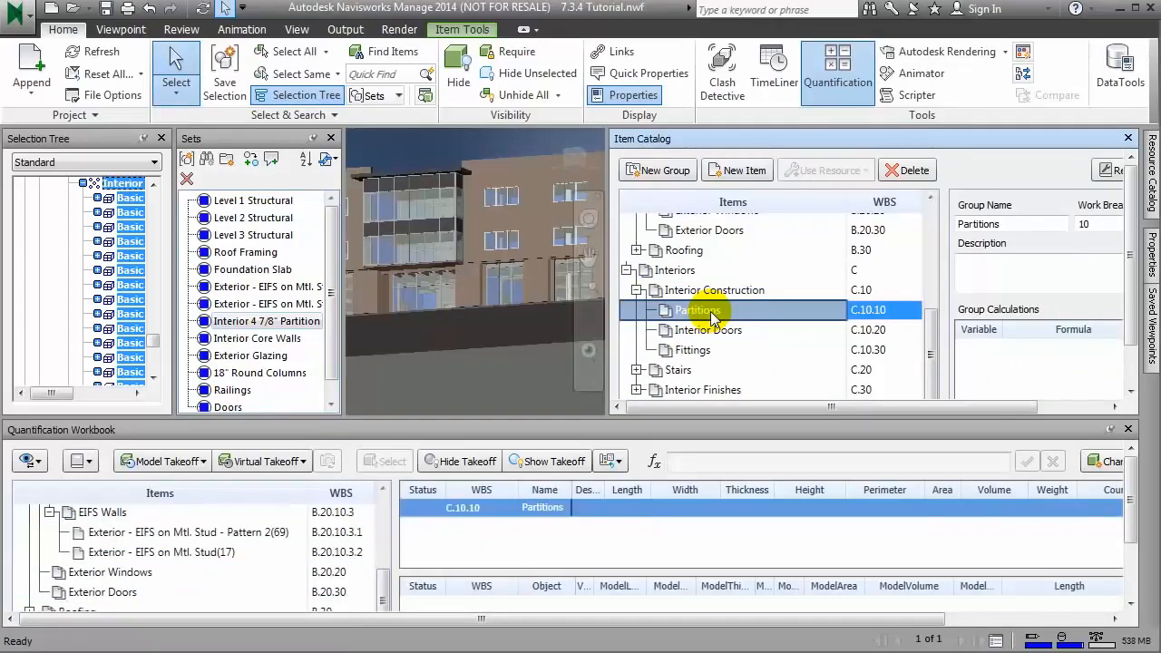
{"action": "right_click", "coordinate": [712, 313]}
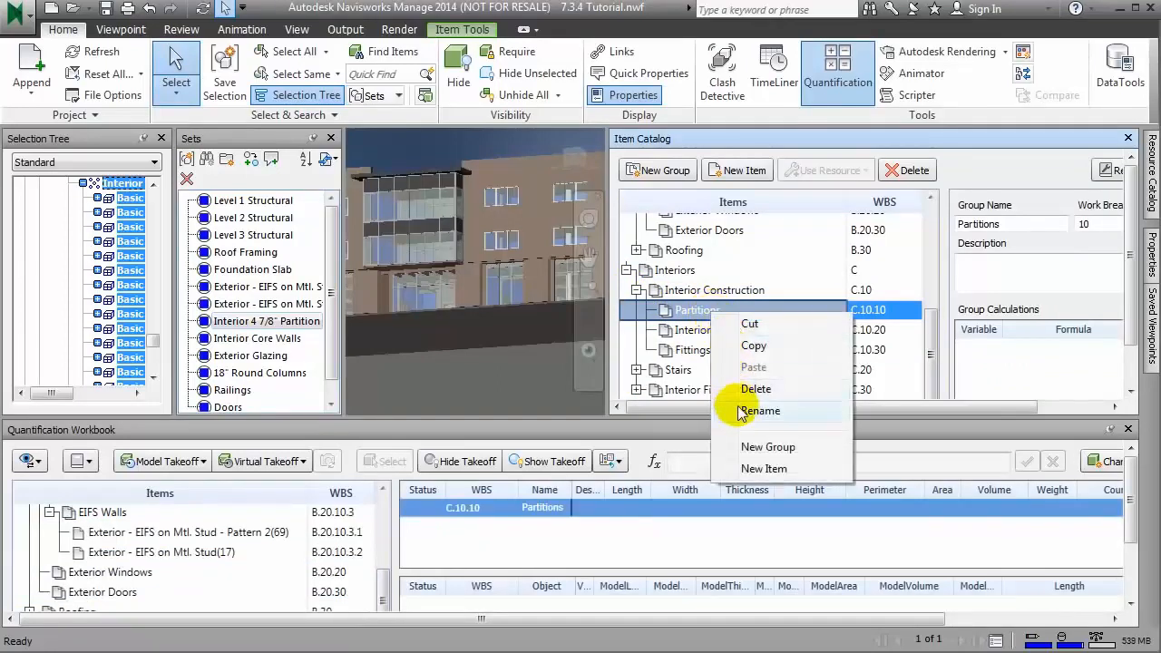
{"action": "left_click", "coordinate": [760, 467]}
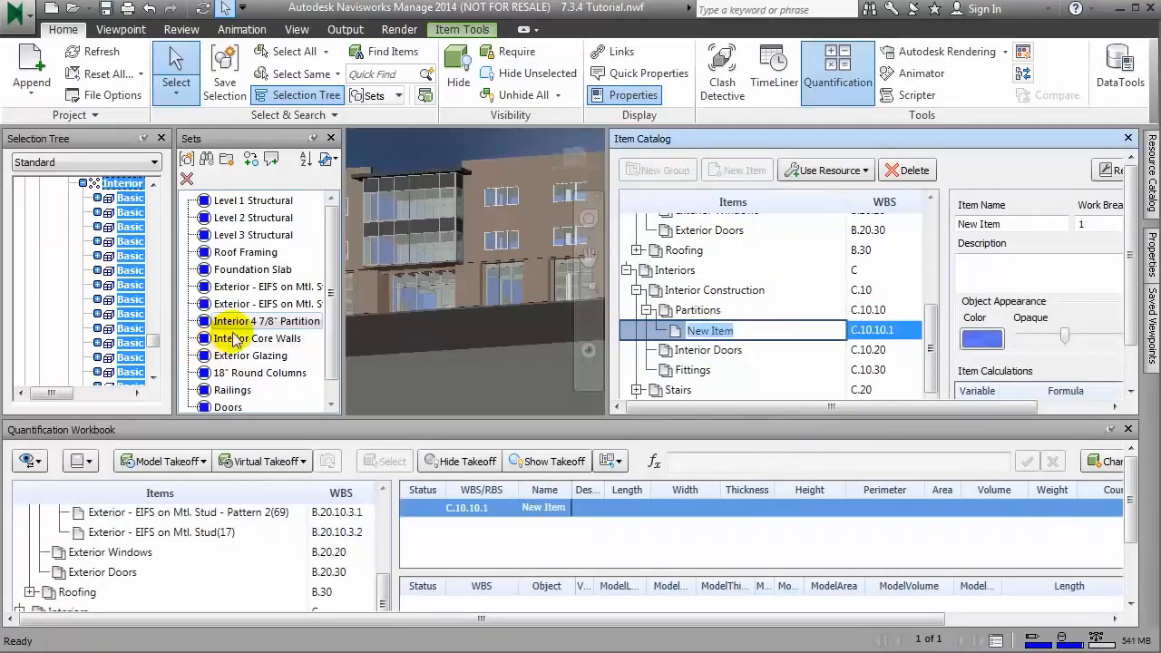
Step: Rename the new Partitions item to Interior 4 7/8" Partition, using the name copied from the matching set
{"action": "right_click", "coordinate": [236, 324]}
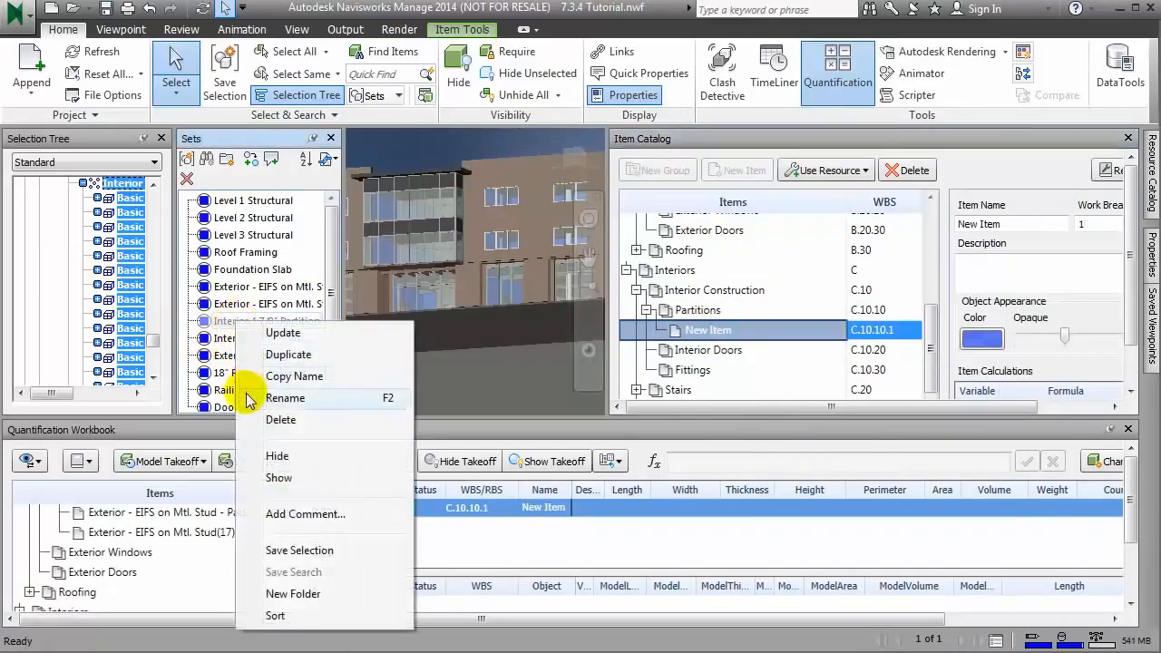
{"action": "left_click", "coordinate": [272, 386]}
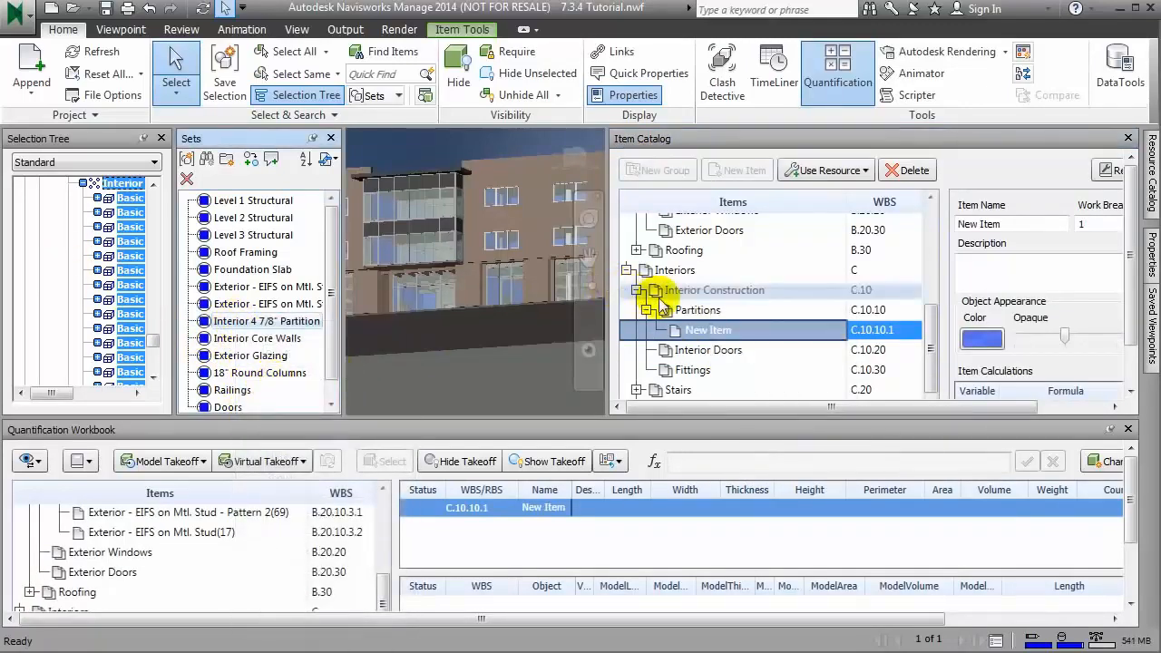
{"action": "left_click", "coordinate": [736, 330]}
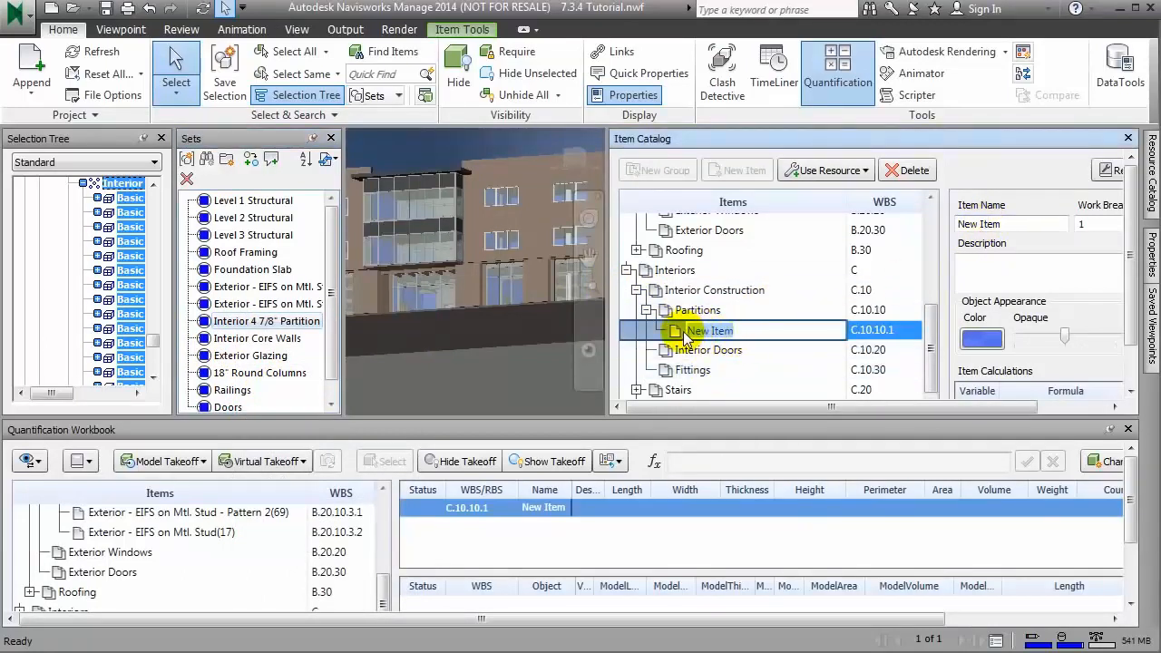
{"action": "type", "text": "Interior 4 7/8\" Partition"}
{"action": "left_click", "coordinate": [1040, 277]}
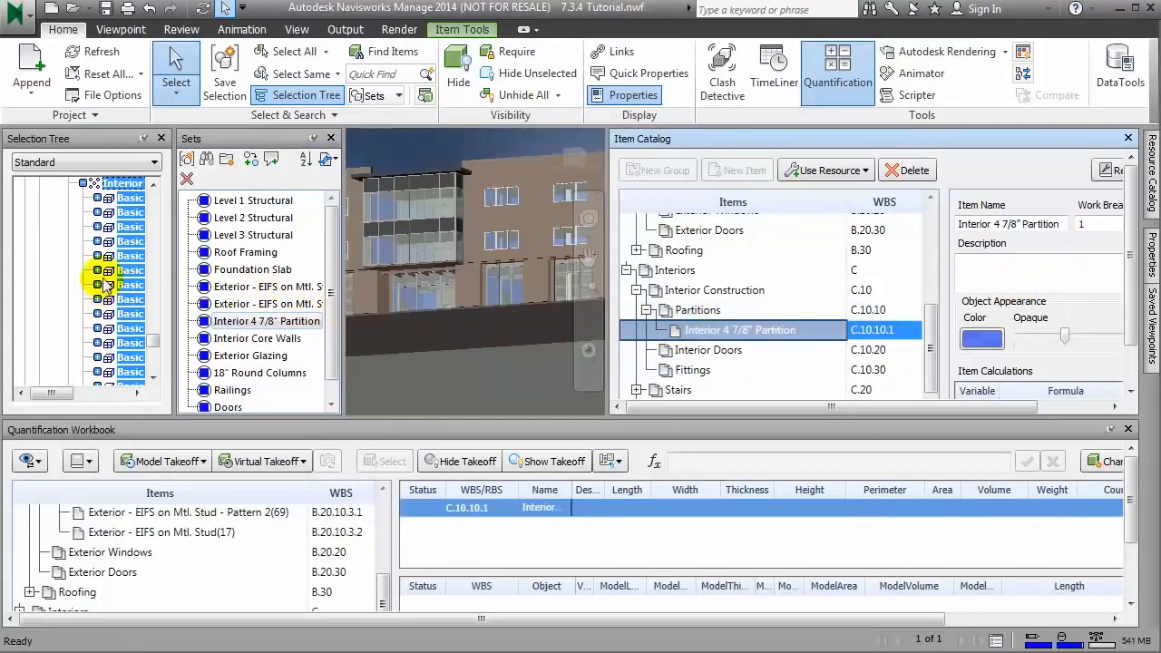
Step: Take off the selected interior partition walls from the Selection Tree into the Interior 4 7/8" Partition item
{"action": "scroll", "coordinate": [138, 258], "scroll_direction": "down", "scroll_amount": 3}
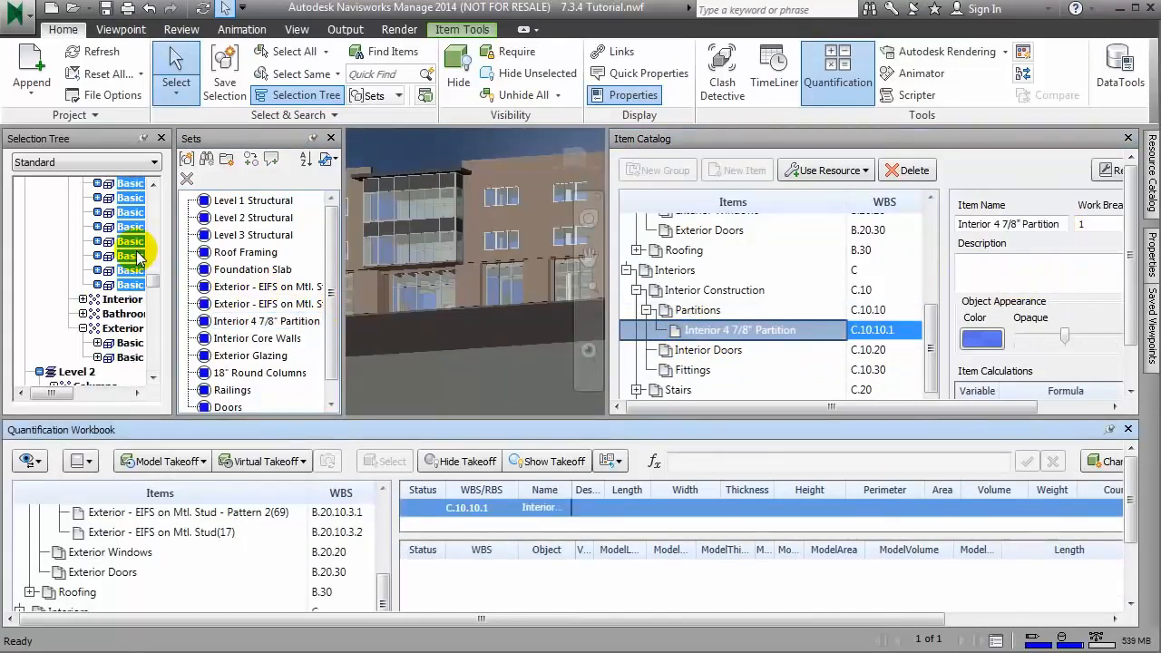
{"action": "left_click_drag", "start_coordinate": [137, 252], "coordinate": [492, 585]}
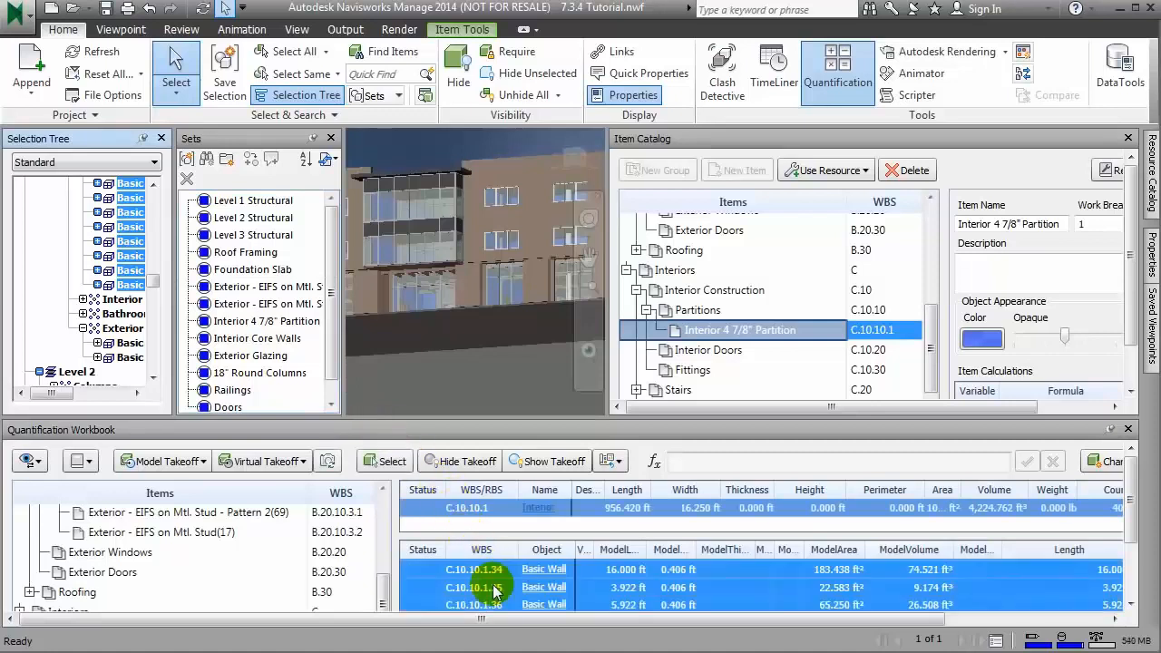
Step: Check the partition item's name and place in the workbook, narrow the Perimeter column and widen the Area column to show its full value
{"action": "left_click_drag", "start_coordinate": [572, 490], "coordinate": [636, 491]}
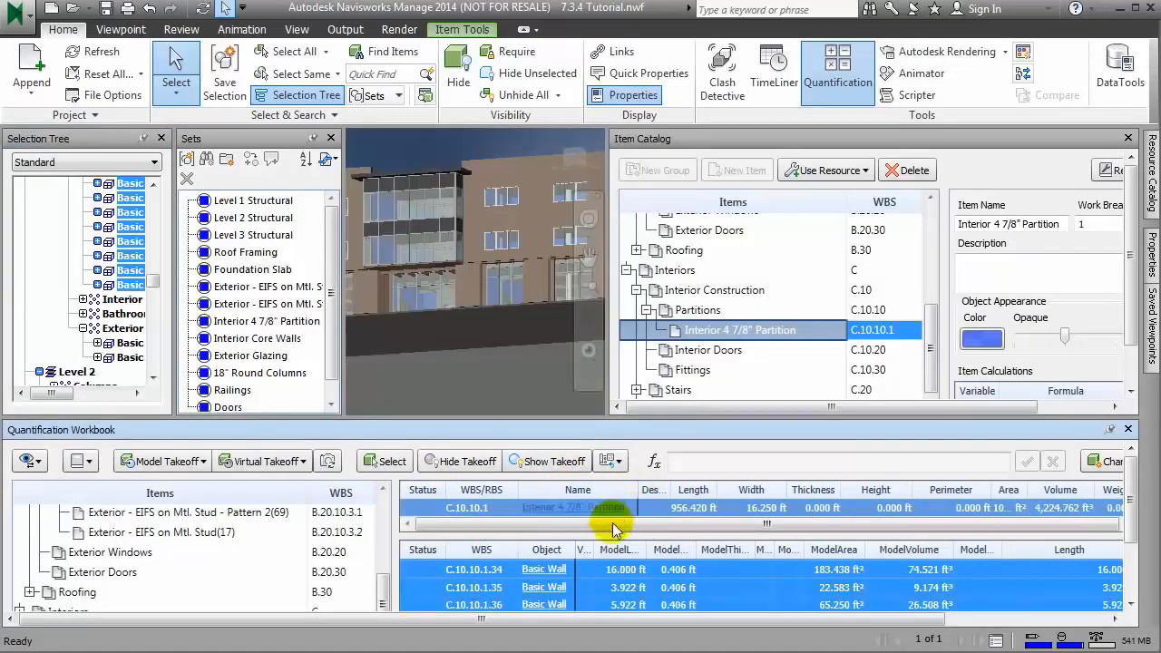
{"action": "left_click_drag", "start_coordinate": [387, 582], "coordinate": [381, 624]}
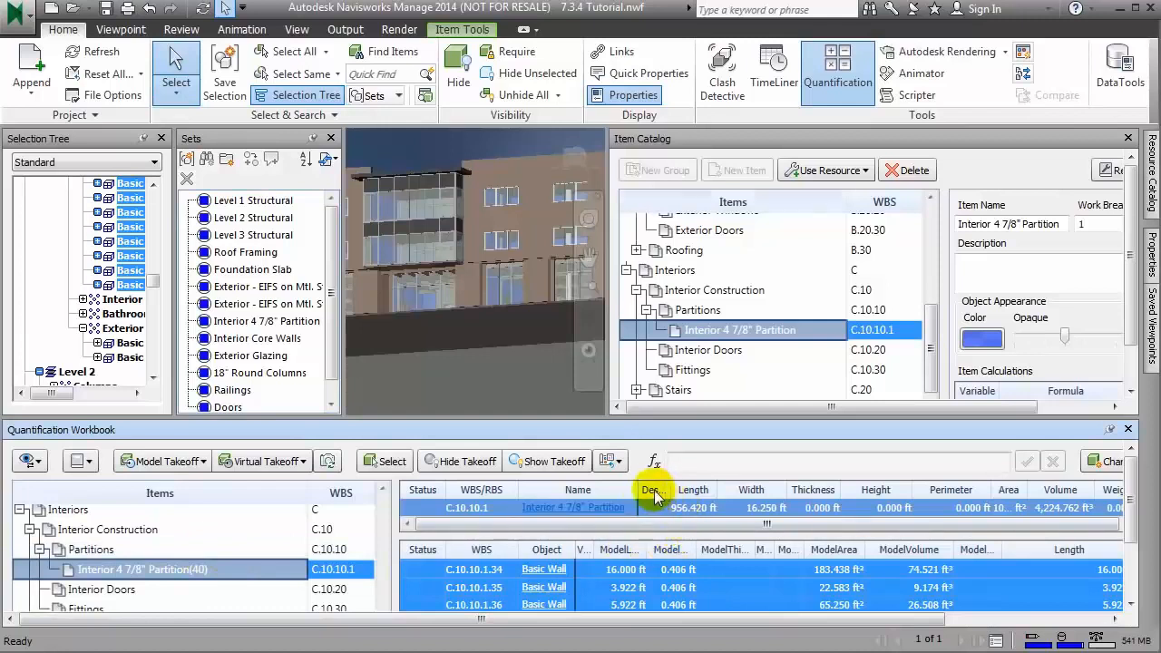
{"action": "left_click_drag", "start_coordinate": [638, 489], "coordinate": [567, 489]}
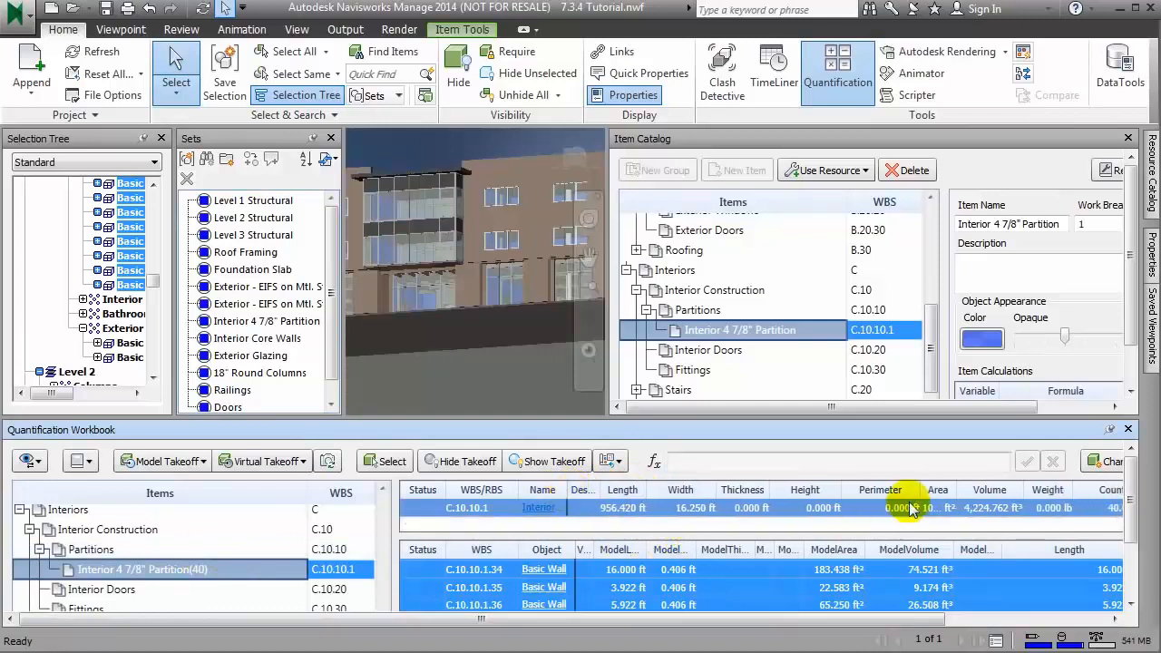
{"action": "mouse_move", "coordinate": [917, 488]}
{"action": "left_mouse_down"}
{"action": "mouse_move", "coordinate": [865, 489]}
{"action": "mouse_move", "coordinate": [916, 487]}
{"action": "mouse_move", "coordinate": [898, 486]}
{"action": "left_mouse_up"}
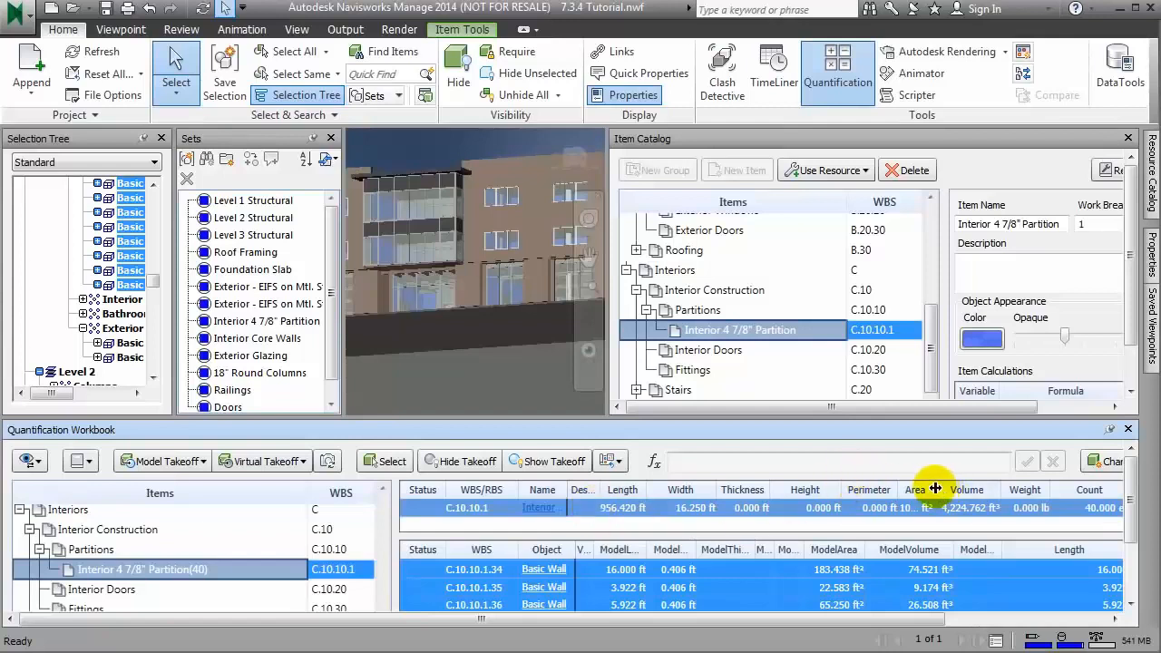
{"action": "left_click_drag", "start_coordinate": [935, 489], "coordinate": [1010, 487]}
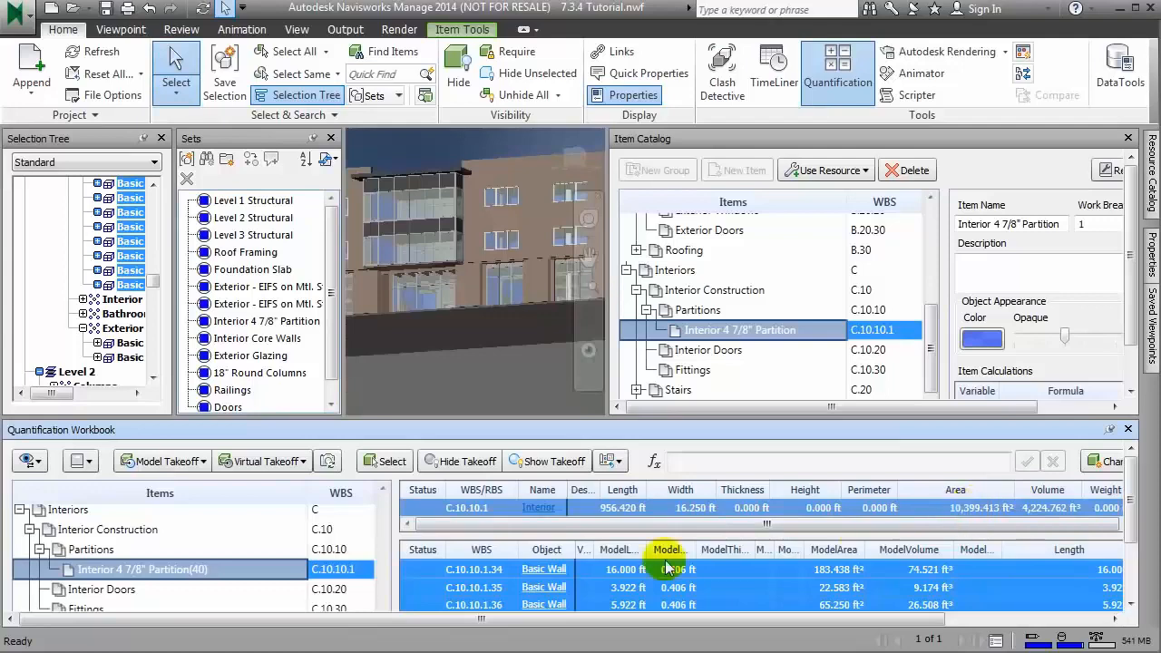
Step: Delete the C.10.10.1.34 wall takeoff from the Interior 4 7/8" Partition item, and undo the deletion
{"action": "left_click", "coordinate": [473, 569]}
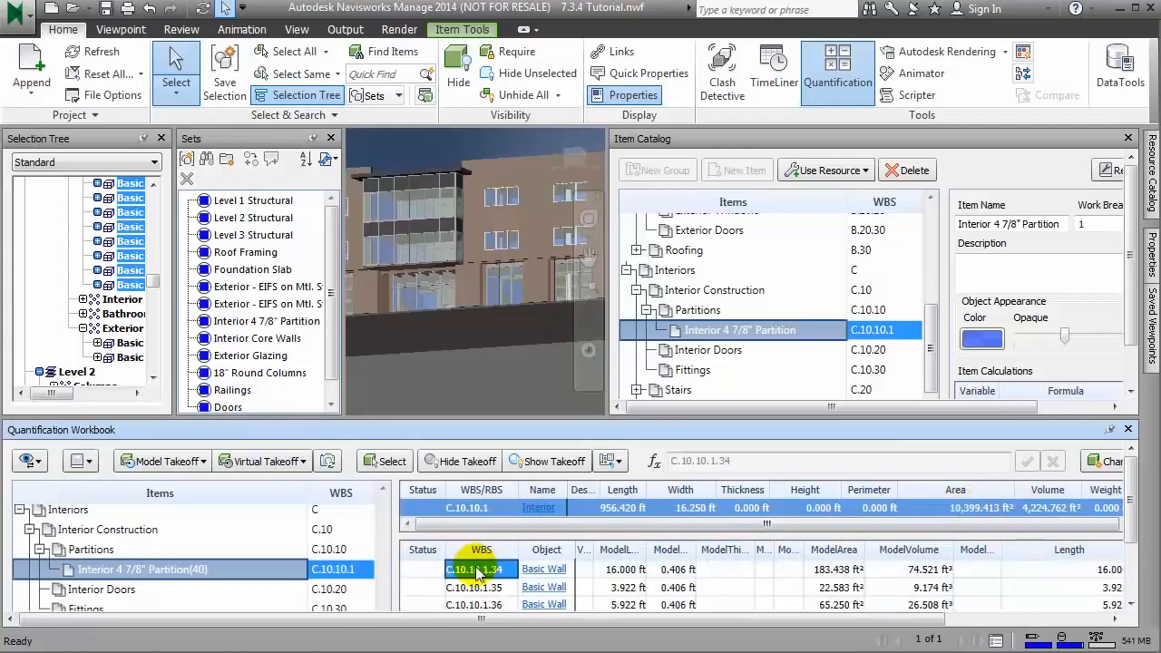
{"action": "left_click", "coordinate": [619, 568]}
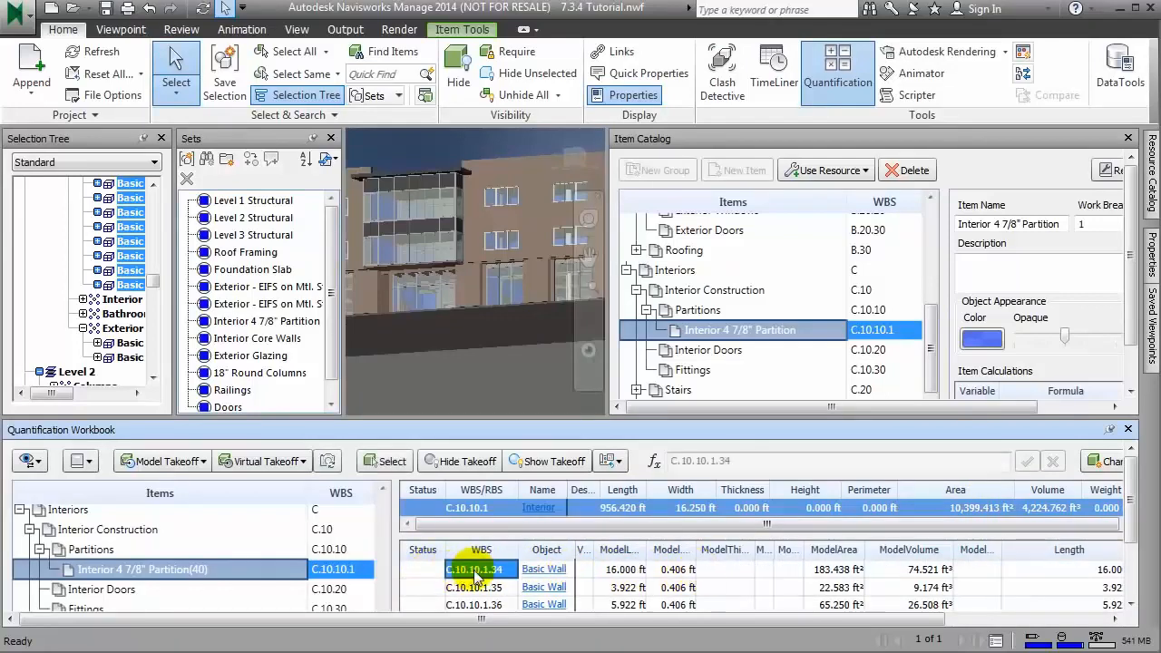
{"action": "right_click", "coordinate": [420, 571]}
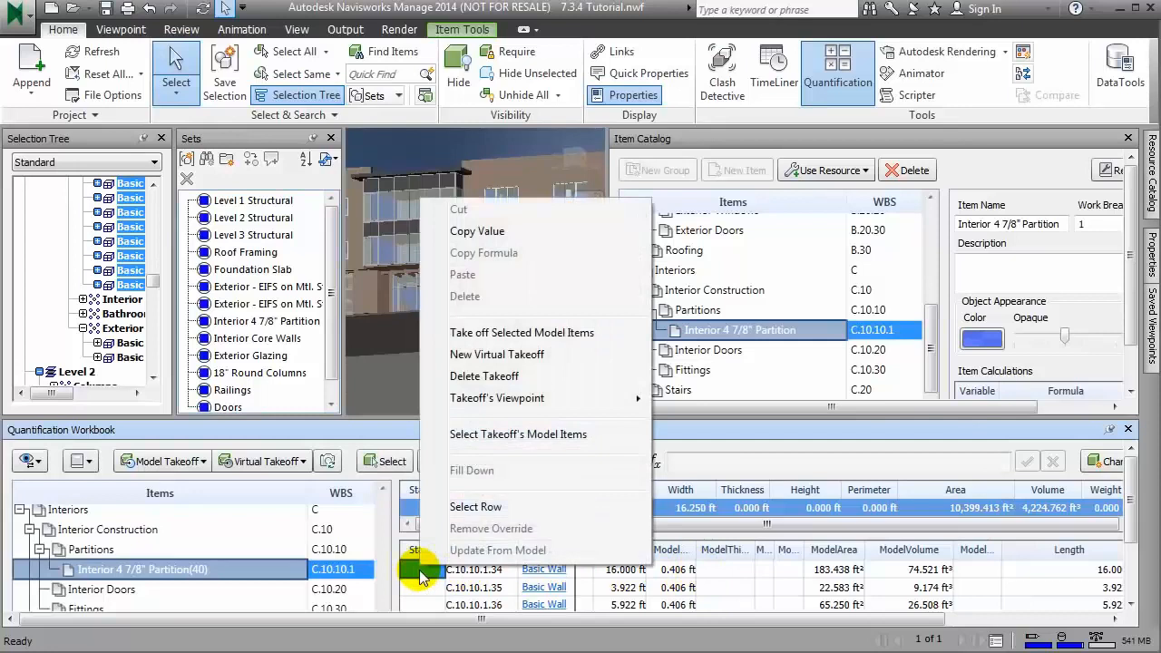
{"action": "left_click", "coordinate": [514, 377]}
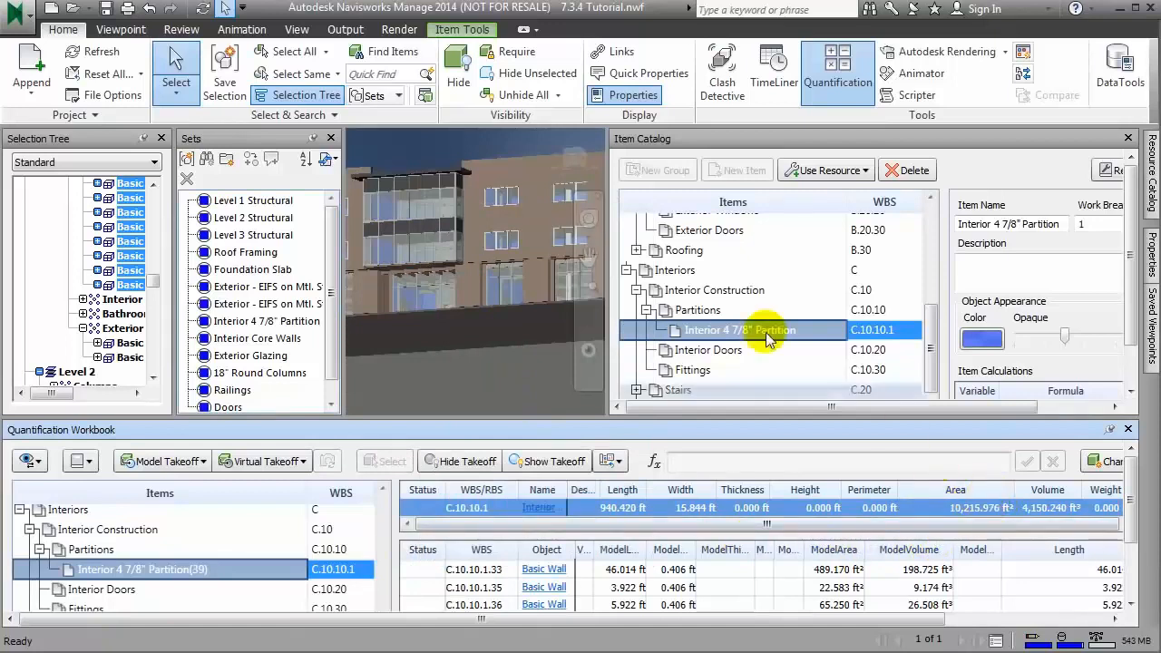
{"action": "left_click", "coordinate": [149, 8]}
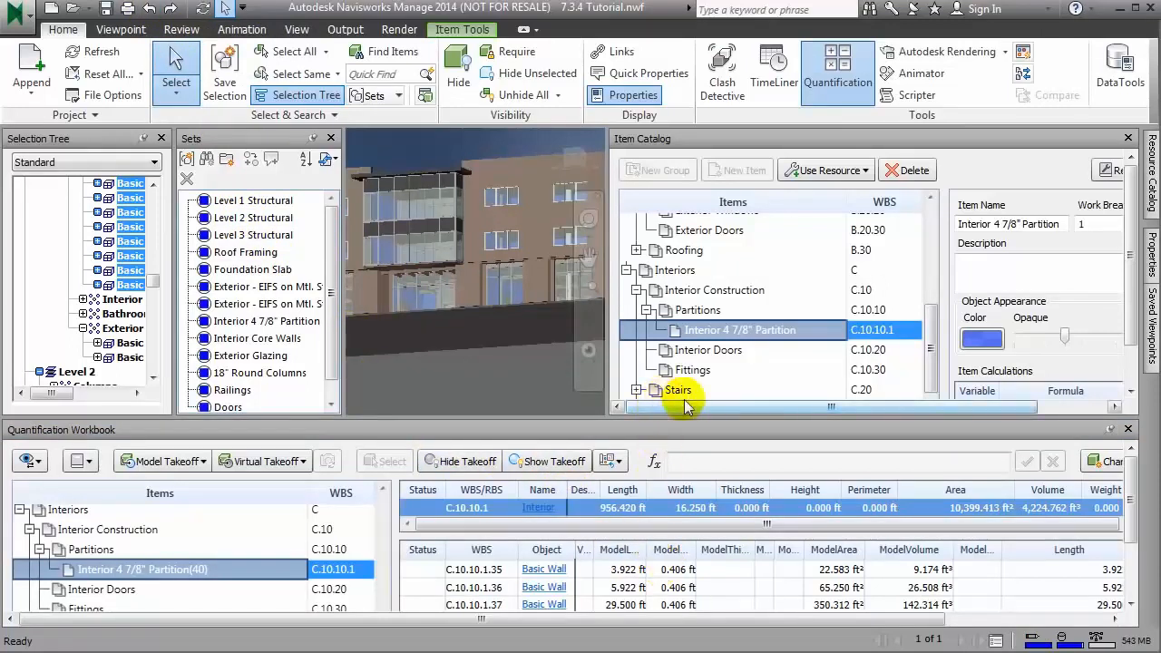
Step: Create a new group named Interior Core Walls under Interior Construction in the Item Catalog
{"action": "left_click", "coordinate": [710, 298]}
{"action": "right_click", "coordinate": [714, 294]}
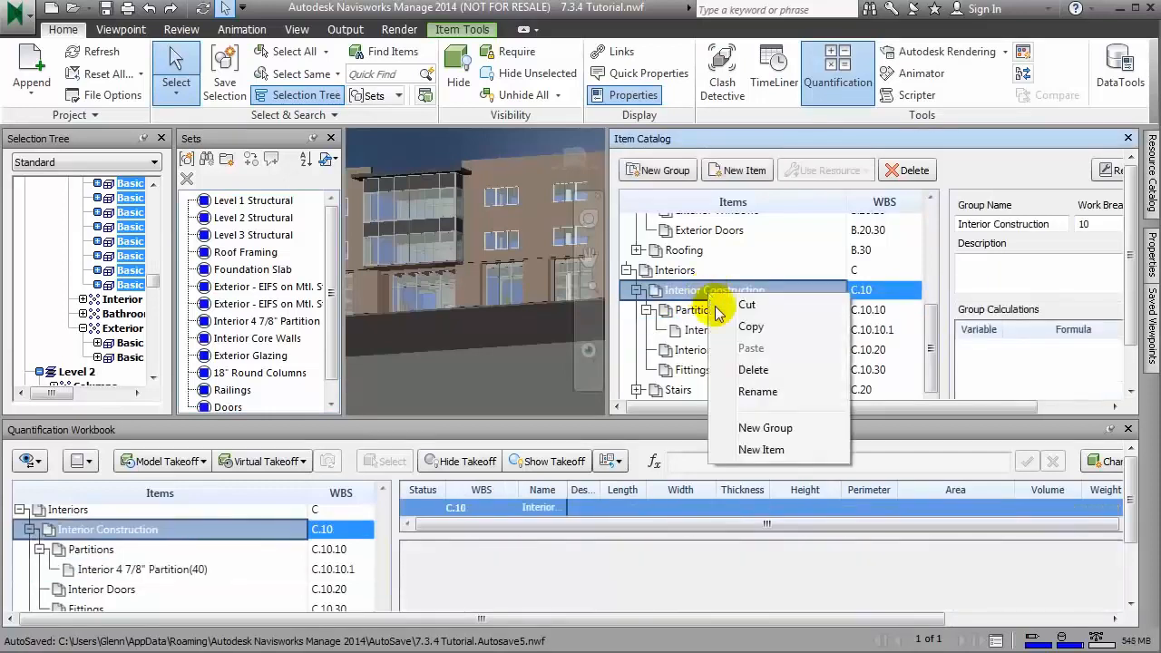
{"action": "left_click", "coordinate": [761, 430]}
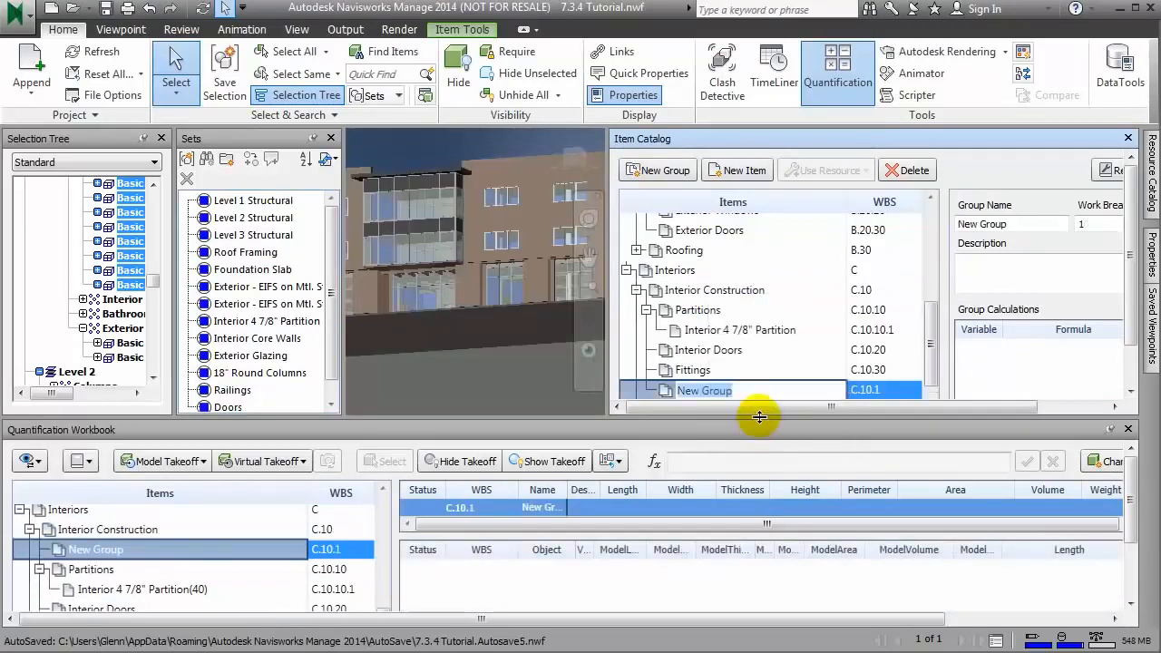
{"action": "type", "text": "Interior"}
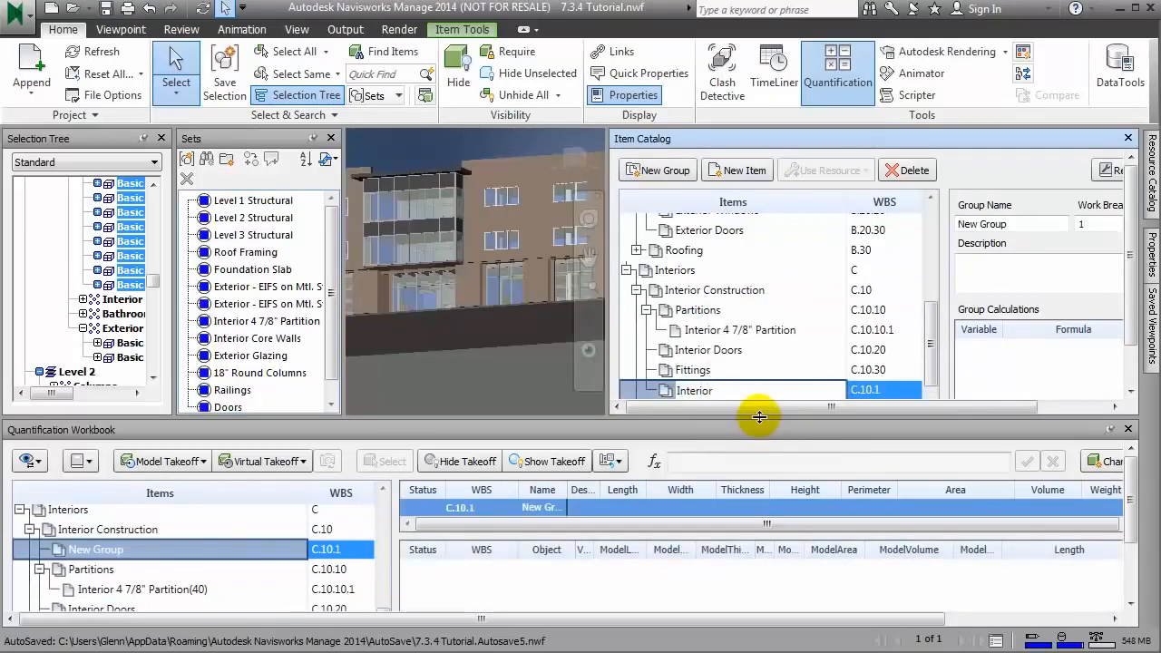
{"action": "type", "text": " Core Walls"}
{"action": "key", "text": "Return"}
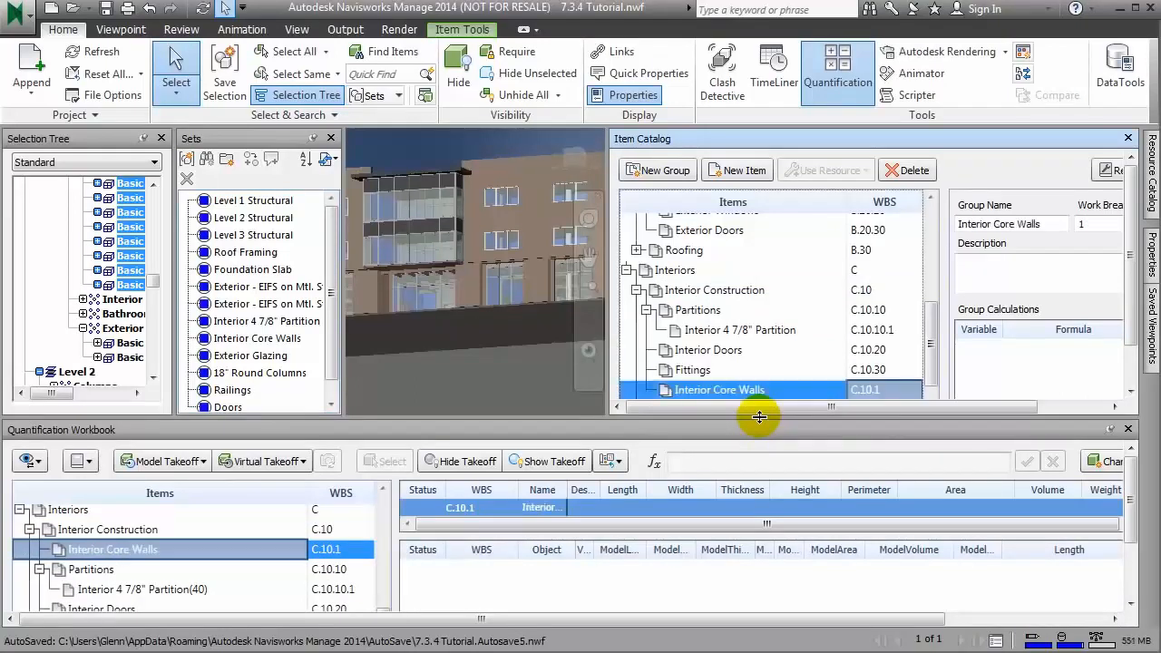
Step: Create a new item named Core Walls in the Interior Core Walls group
{"action": "right_click", "coordinate": [683, 396]}
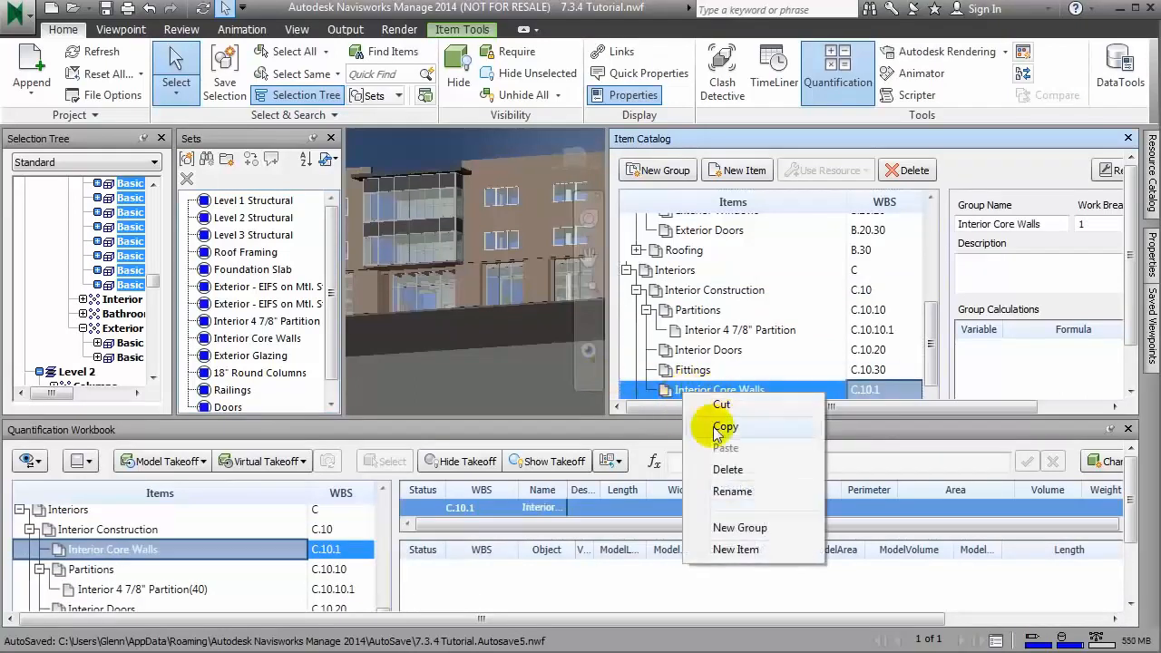
{"action": "left_click", "coordinate": [747, 549]}
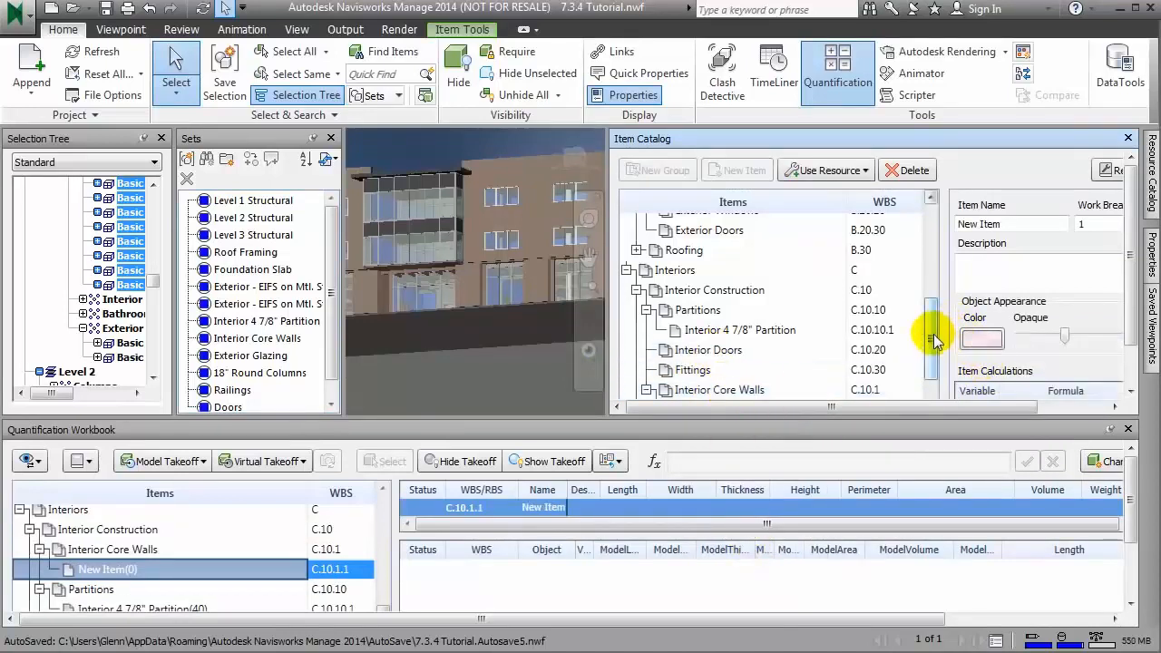
{"action": "left_click_drag", "start_coordinate": [932, 341], "coordinate": [928, 377]}
{"action": "left_click", "coordinate": [725, 312]}
{"action": "left_click_drag", "start_coordinate": [751, 312], "coordinate": [691, 313]}
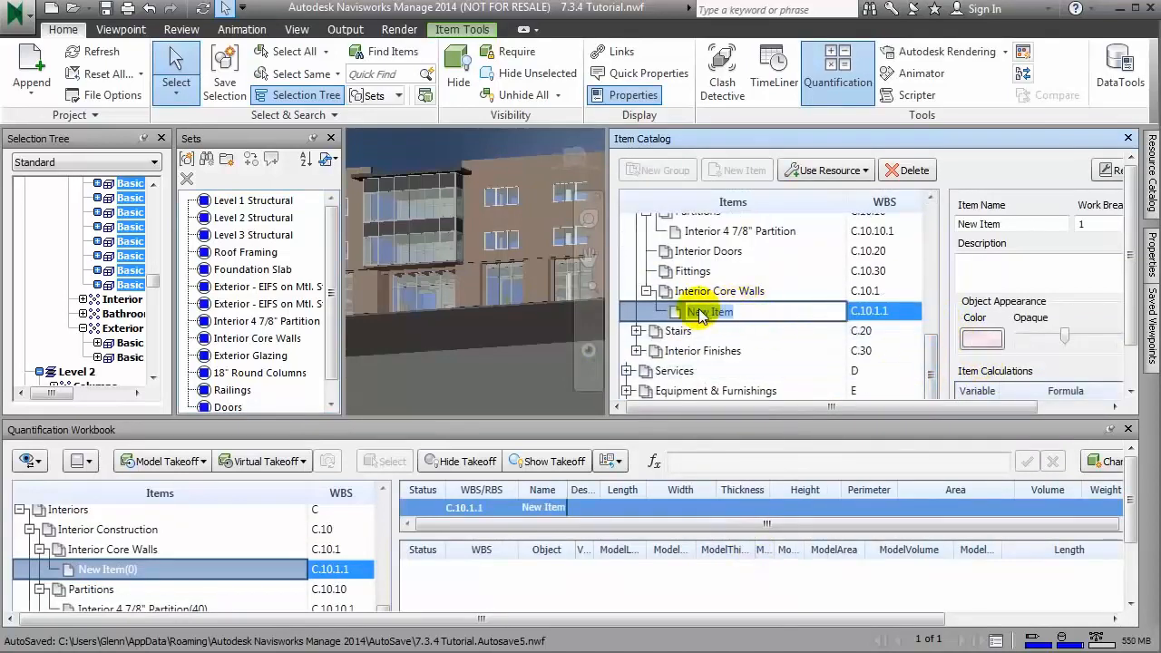
{"action": "type", "text": "Core Wa"}
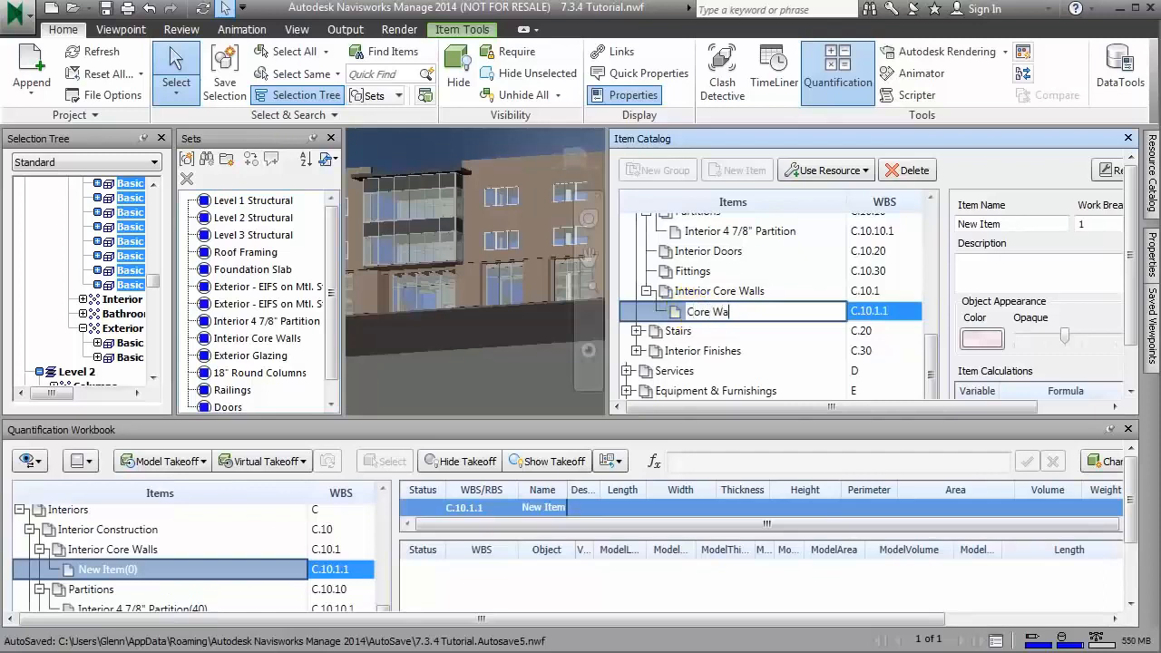
{"action": "type", "text": "lls"}
{"action": "key", "text": "Return"}
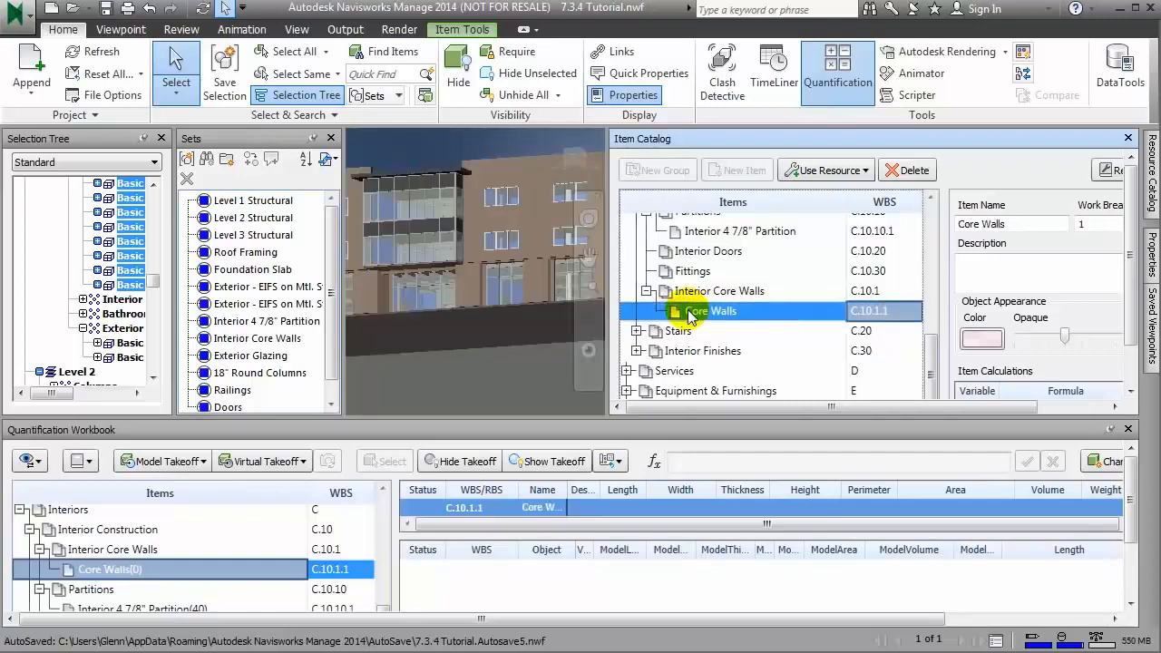
Step: Take off the walls of the Interior Core Walls set to the Core Walls item
{"action": "left_click", "coordinate": [274, 337]}
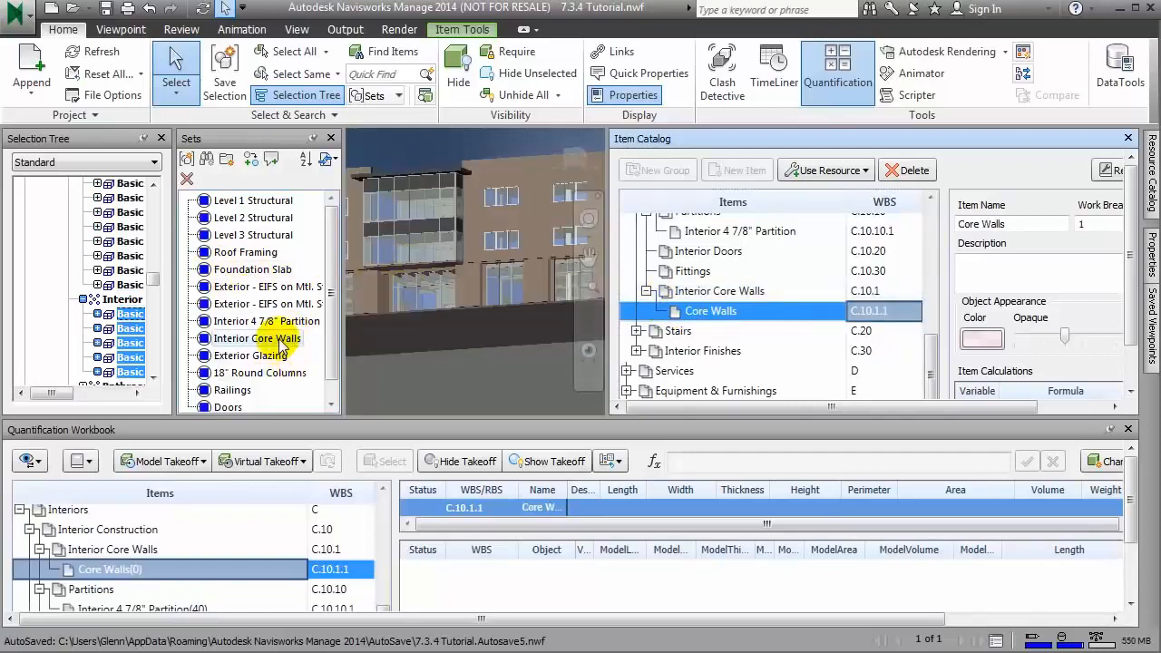
{"action": "right_click", "coordinate": [140, 322]}
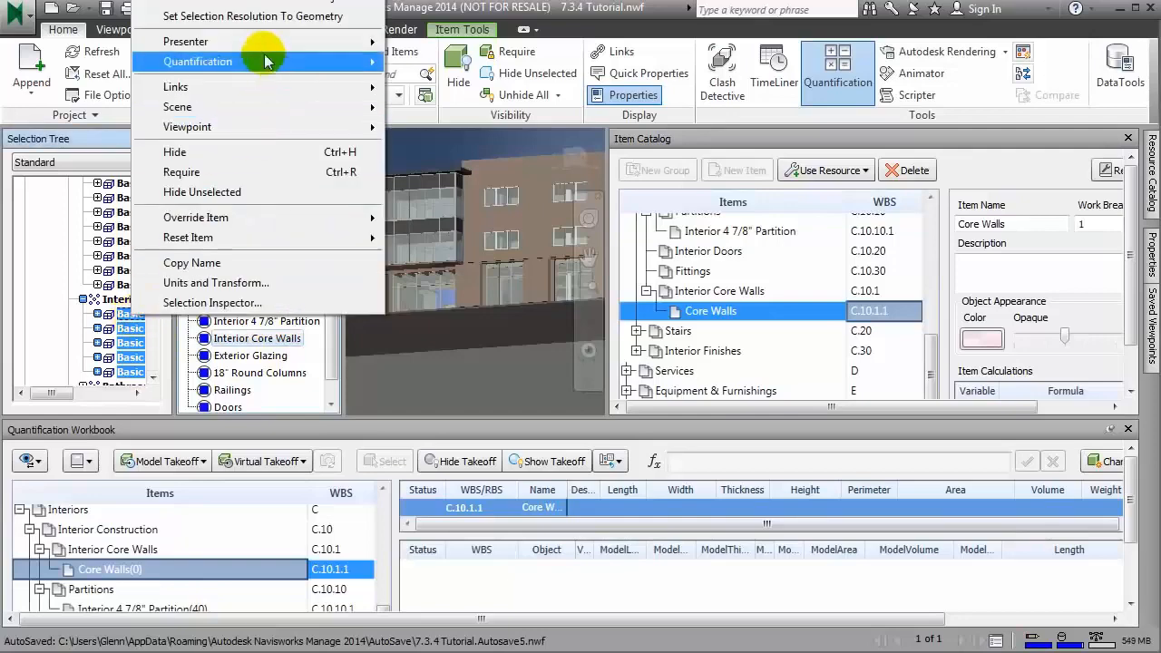
{"action": "mouse_move", "coordinate": [266, 61]}
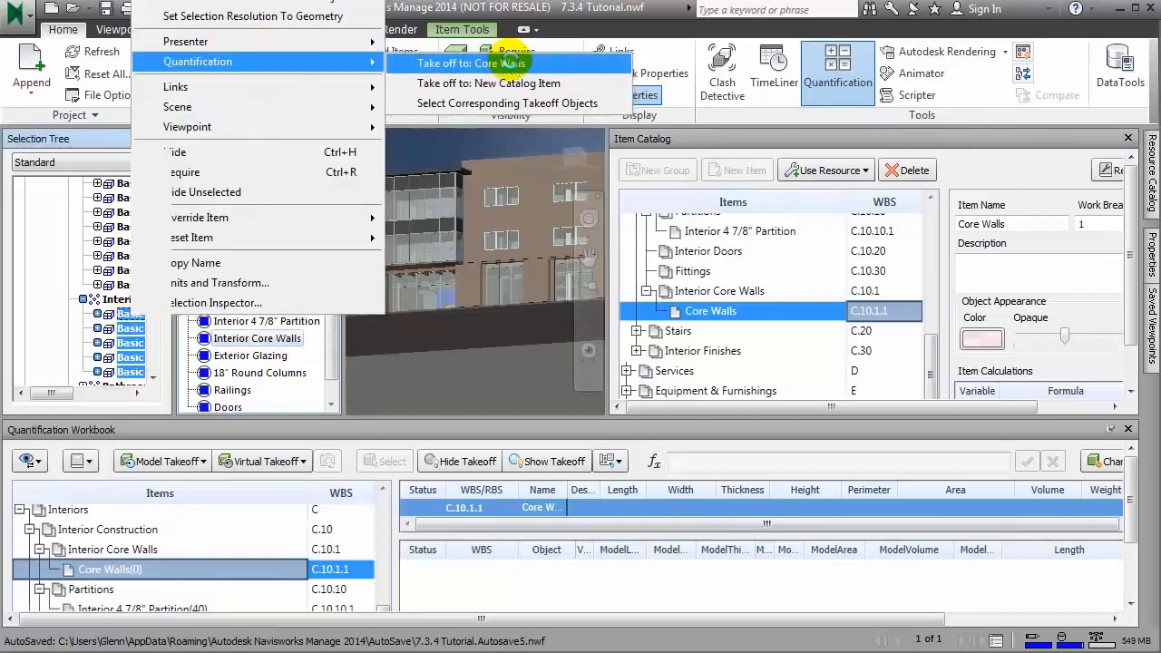
{"action": "left_click", "coordinate": [511, 61]}
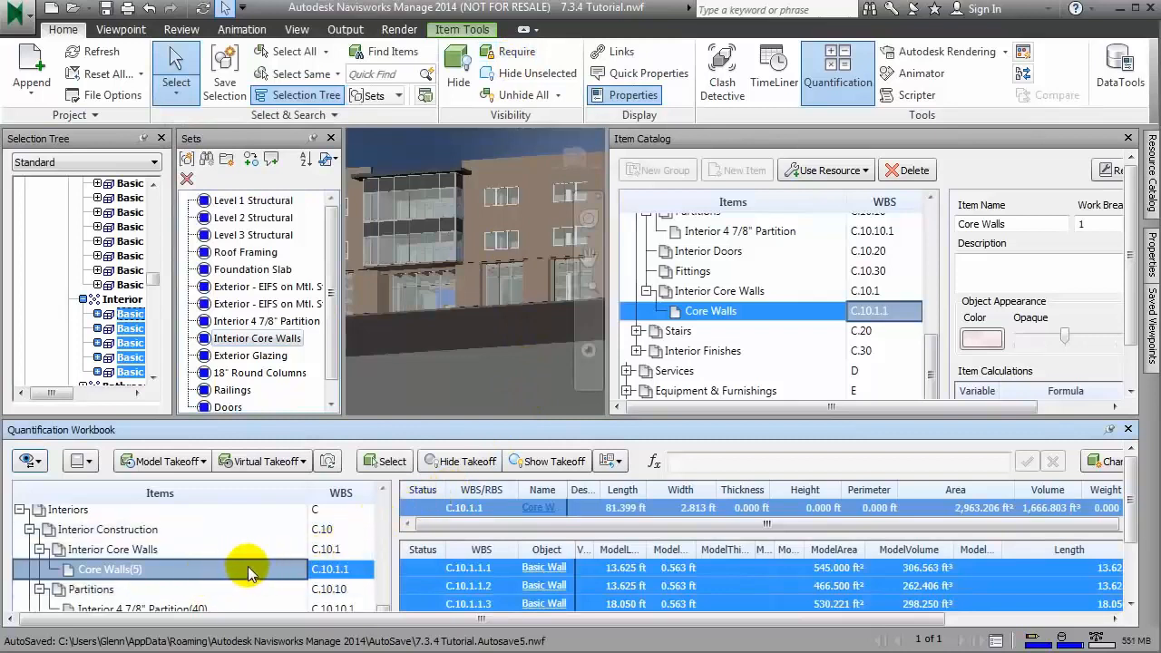
{"action": "left_click", "coordinate": [323, 353]}
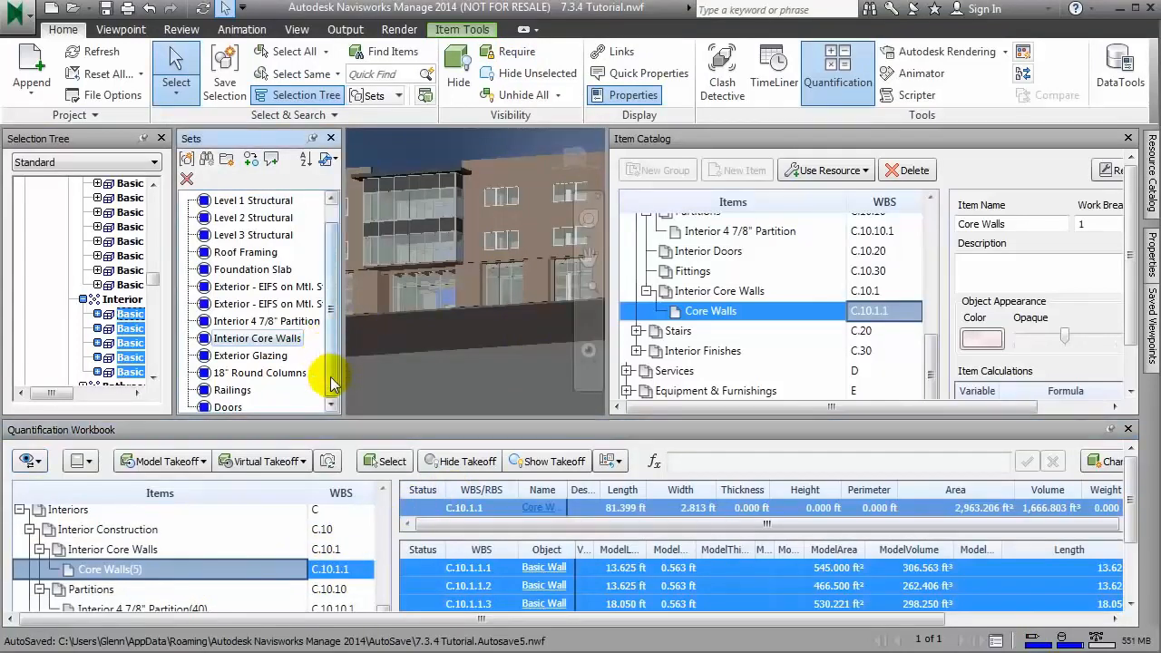
Step: Take off the 18" Round Columns set to the Structural Columns item under Structural Frame, and widen the workbook's WBS/RBS column
{"action": "left_click", "coordinate": [261, 372]}
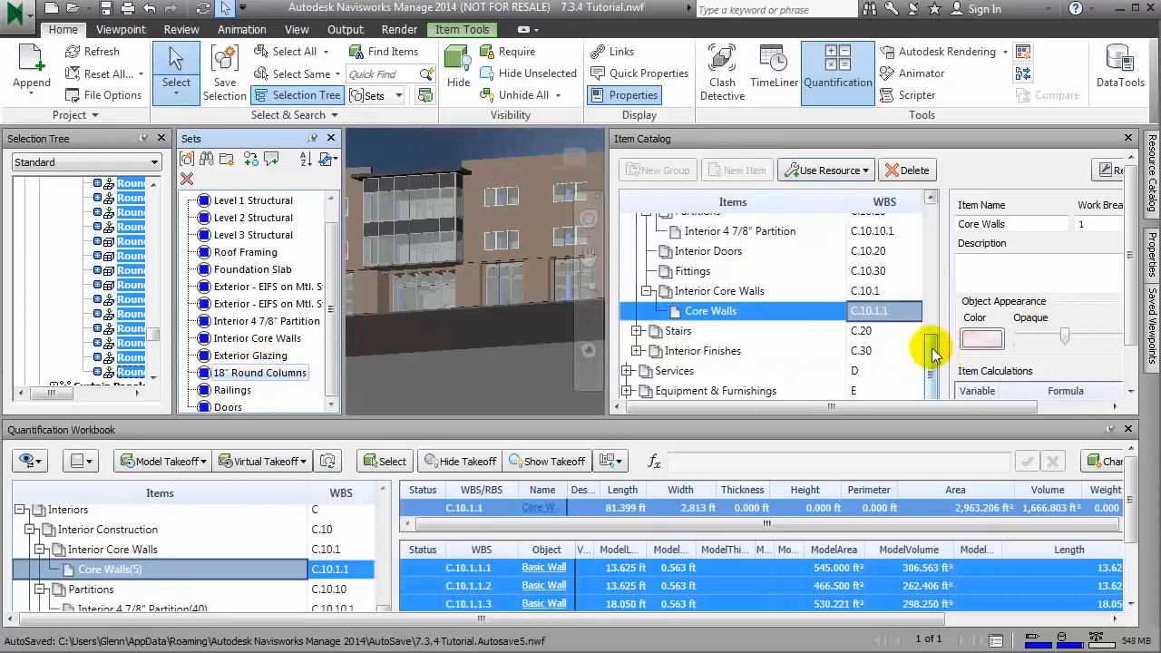
{"action": "left_click_drag", "start_coordinate": [935, 352], "coordinate": [938, 227]}
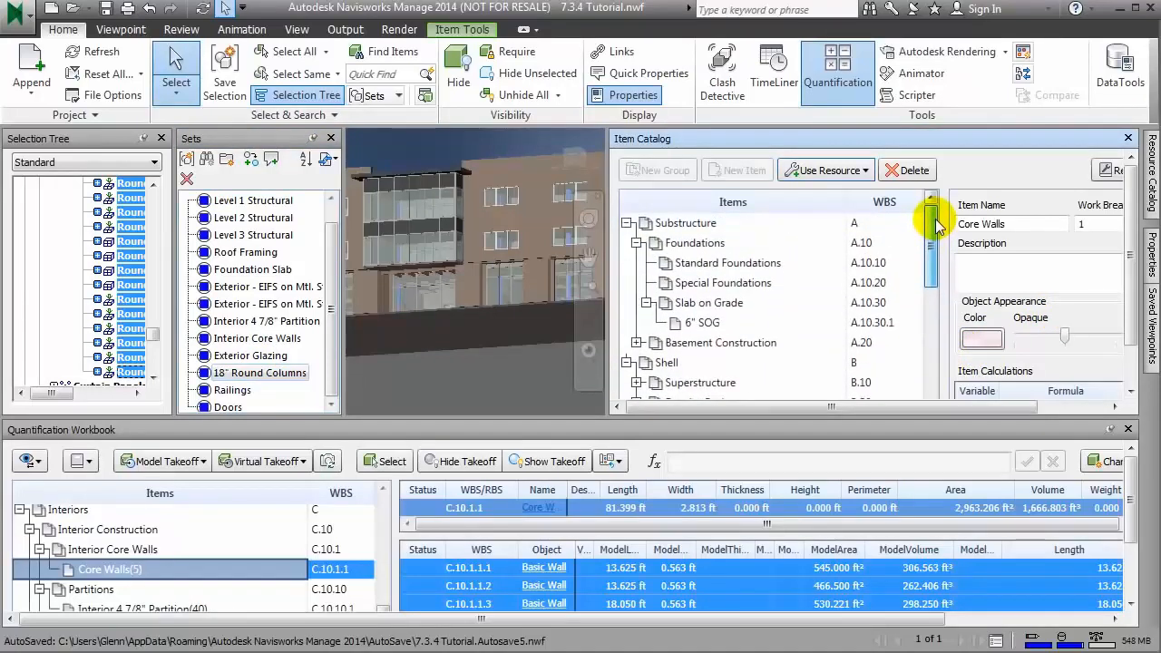
{"action": "left_click", "coordinate": [627, 223]}
{"action": "left_click", "coordinate": [637, 263]}
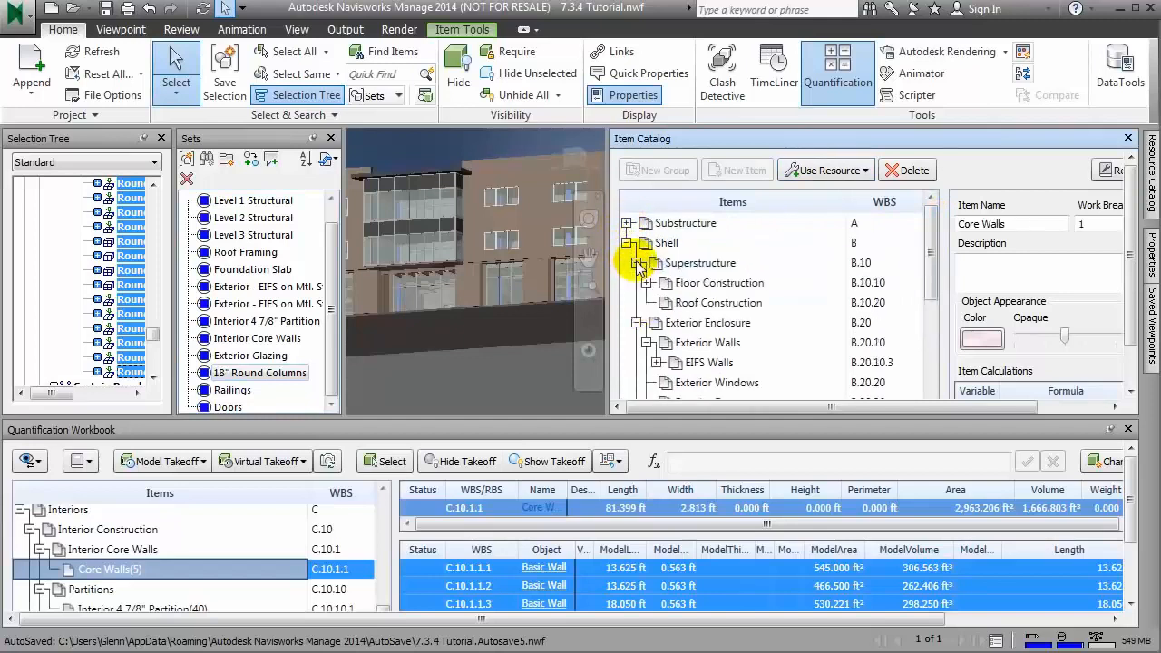
{"action": "left_click", "coordinate": [646, 283]}
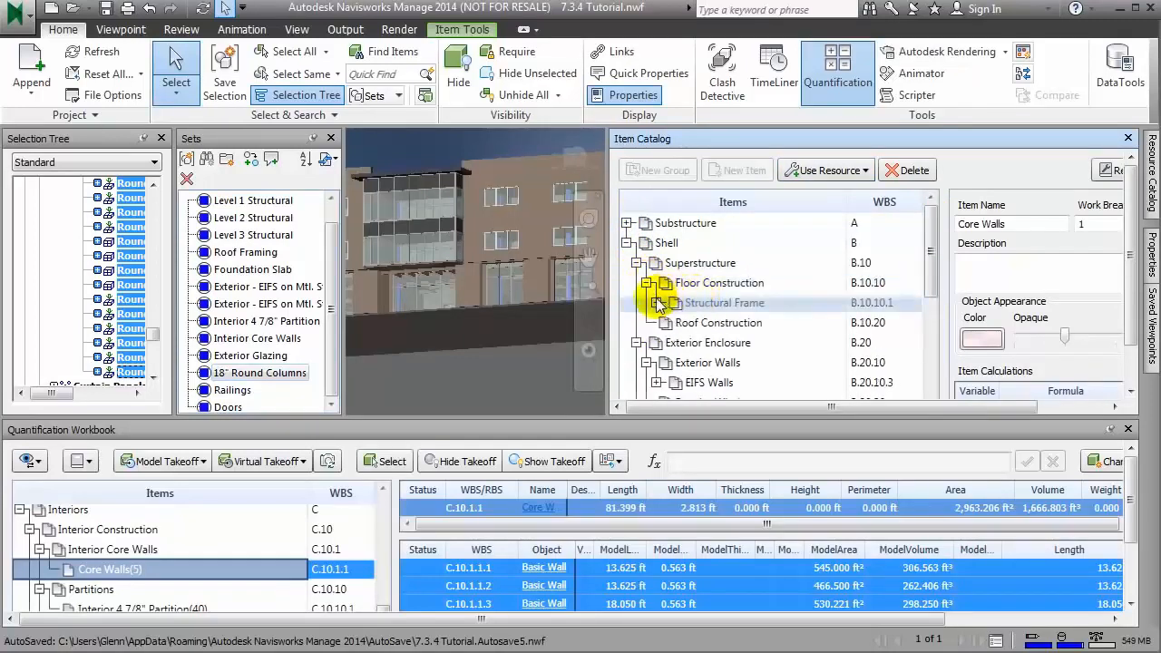
{"action": "left_click", "coordinate": [655, 303]}
{"action": "left_click", "coordinate": [717, 325]}
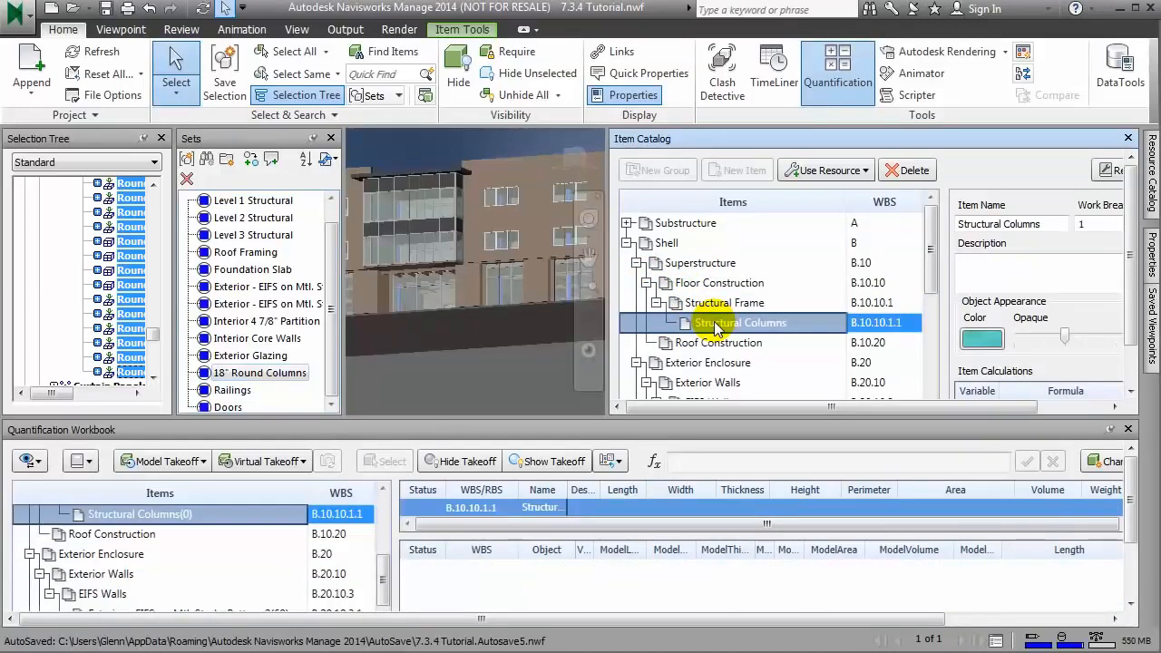
{"action": "left_click", "coordinate": [272, 371]}
{"action": "right_click", "coordinate": [138, 274]}
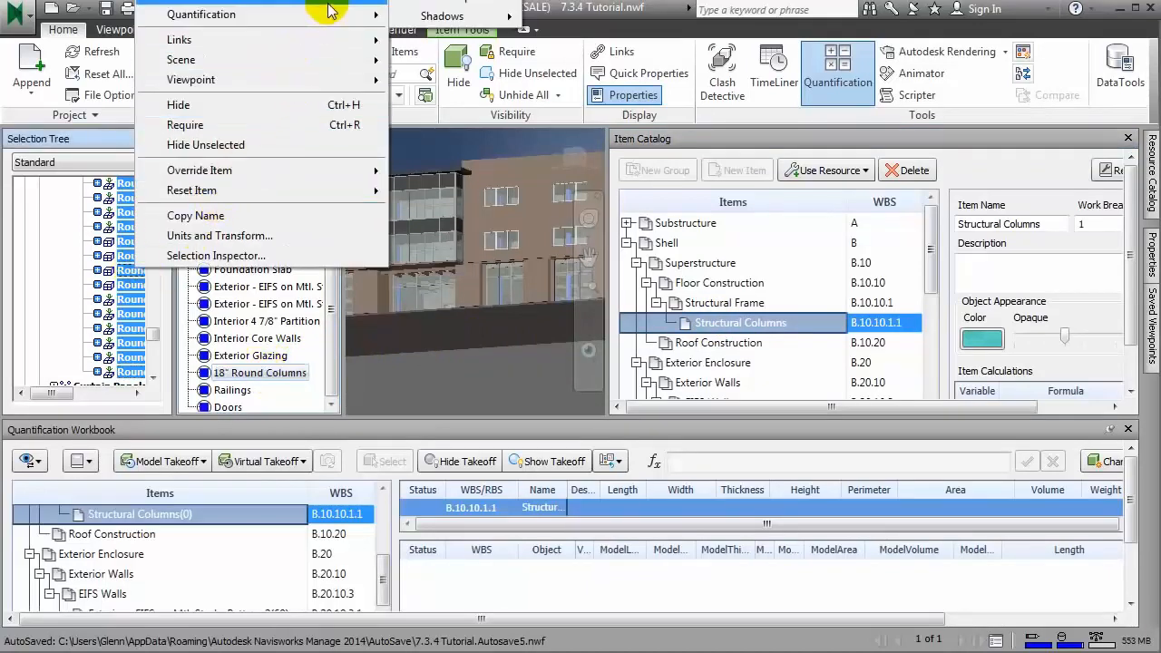
{"action": "mouse_move", "coordinate": [331, 11]}
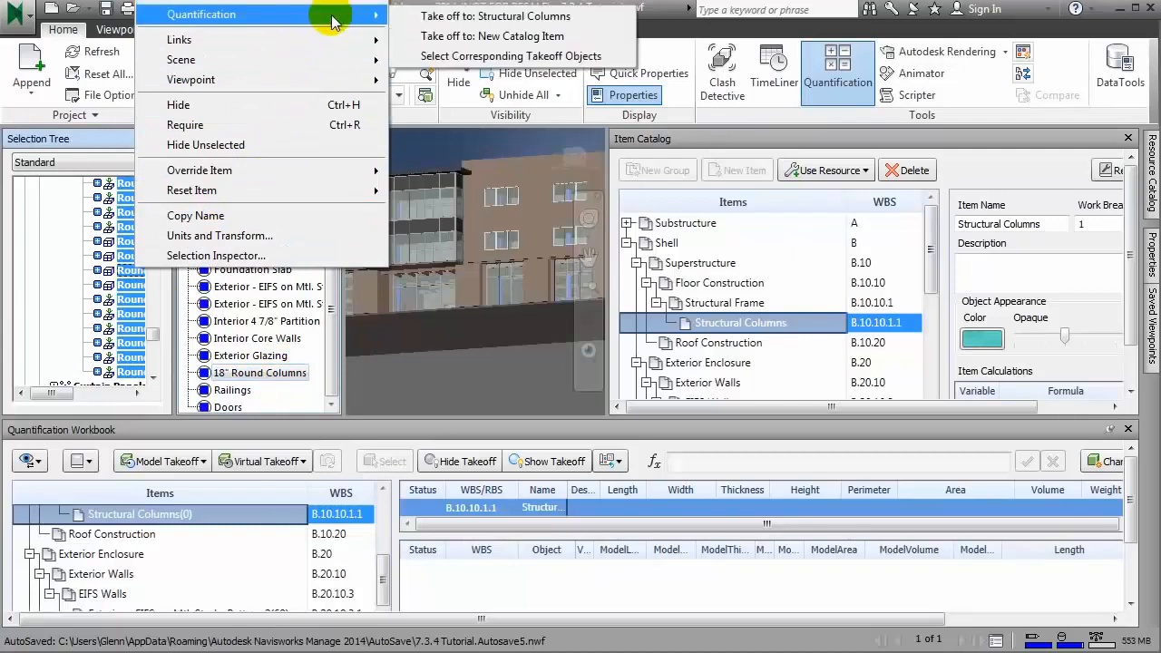
{"action": "left_click", "coordinate": [480, 17]}
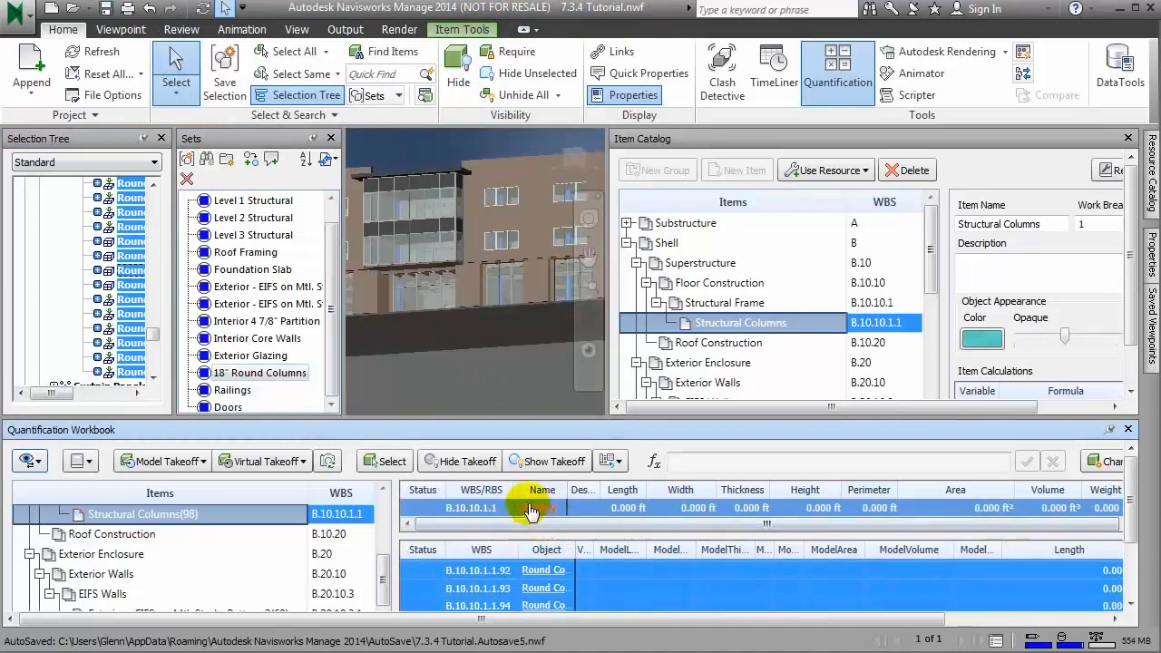
{"action": "left_click_drag", "start_coordinate": [520, 491], "coordinate": [576, 490]}
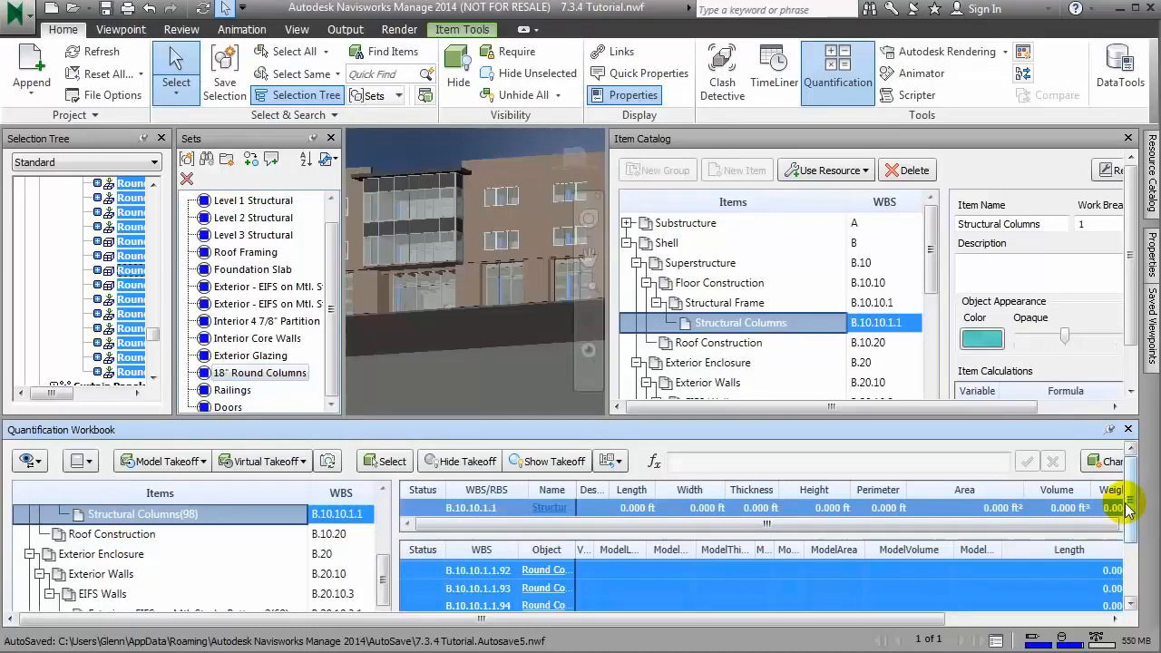
{"action": "right_click", "coordinate": [734, 326]}
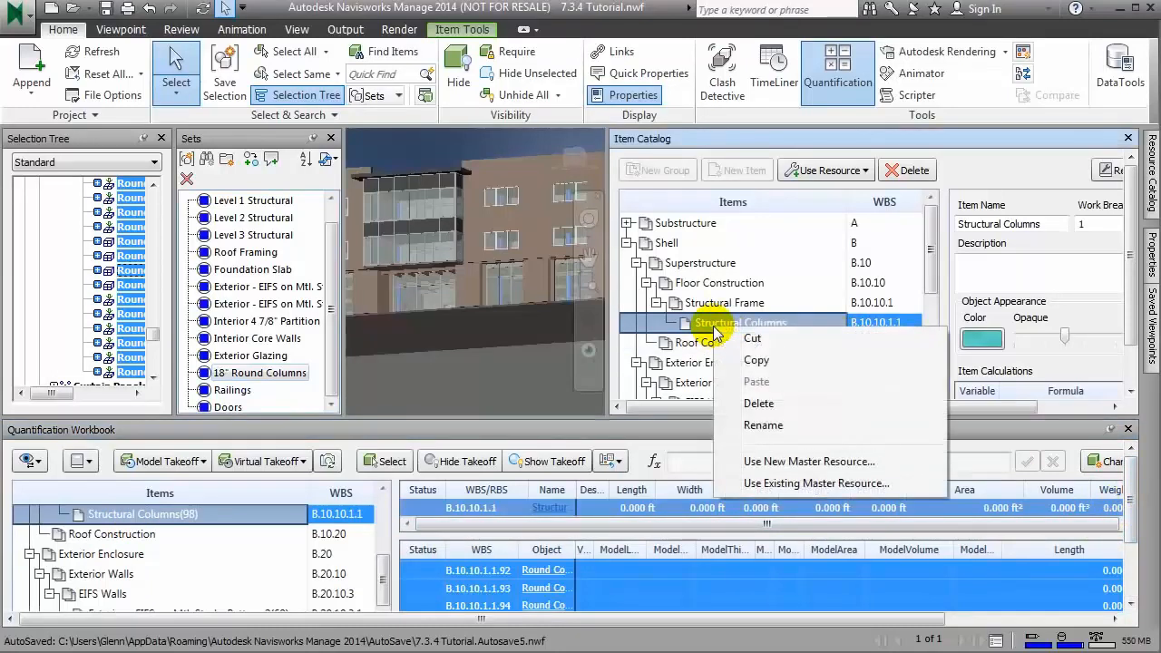
{"action": "left_click", "coordinate": [762, 361]}
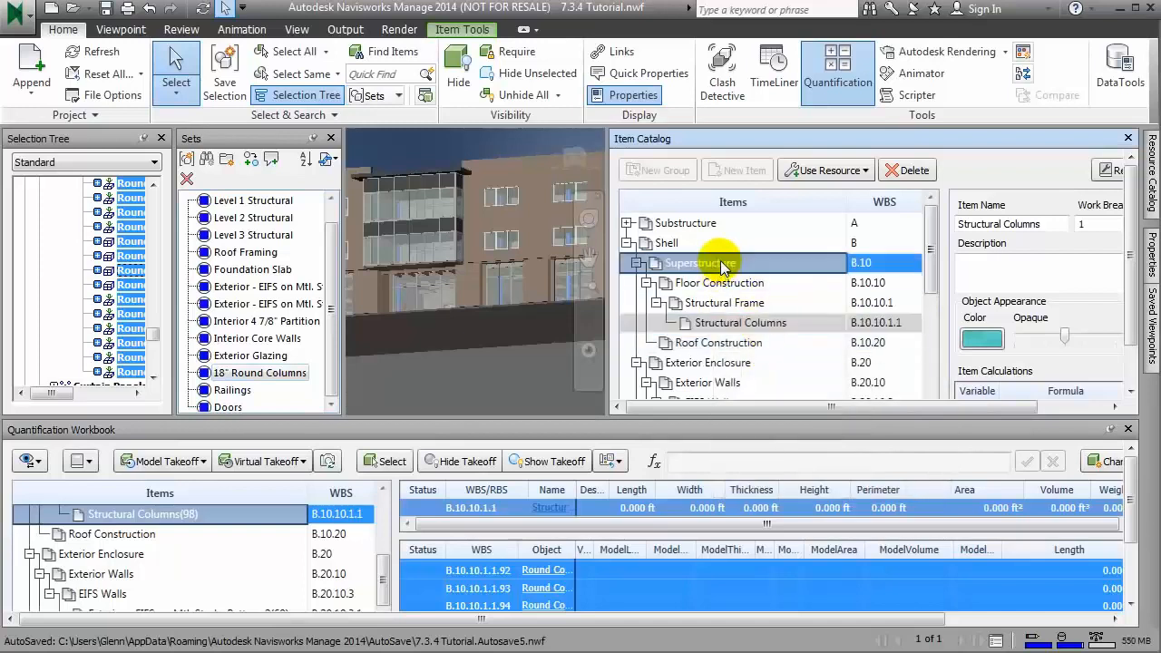
{"action": "right_click", "coordinate": [723, 263]}
{"action": "left_click", "coordinate": [785, 292]}
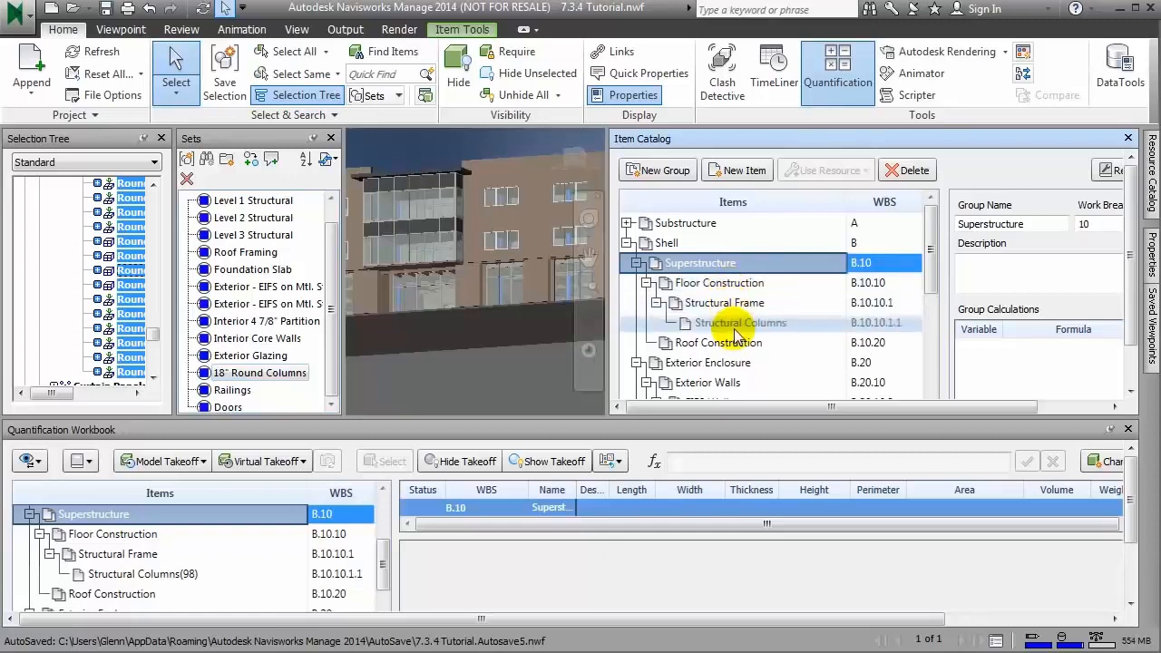
Step: Move the Structural Columns item out of Structural Frame directly into the Superstructure group, and undo the move
{"action": "left_click", "coordinate": [738, 327]}
{"action": "right_click", "coordinate": [736, 334]}
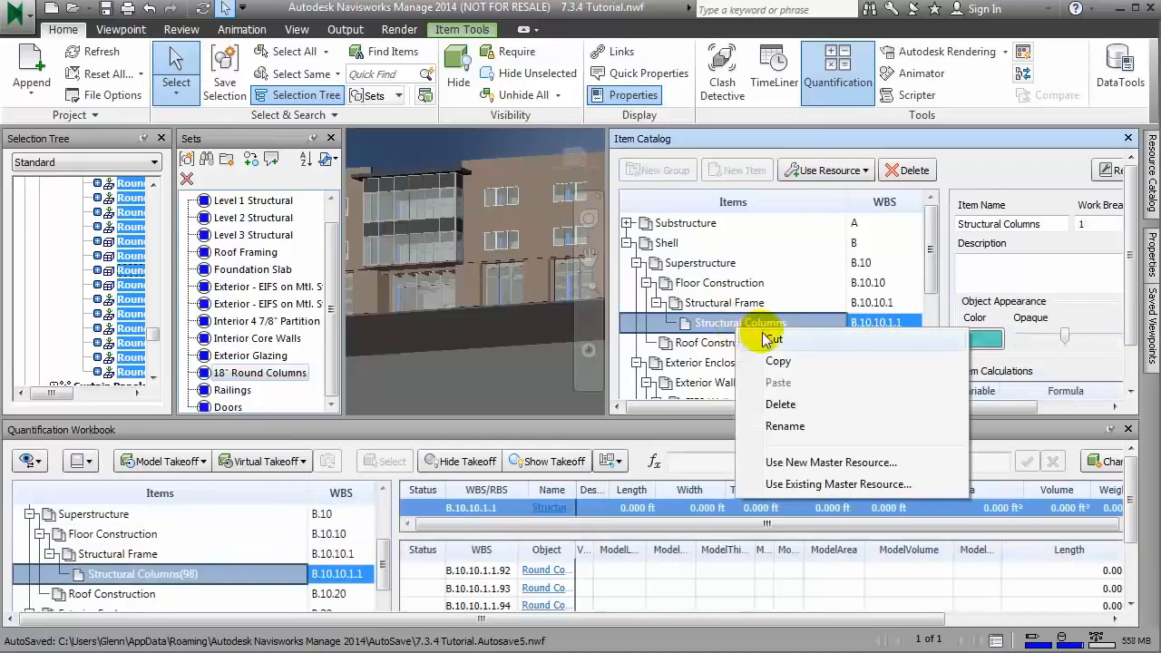
{"action": "left_click", "coordinate": [774, 341]}
{"action": "left_click", "coordinate": [702, 263]}
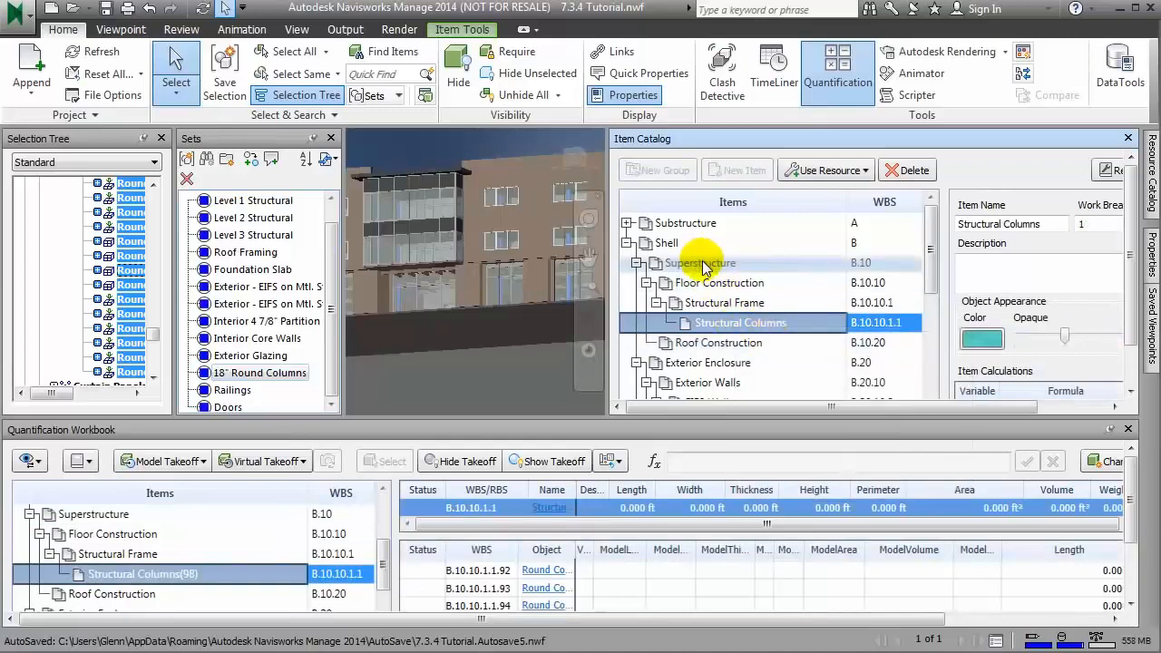
{"action": "right_click", "coordinate": [702, 265]}
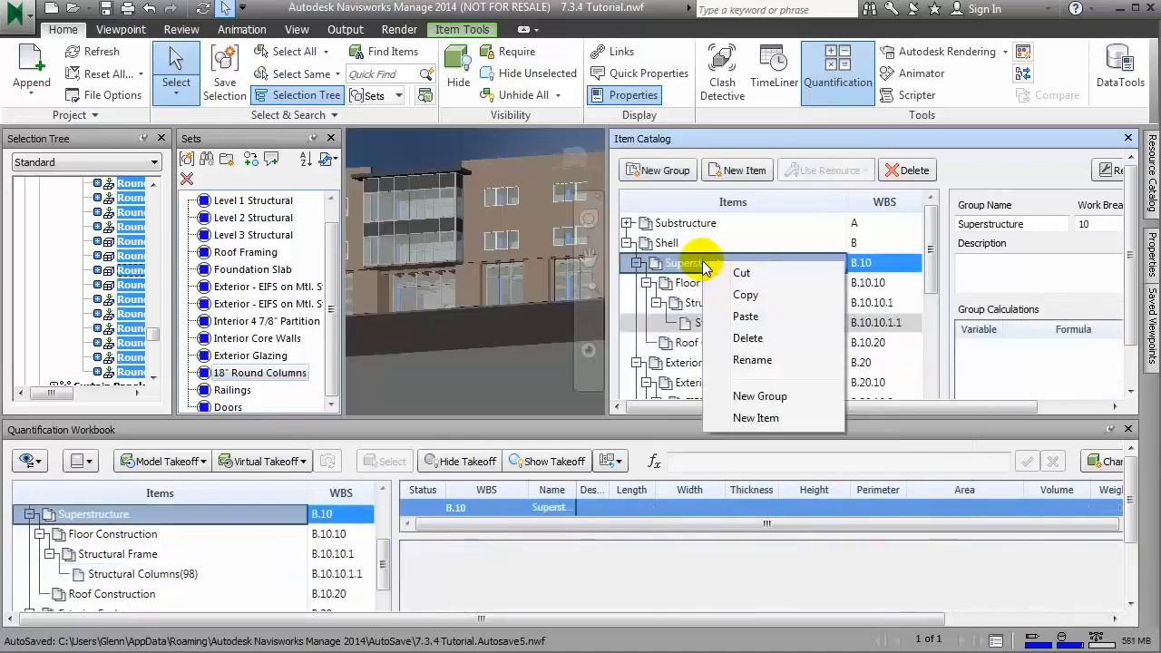
{"action": "left_click", "coordinate": [746, 316]}
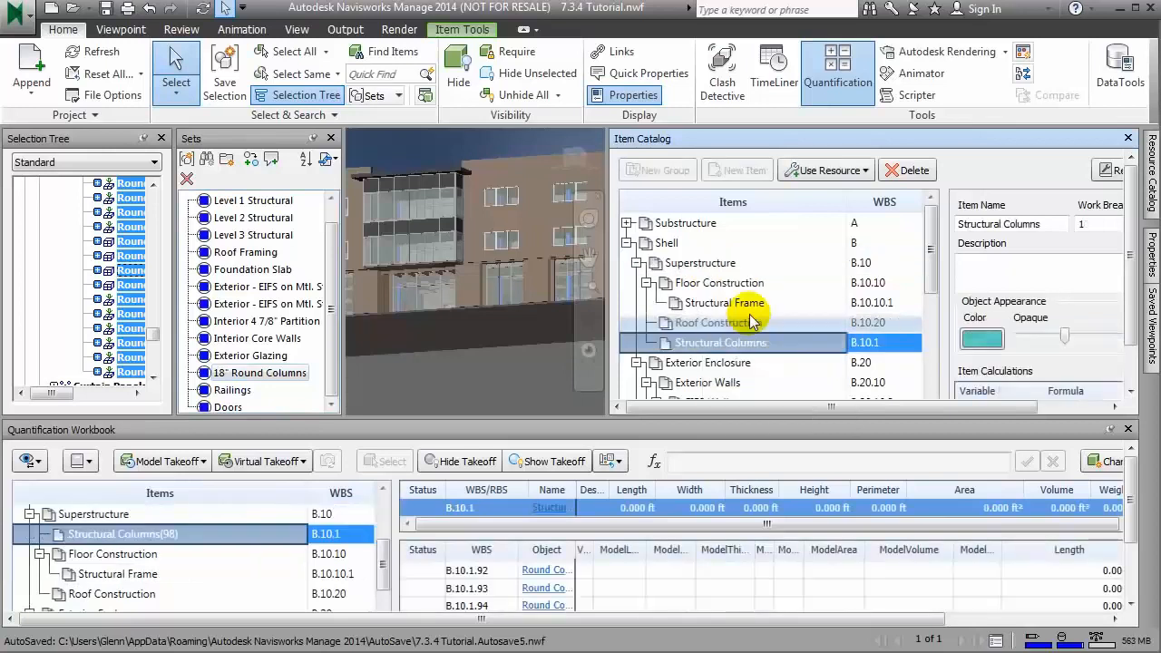
{"action": "left_click", "coordinate": [152, 11]}
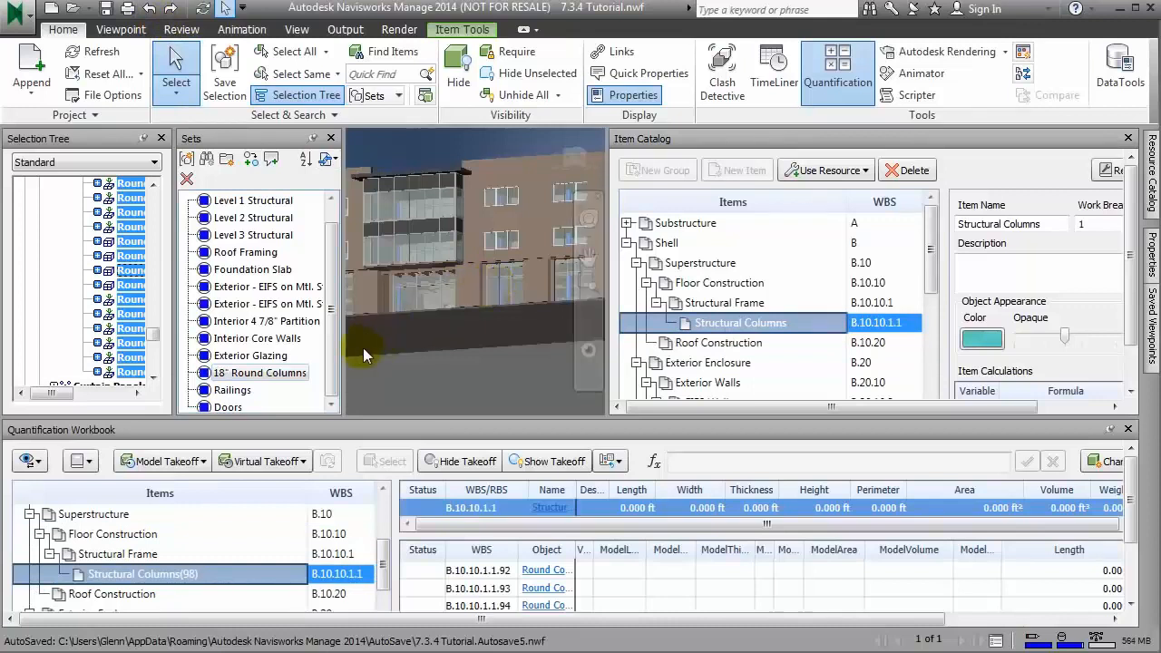
Step: Select the elements of the Doors set and widen the Selection Tree enough to read the door names
{"action": "left_click", "coordinate": [228, 408]}
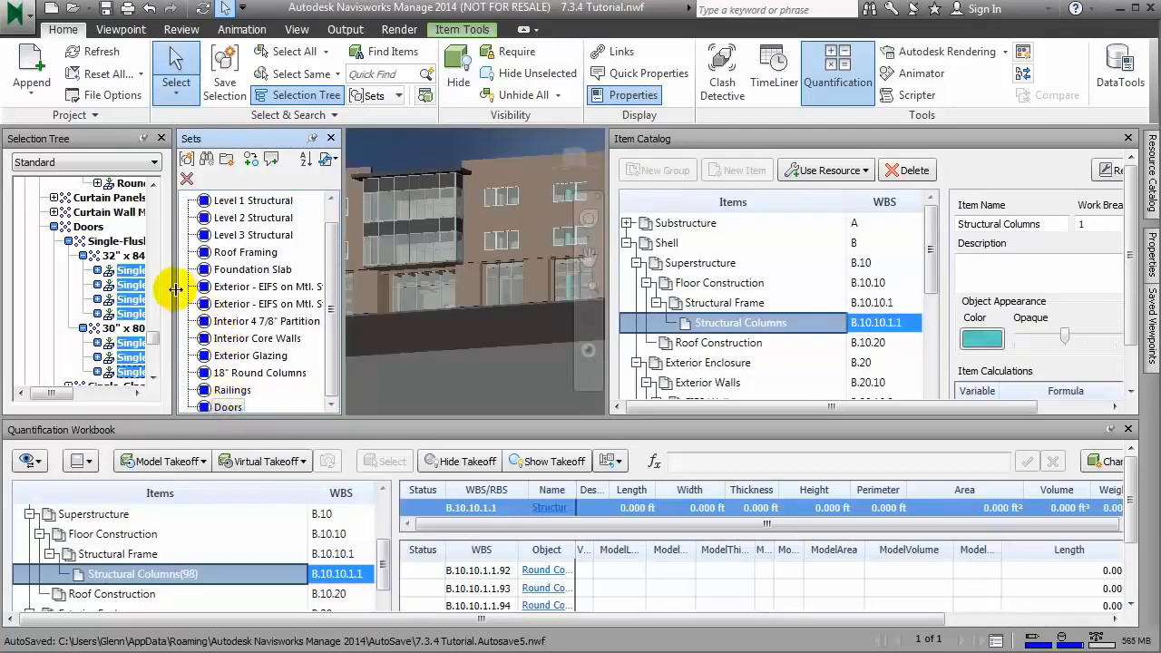
{"action": "left_click_drag", "start_coordinate": [172, 291], "coordinate": [270, 285]}
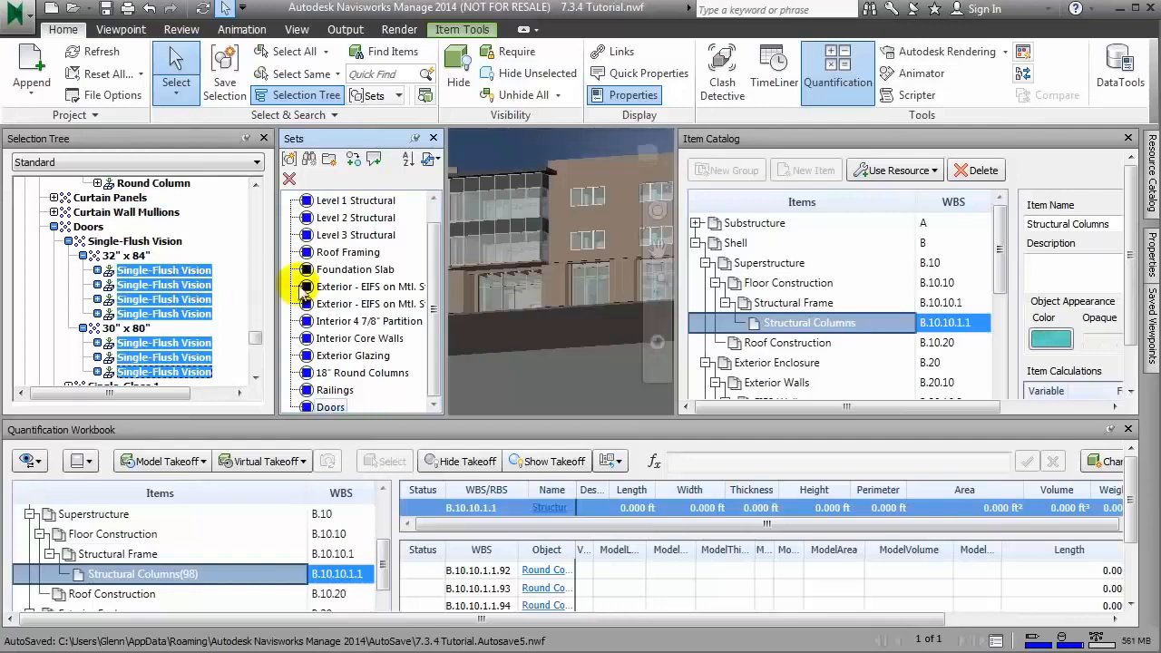
{"action": "left_click_drag", "start_coordinate": [275, 285], "coordinate": [209, 288]}
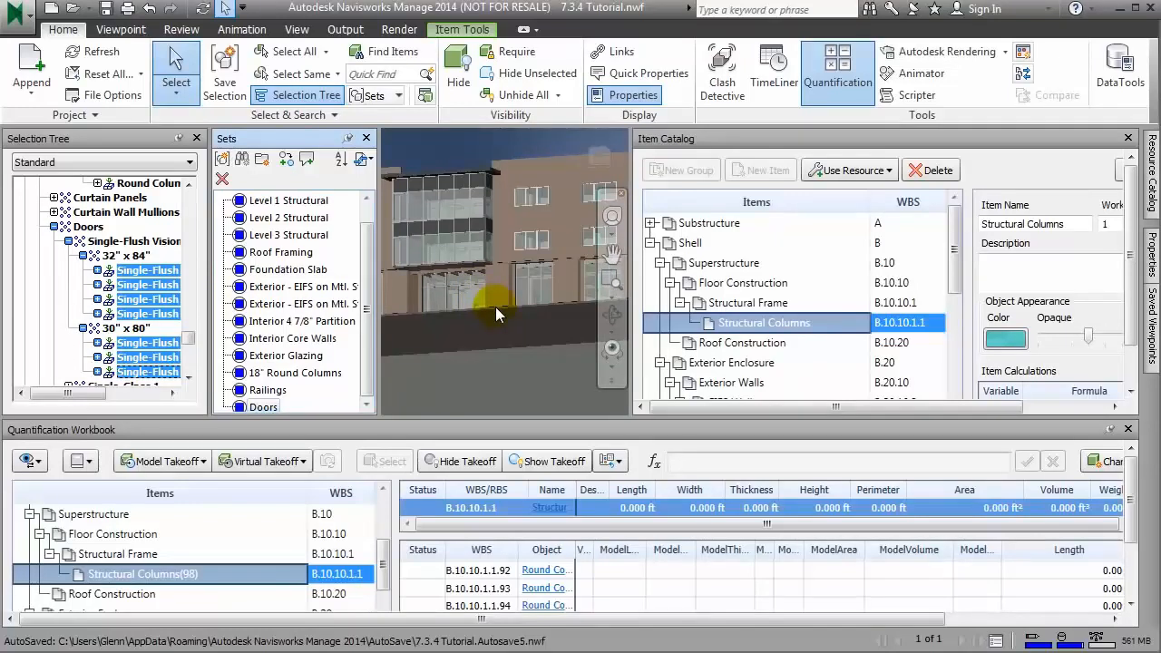
Step: Take off the selected doors to a new catalog item in the Interior Doors group under Interior Construction
{"action": "left_click", "coordinate": [660, 262]}
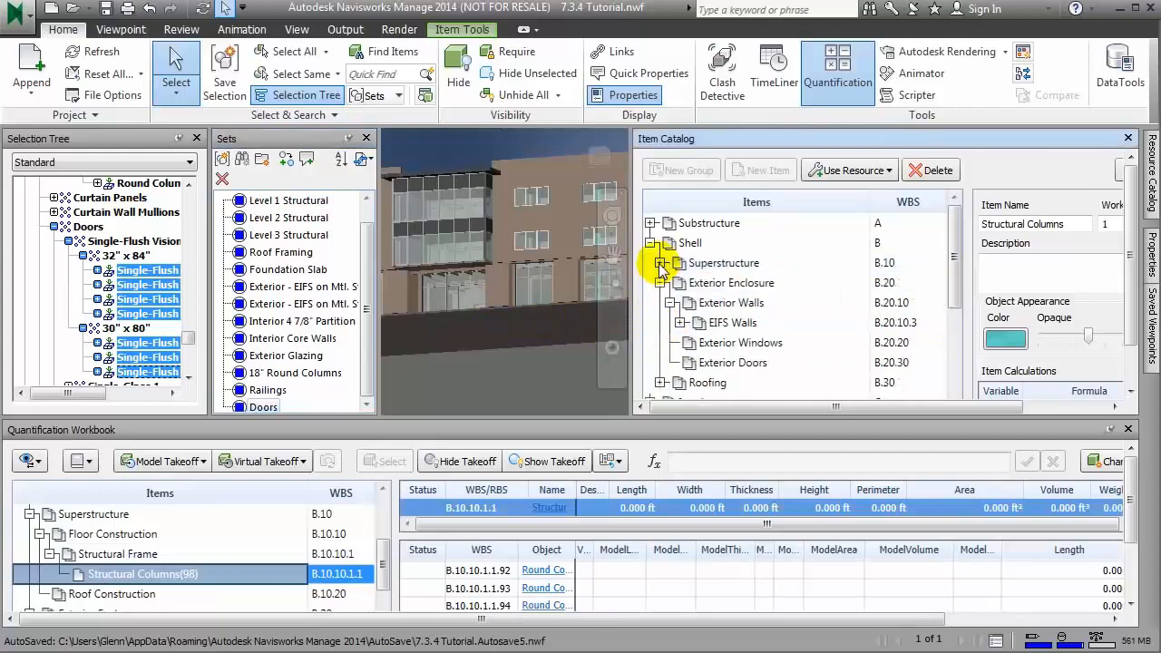
{"action": "left_click_drag", "start_coordinate": [956, 293], "coordinate": [958, 364]}
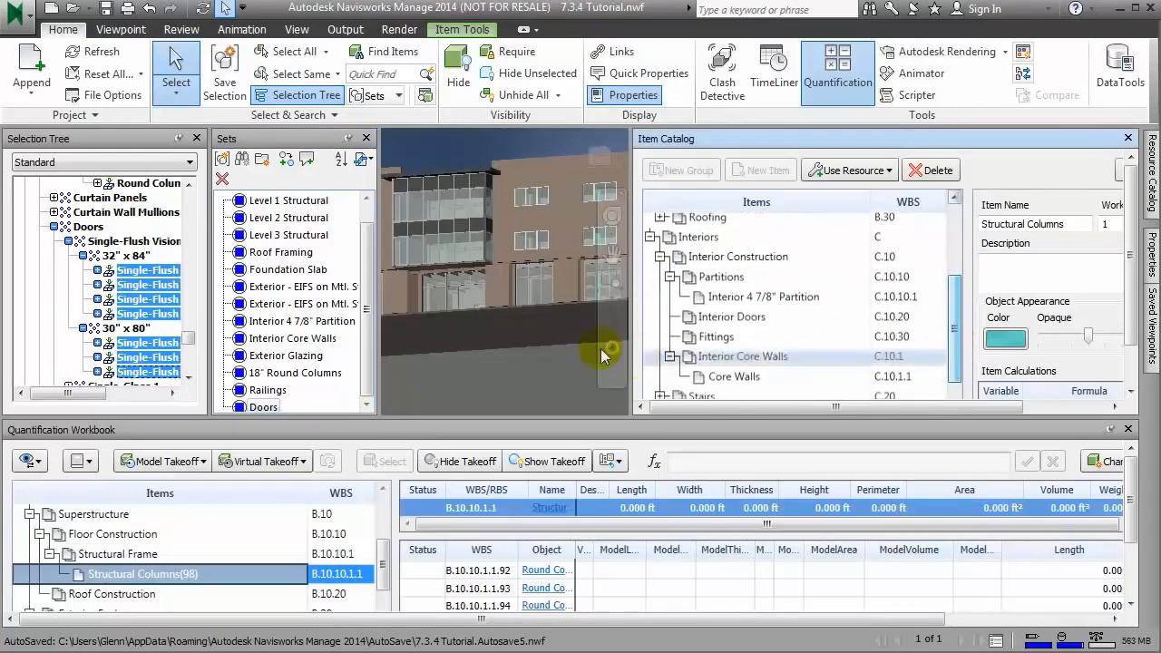
{"action": "right_click", "coordinate": [712, 320]}
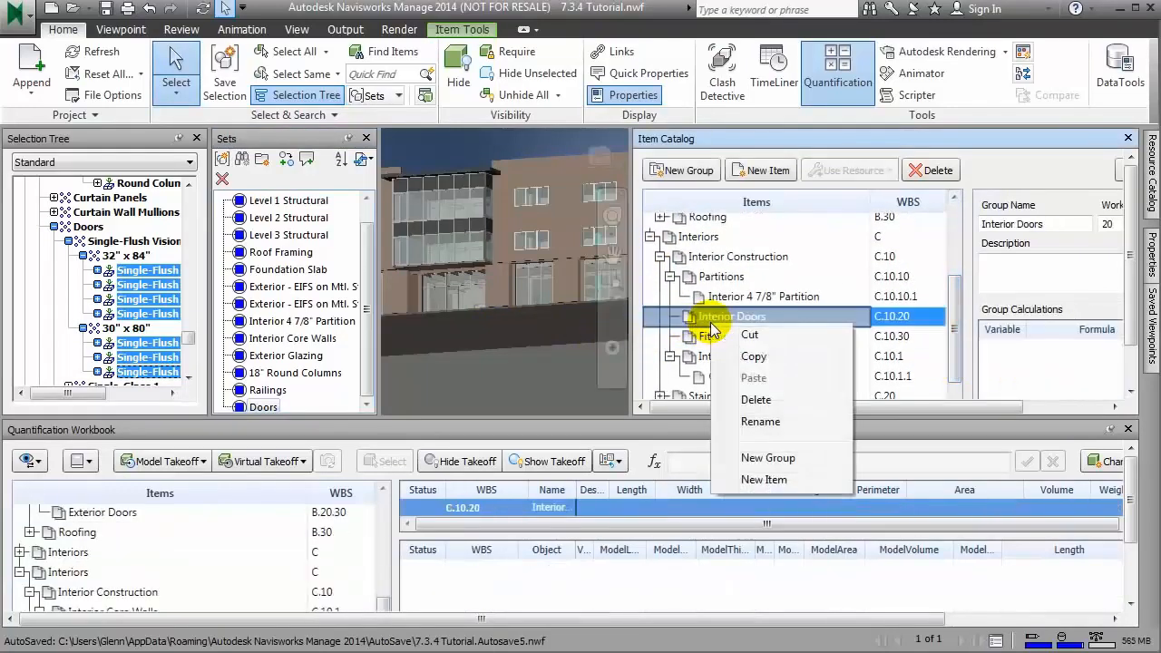
{"action": "left_click", "coordinate": [136, 304]}
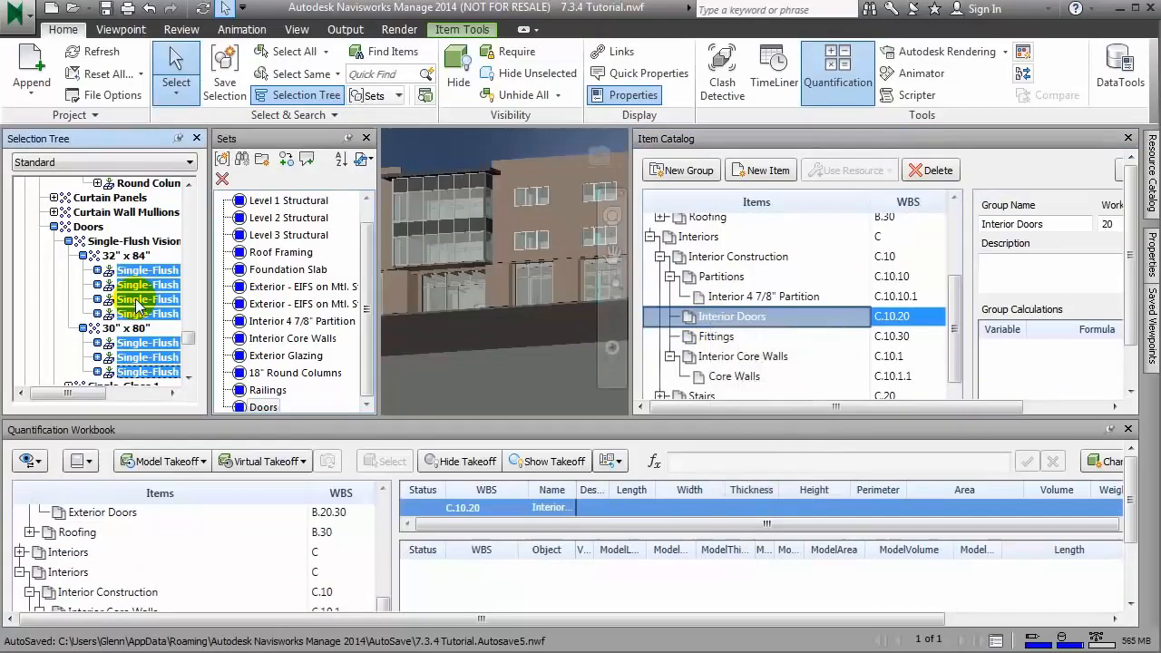
{"action": "right_click", "coordinate": [136, 304]}
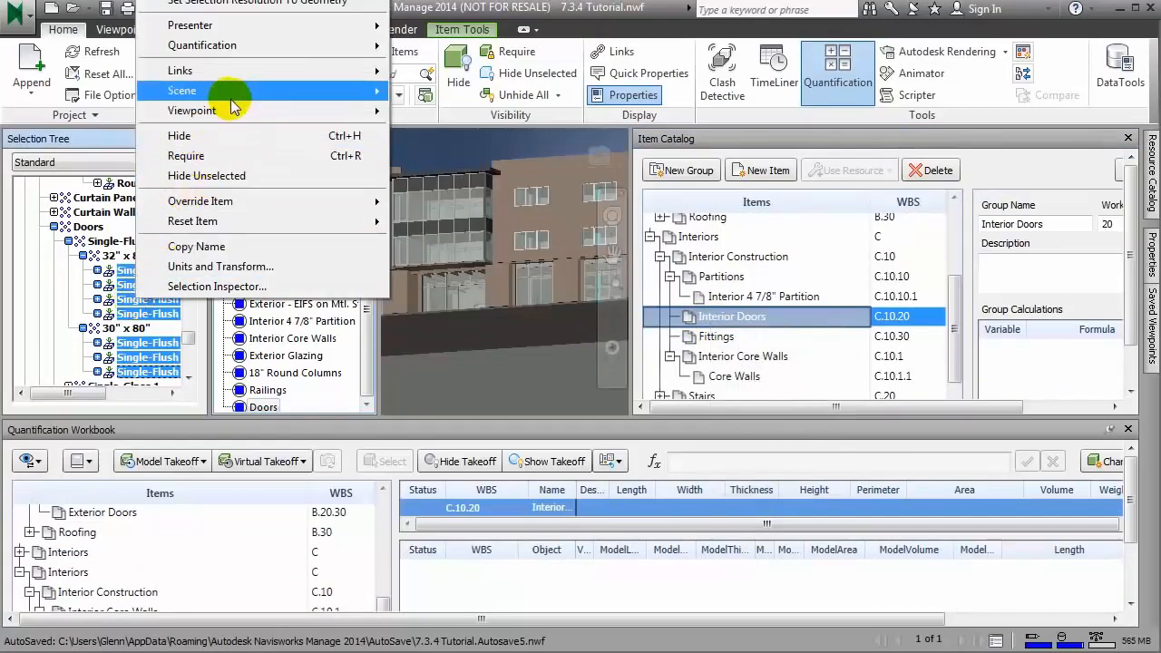
{"action": "mouse_move", "coordinate": [272, 45]}
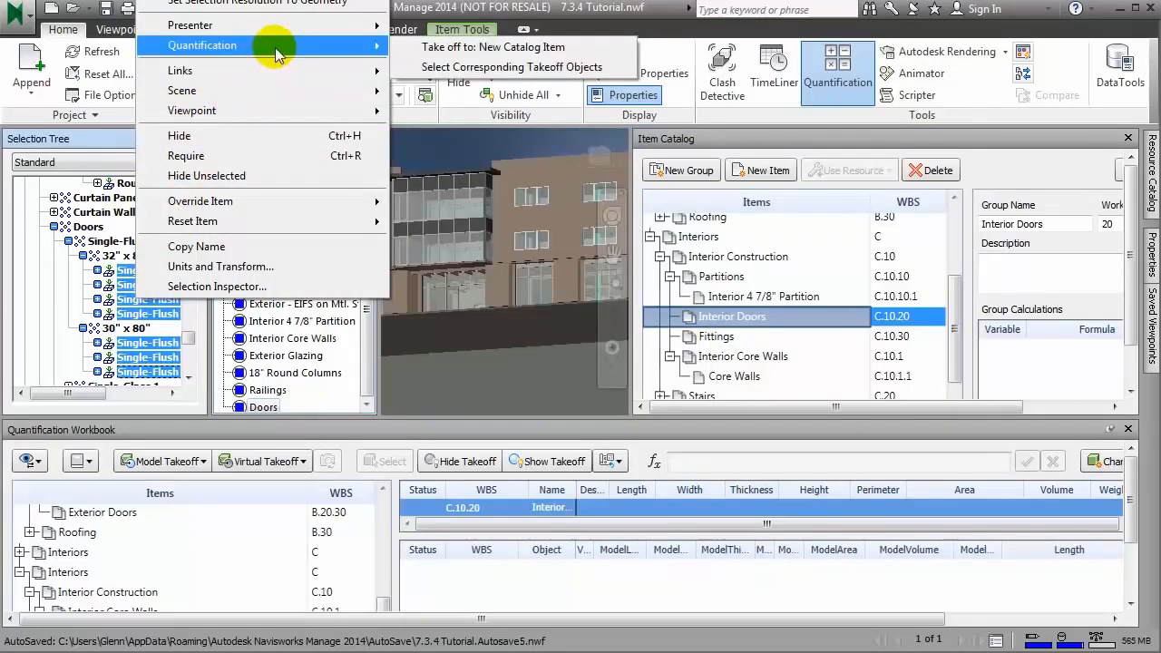
{"action": "left_click", "coordinate": [481, 53]}
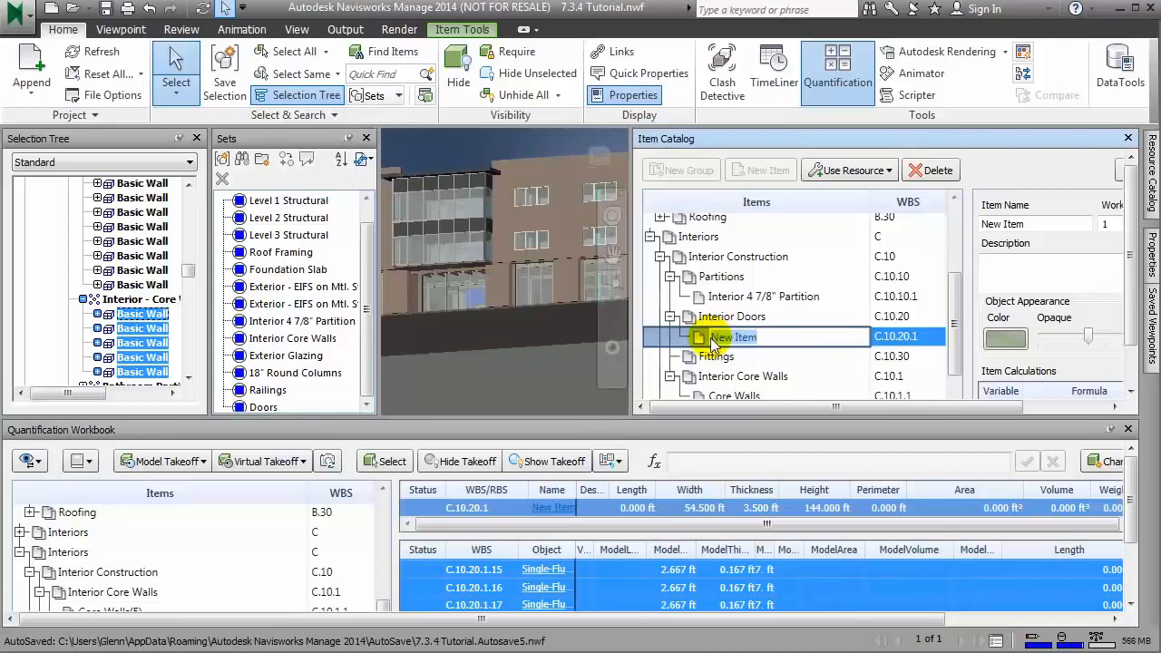
Step: Name the new door item Single Flush Doors, and enlarge the Quantification Workbook to show more takeoff rows
{"action": "type", "text": "Single S"}
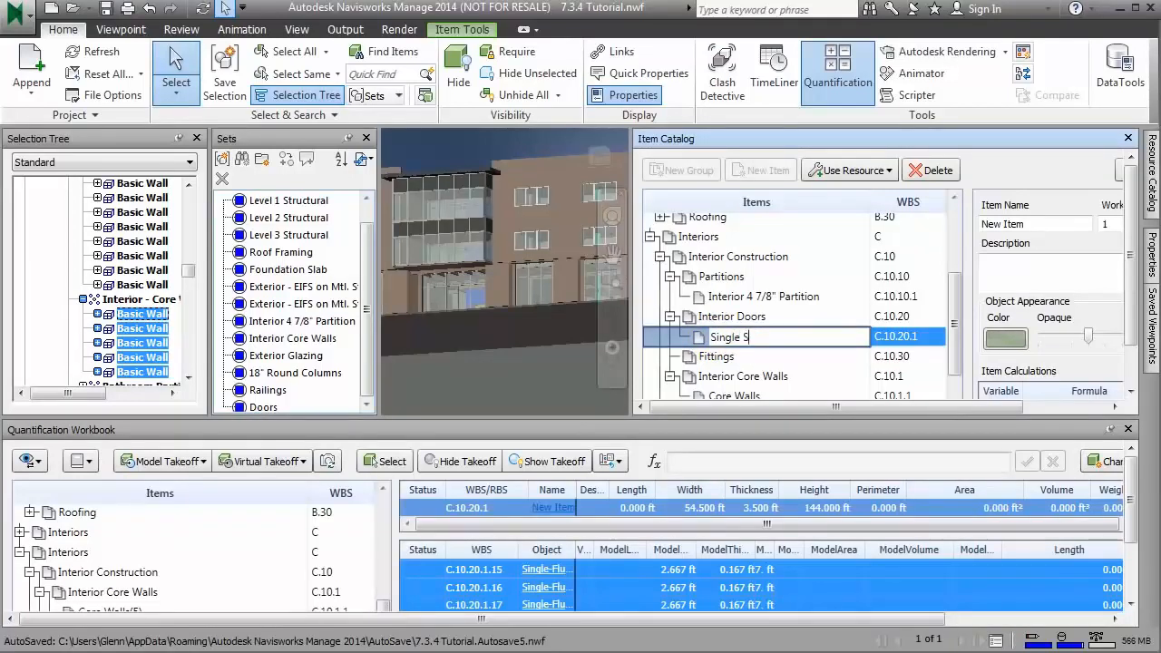
{"action": "key", "text": "BackSpace"}
{"action": "type", "text": "Flush Doors"}
{"action": "left_click", "coordinate": [712, 341]}
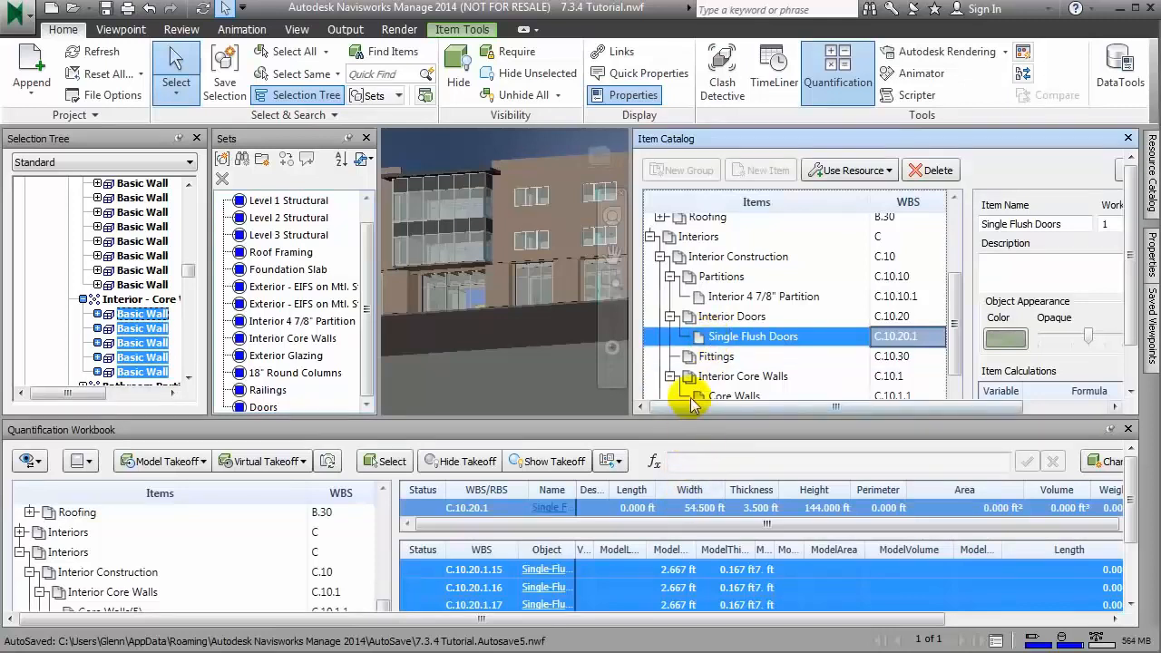
{"action": "left_click_drag", "start_coordinate": [693, 426], "coordinate": [661, 223]}
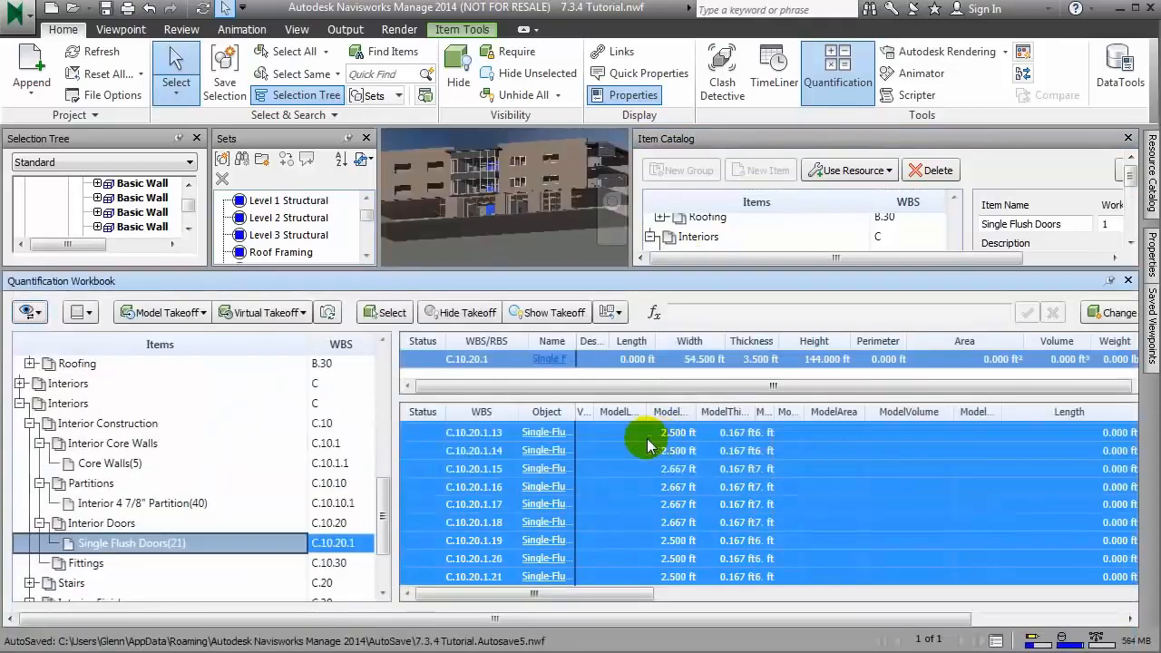
Step: Widen the Name and Object columns of the Single Flush Doors takeoff and sort its rows by object
{"action": "left_click_drag", "start_coordinate": [575, 335], "coordinate": [705, 334]}
{"action": "left_click_drag", "start_coordinate": [575, 411], "coordinate": [677, 409]}
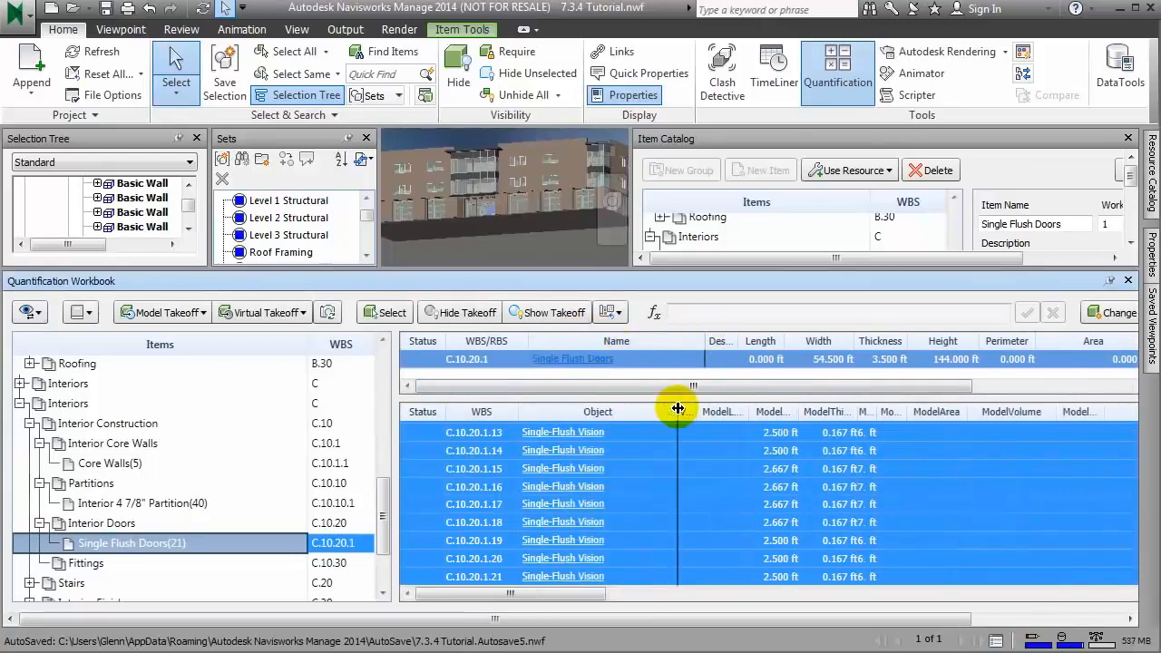
{"action": "left_click", "coordinate": [599, 412]}
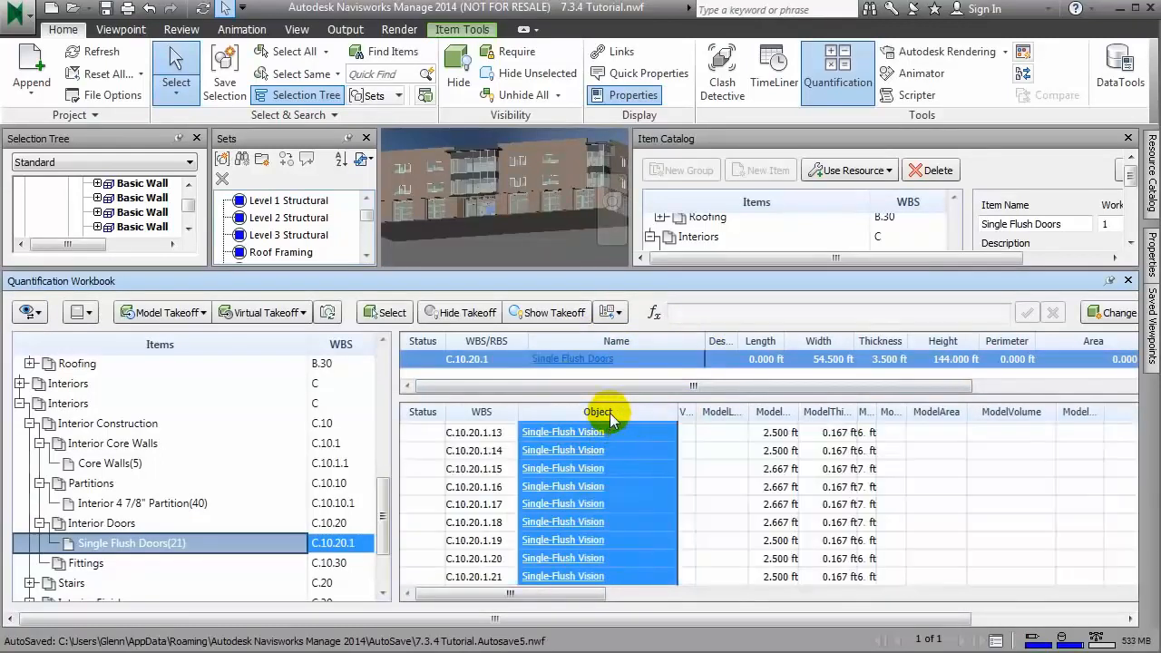
{"action": "left_click", "coordinate": [672, 411]}
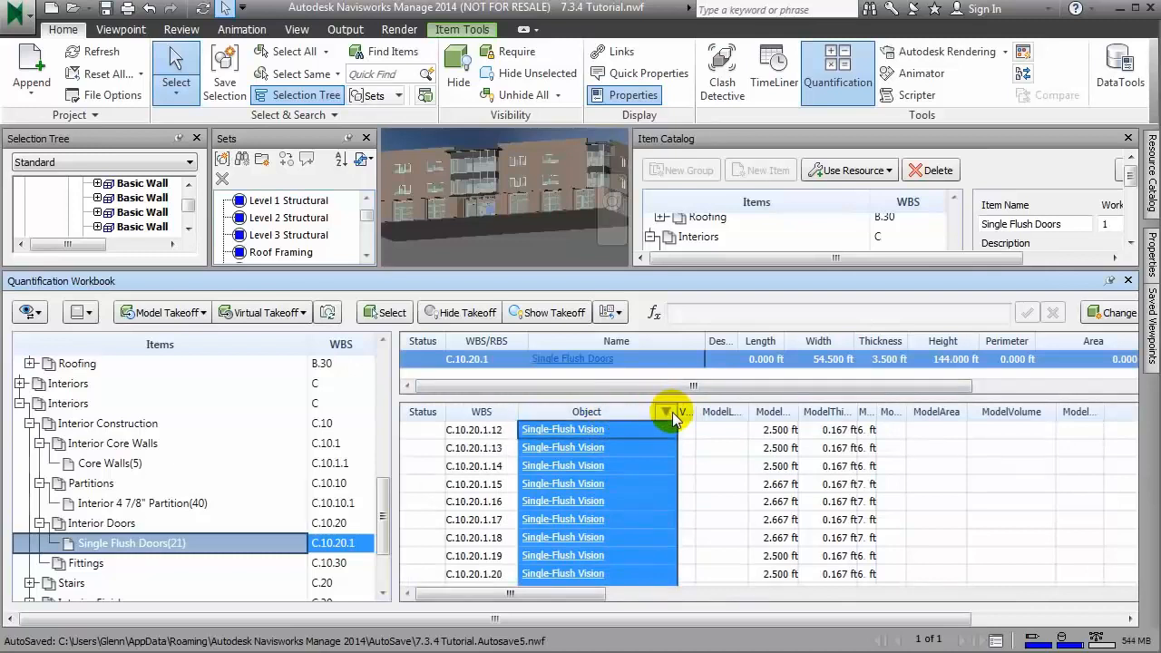
{"action": "left_click", "coordinate": [672, 412]}
Step: Widen the Viewpoint column, narrow the Object column, and sort the door takeoff rows by model width
{"action": "left_click_drag", "start_coordinate": [690, 411], "coordinate": [751, 417]}
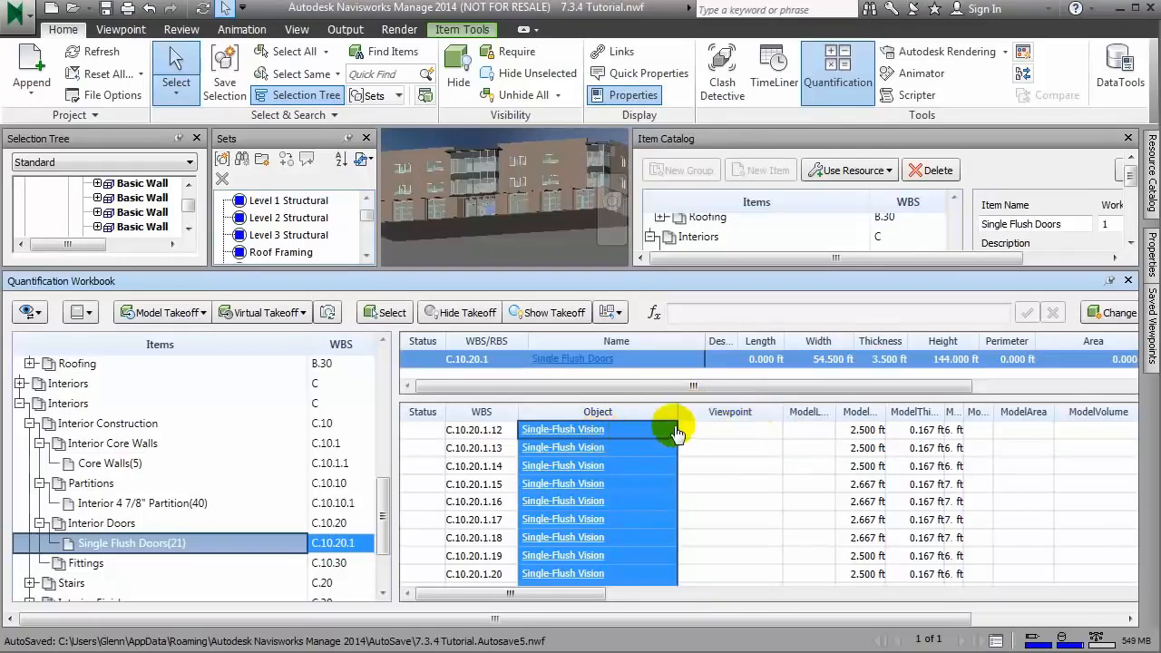
{"action": "left_click_drag", "start_coordinate": [675, 414], "coordinate": [608, 414]}
{"action": "left_click", "coordinate": [783, 413]}
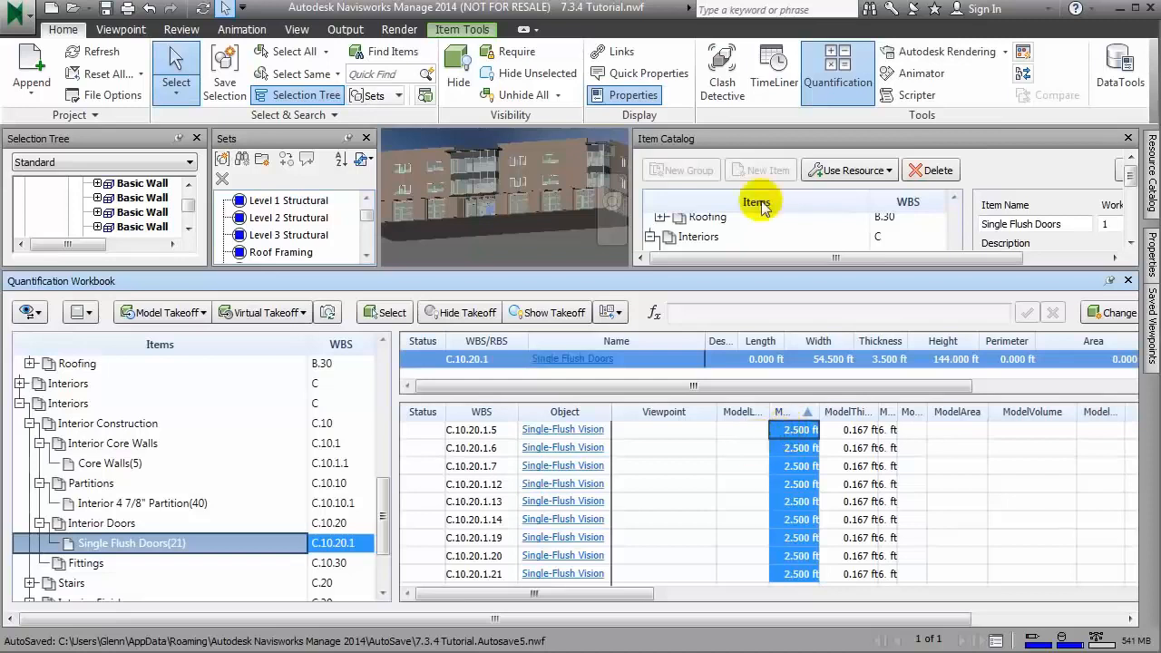
{"action": "left_click", "coordinate": [742, 448]}
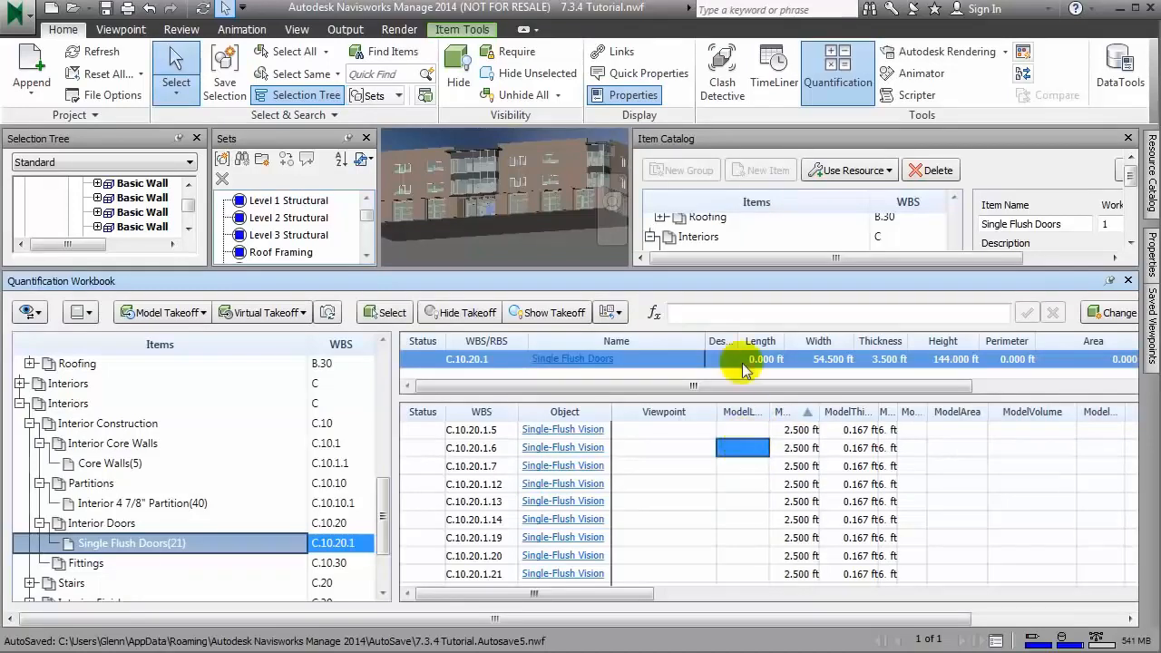
Step: View the resource groups in the Resource Catalog, return to the Item Catalog, and auto-hide the Quantification Workbook
{"action": "mouse_move", "coordinate": [752, 268]}
{"action": "left_mouse_down"}
{"action": "mouse_move", "coordinate": [753, 284]}
{"action": "mouse_move", "coordinate": [754, 268]}
{"action": "left_mouse_up"}
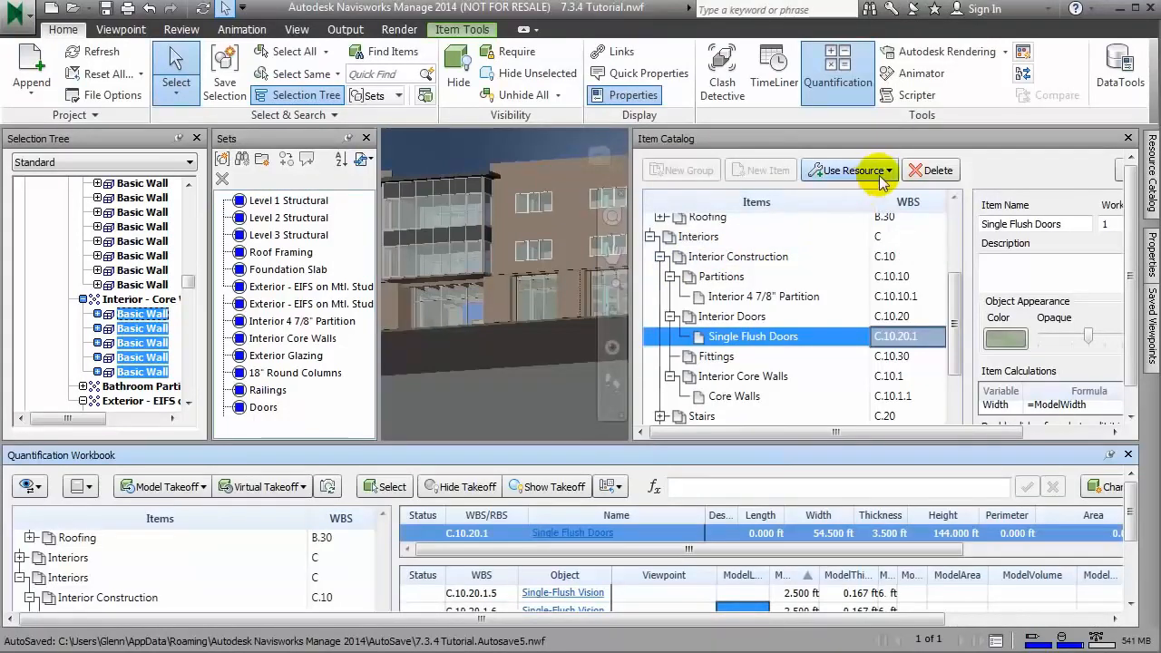
{"action": "mouse_move", "coordinate": [1152, 163]}
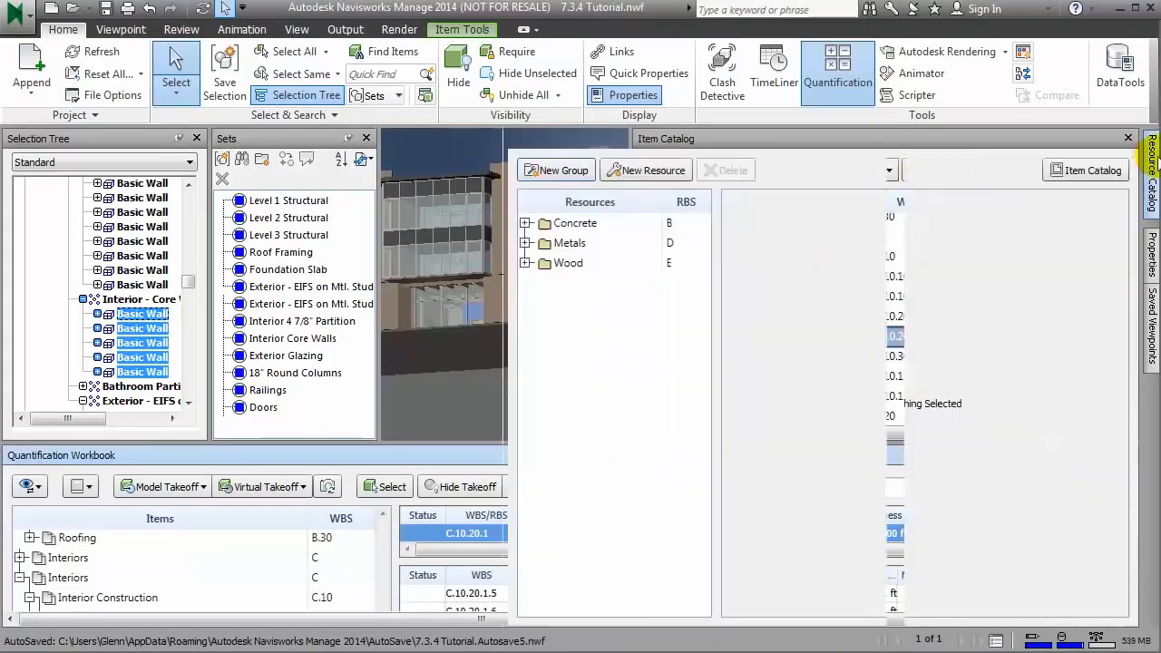
{"action": "left_click", "coordinate": [525, 223]}
{"action": "left_click", "coordinate": [525, 223]}
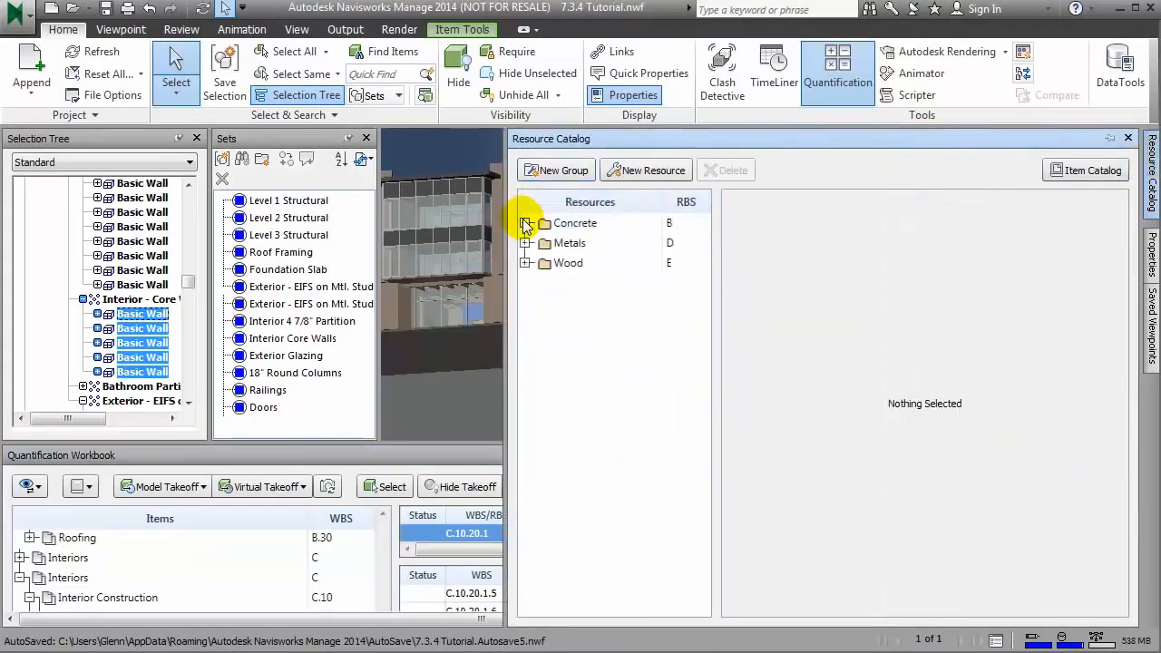
{"action": "left_click", "coordinate": [1088, 170]}
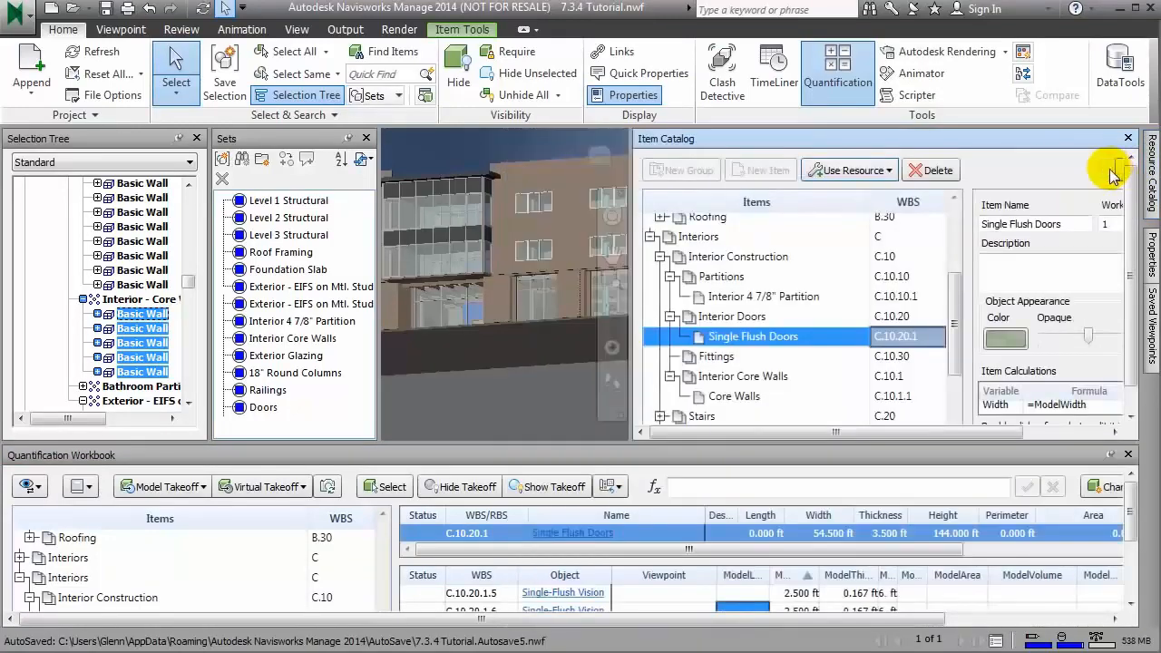
{"action": "left_click", "coordinate": [1108, 457]}
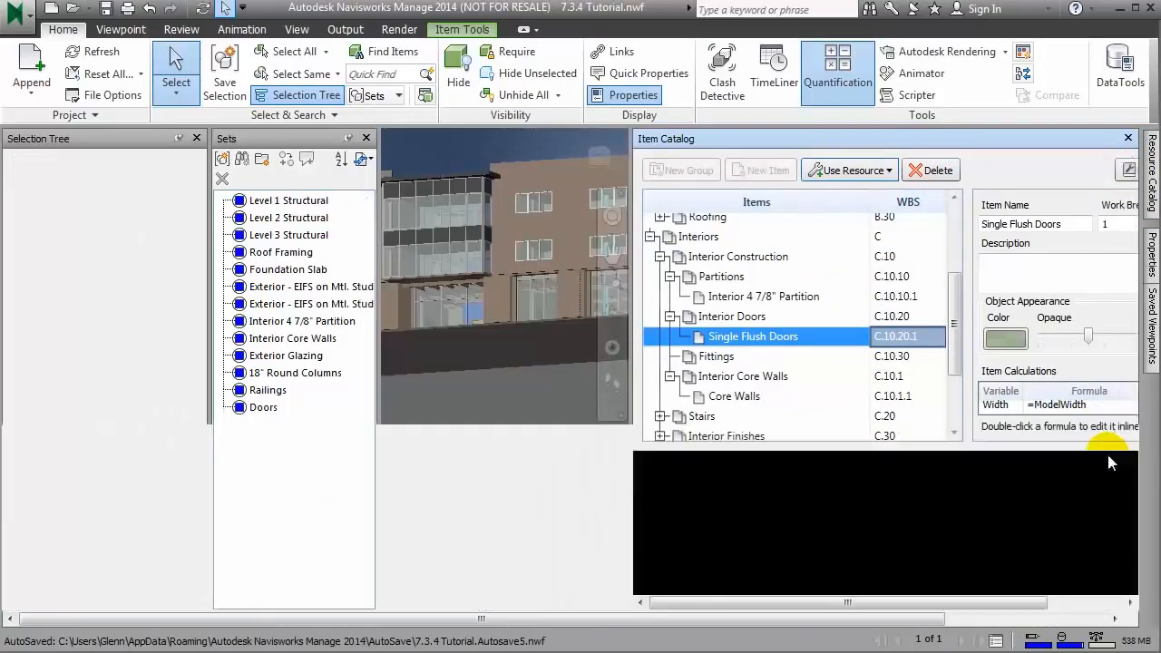
Step: Use the existing master resource Concrete 3000 psi in the 6" SOG item under Slab on Grade
{"action": "left_click", "coordinate": [954, 197]}
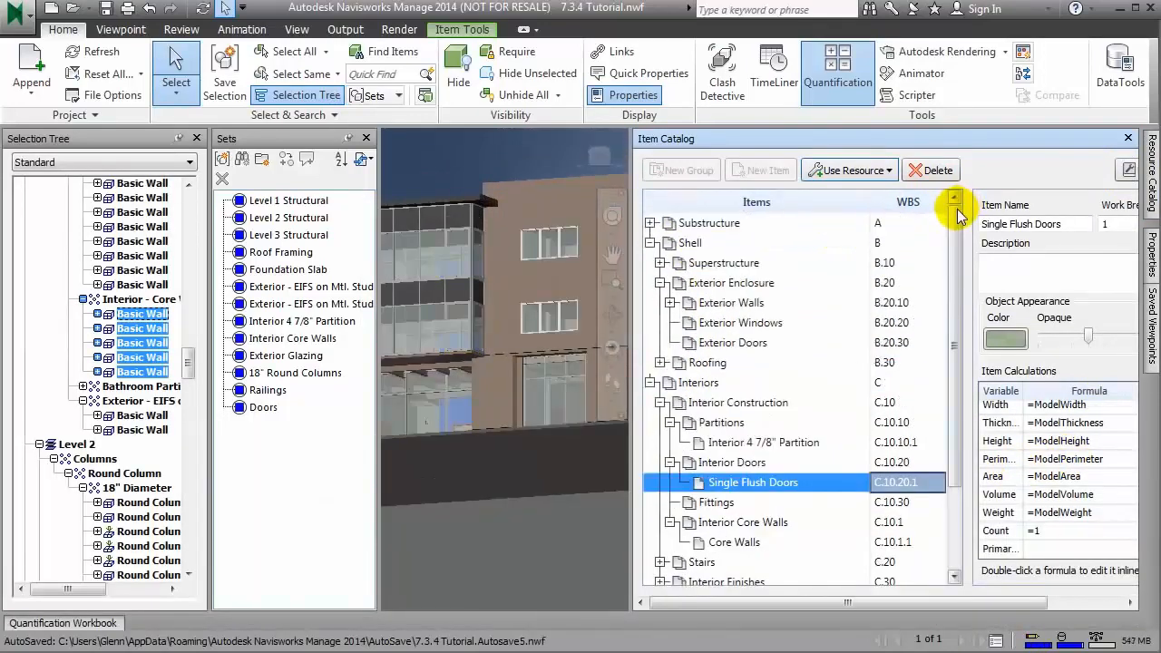
{"action": "left_click", "coordinate": [660, 263]}
{"action": "left_click", "coordinate": [660, 263]}
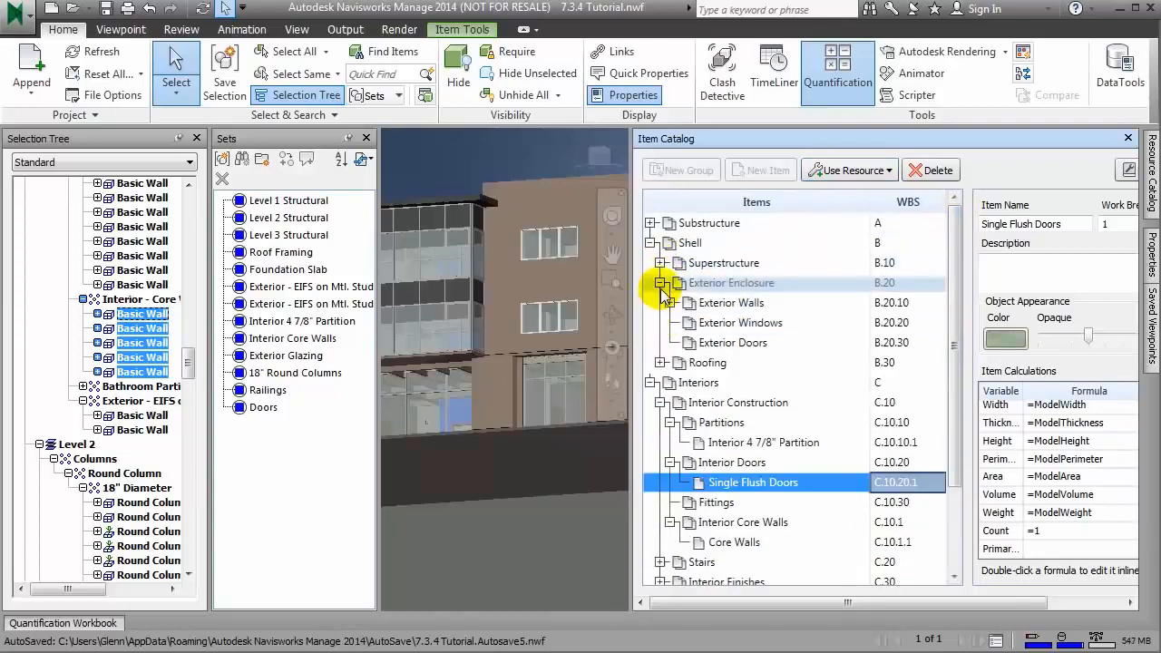
{"action": "left_click", "coordinate": [650, 223]}
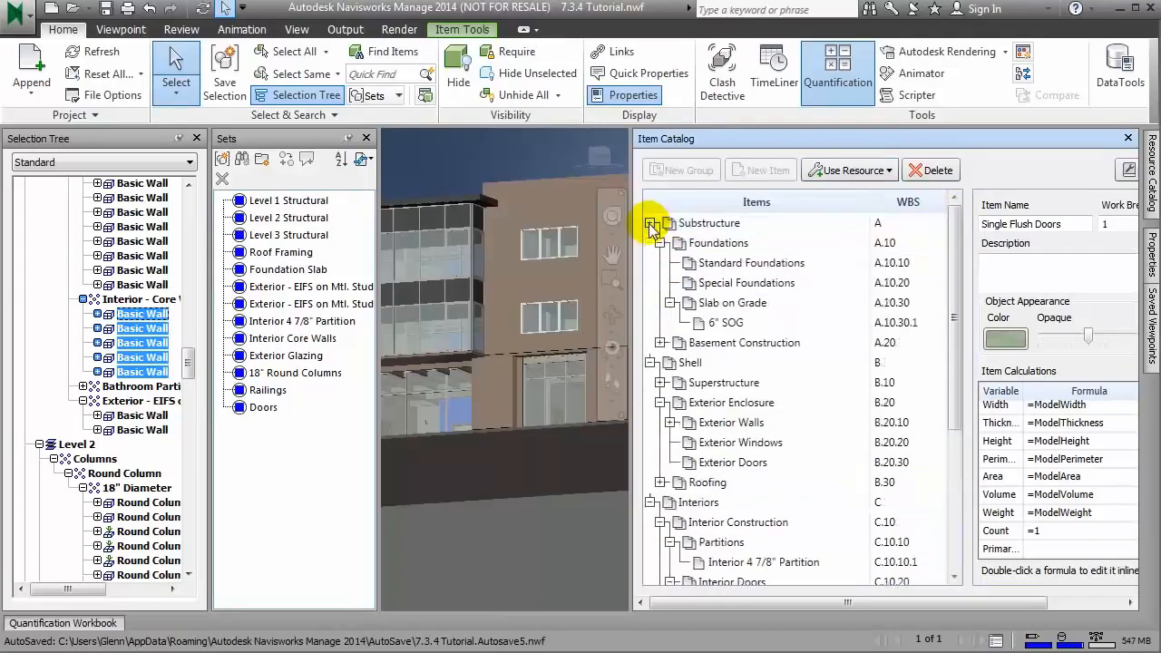
{"action": "left_click", "coordinate": [722, 324]}
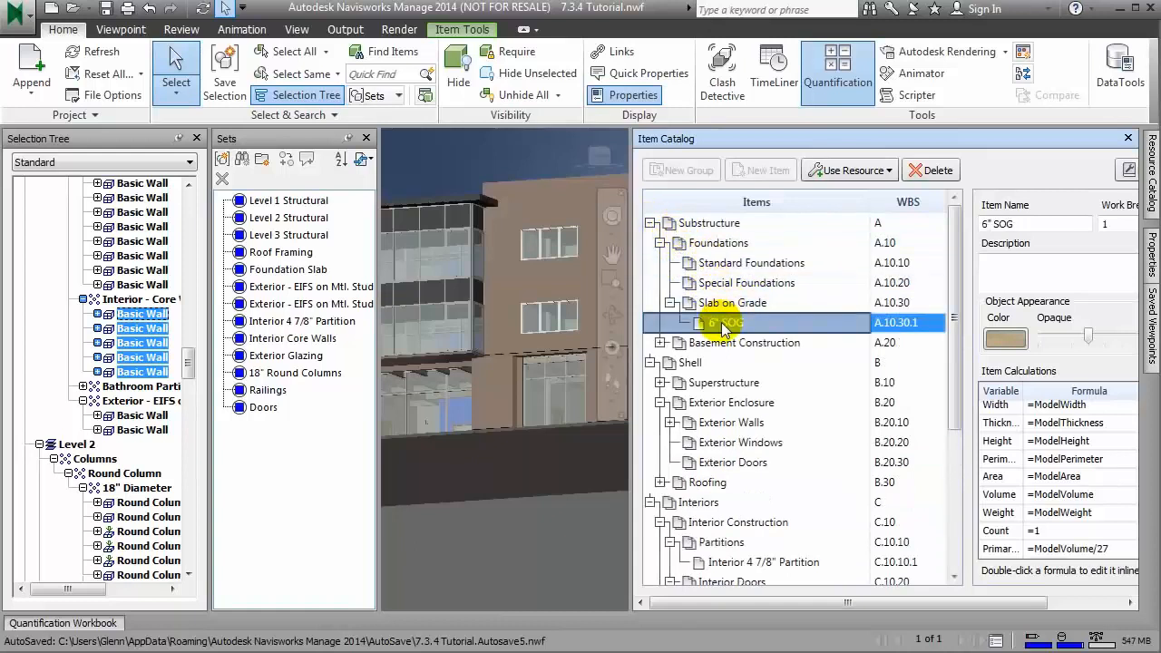
{"action": "left_click", "coordinate": [859, 170]}
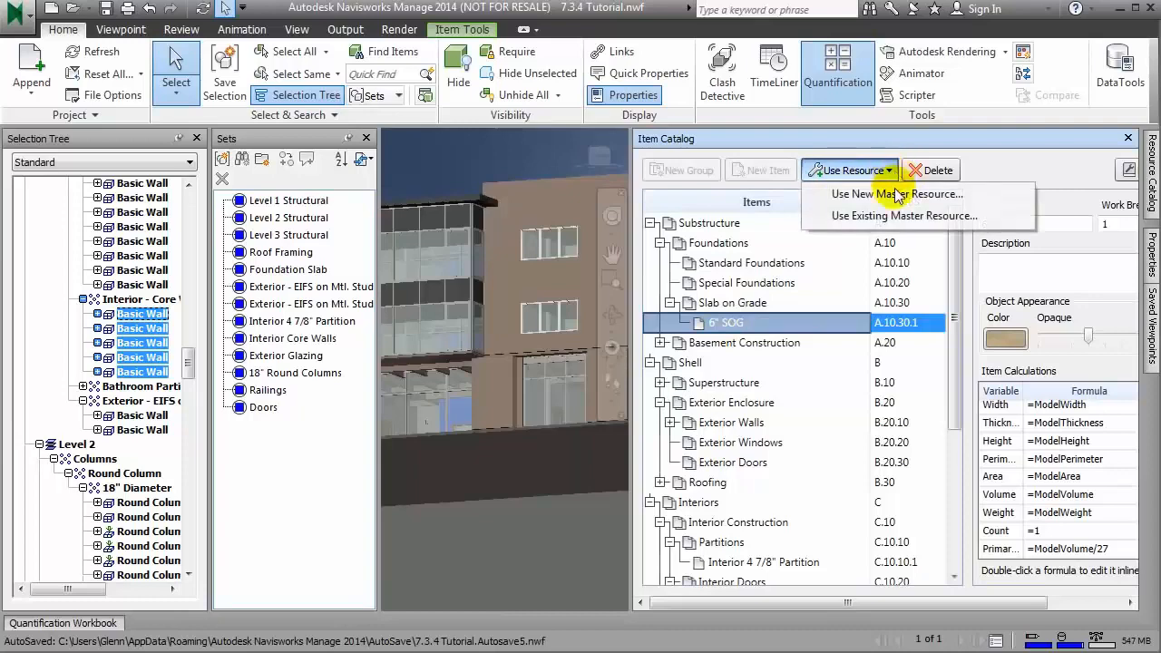
{"action": "left_click", "coordinate": [895, 219]}
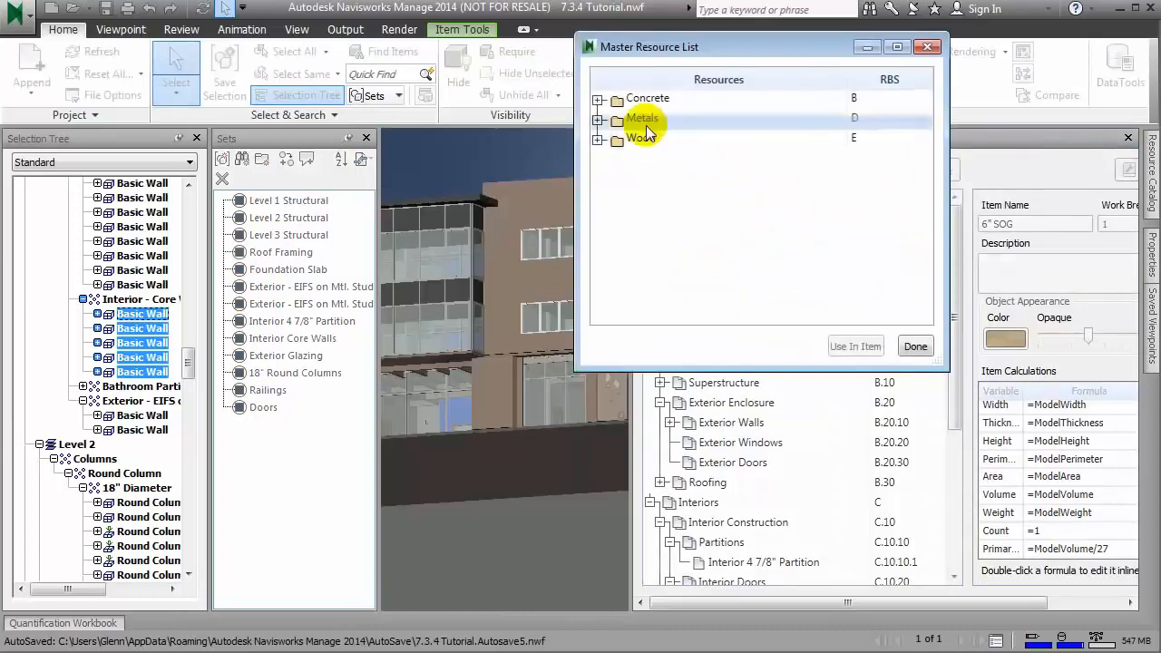
{"action": "left_click", "coordinate": [597, 98]}
{"action": "left_click", "coordinate": [668, 117]}
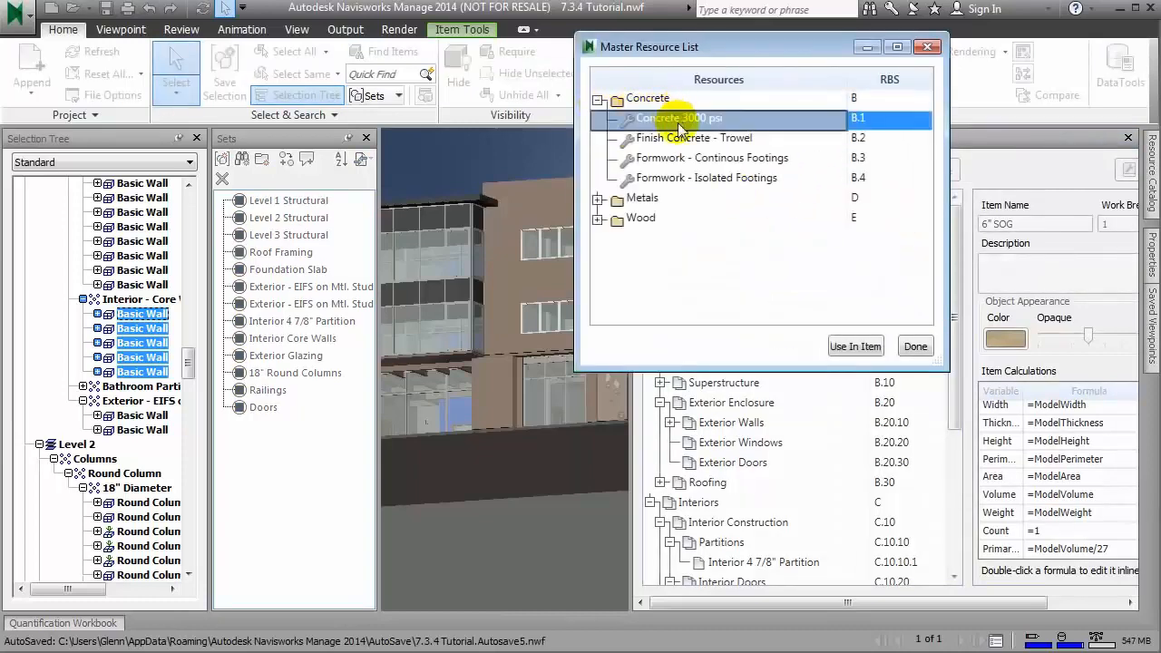
{"action": "left_click", "coordinate": [845, 347]}
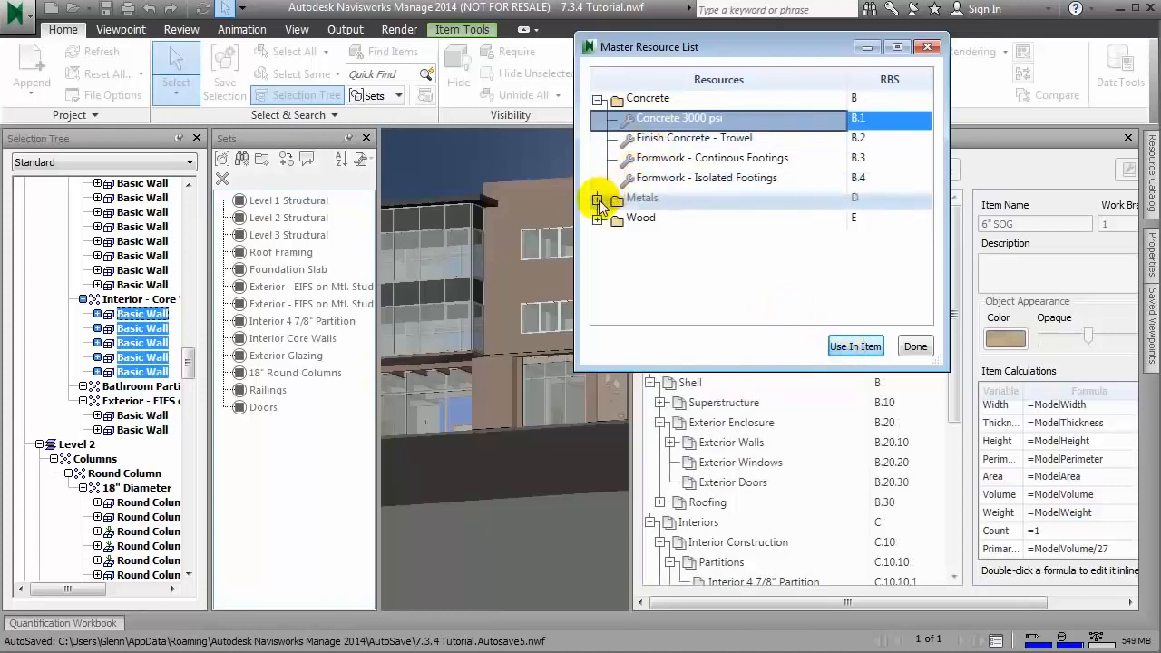
Step: Add the existing master resources Finish Concrete - Trowel and Rebar #3 to the 6" SOG item and close the Master Resource List
{"action": "left_click_drag", "start_coordinate": [708, 47], "coordinate": [354, 67]}
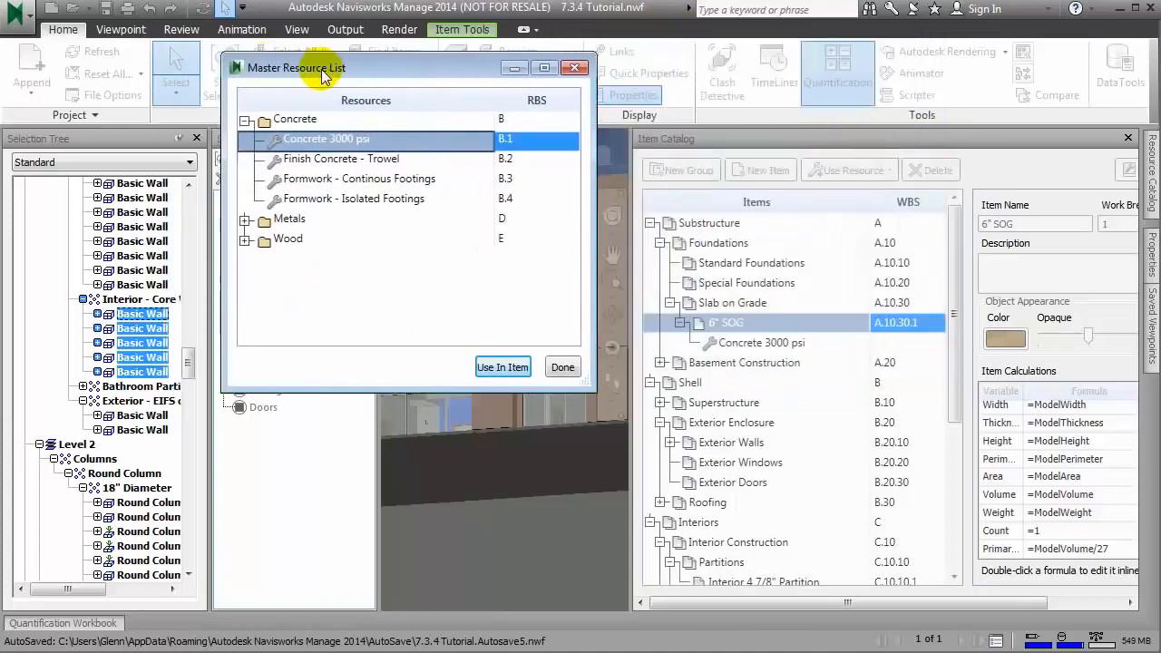
{"action": "left_click", "coordinate": [245, 220]}
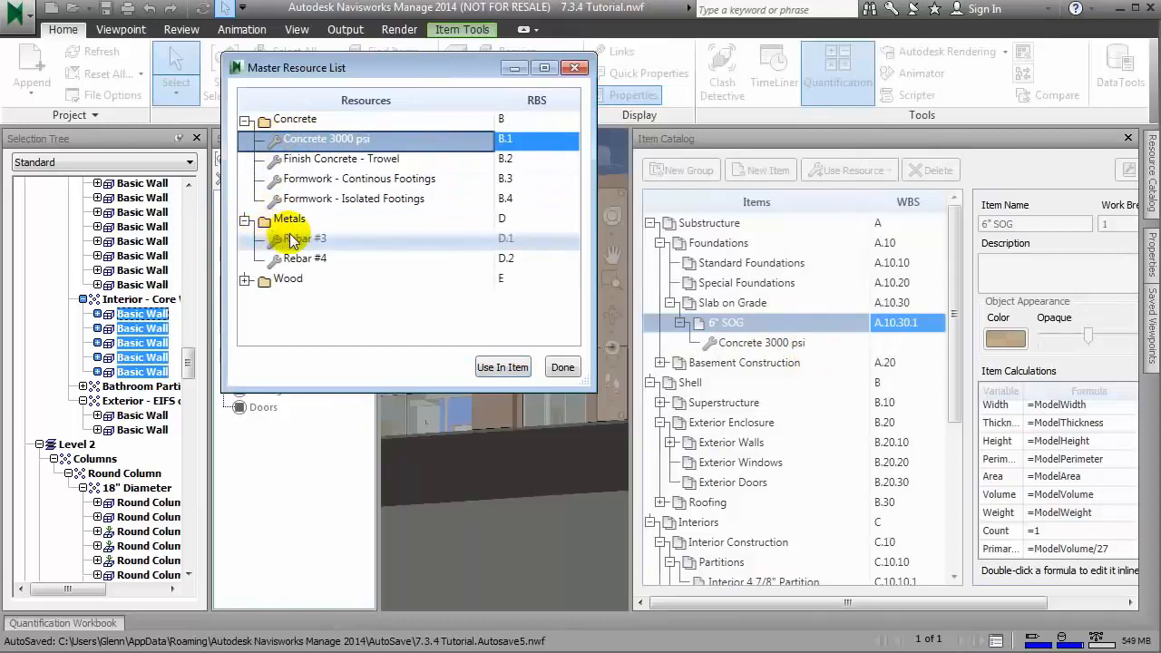
{"action": "left_click", "coordinate": [292, 240]}
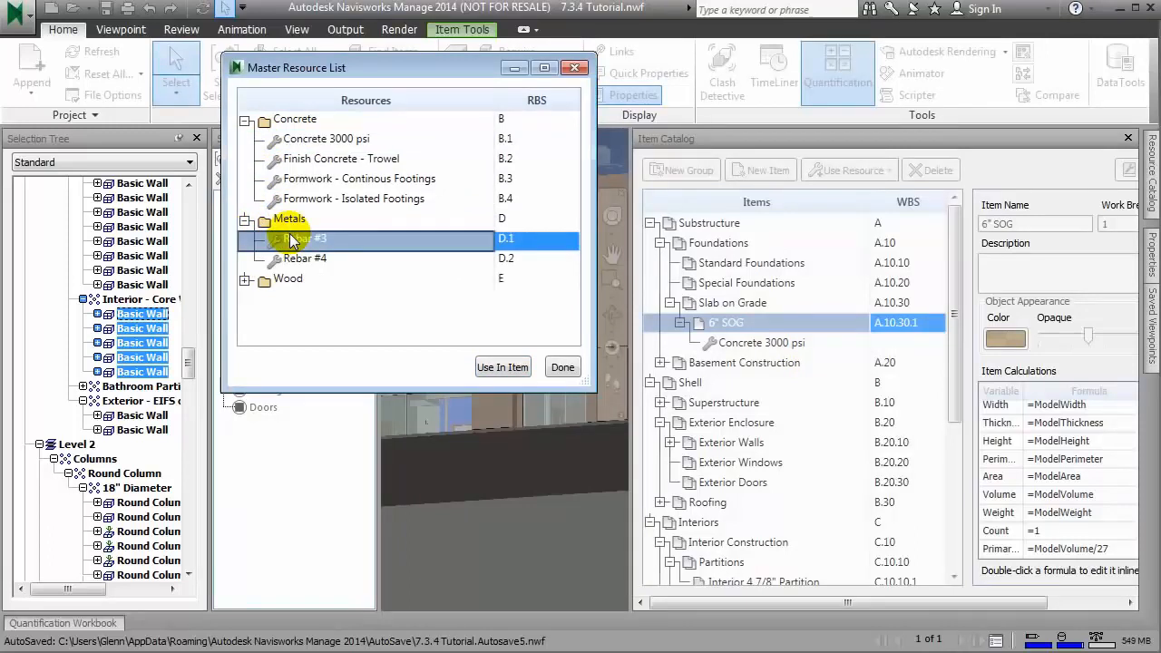
{"action": "left_click", "coordinate": [327, 159]}
{"action": "left_click", "coordinate": [487, 370]}
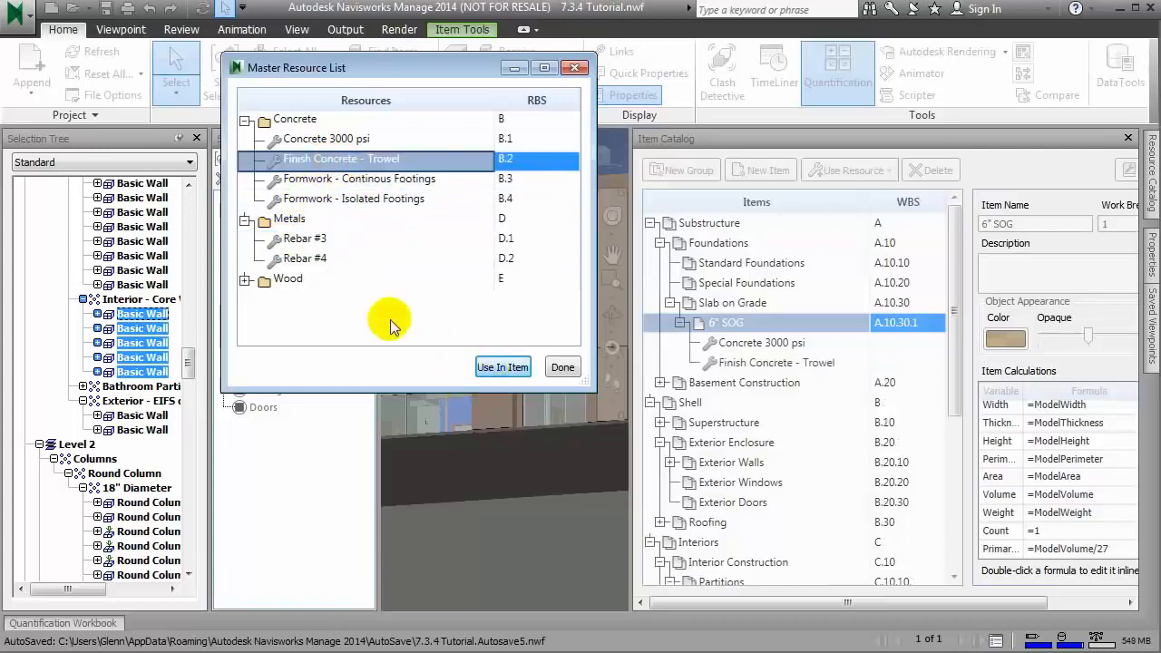
{"action": "left_click", "coordinate": [305, 238]}
{"action": "left_click", "coordinate": [493, 367]}
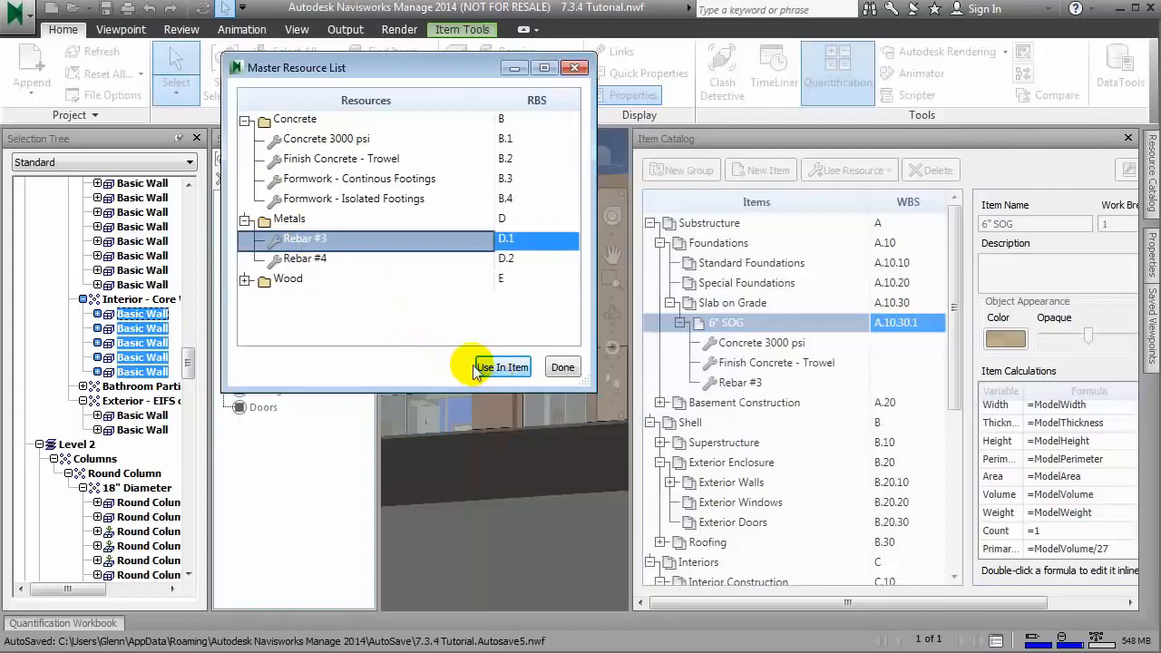
{"action": "left_click", "coordinate": [563, 368]}
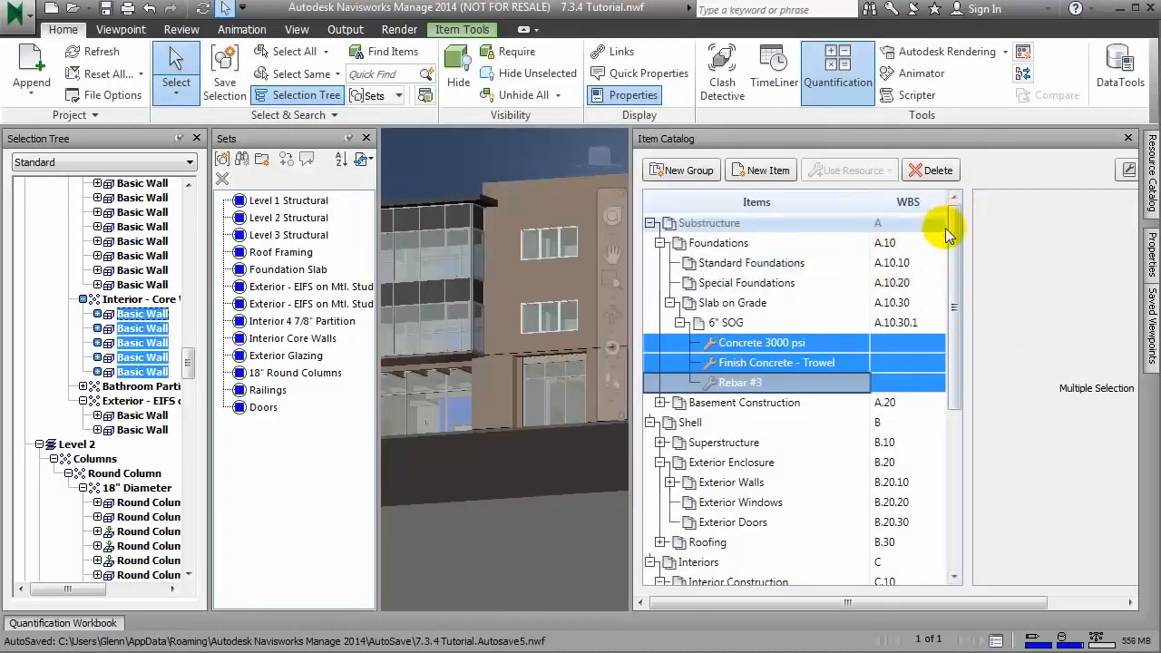
Step: Expand the Superstructure group to reach Structural Columns, and copy the Concrete 3000 psi, Finish Concrete - Trowel and Rebar #3 resources from 6" SOG
{"action": "left_click_drag", "start_coordinate": [957, 231], "coordinate": [958, 234]}
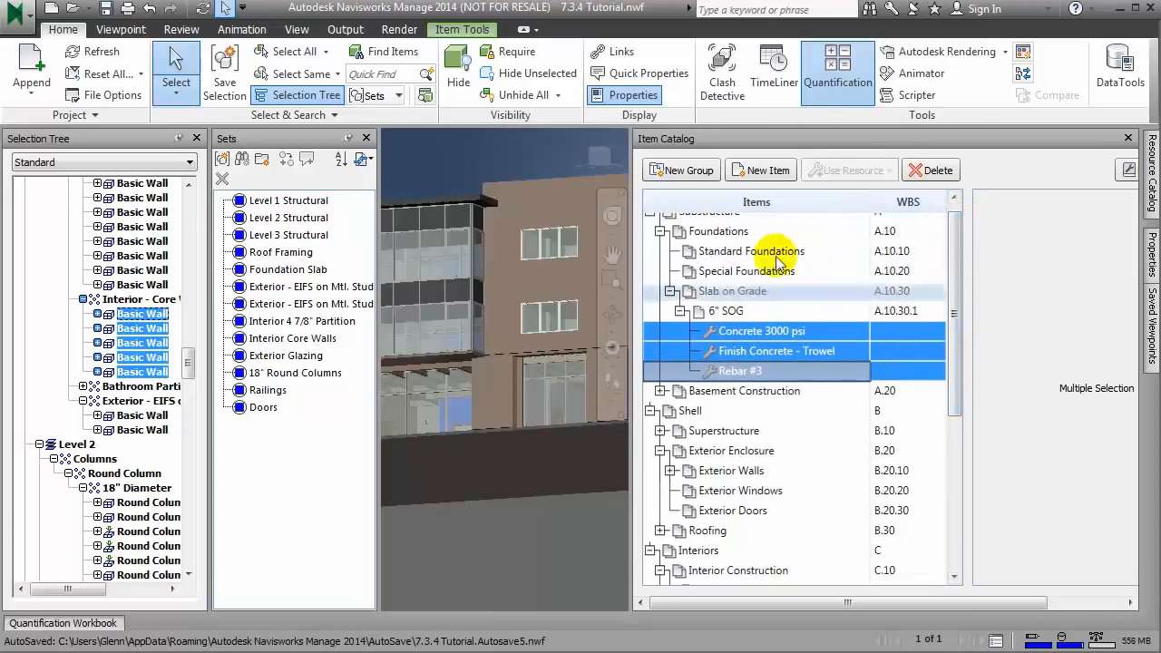
{"action": "left_click", "coordinate": [660, 231]}
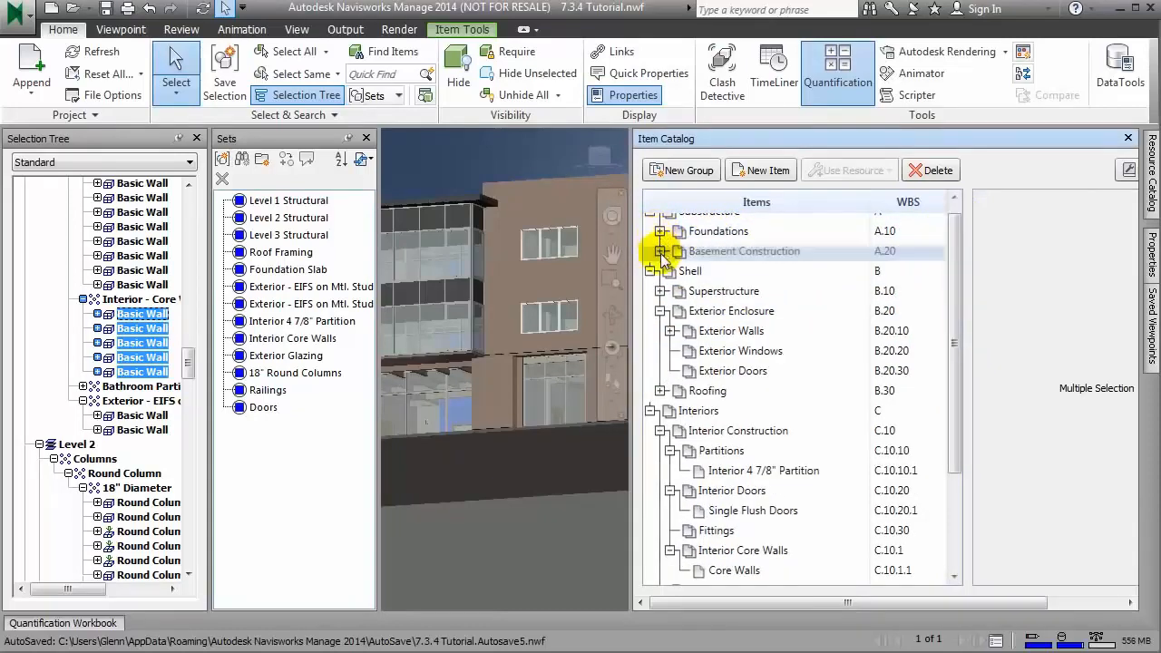
{"action": "left_click", "coordinate": [660, 231]}
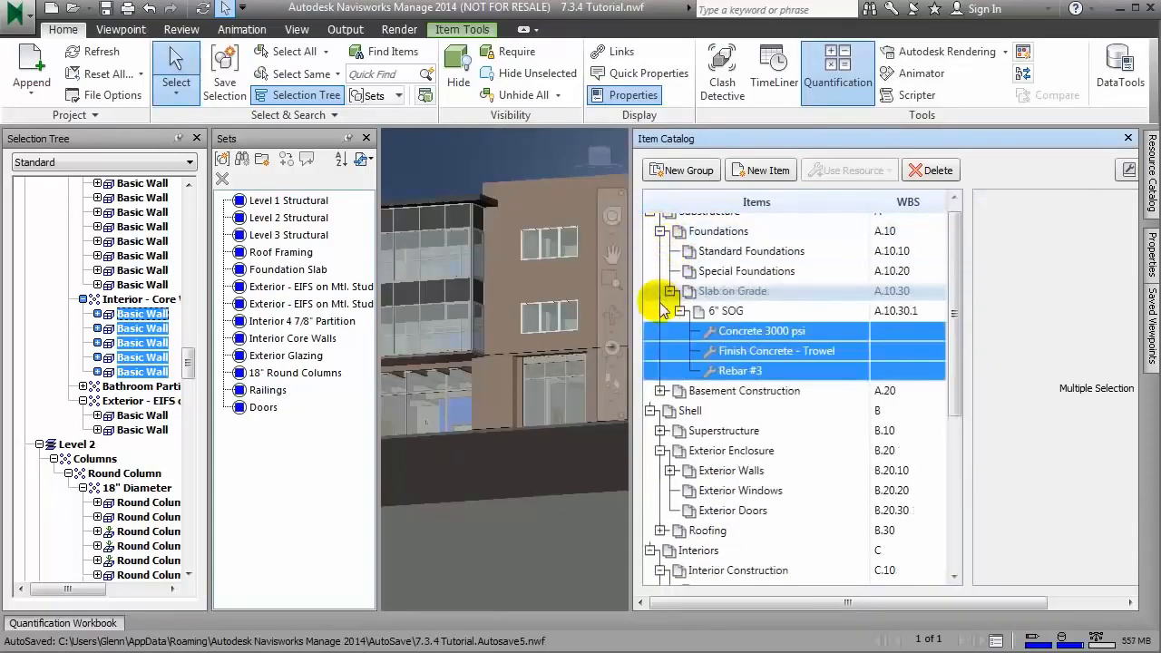
{"action": "left_click", "coordinate": [661, 431]}
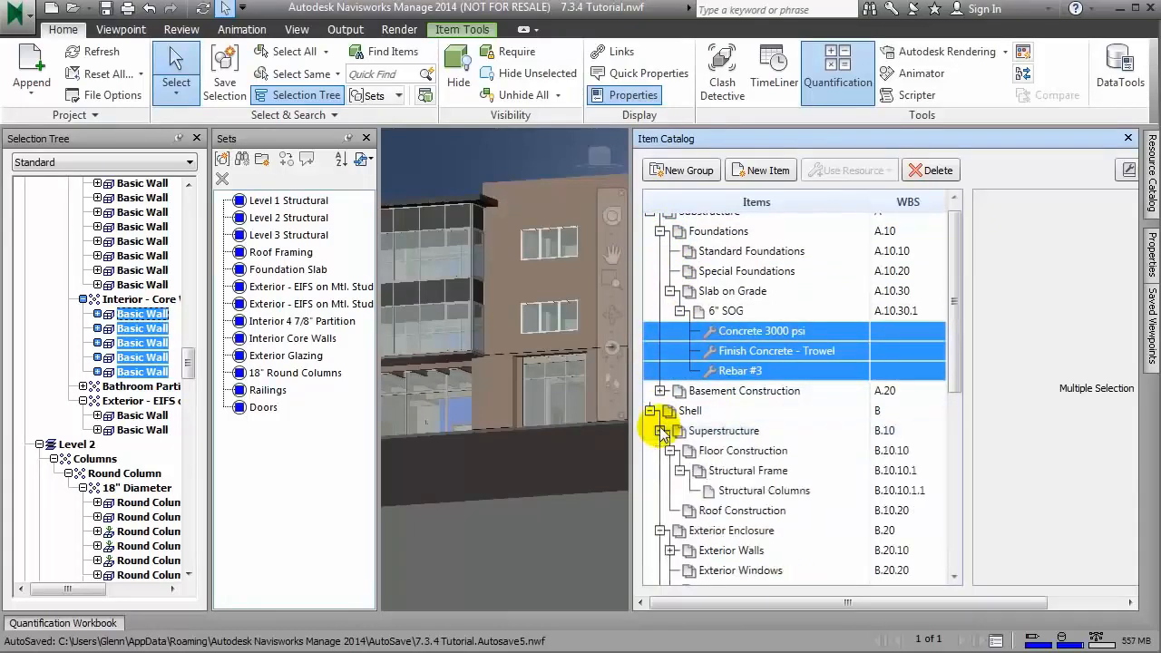
{"action": "left_click", "coordinate": [733, 500]}
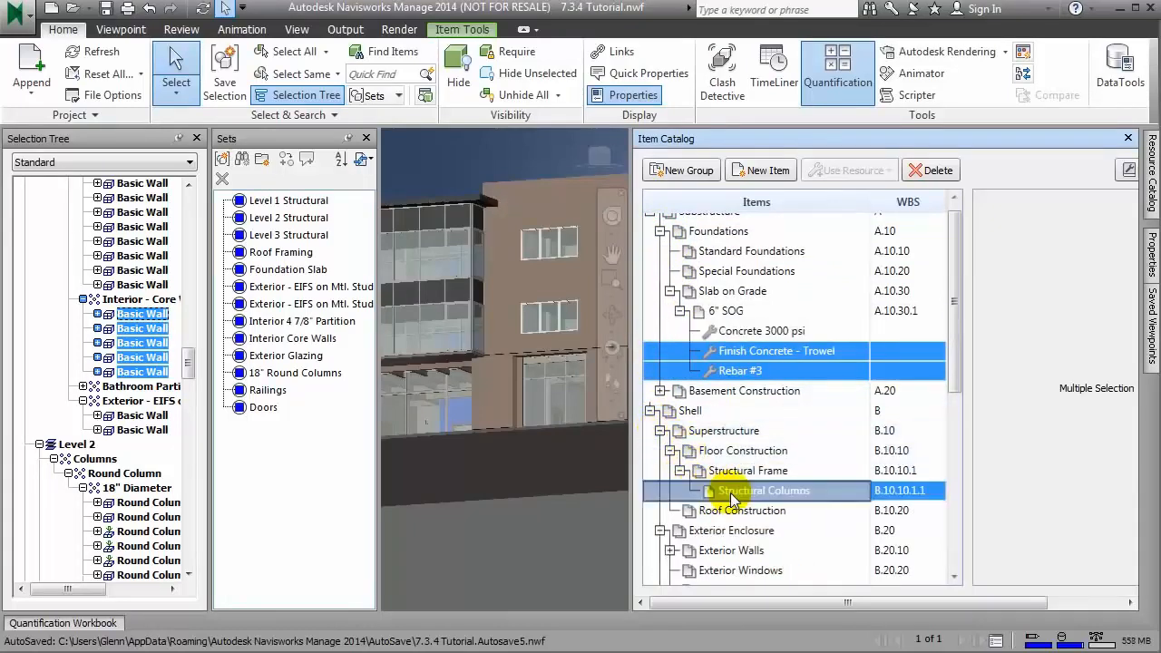
{"action": "left_click", "coordinate": [736, 371]}
{"action": "left_click", "coordinate": [738, 331], "text": "shift"}
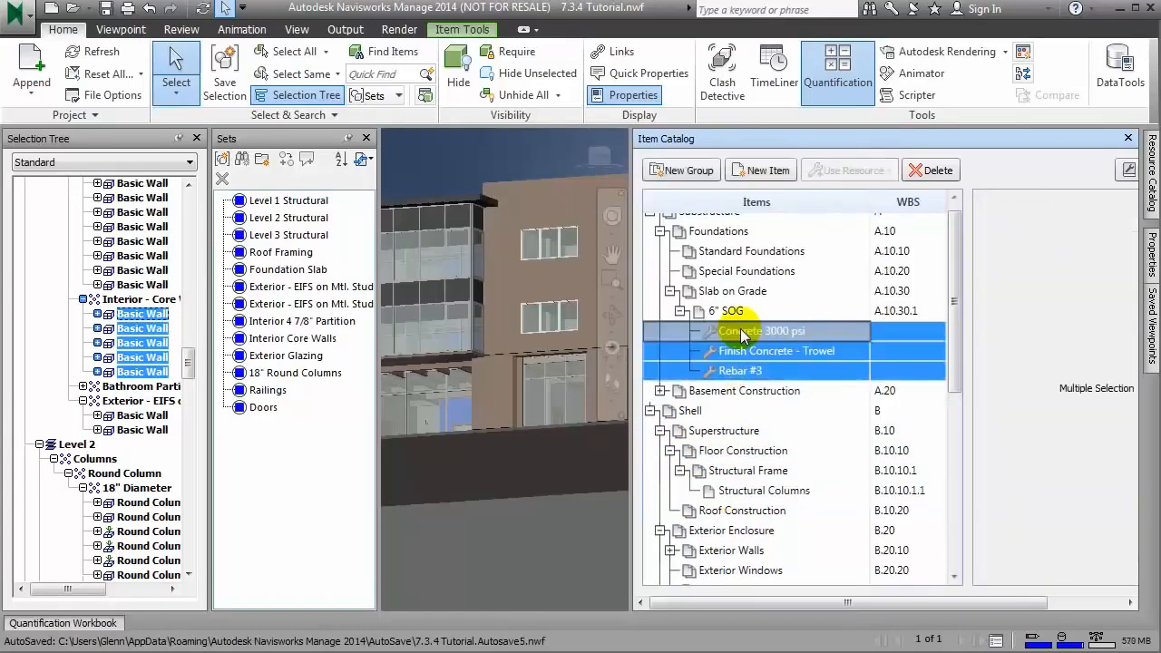
{"action": "right_click", "coordinate": [740, 330]}
{"action": "left_click", "coordinate": [784, 363]}
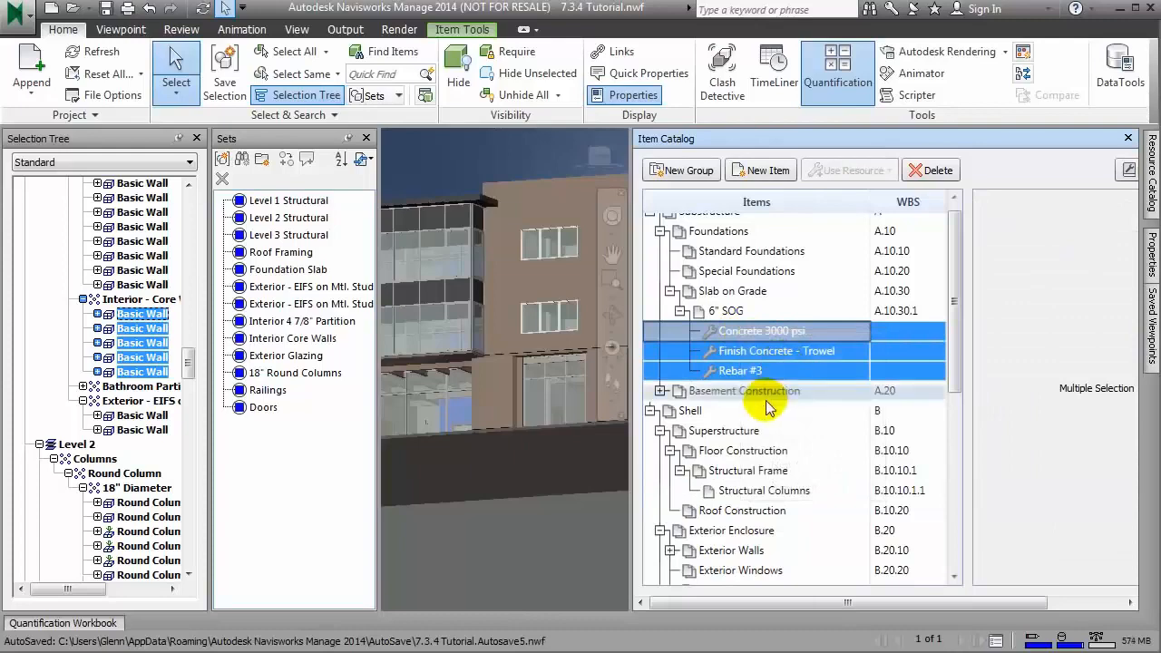
Step: Paste the copied resources into the Structural Columns item under Structural Frame, and collapse the Shell group
{"action": "left_click", "coordinate": [747, 490]}
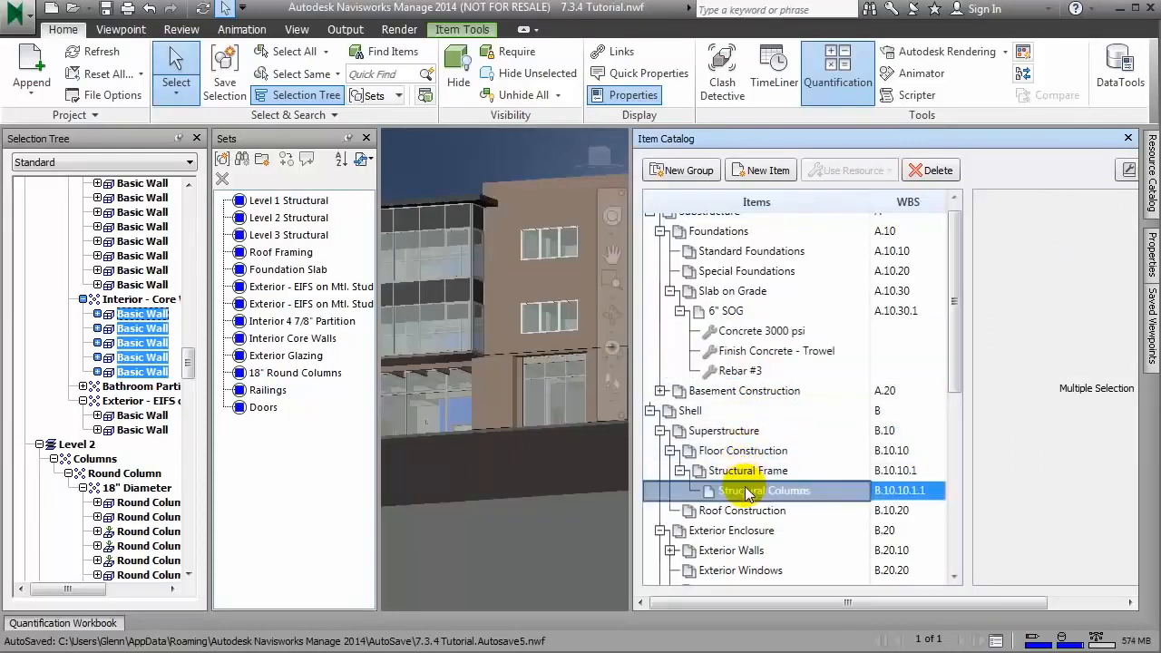
{"action": "right_click", "coordinate": [747, 491]}
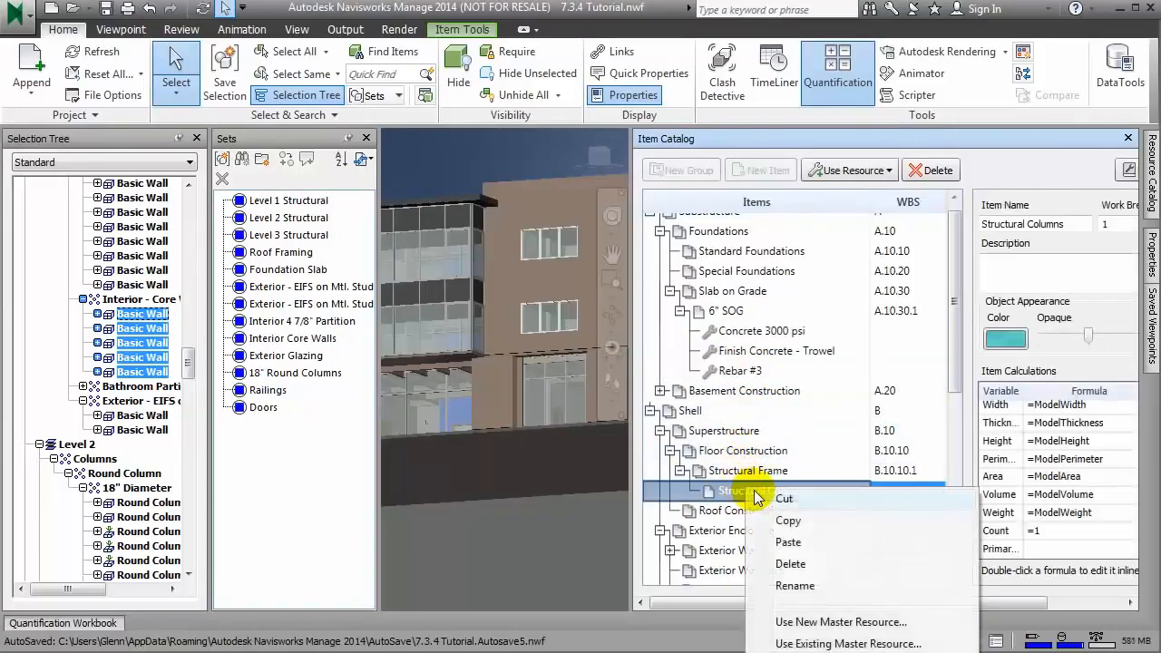
{"action": "left_click", "coordinate": [790, 542]}
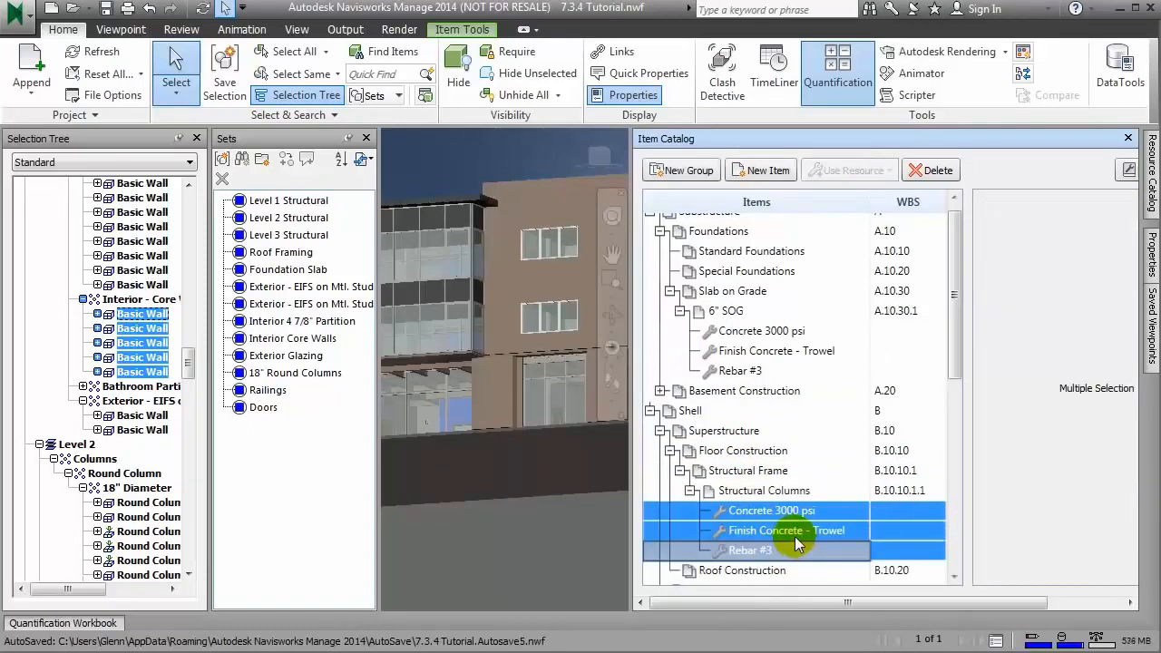
{"action": "left_click", "coordinate": [679, 471]}
{"action": "left_click", "coordinate": [660, 430]}
{"action": "left_click", "coordinate": [649, 411]}
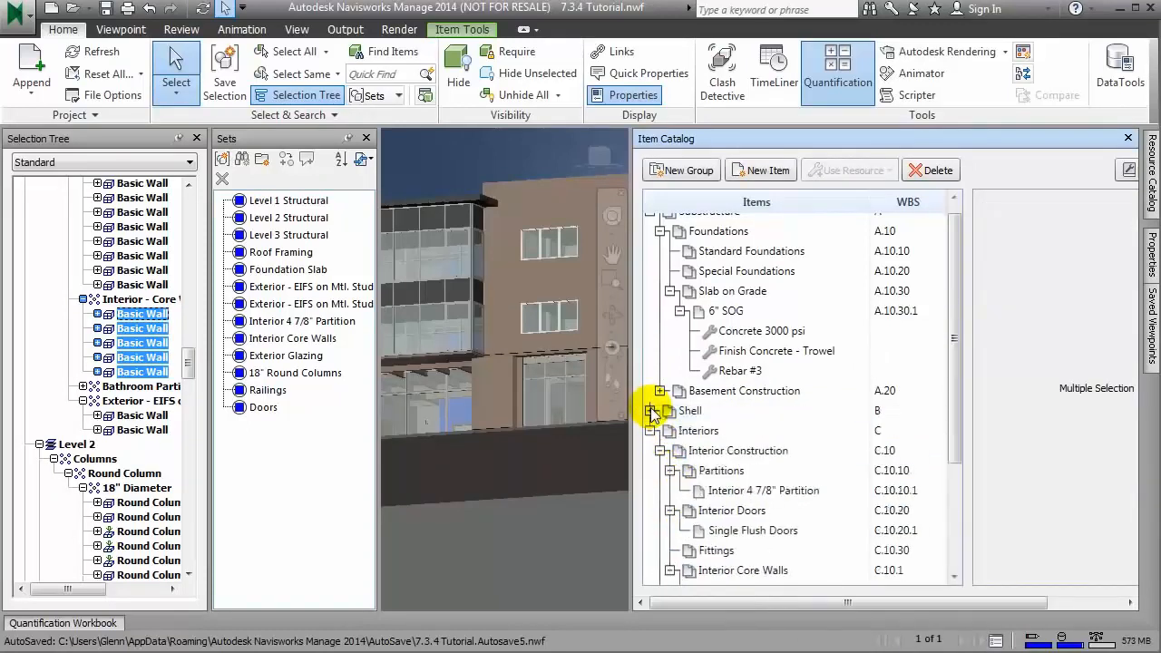
Step: Use the existing master resource 2x4 Wood Studs 16" OC in the Interior 4 7/8" Partition item and close the Master Resource List
{"action": "left_click", "coordinate": [670, 291]}
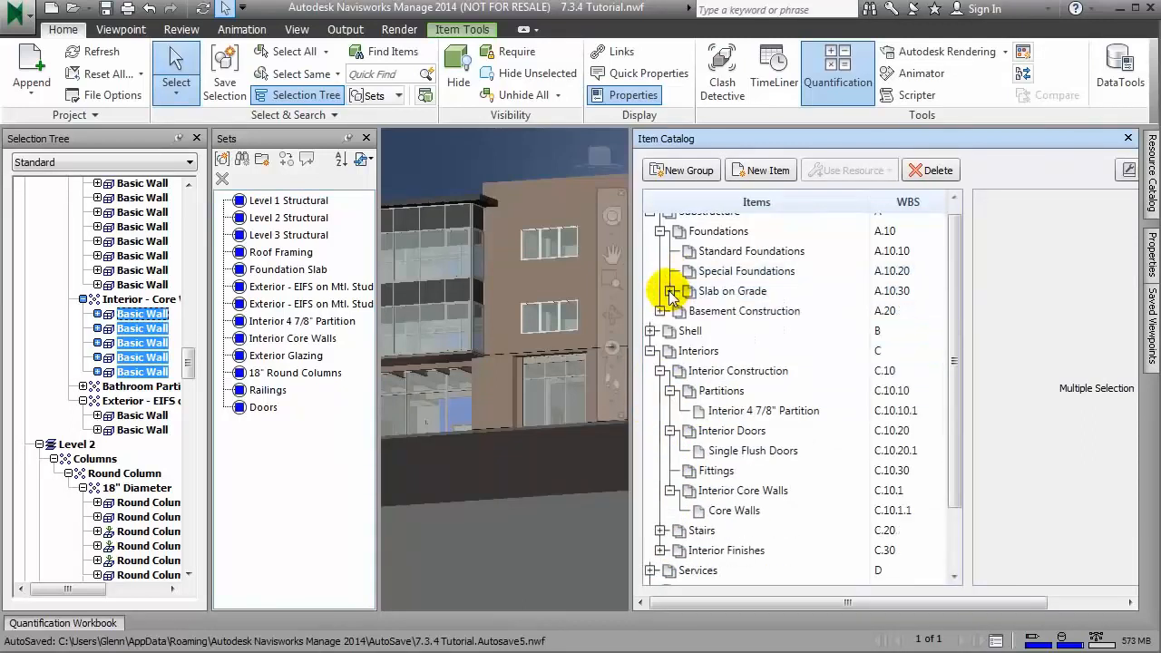
{"action": "left_click", "coordinate": [733, 413]}
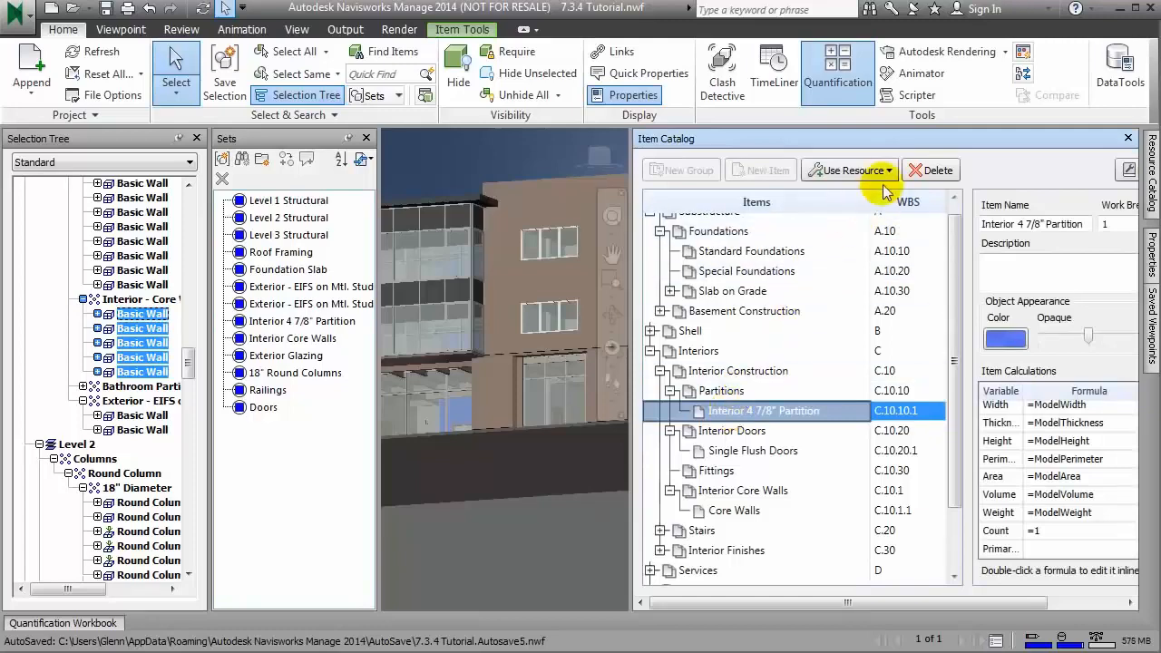
{"action": "left_click", "coordinate": [857, 171]}
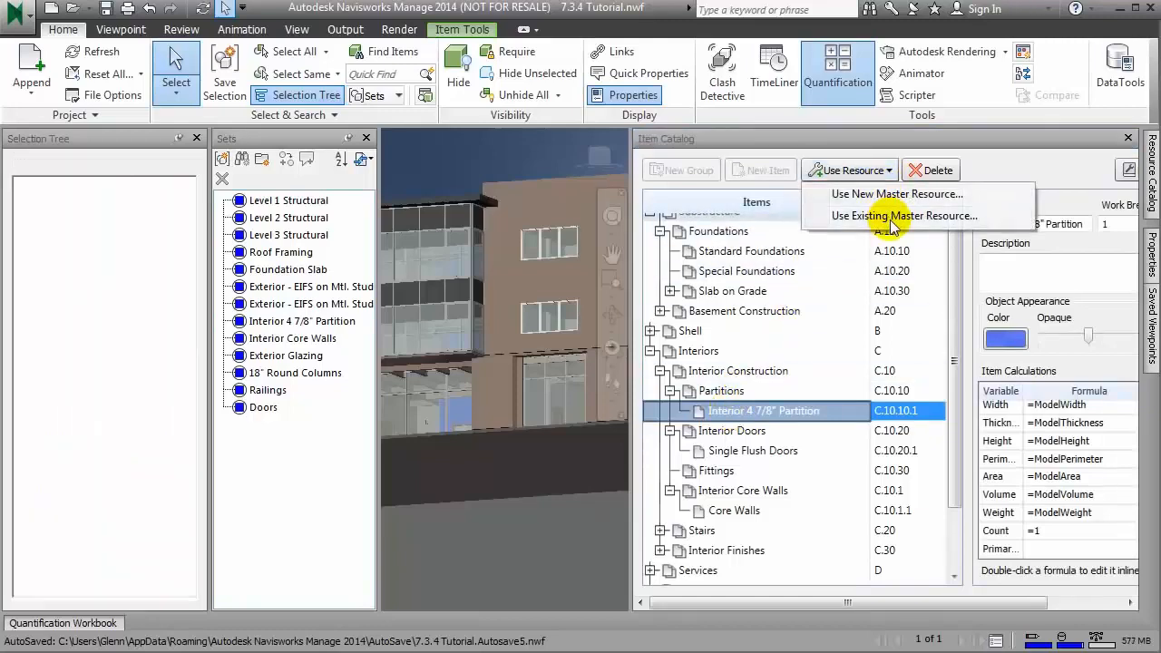
{"action": "left_click", "coordinate": [894, 218]}
{"action": "left_click", "coordinate": [598, 139]}
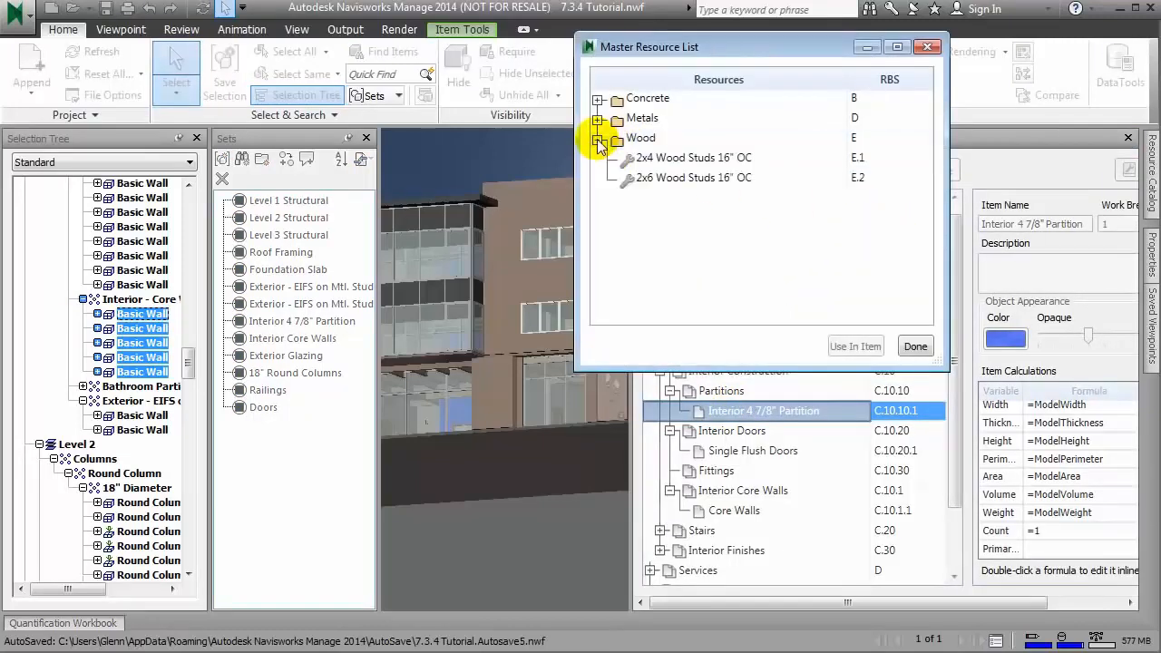
{"action": "left_click", "coordinate": [687, 161]}
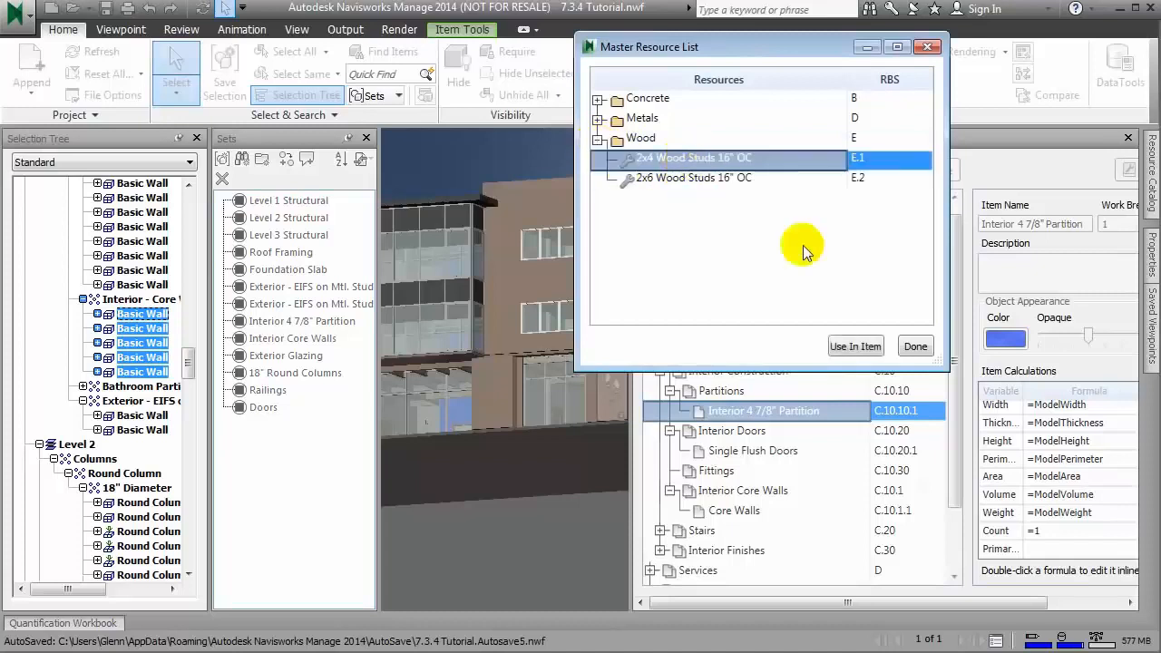
{"action": "left_click", "coordinate": [855, 346]}
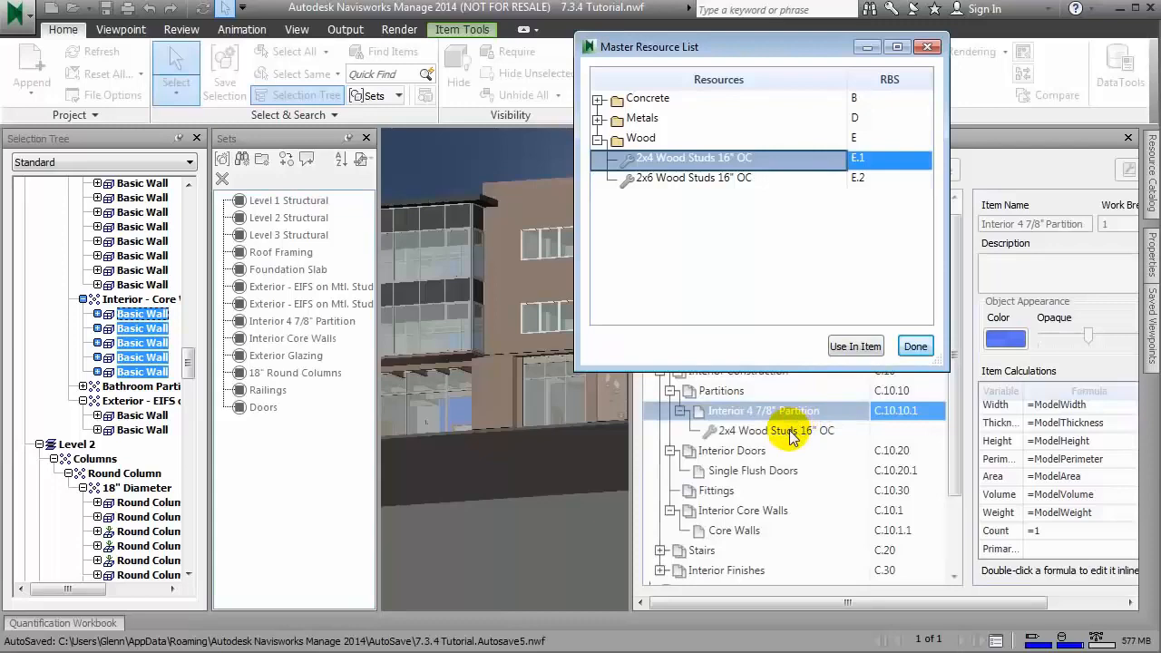
{"action": "left_click", "coordinate": [915, 346]}
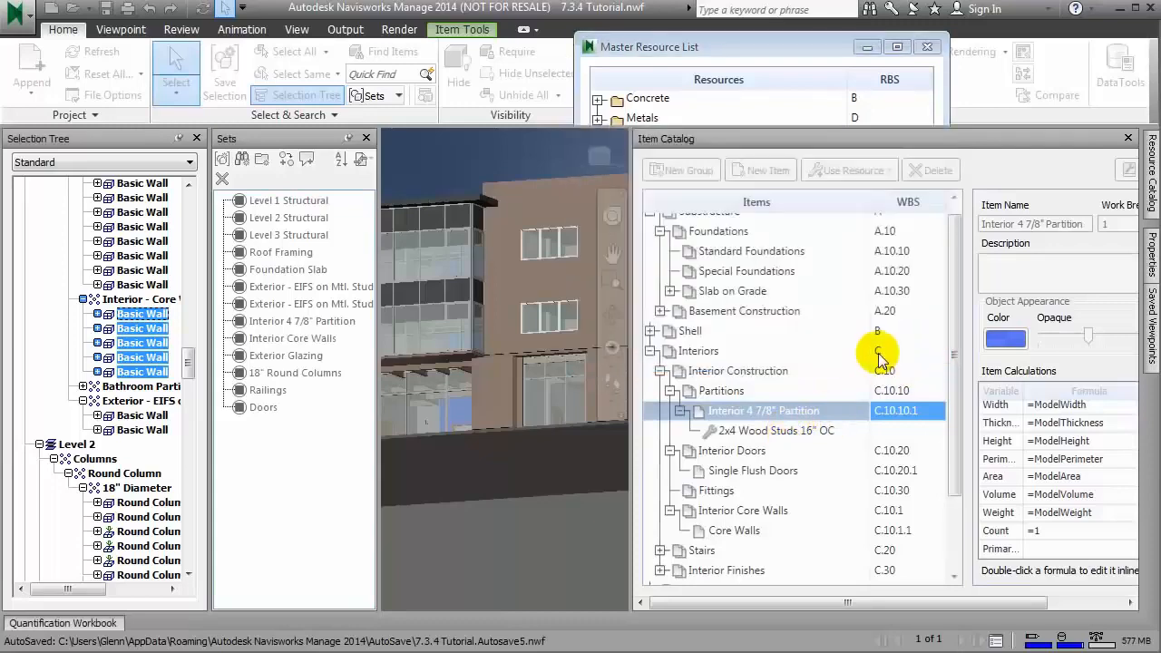
Step: Copy the 2x4 Wood Studs 16" OC resource from Interior 4 7/8" Partition and paste it into the Core Walls item
{"action": "left_click", "coordinate": [788, 431]}
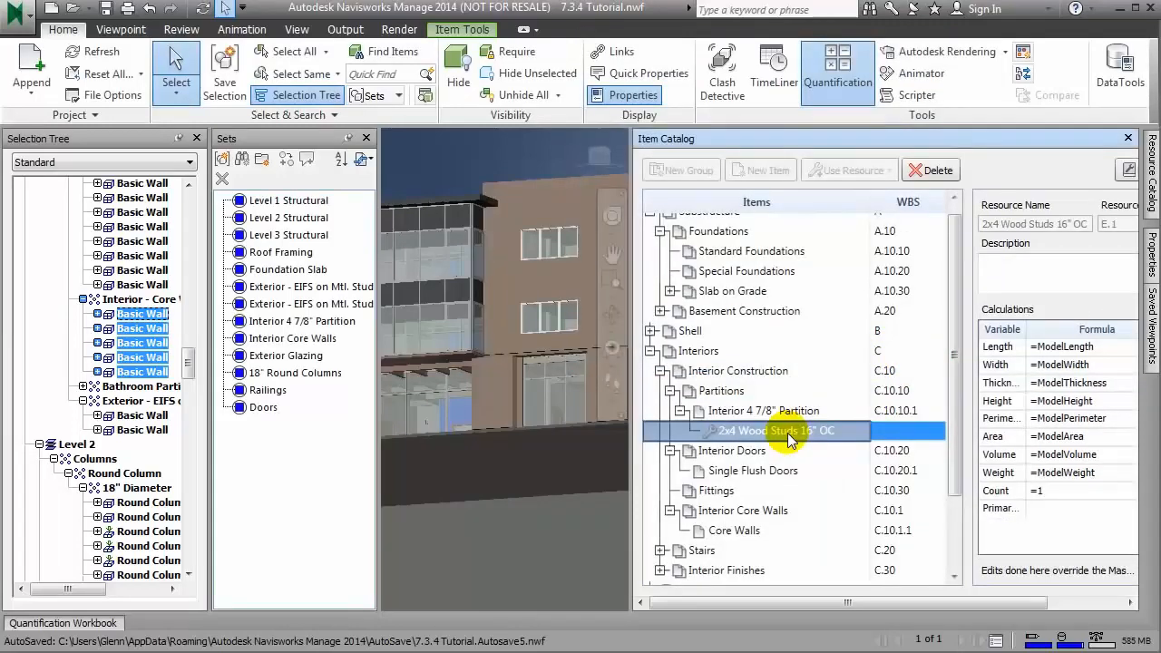
{"action": "right_click", "coordinate": [787, 433]}
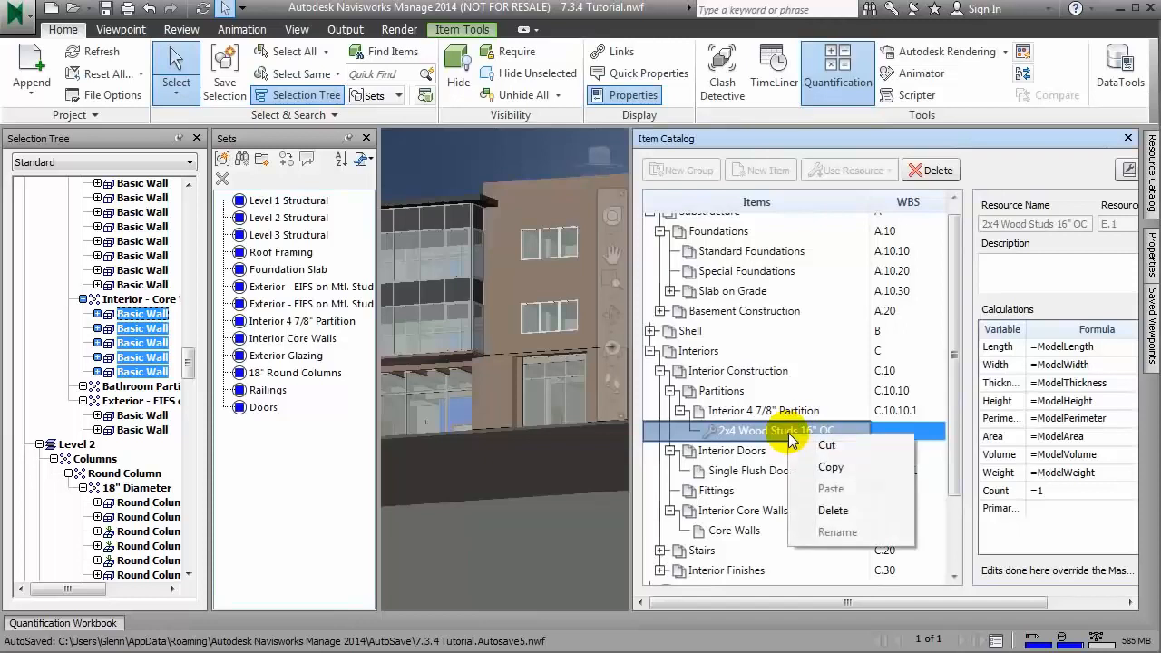
{"action": "left_click", "coordinate": [827, 470]}
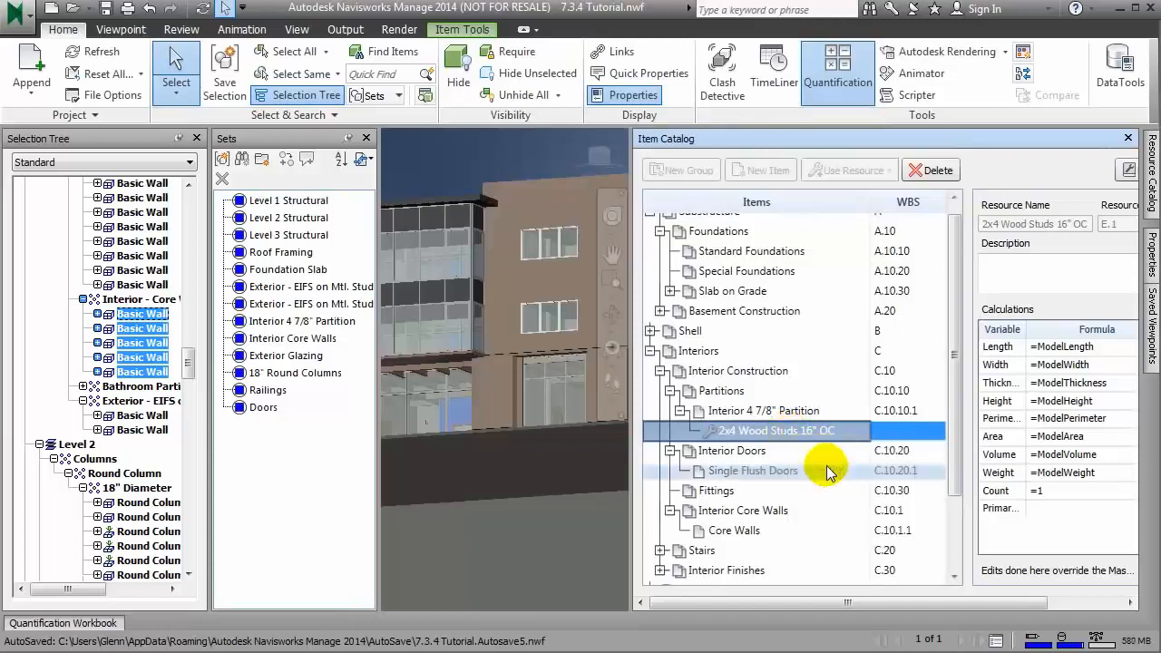
{"action": "left_click", "coordinate": [738, 532]}
{"action": "right_click", "coordinate": [740, 532]}
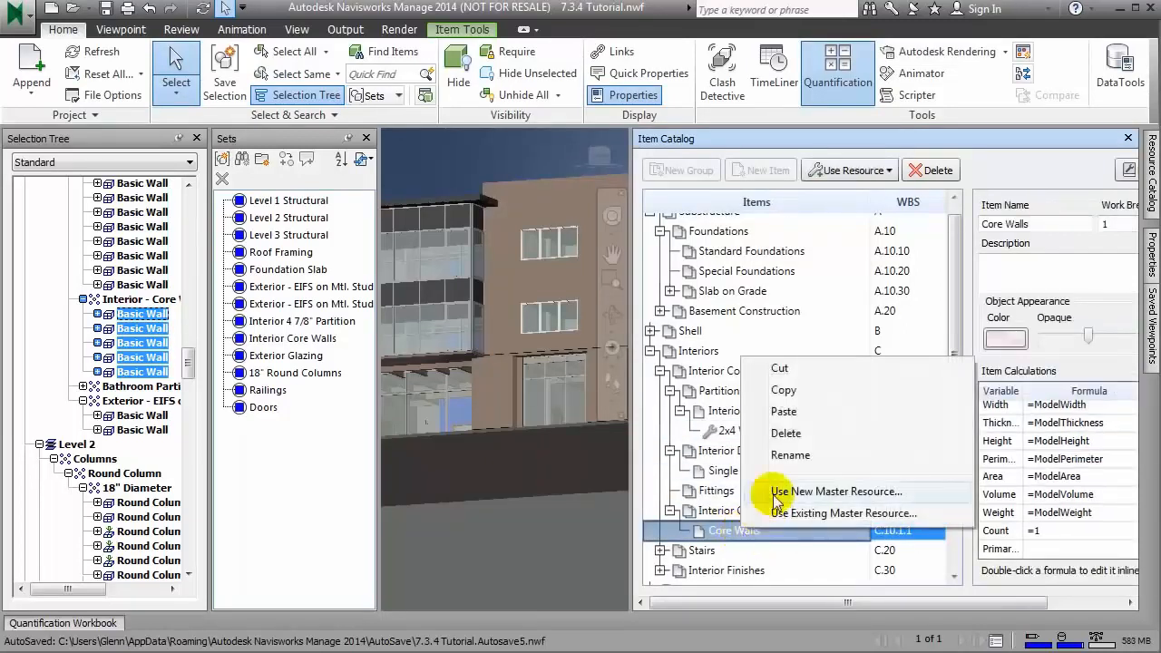
{"action": "left_click", "coordinate": [784, 413]}
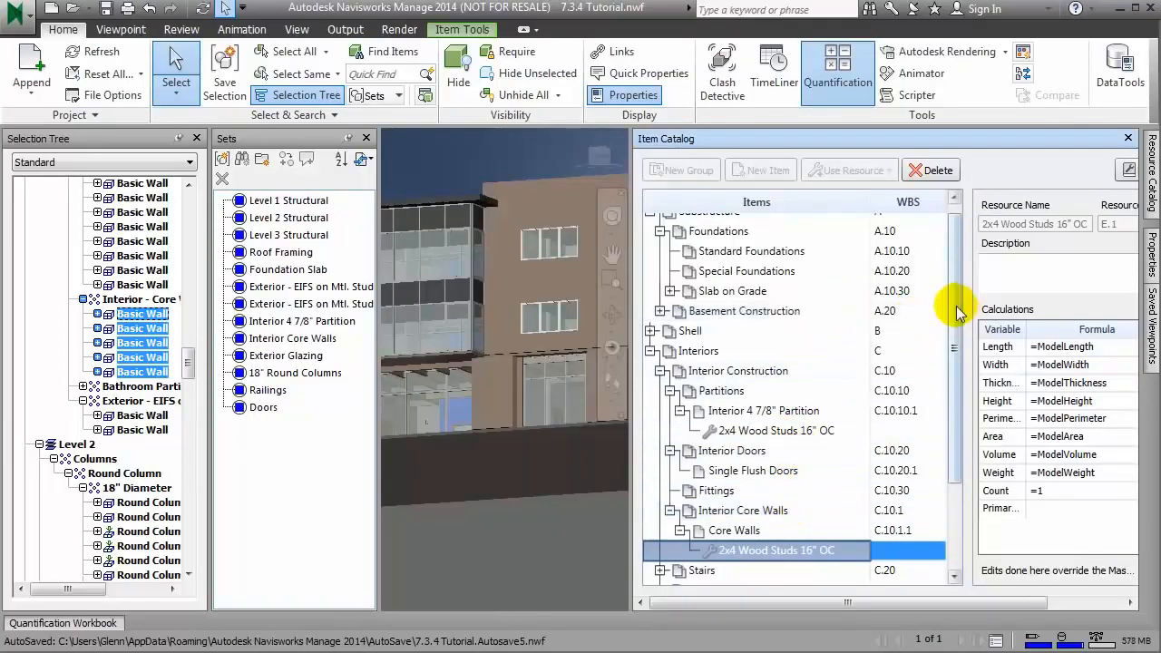
Step: Set the primary quantity formula of the Concrete 3000 psi resource under 6" SOG to =Volume*150/2000
{"action": "left_click_drag", "start_coordinate": [956, 330], "coordinate": [960, 413]}
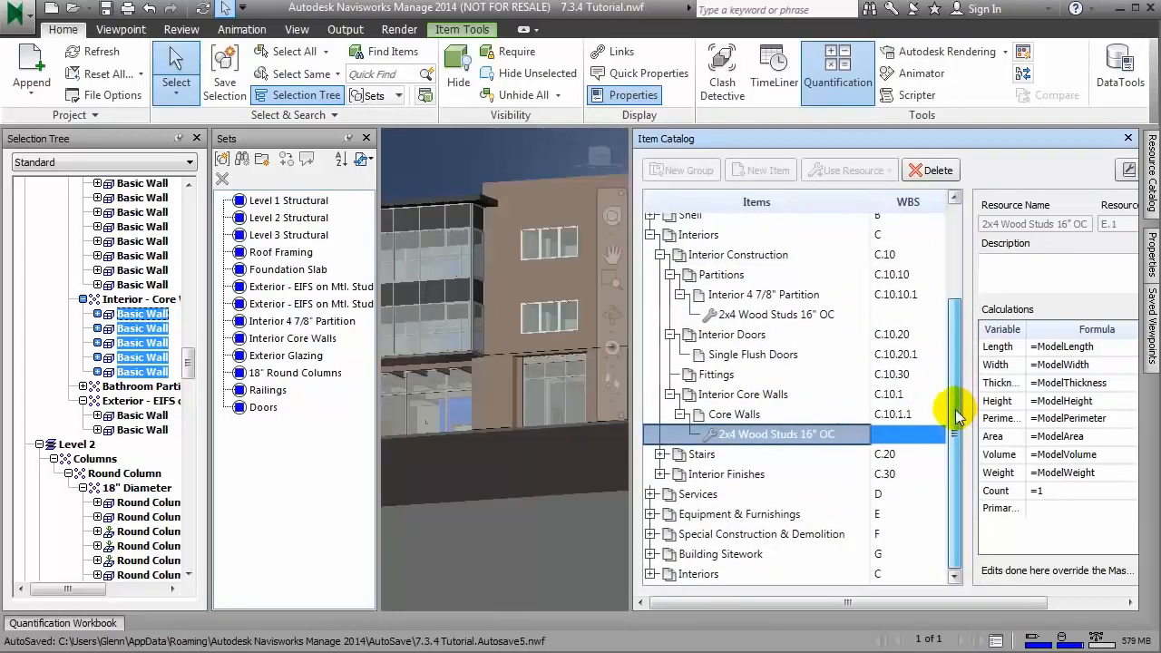
{"action": "left_click_drag", "start_coordinate": [958, 392], "coordinate": [957, 324]}
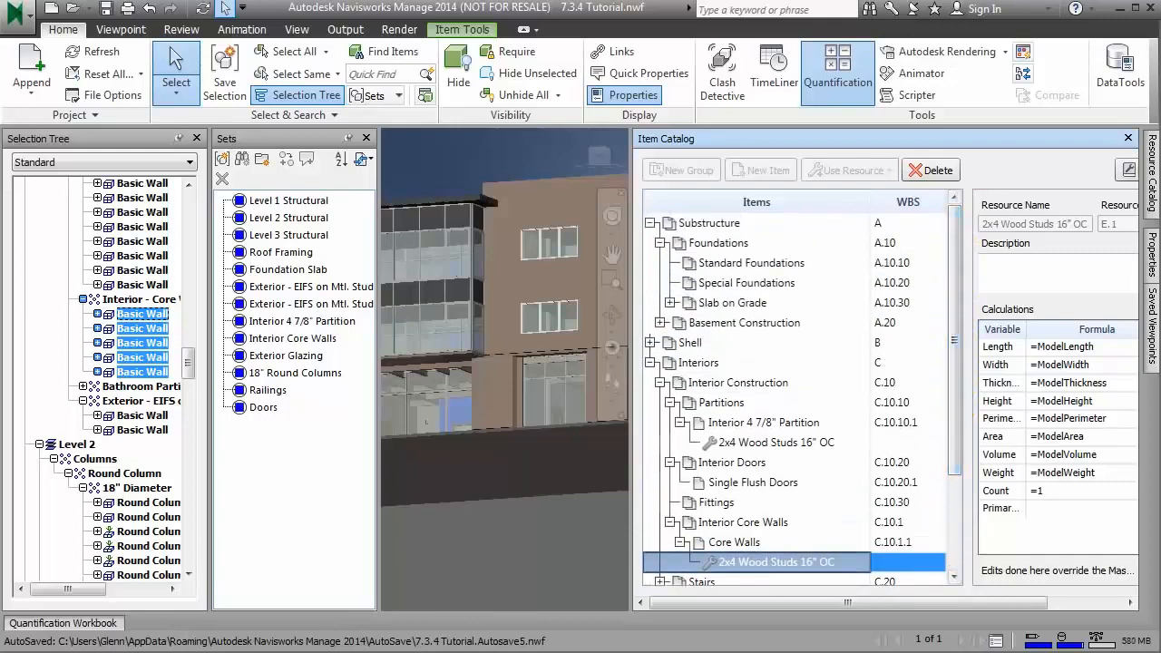
{"action": "left_click", "coordinate": [670, 303]}
{"action": "left_click", "coordinate": [739, 343]}
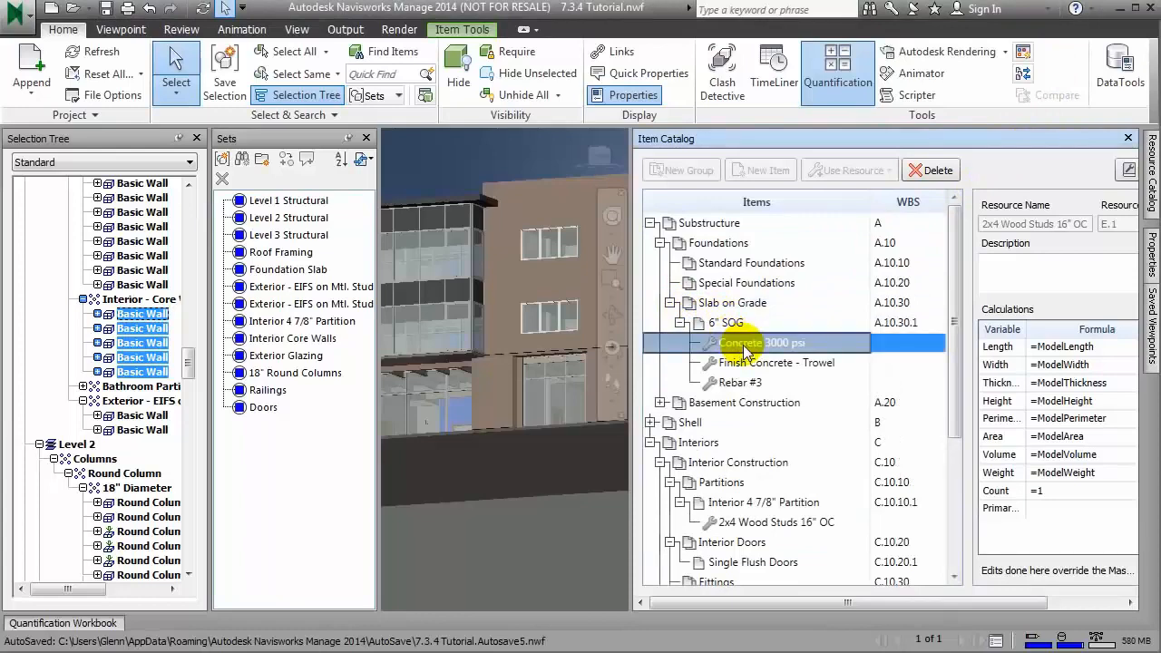
{"action": "left_click_drag", "start_coordinate": [645, 349], "coordinate": [498, 351]}
{"action": "type", "text": "/2000"}
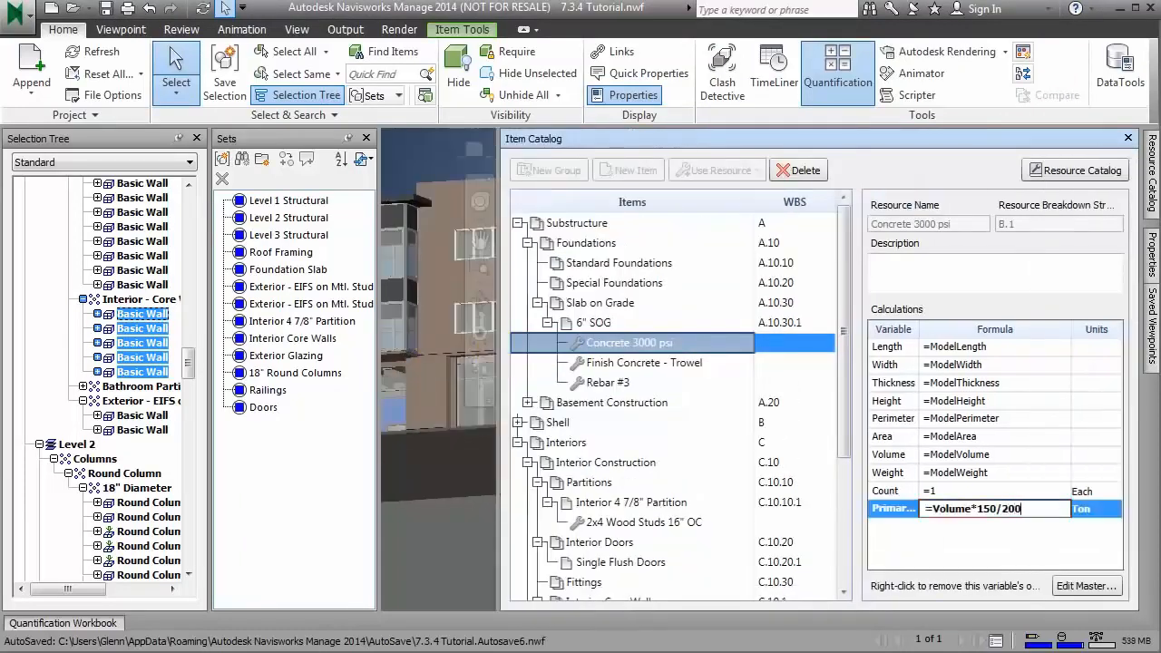
{"action": "key", "text": "Tab"}
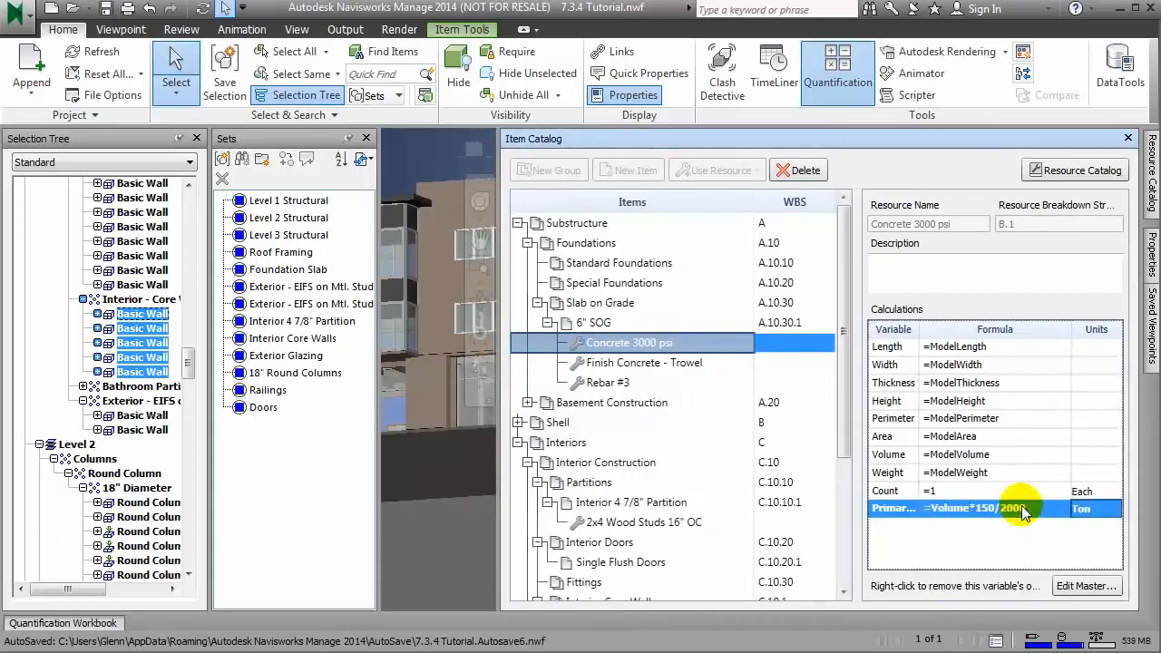
Step: Open and enlarge the Quantification Workbook, narrow its Area and Name columns, and inspect the primary quantity of Concrete 3000 psi
{"action": "left_click", "coordinate": [61, 623]}
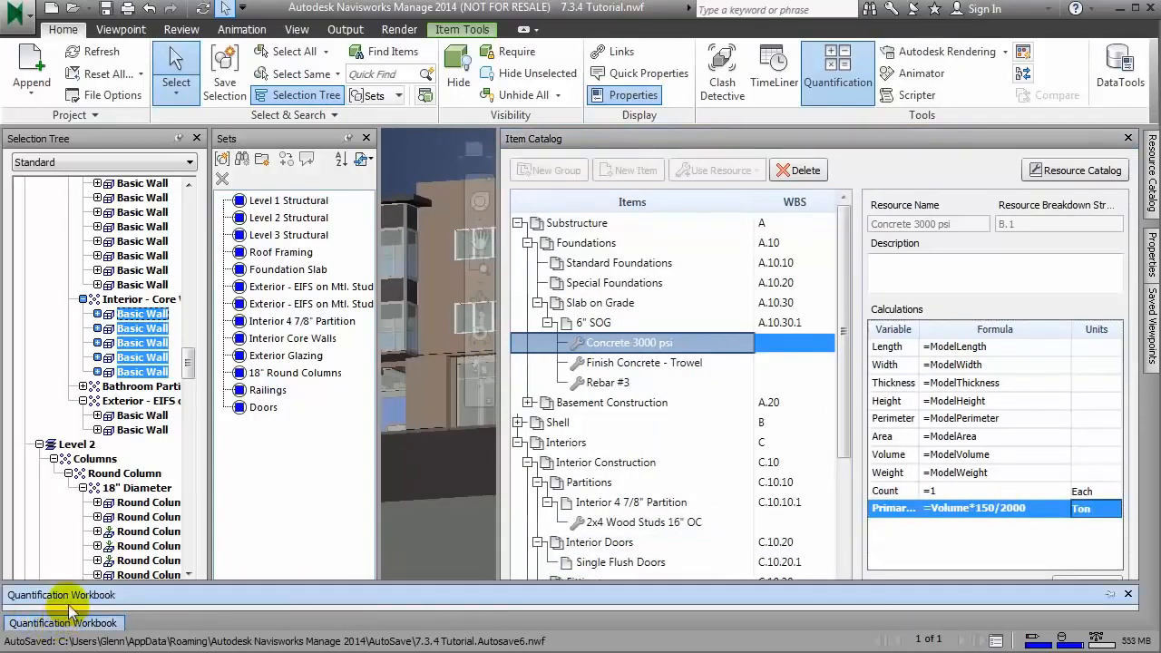
{"action": "left_click_drag", "start_coordinate": [83, 583], "coordinate": [108, 435]}
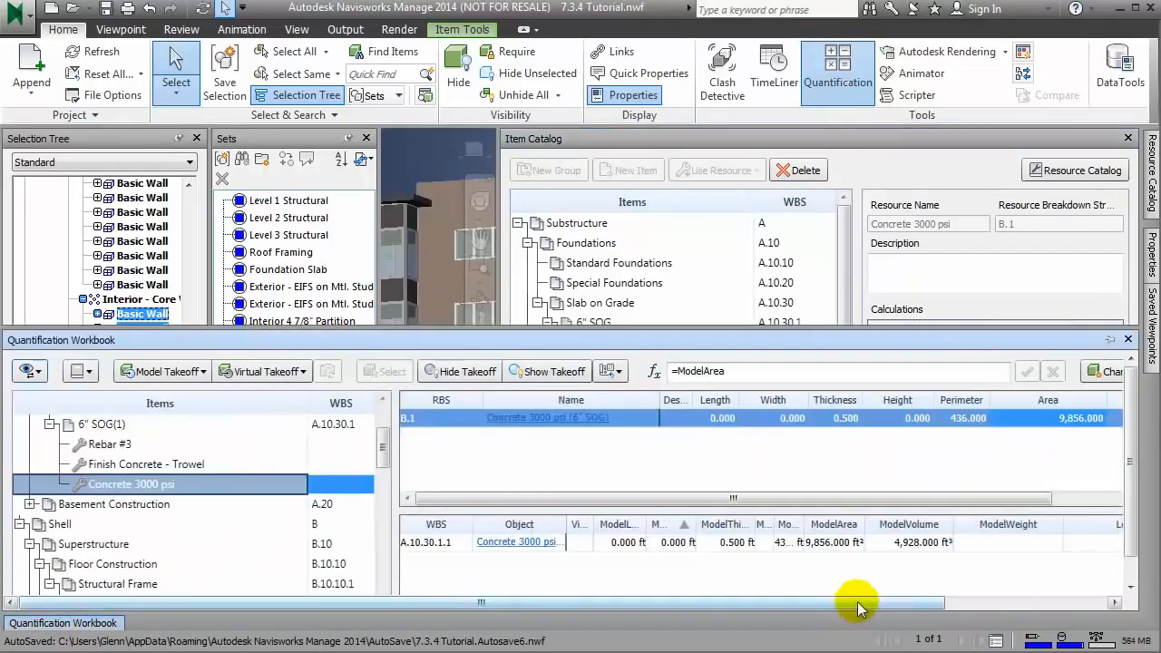
{"action": "left_click_drag", "start_coordinate": [852, 606], "coordinate": [1044, 594]}
{"action": "left_click_drag", "start_coordinate": [1109, 399], "coordinate": [1031, 402]}
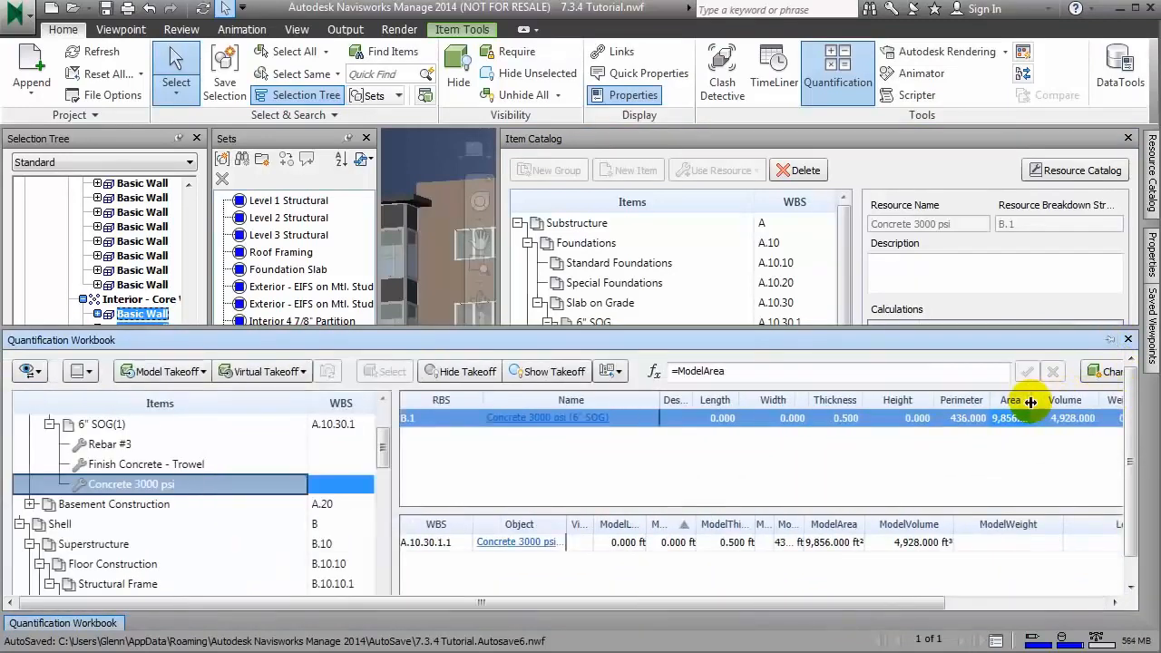
{"action": "left_click_drag", "start_coordinate": [657, 400], "coordinate": [533, 400]}
{"action": "left_click_drag", "start_coordinate": [923, 604], "coordinate": [1005, 606]}
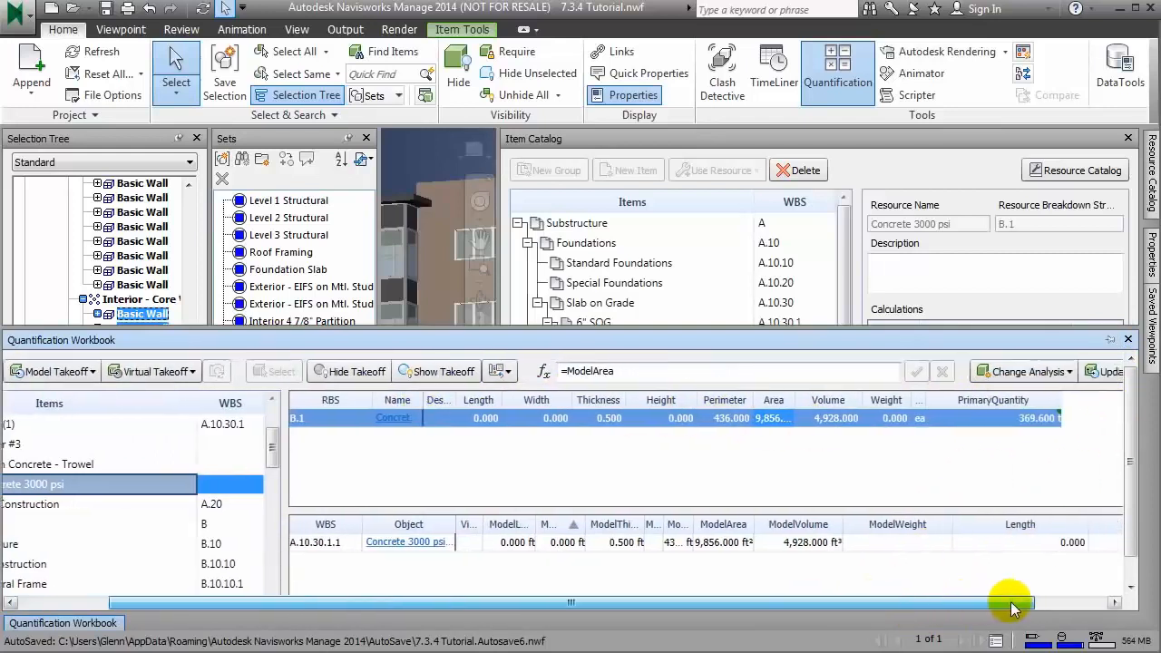
{"action": "left_click", "coordinate": [1060, 419]}
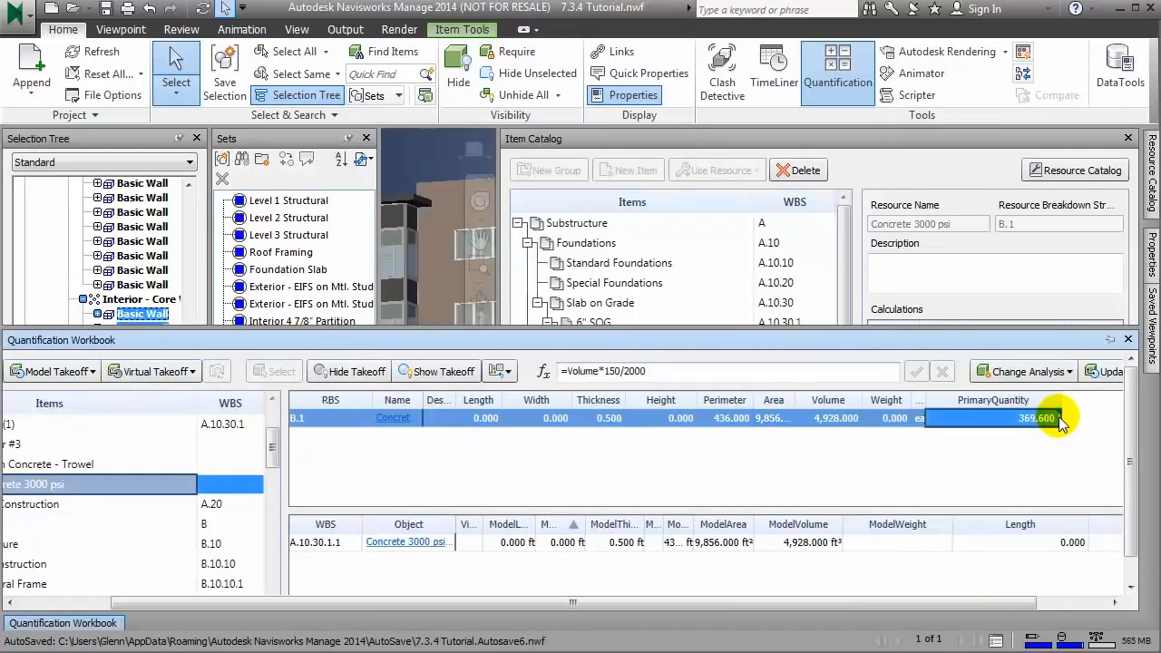
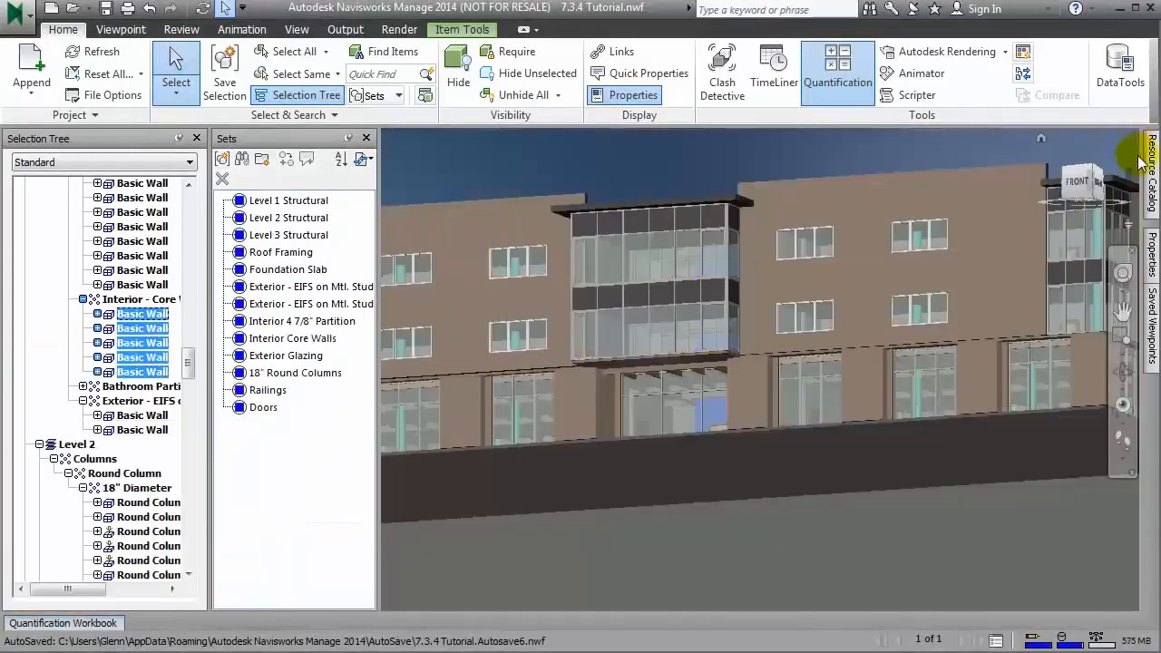
Step: Restore the Missing Door View saved viewpoint, shift the view along the building, and reopen the Quantification Workbook
{"action": "left_click", "coordinate": [1152, 327]}
{"action": "left_click", "coordinate": [943, 291]}
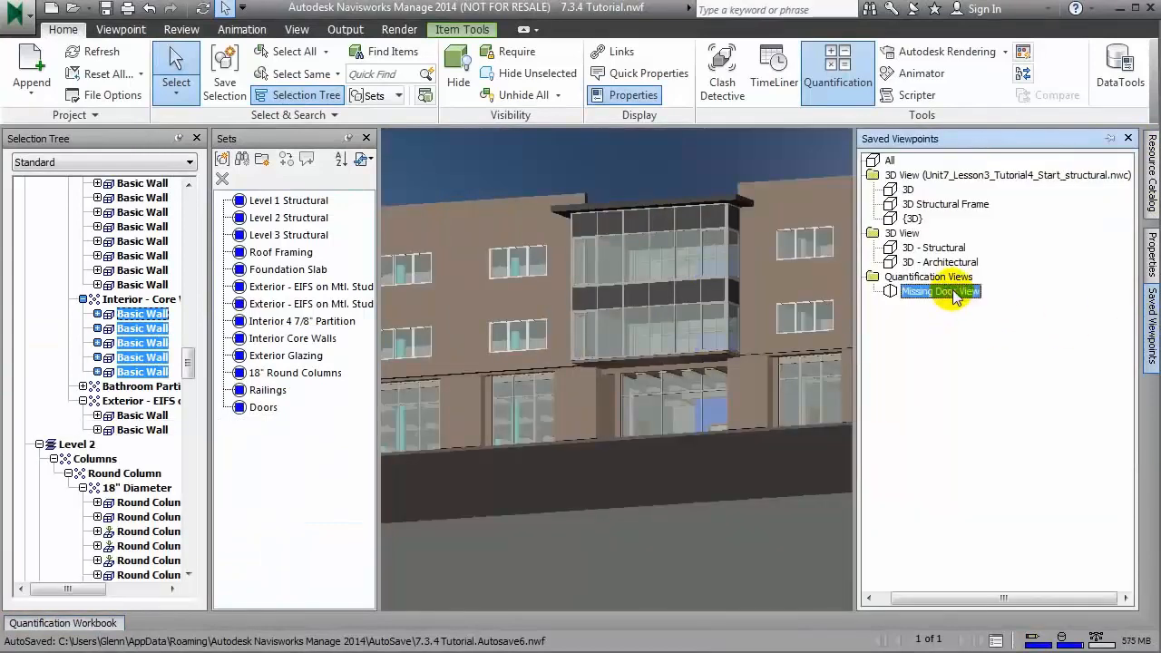
{"action": "middle_click_drag", "start_coordinate": [691, 433], "coordinate": [686, 433]}
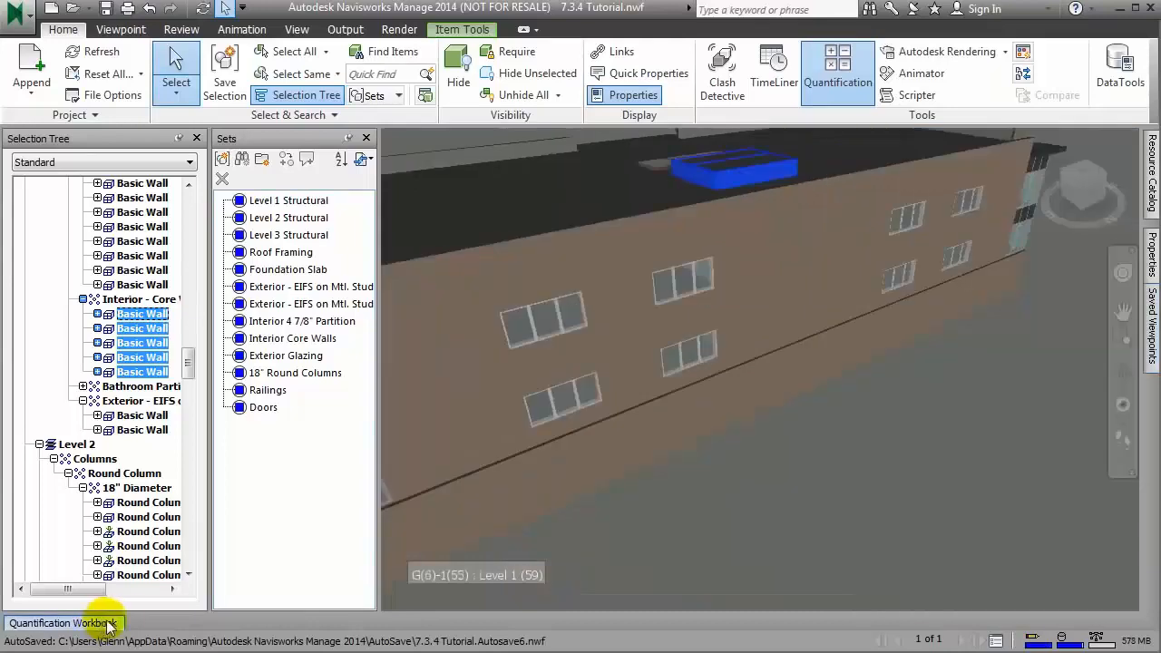
{"action": "left_click", "coordinate": [109, 624]}
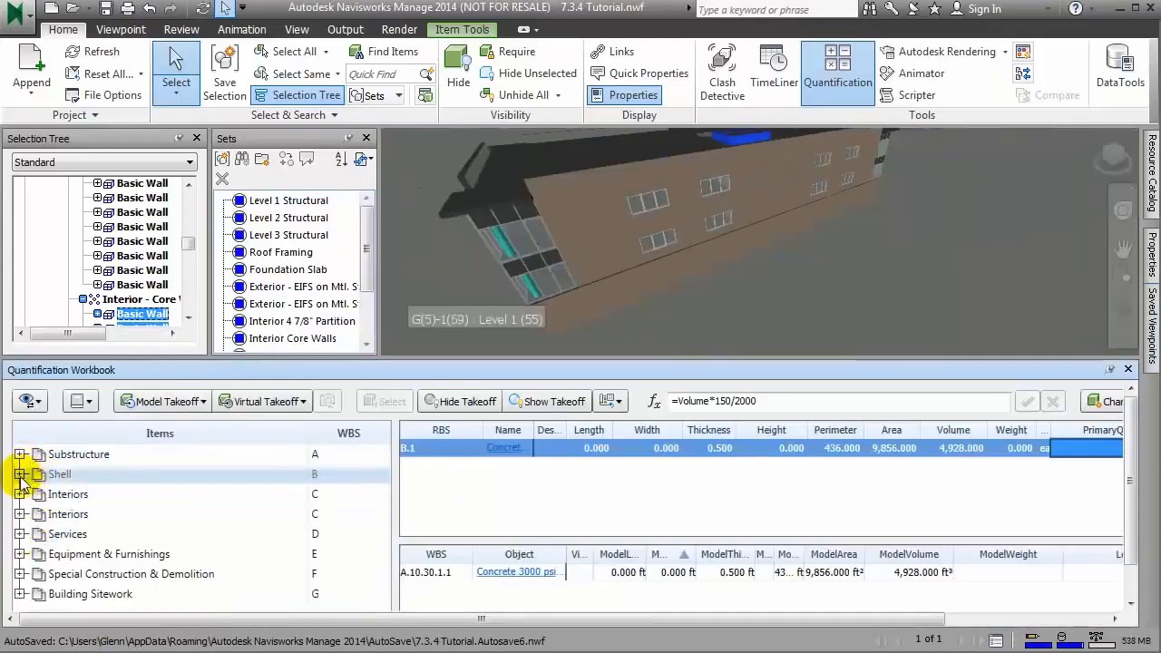
Step: Create a virtual takeoff in a new catalog item under Exterior Doors in the Shell's Exterior Enclosure group
{"action": "left_click", "coordinate": [19, 473]}
{"action": "left_click", "coordinate": [50, 533]}
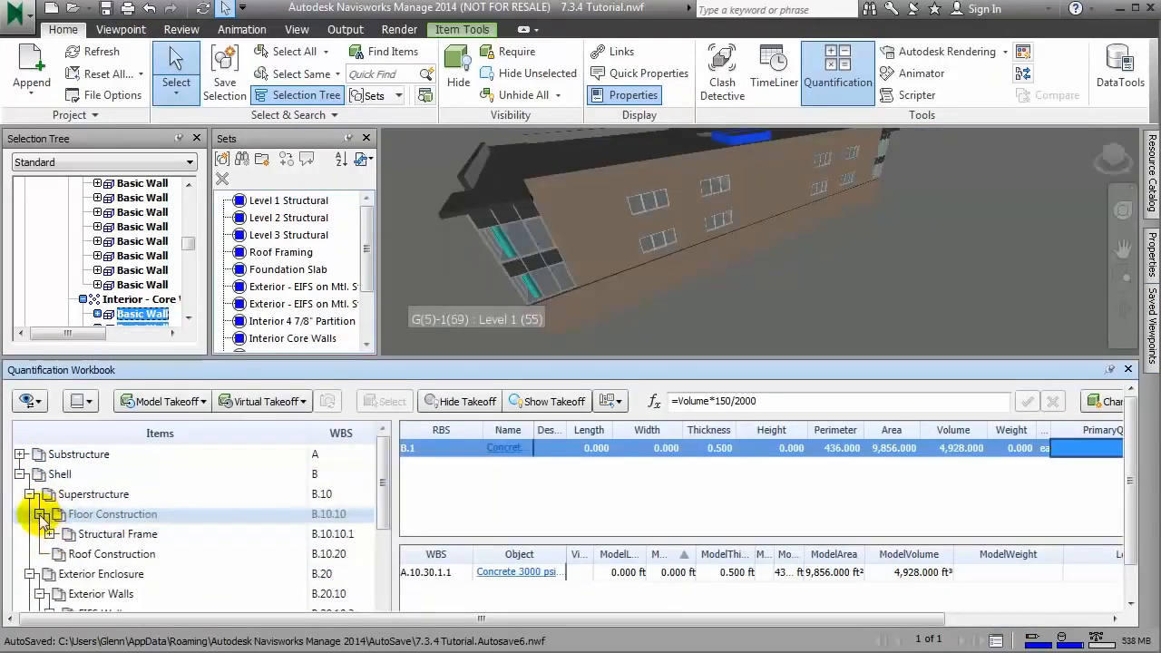
{"action": "left_click", "coordinate": [40, 514]}
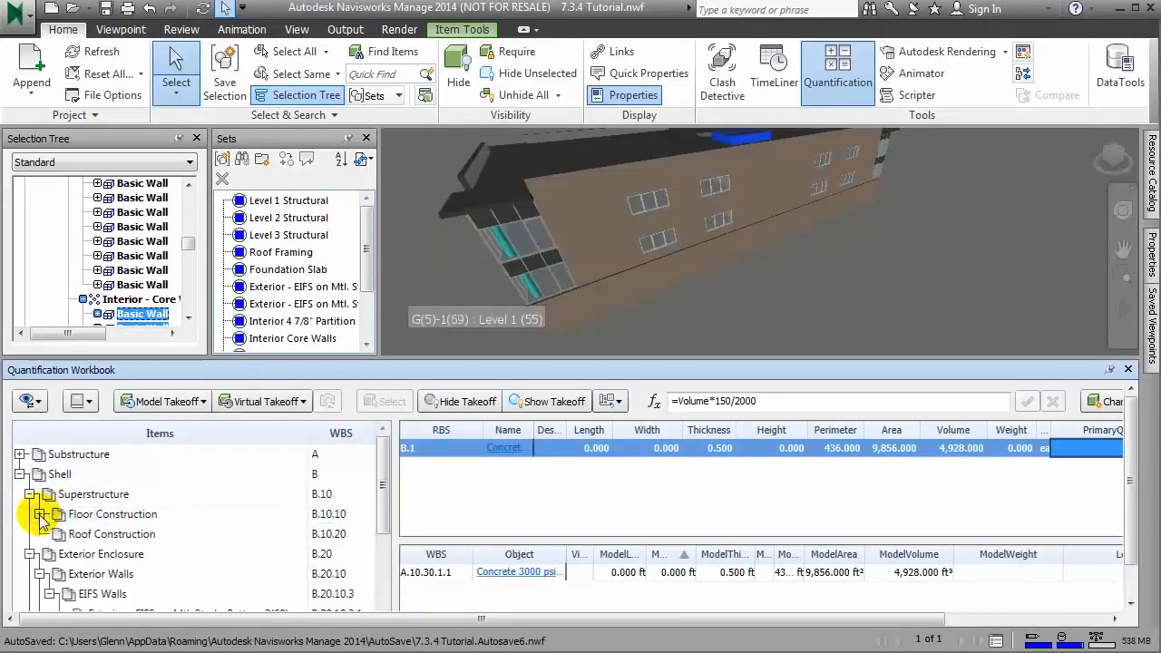
{"action": "left_click", "coordinate": [41, 574]}
{"action": "left_click_drag", "start_coordinate": [384, 536], "coordinate": [383, 558]}
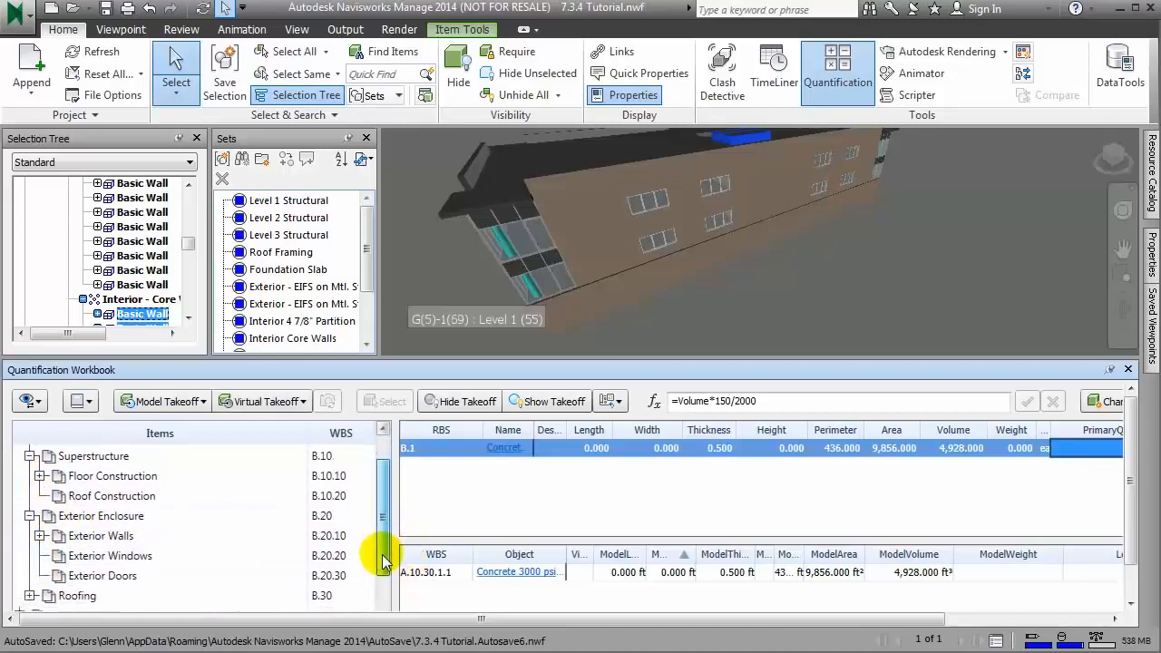
{"action": "left_click", "coordinate": [149, 571]}
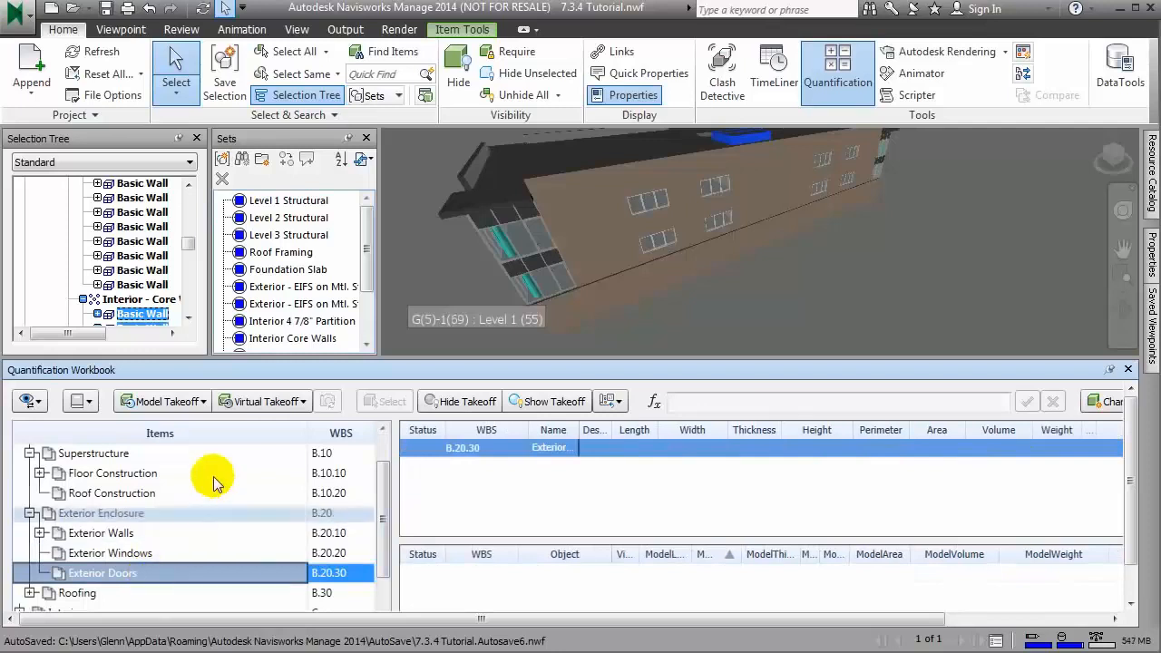
{"action": "left_click", "coordinate": [306, 403]}
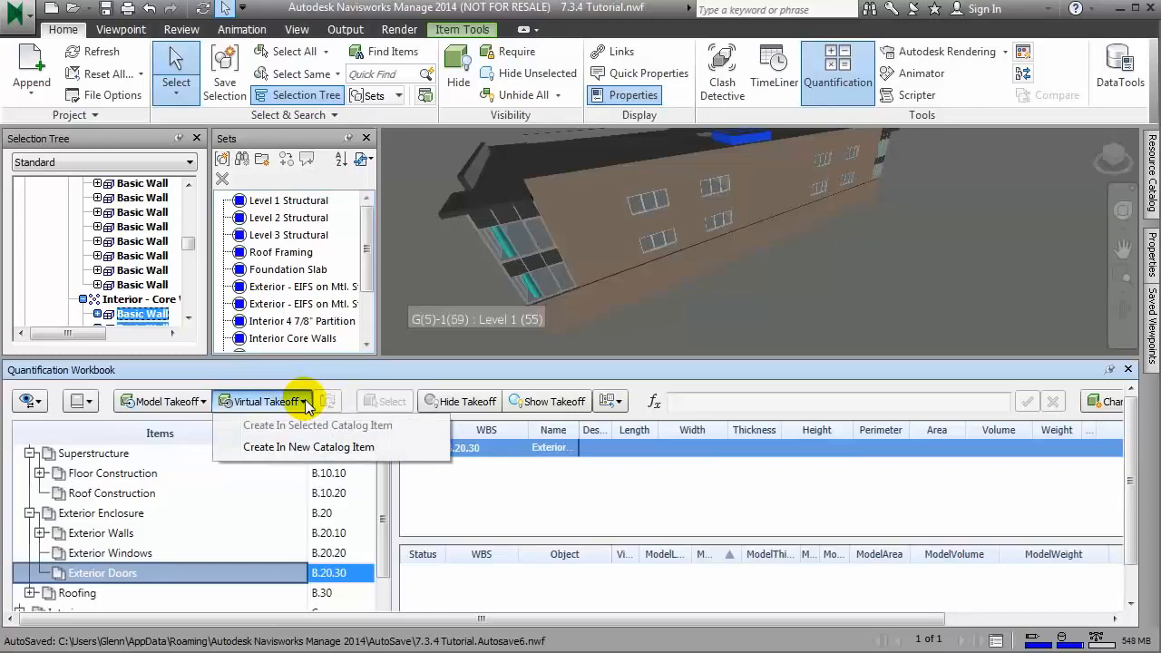
{"action": "left_click", "coordinate": [316, 448]}
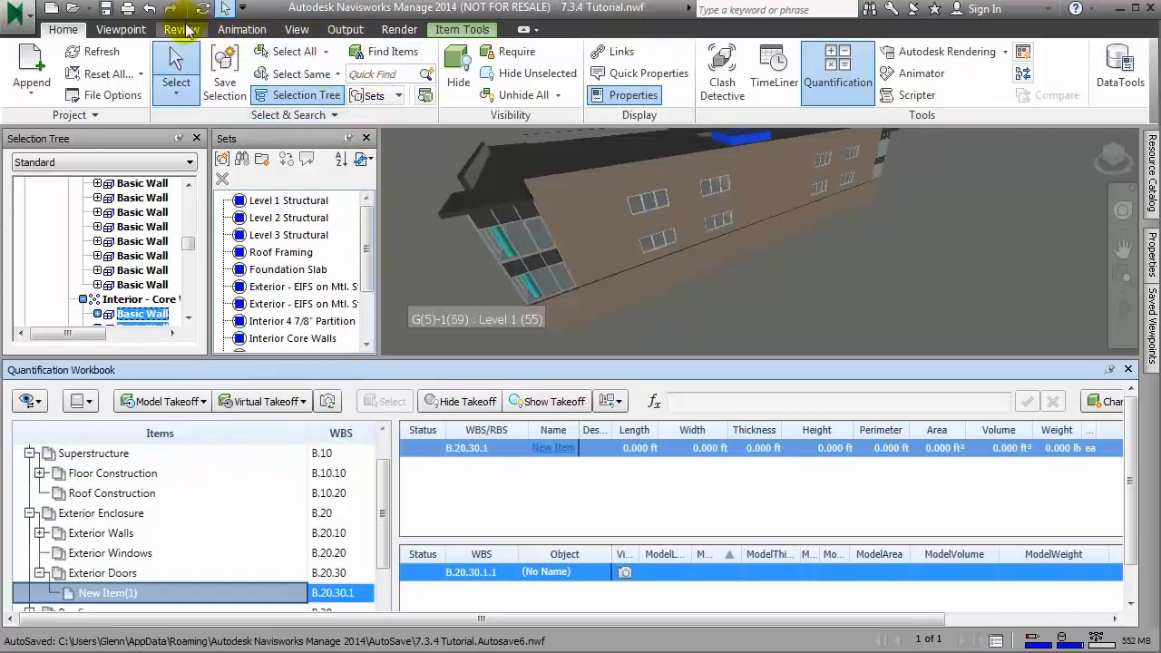
Step: Mark the missing door at the base of the long wall with a redline ellipse and store this view as the takeoff's viewpoint
{"action": "left_click", "coordinate": [181, 29]}
{"action": "left_click", "coordinate": [301, 80]}
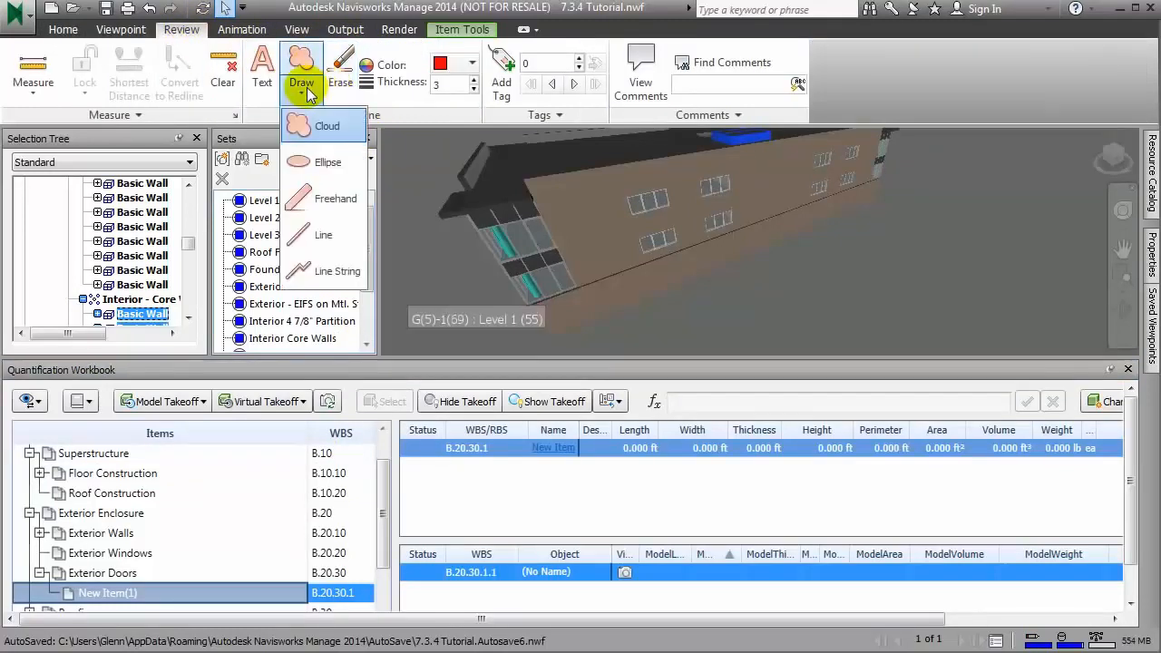
{"action": "left_click", "coordinate": [311, 167]}
{"action": "left_click_drag", "start_coordinate": [739, 212], "coordinate": [808, 253]}
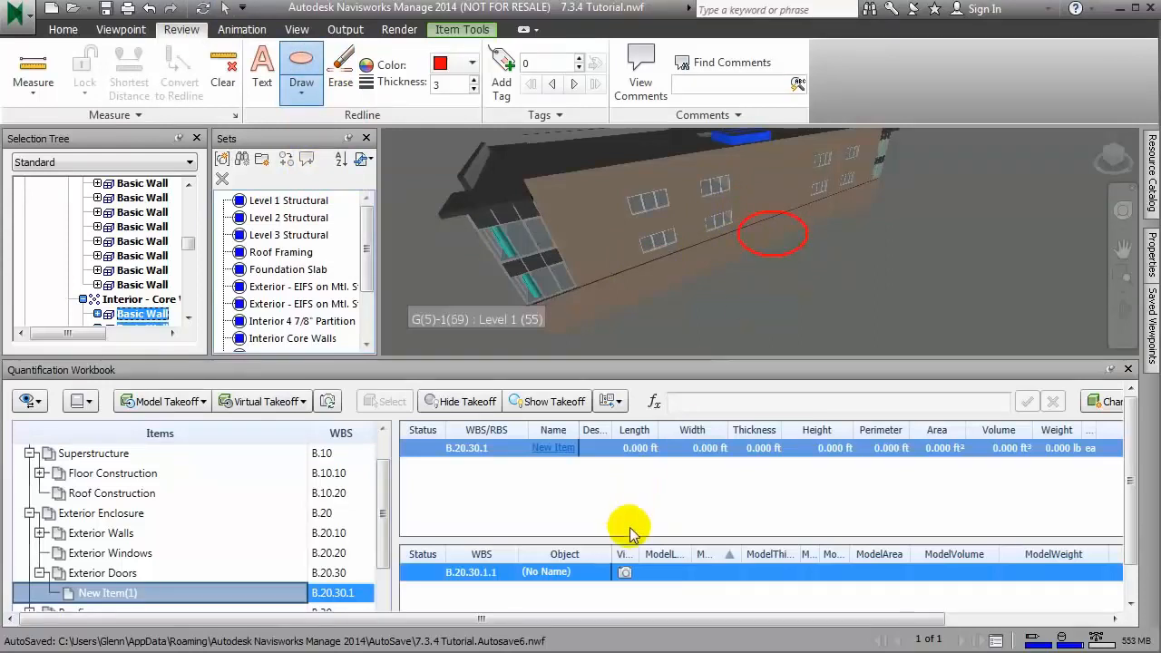
{"action": "right_click", "coordinate": [625, 572]}
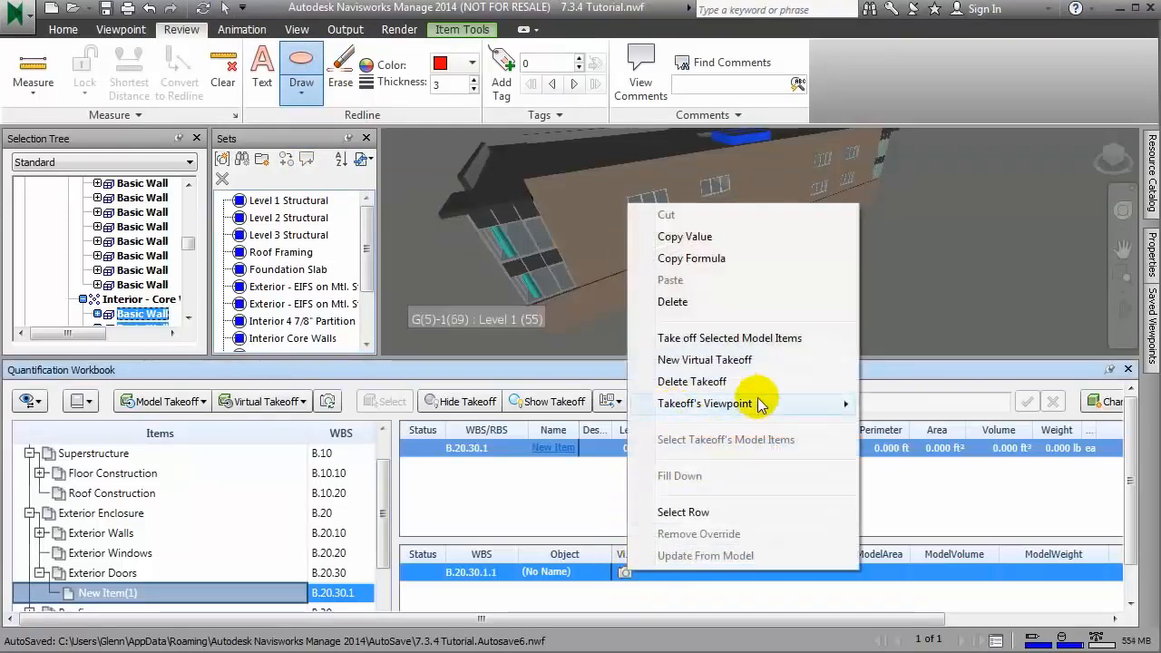
{"action": "left_click", "coordinate": [896, 403]}
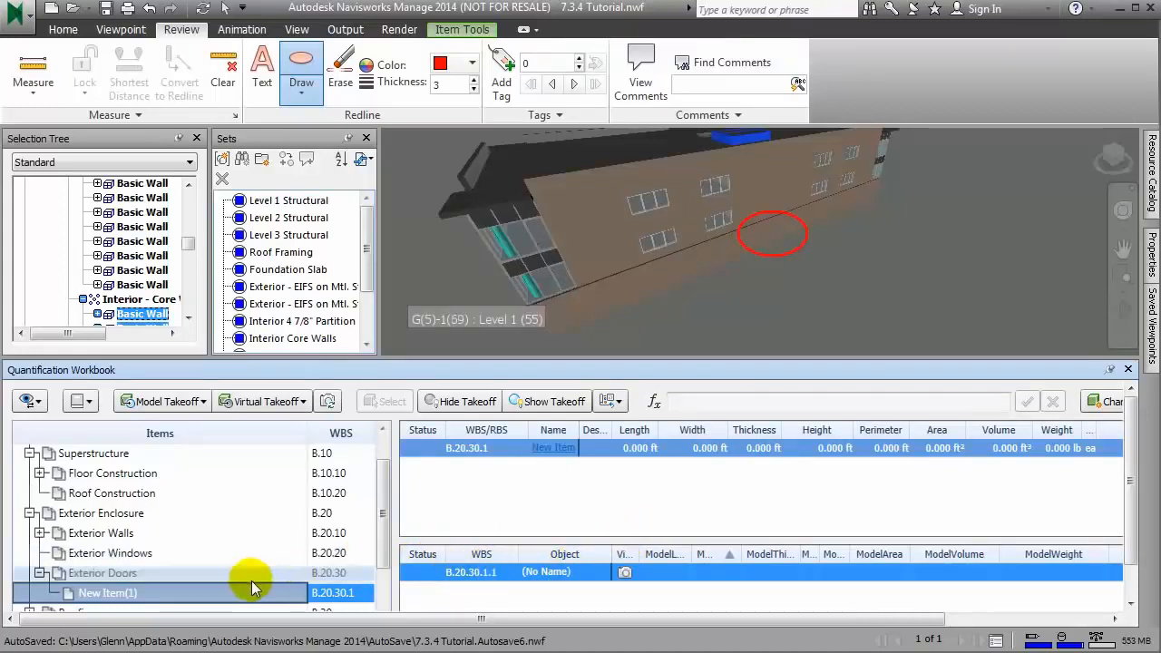
Step: Rename the new item under Exterior Doors to Exterior Doors in the Item Catalog, then close the catalog
{"action": "right_click", "coordinate": [151, 593]}
{"action": "key", "text": "Escape"}
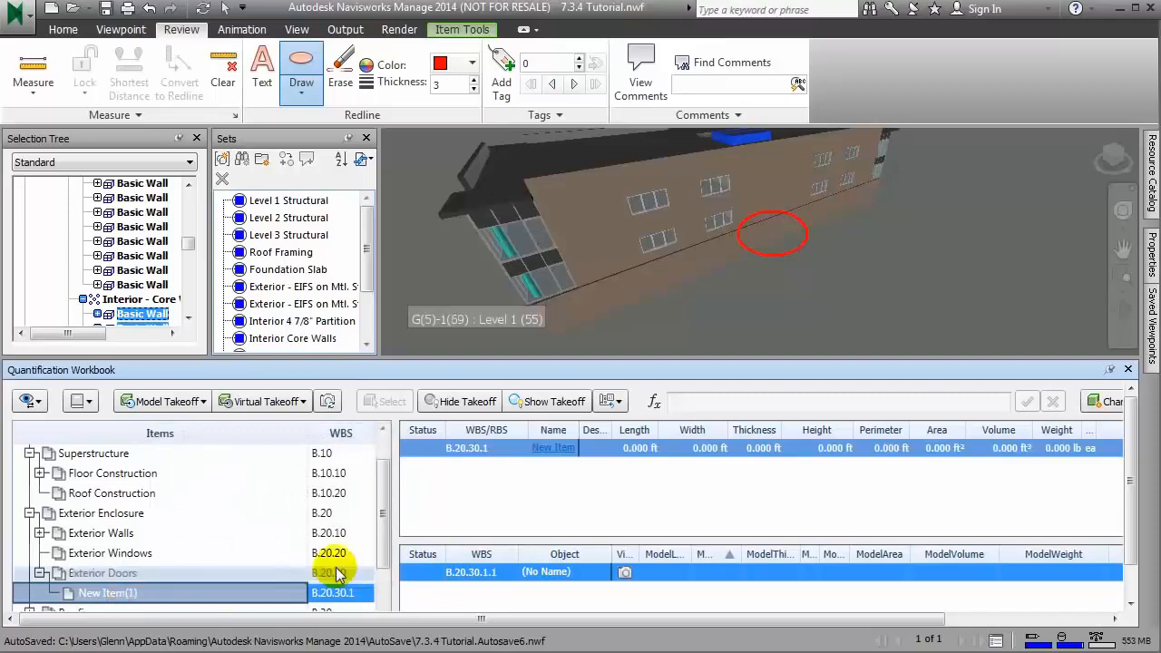
{"action": "left_click", "coordinate": [553, 448]}
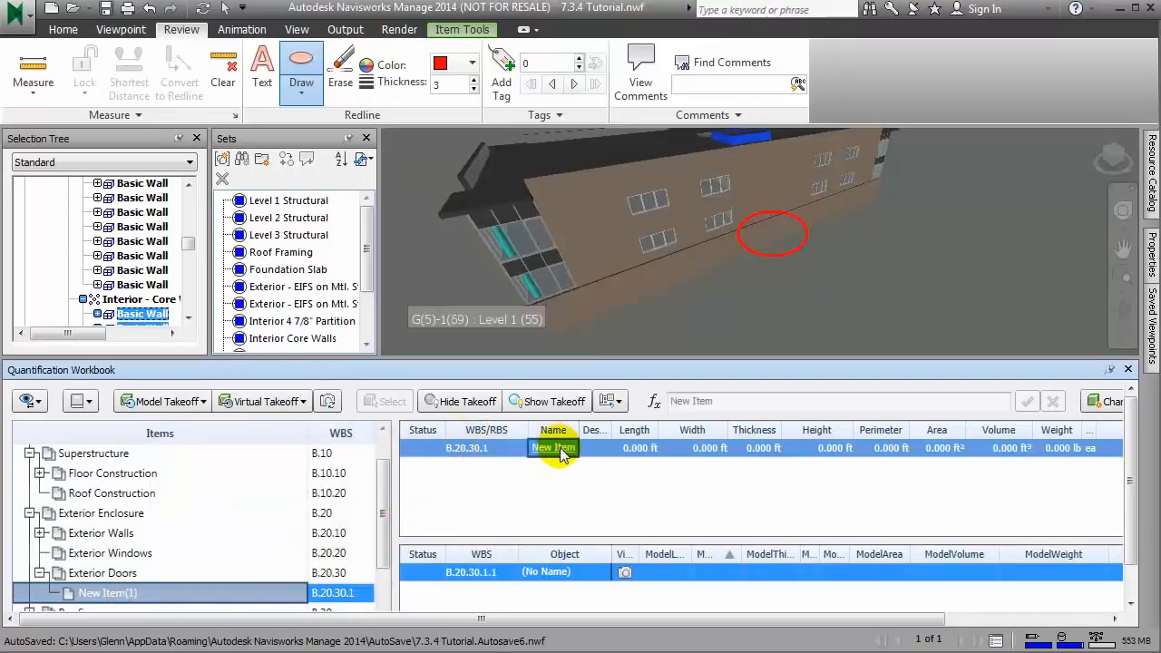
{"action": "left_click", "coordinate": [1151, 176]}
{"action": "left_click", "coordinate": [1080, 172]}
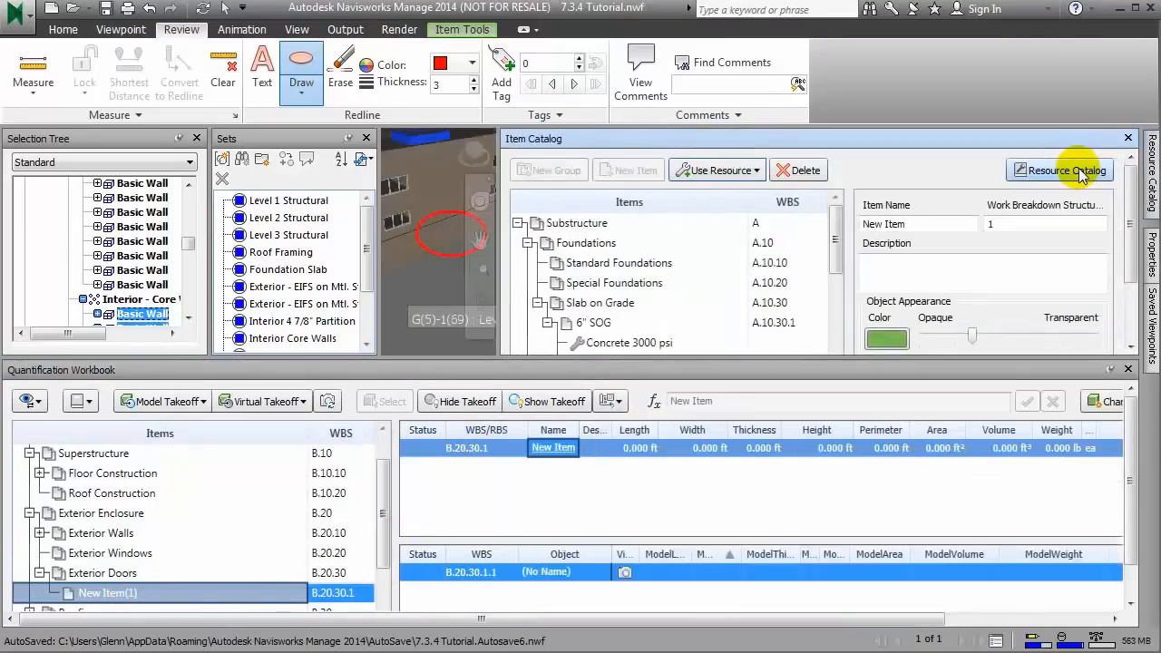
{"action": "left_click", "coordinate": [517, 224]}
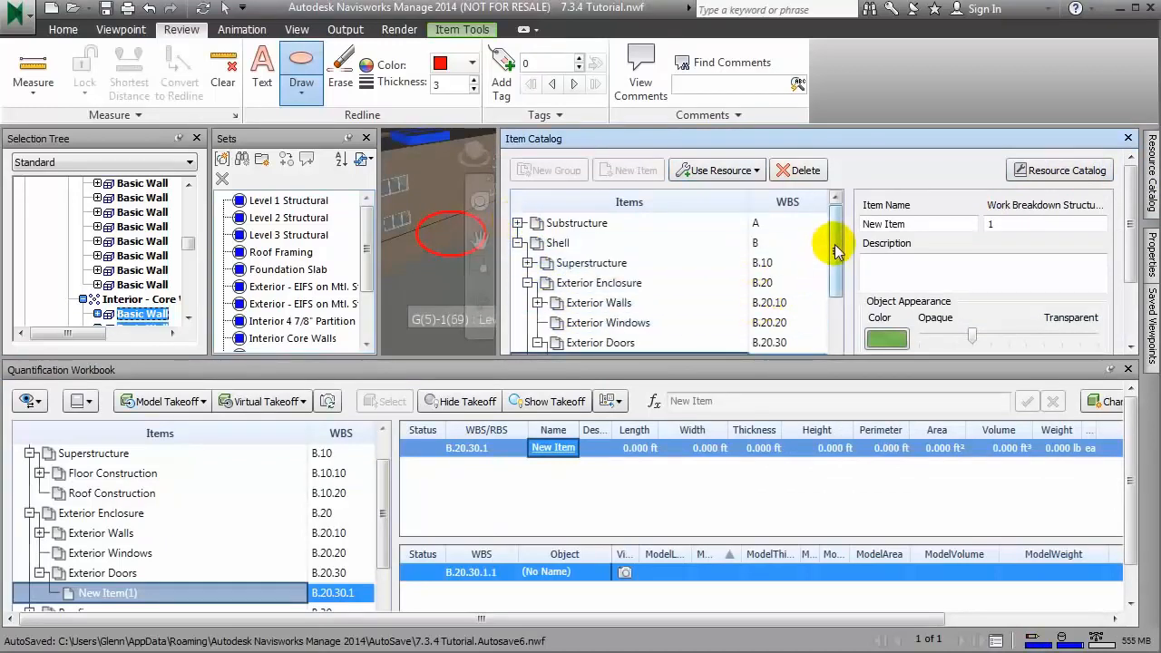
{"action": "left_click_drag", "start_coordinate": [835, 244], "coordinate": [837, 259]}
{"action": "left_click_drag", "start_coordinate": [937, 224], "coordinate": [845, 223]}
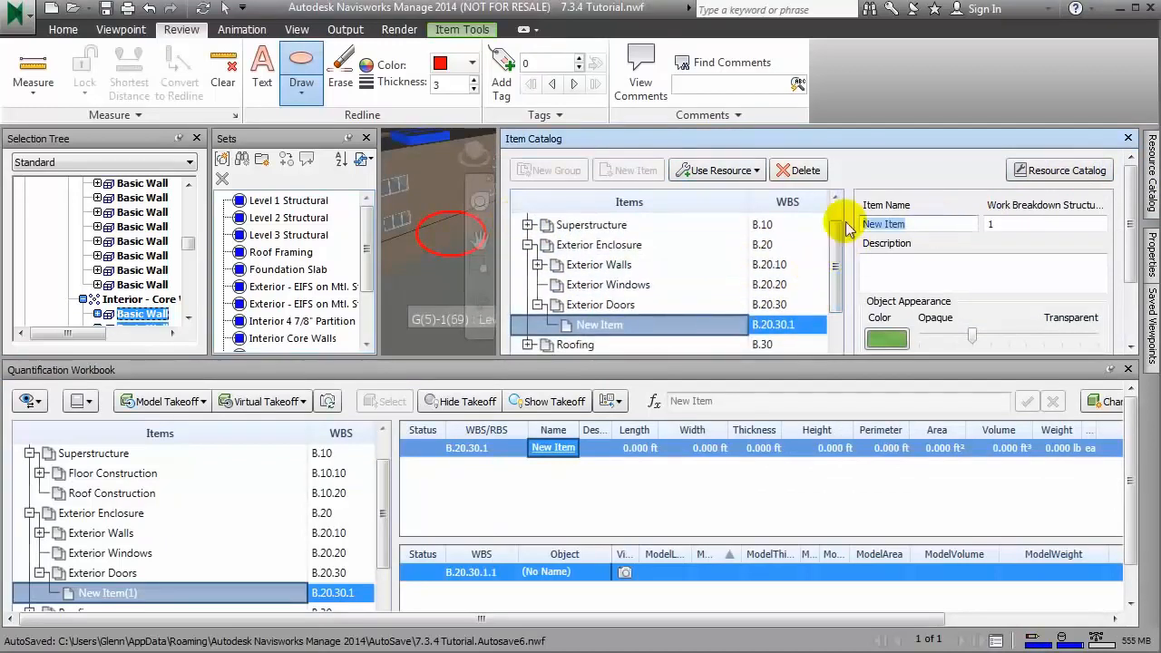
{"action": "type", "text": "Exterior Doors"}
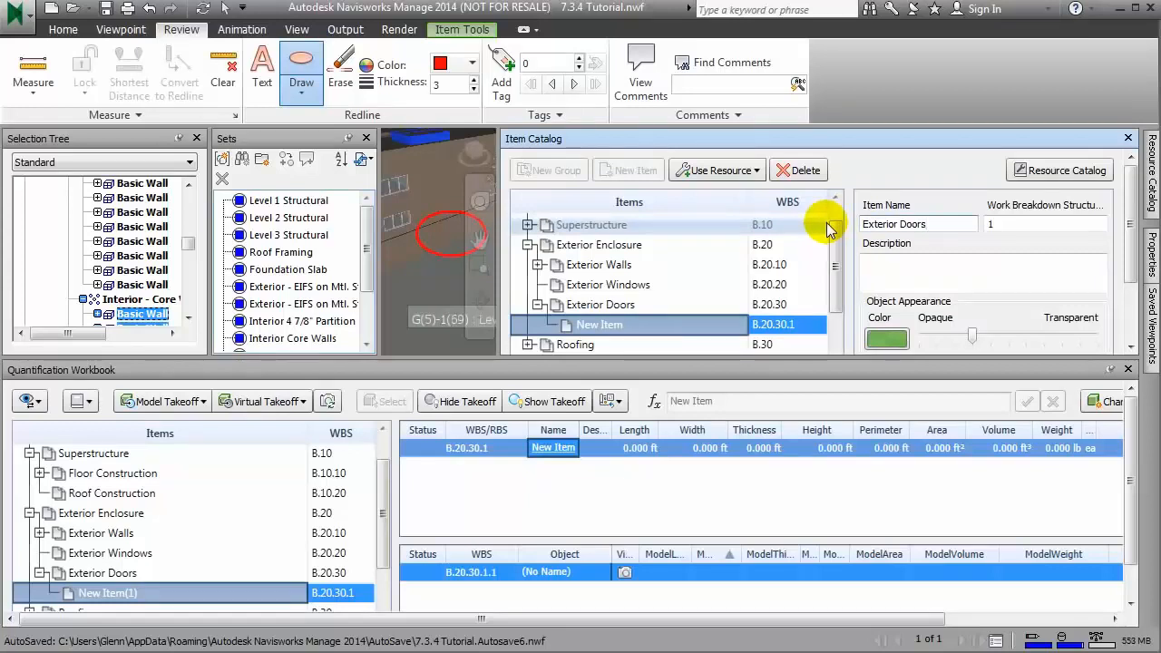
{"action": "left_click", "coordinate": [1154, 328]}
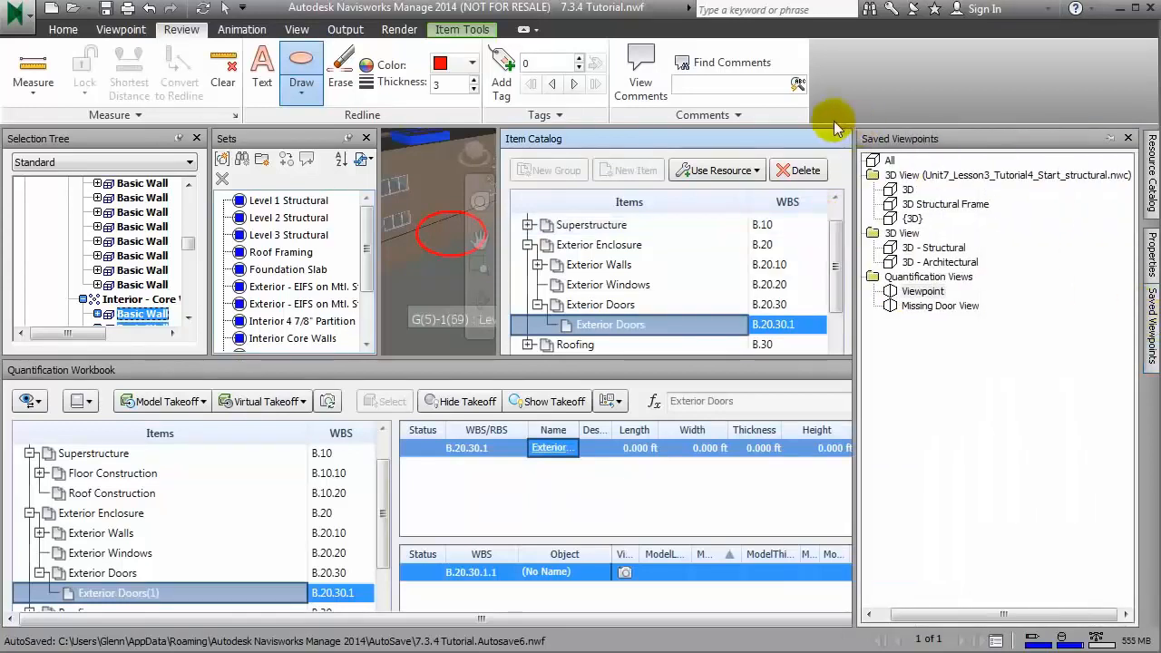
{"action": "left_click", "coordinate": [1128, 139]}
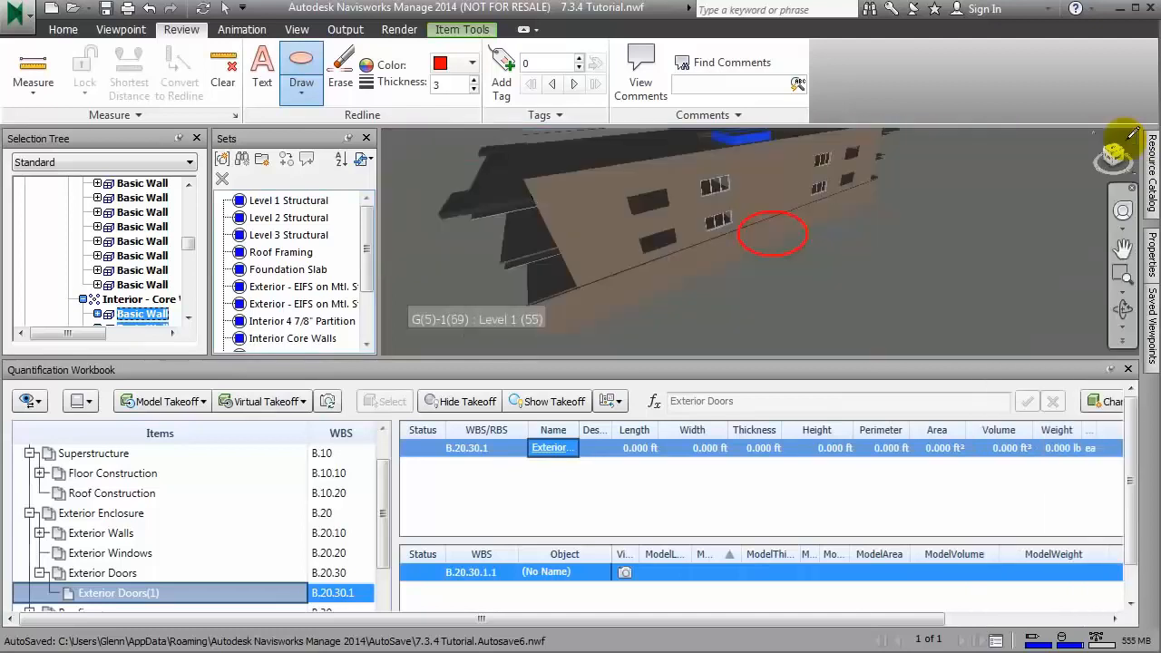
Step: Restore Missing Door View, pan to the far end of the wall, and add another virtual takeoff in the selected Exterior Doors item
{"action": "left_click", "coordinate": [1150, 331]}
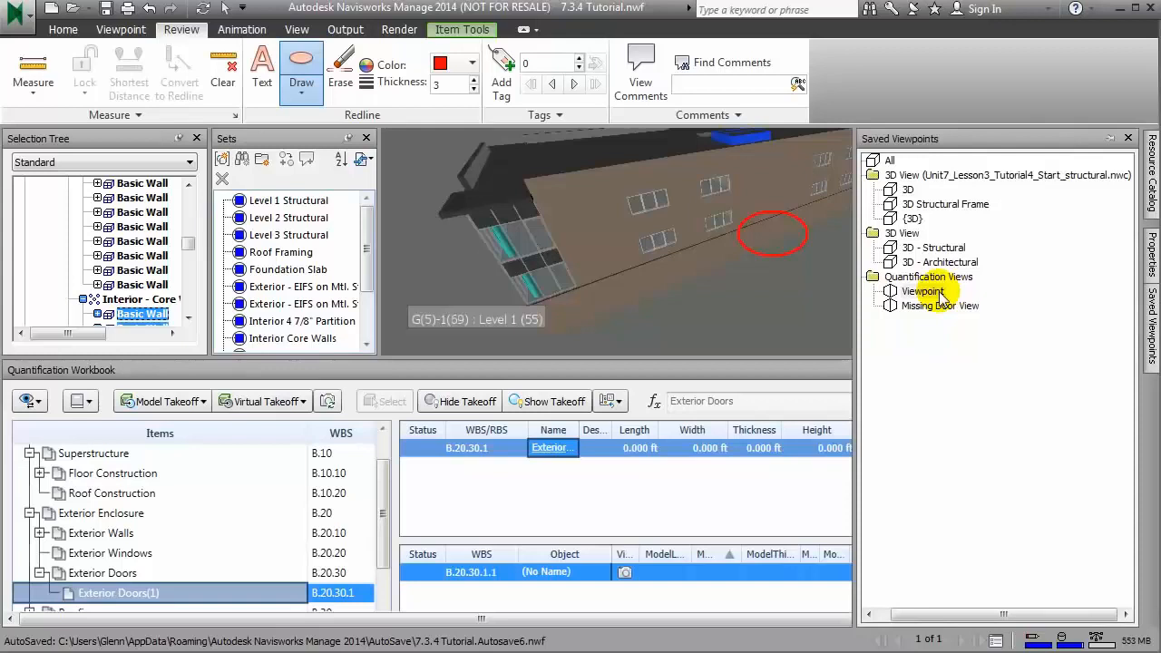
{"action": "left_click", "coordinate": [940, 305]}
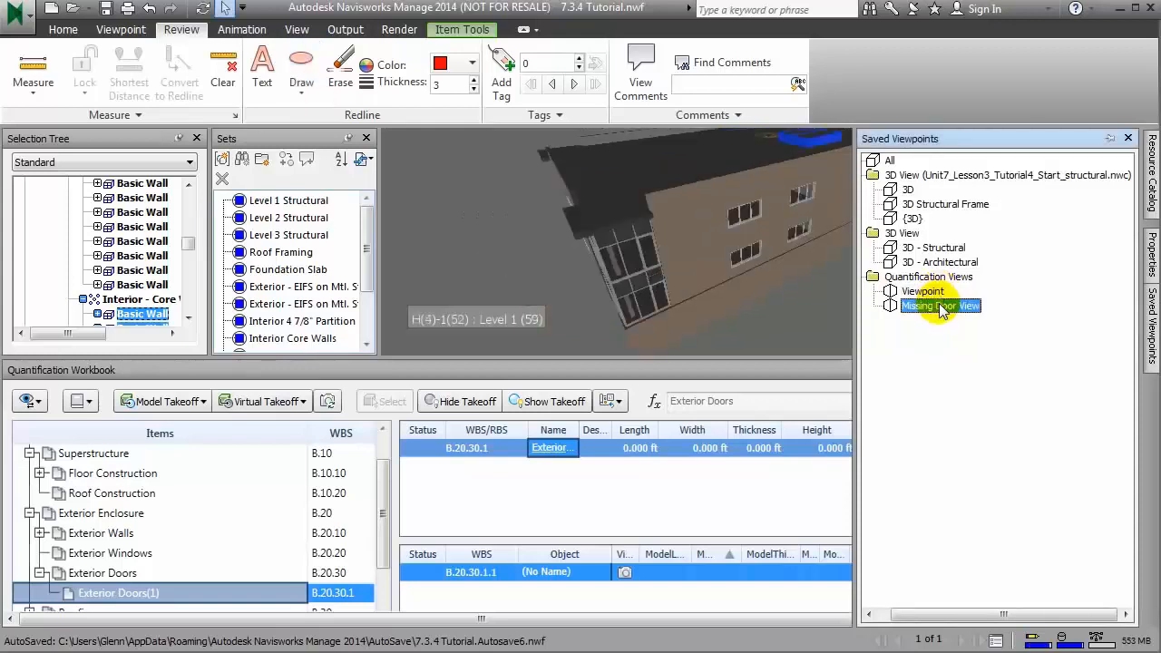
{"action": "left_click_drag", "start_coordinate": [630, 279], "coordinate": [686, 278]}
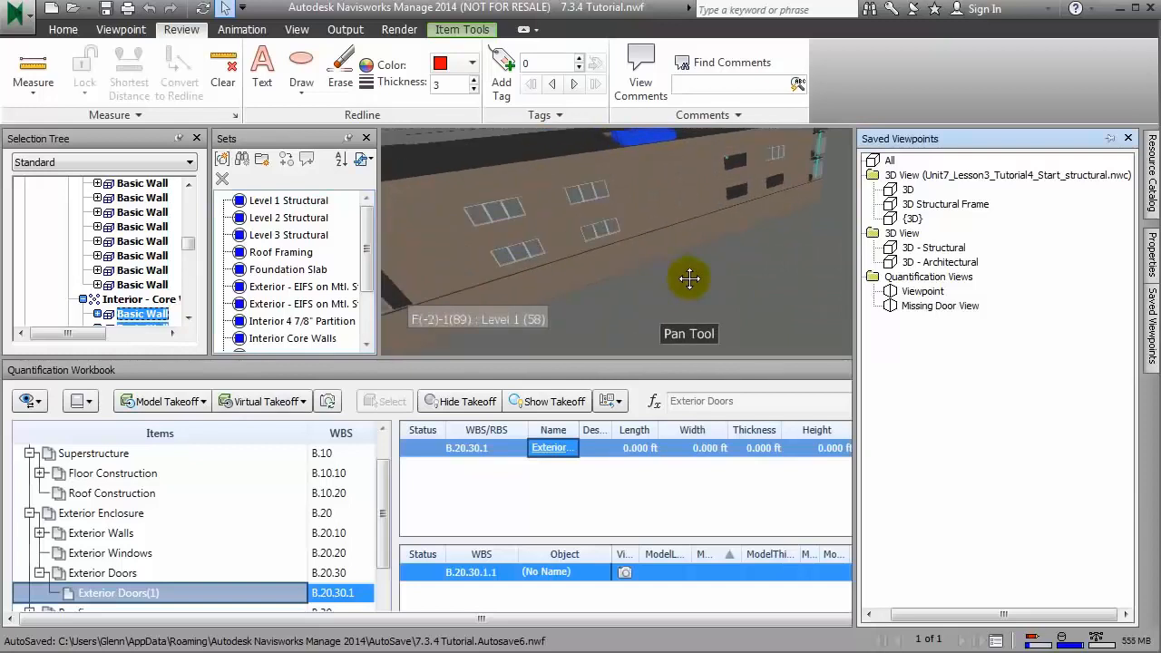
{"action": "left_click", "coordinate": [302, 401]}
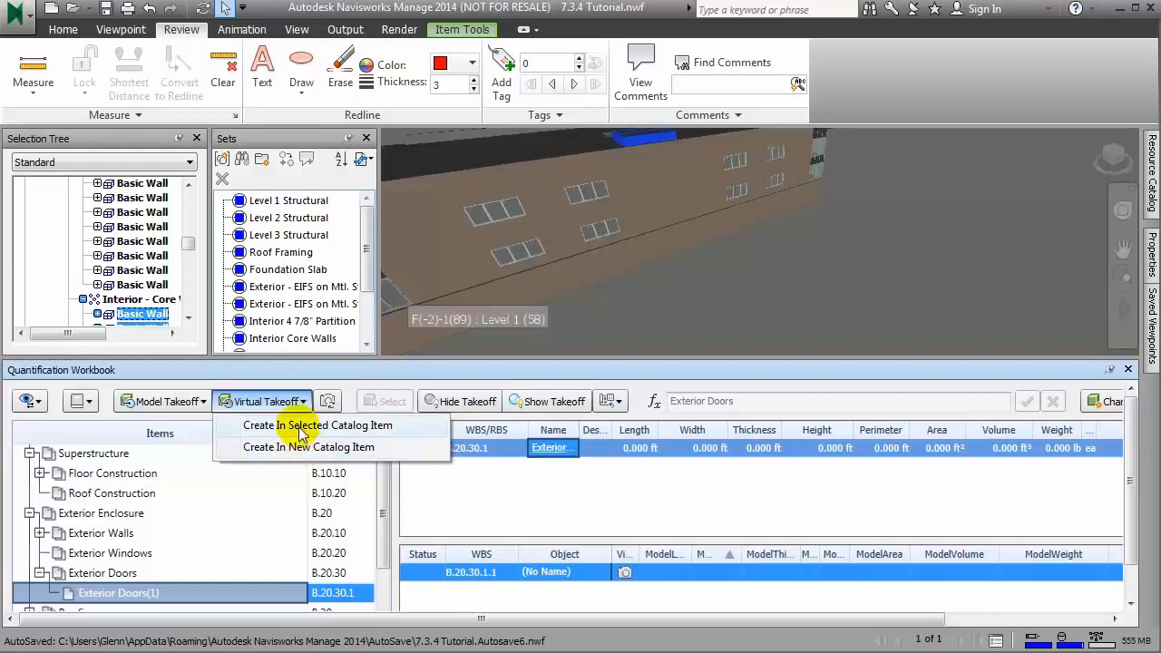
{"action": "left_click", "coordinate": [300, 426]}
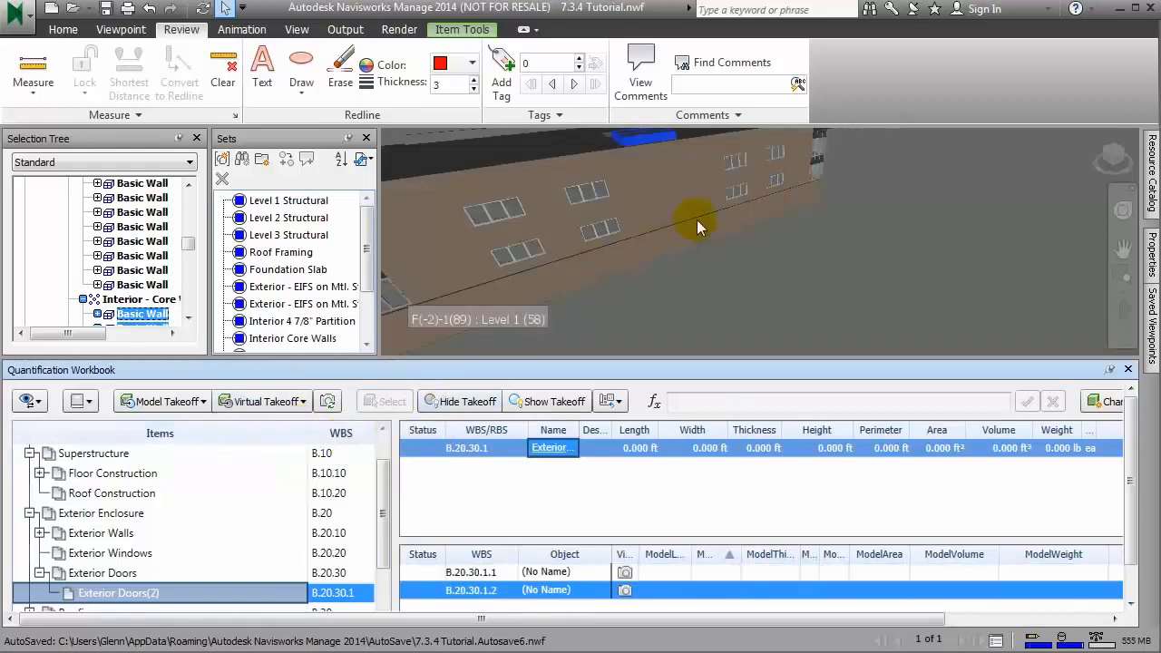
Step: Draw a redline ellipse at the far end of the wall's base and store the view as the second takeoff's viewpoint
{"action": "left_click", "coordinate": [301, 75]}
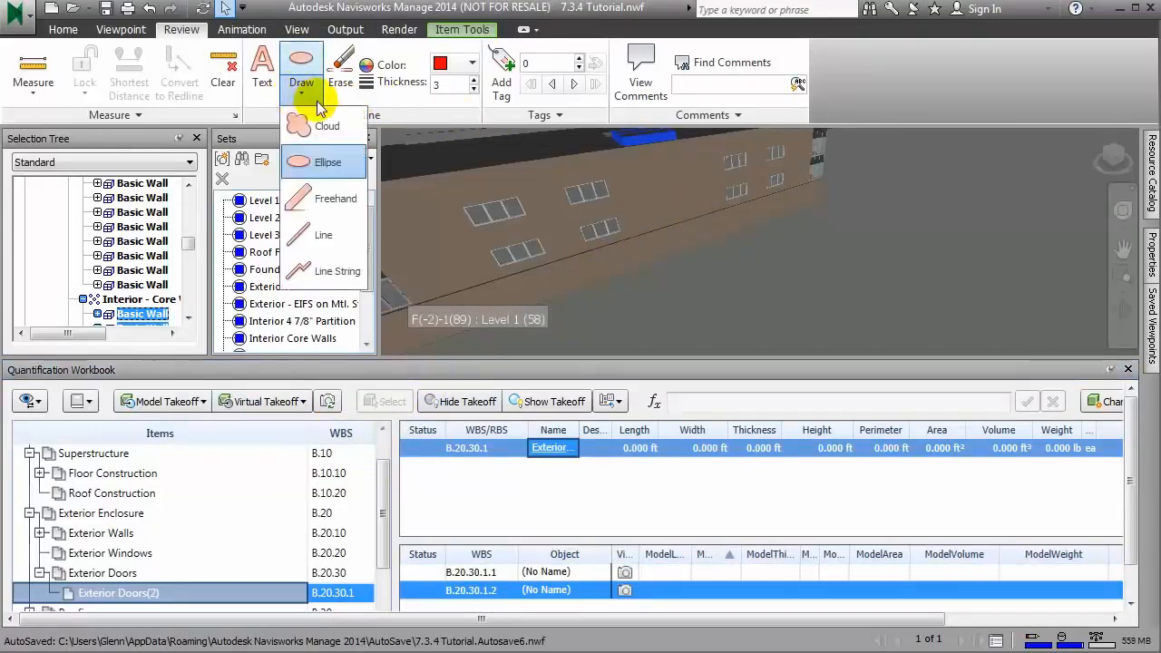
{"action": "left_click", "coordinate": [321, 161]}
{"action": "left_click_drag", "start_coordinate": [769, 187], "coordinate": [805, 215]}
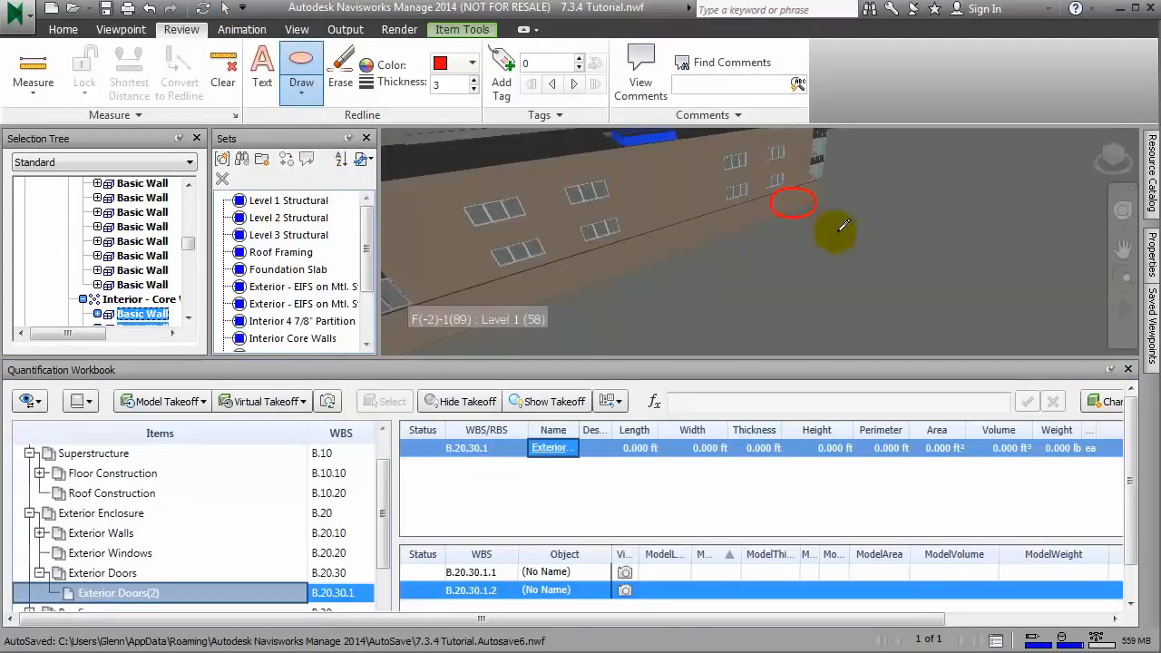
{"action": "right_click", "coordinate": [629, 592]}
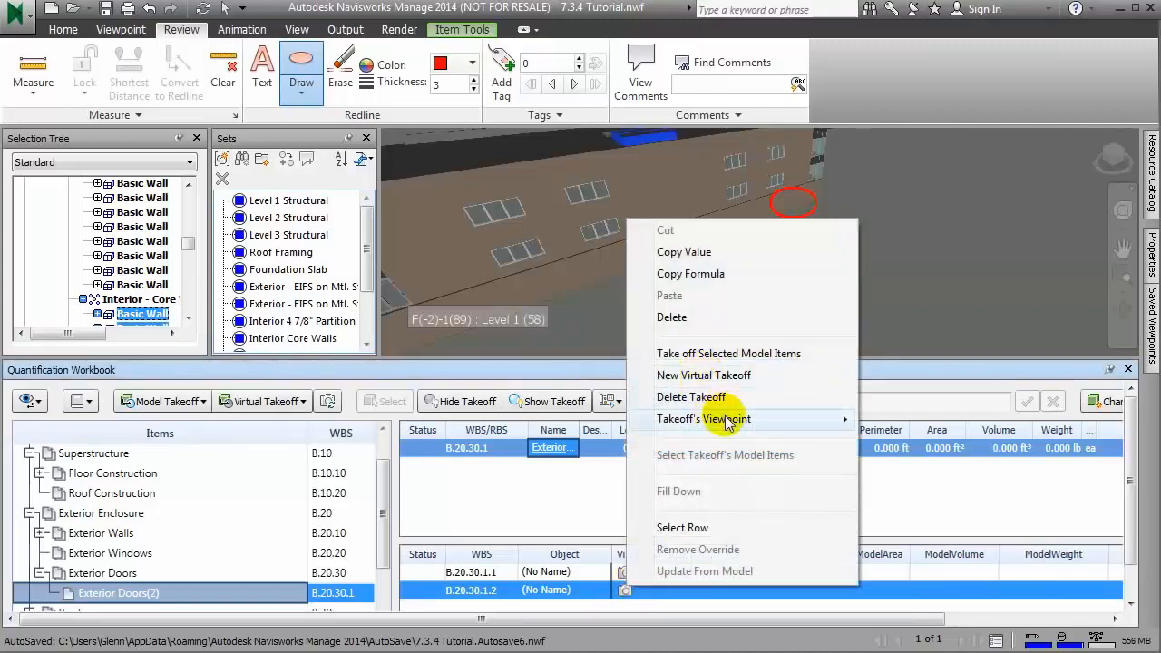
{"action": "mouse_move", "coordinate": [729, 423]}
{"action": "left_click", "coordinate": [895, 418]}
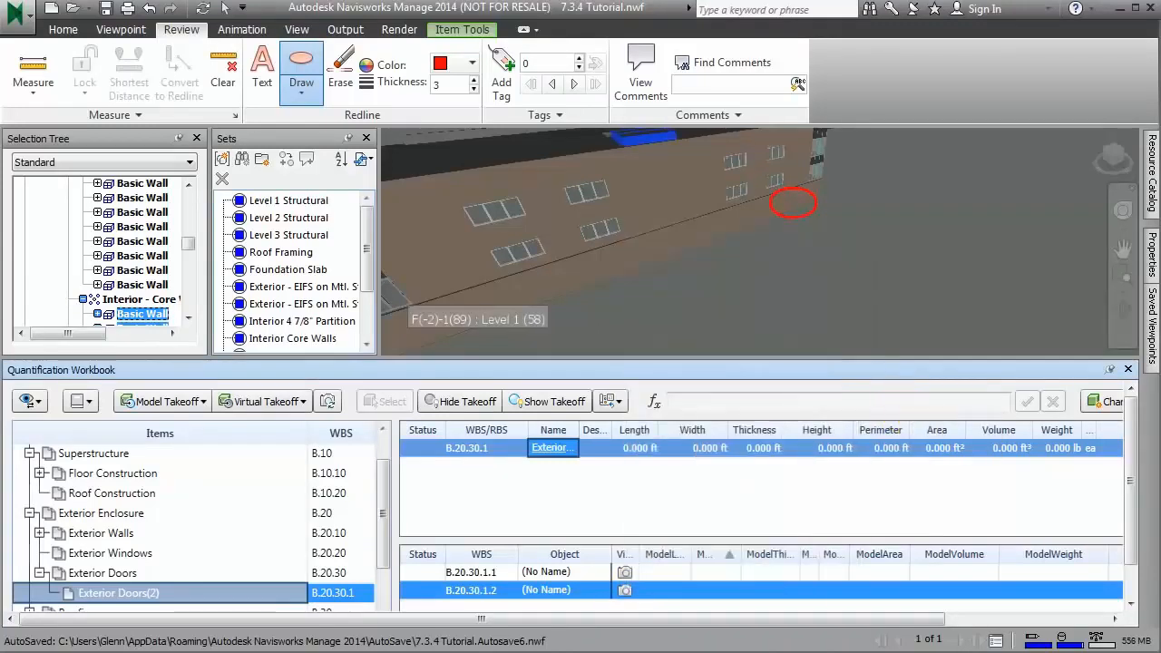
Step: Review the marked-up viewpoints of both Exterior Doors takeoffs through the saved viewpoints and the takeoff rows B.20.30.1.1 and B.20.30.1.2
{"action": "left_click", "coordinate": [1152, 305]}
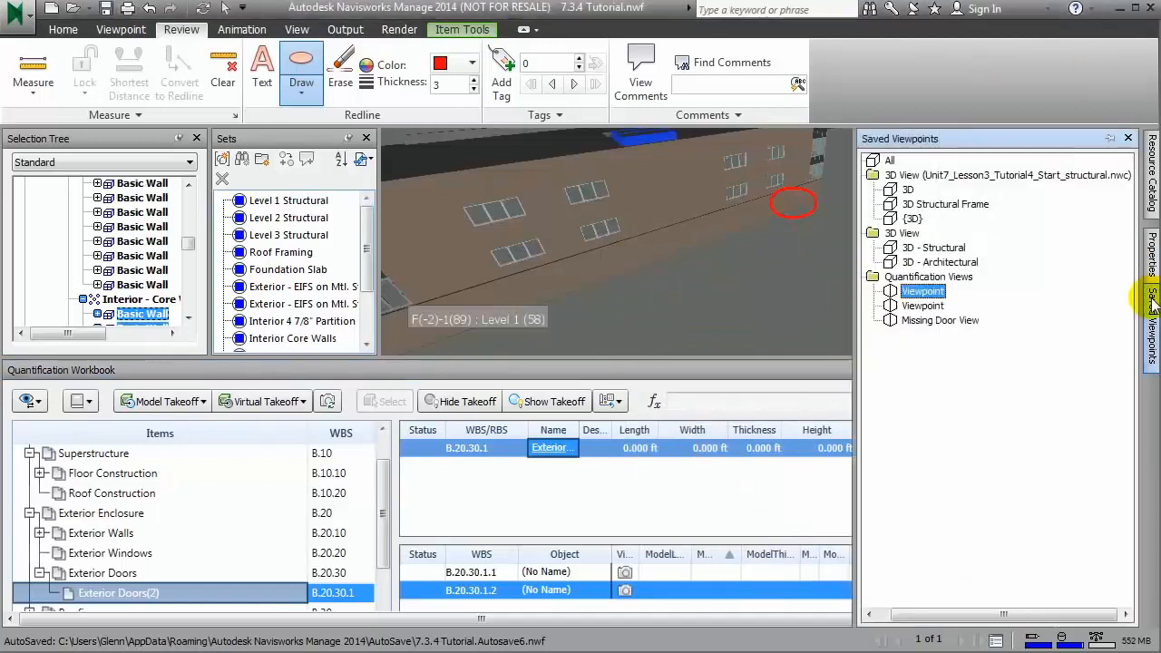
{"action": "left_click", "coordinate": [925, 306]}
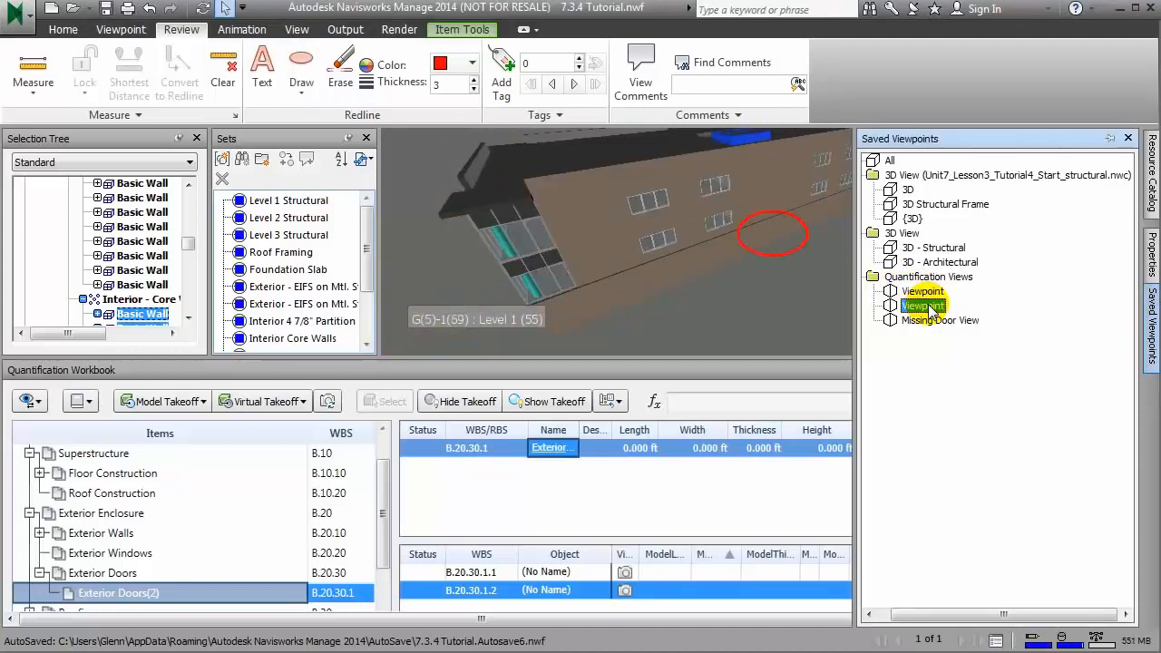
{"action": "left_click", "coordinate": [1128, 138]}
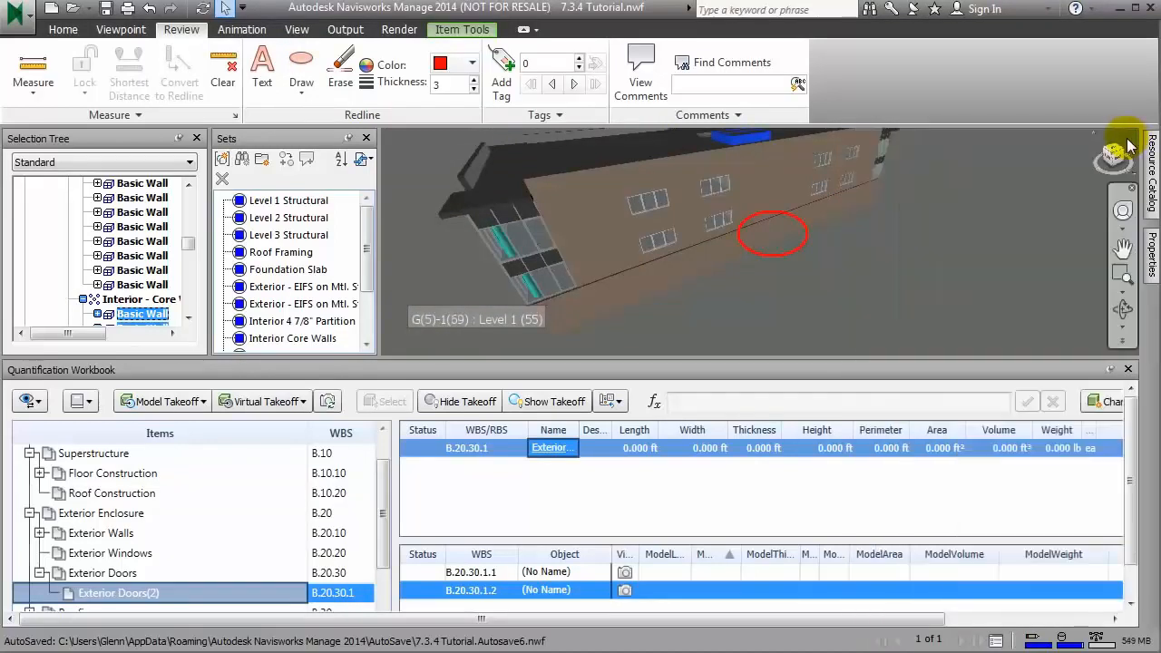
{"action": "left_click", "coordinate": [476, 573]}
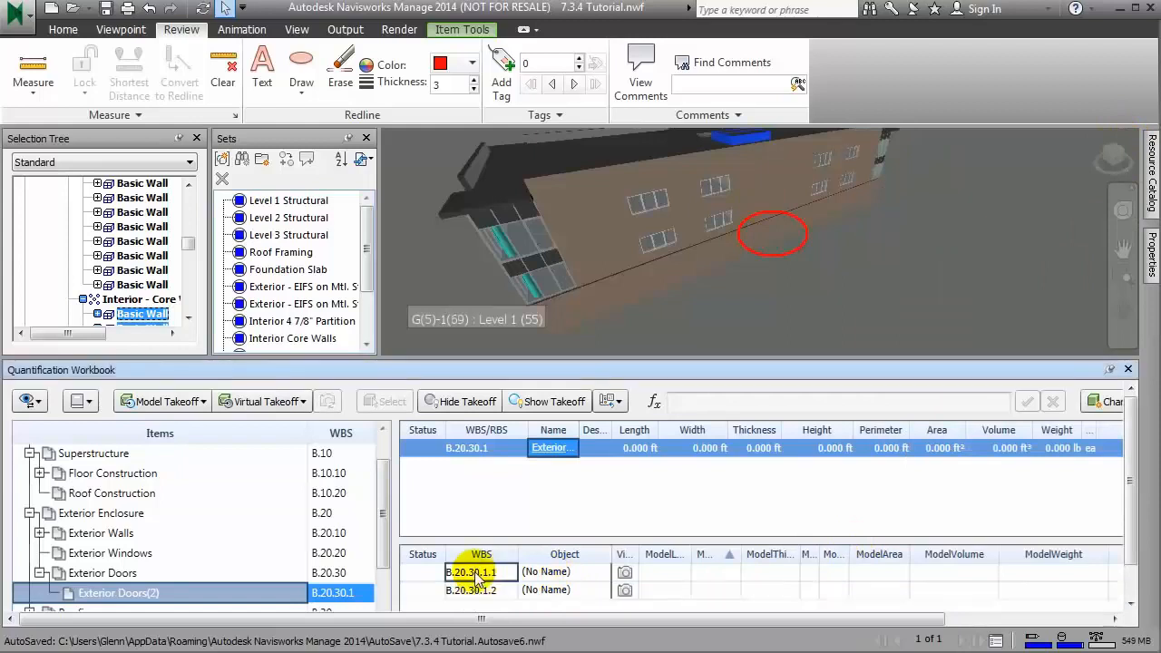
{"action": "left_click", "coordinate": [626, 573]}
{"action": "left_click", "coordinate": [626, 590]}
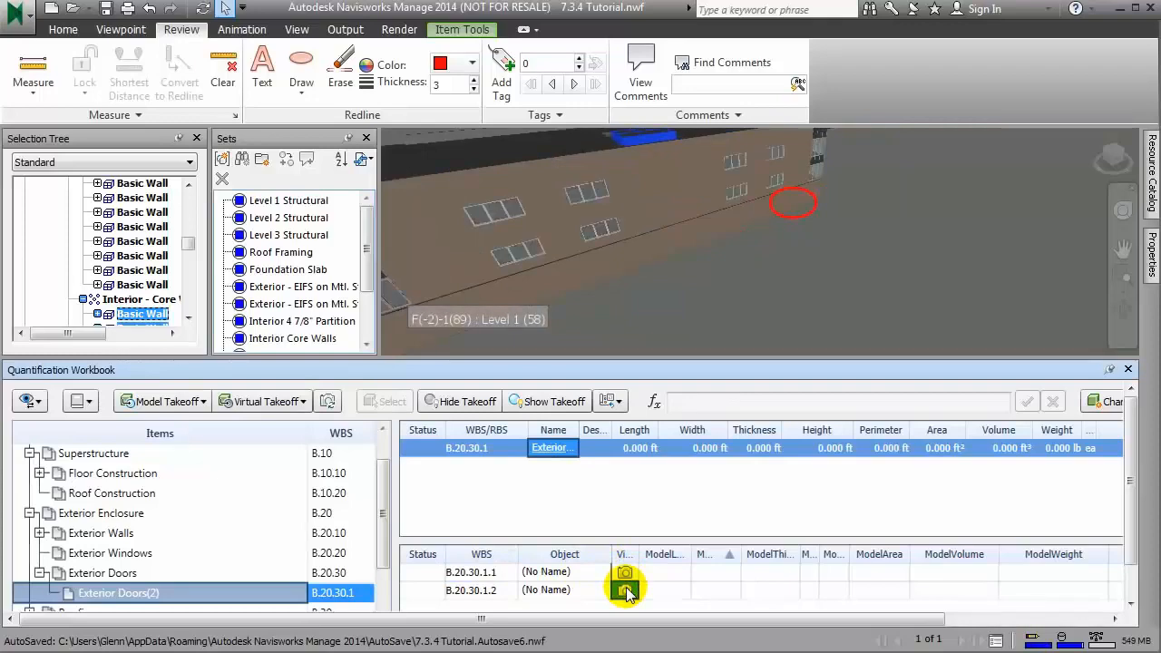
Step: Restore the first takeoff's saved viewpoint, ellipse near the middle of the wall, and add the redline text "Missing Exterior Door" at the ellipse
{"action": "left_click", "coordinate": [572, 589]}
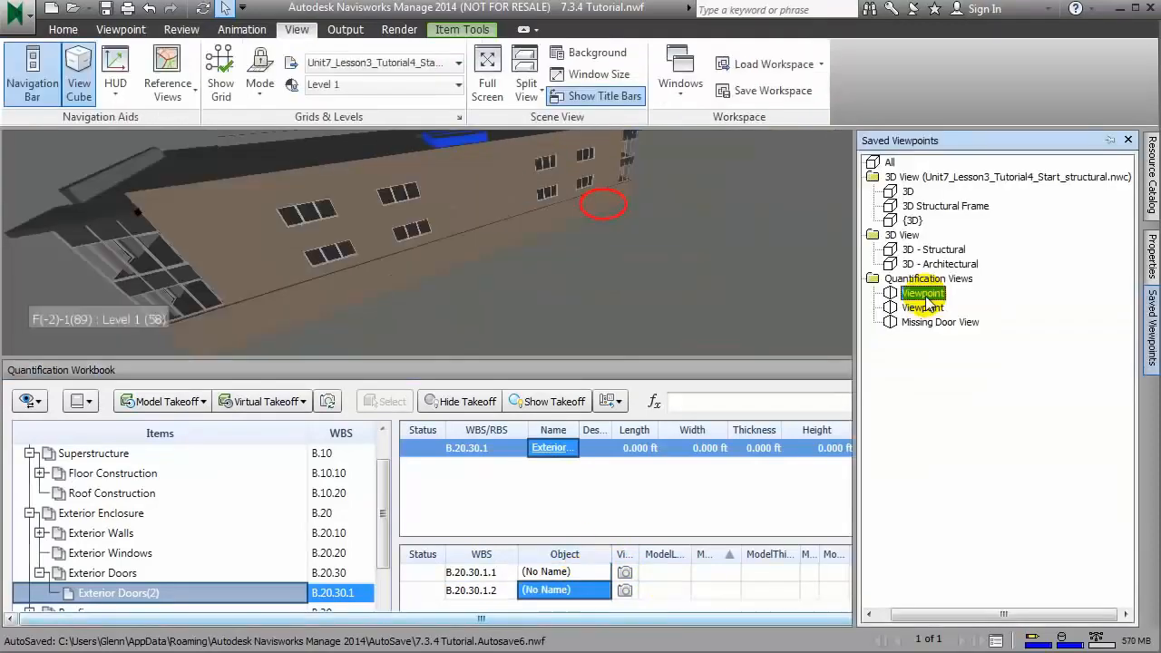
{"action": "left_click", "coordinate": [923, 308]}
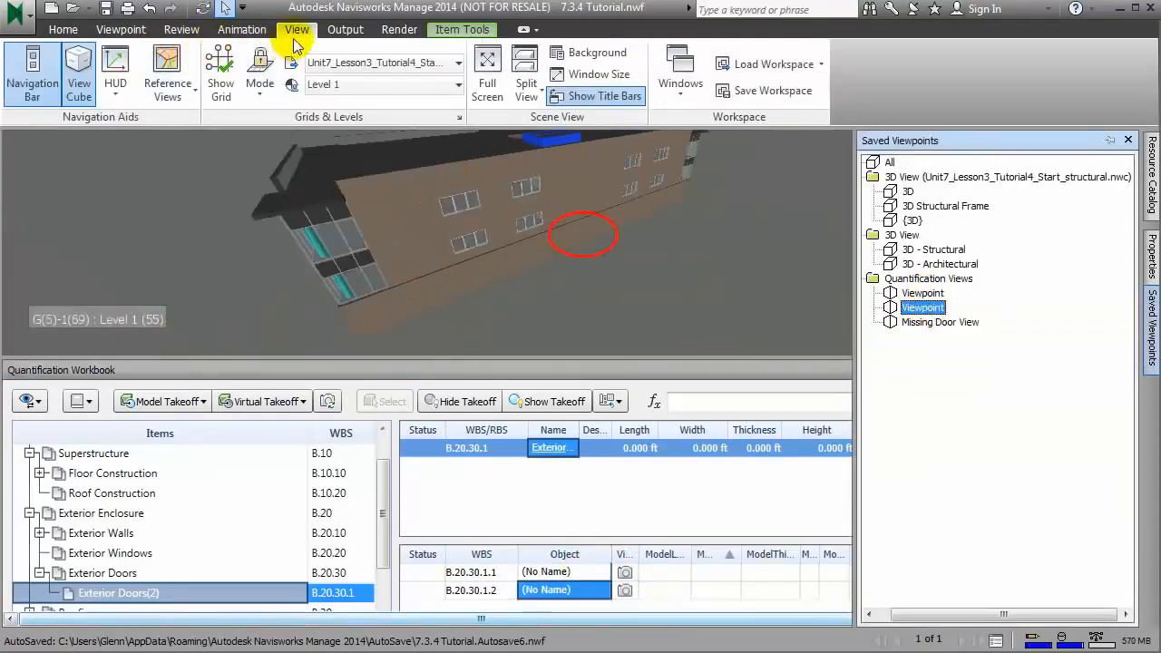
{"action": "left_click", "coordinate": [184, 30]}
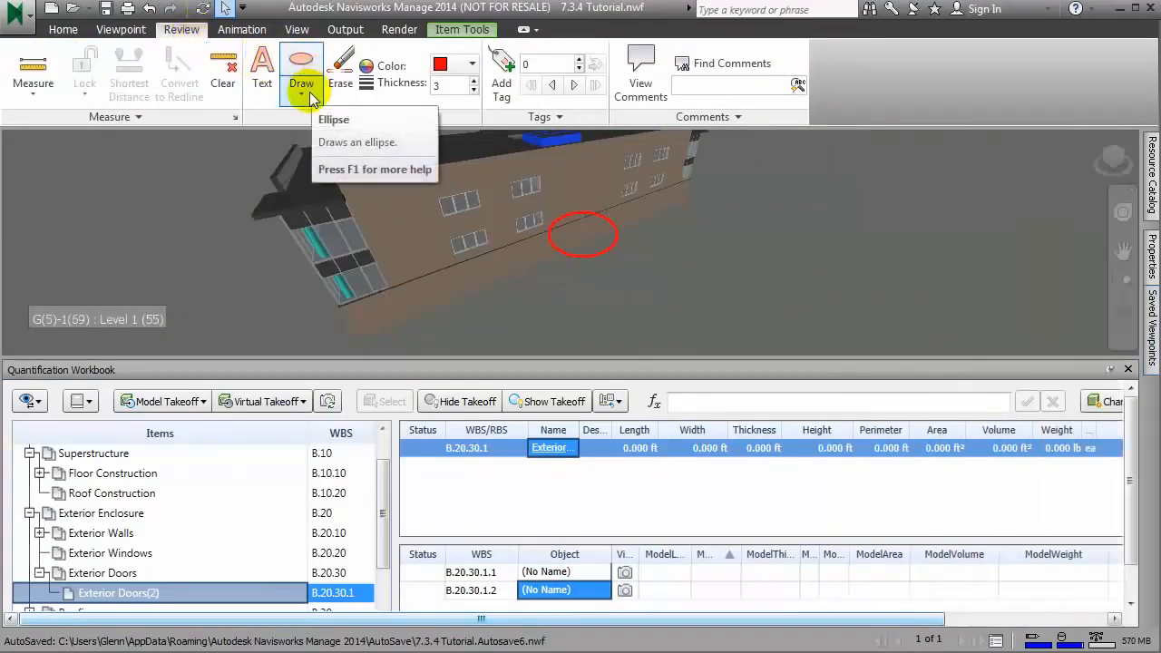
{"action": "left_click", "coordinate": [262, 77]}
{"action": "left_click", "coordinate": [599, 240]}
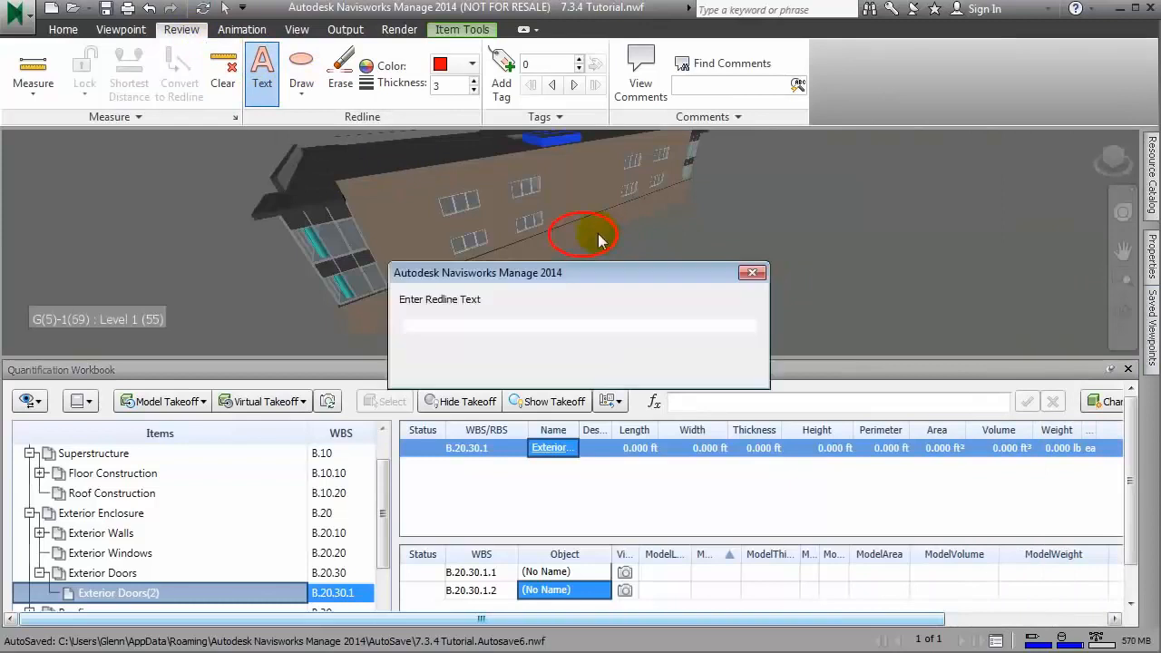
{"action": "type", "text": "Missing Exterior Door"}
{"action": "key", "text": "Return"}
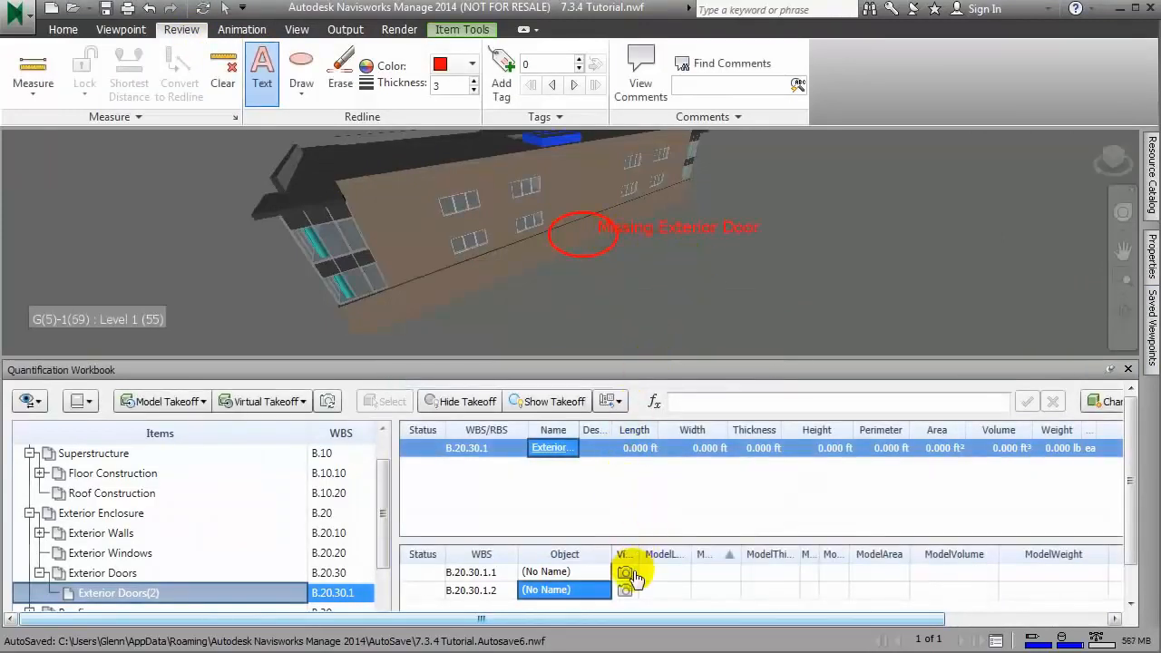
Step: Update the stored viewpoint of takeoff B.20.30.1.1 with the current labelled view
{"action": "left_click", "coordinate": [624, 573]}
{"action": "right_click", "coordinate": [625, 573]}
{"action": "mouse_move", "coordinate": [743, 401]}
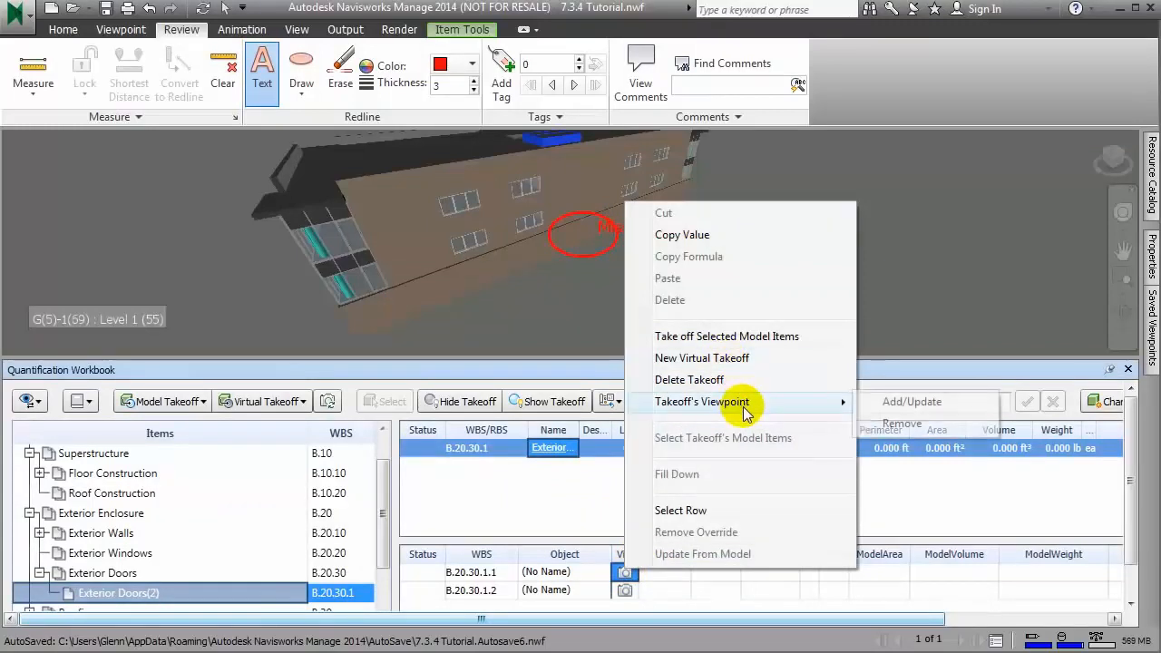
{"action": "left_click", "coordinate": [909, 405]}
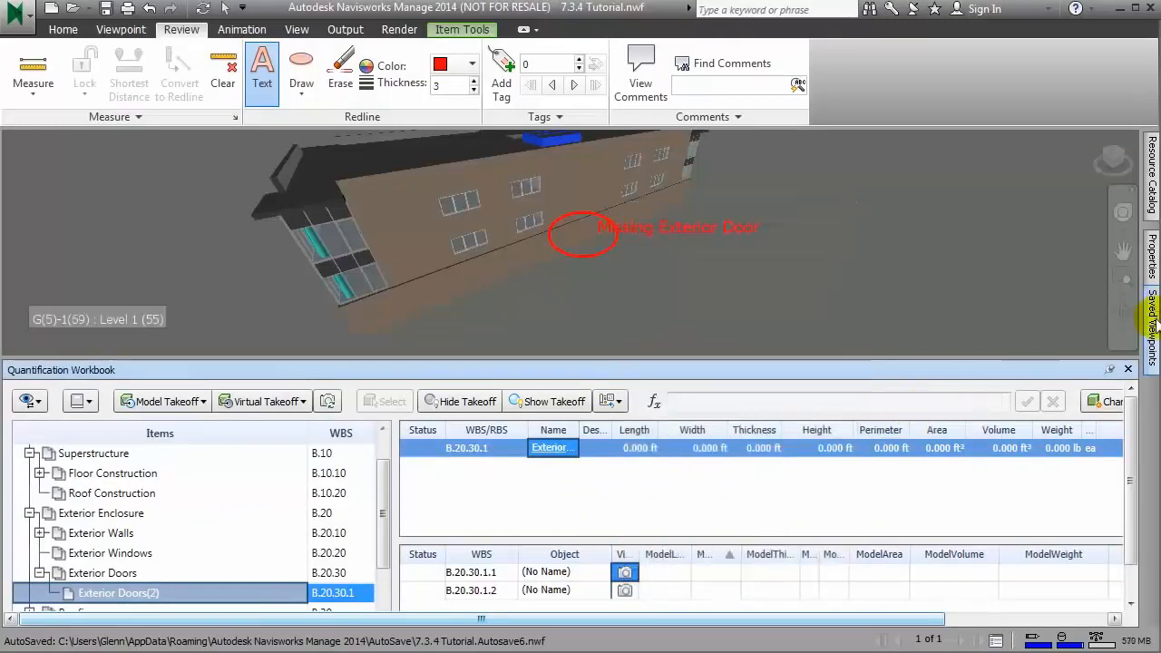
Step: In the saved viewpoint with the far-end ellipse, add the redline text "Missing Exterior Door" and update takeoff B.20.30.1.2's viewpoint with it
{"action": "mouse_move", "coordinate": [1155, 325]}
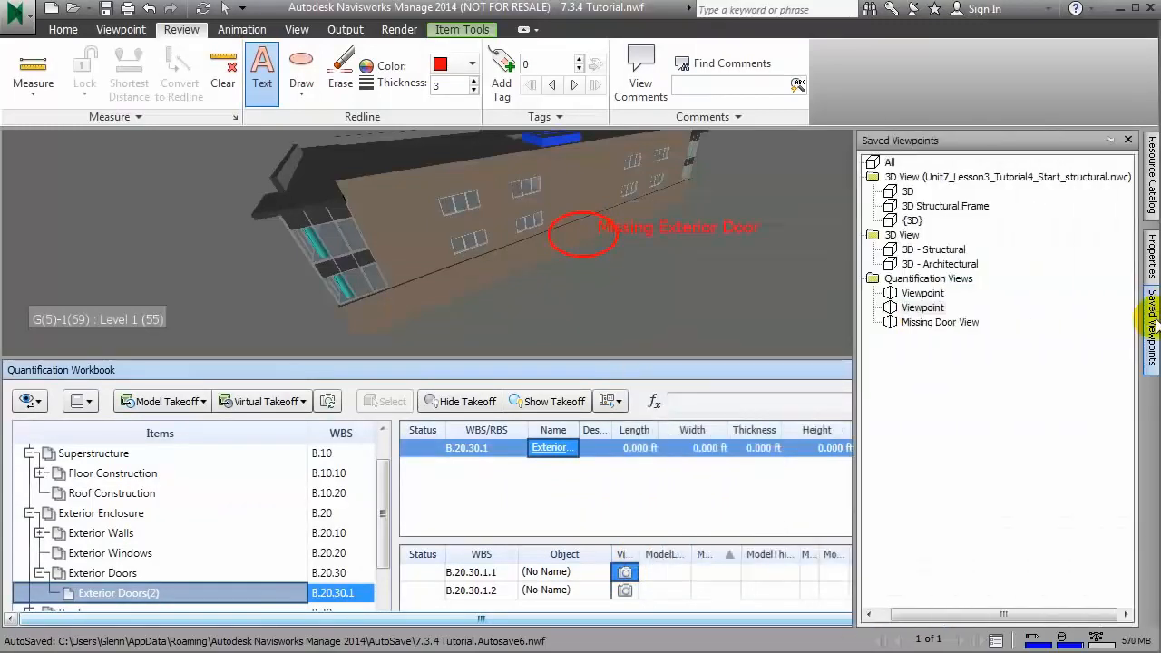
{"action": "left_click", "coordinate": [924, 308]}
{"action": "key", "text": "Up"}
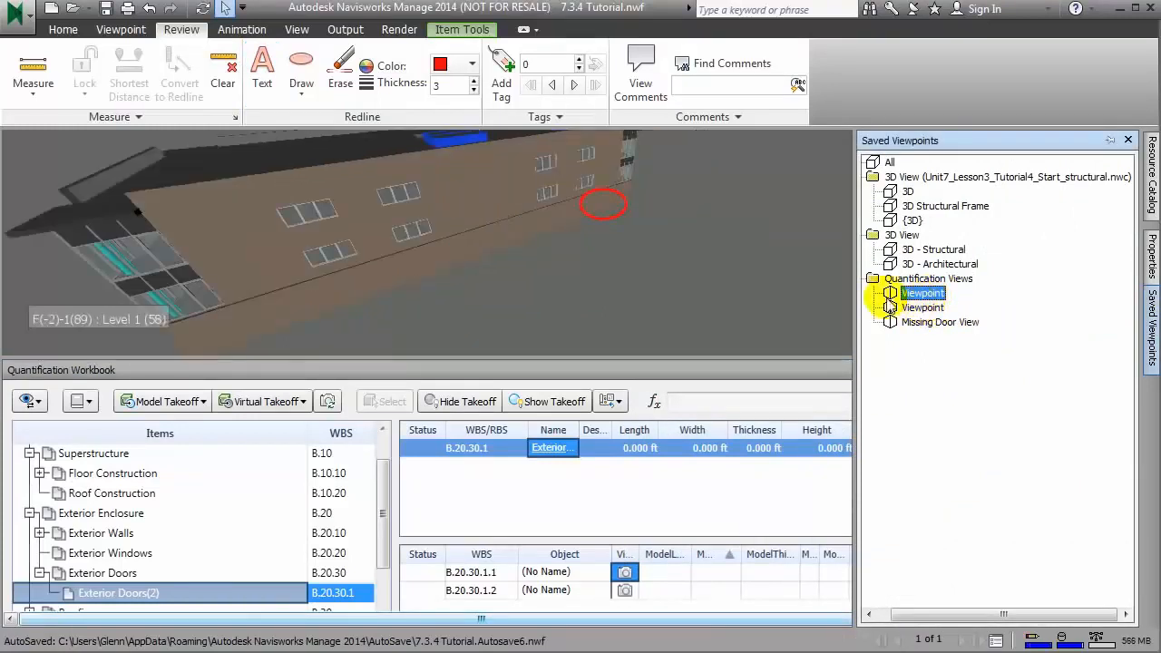
{"action": "left_click", "coordinate": [262, 71]}
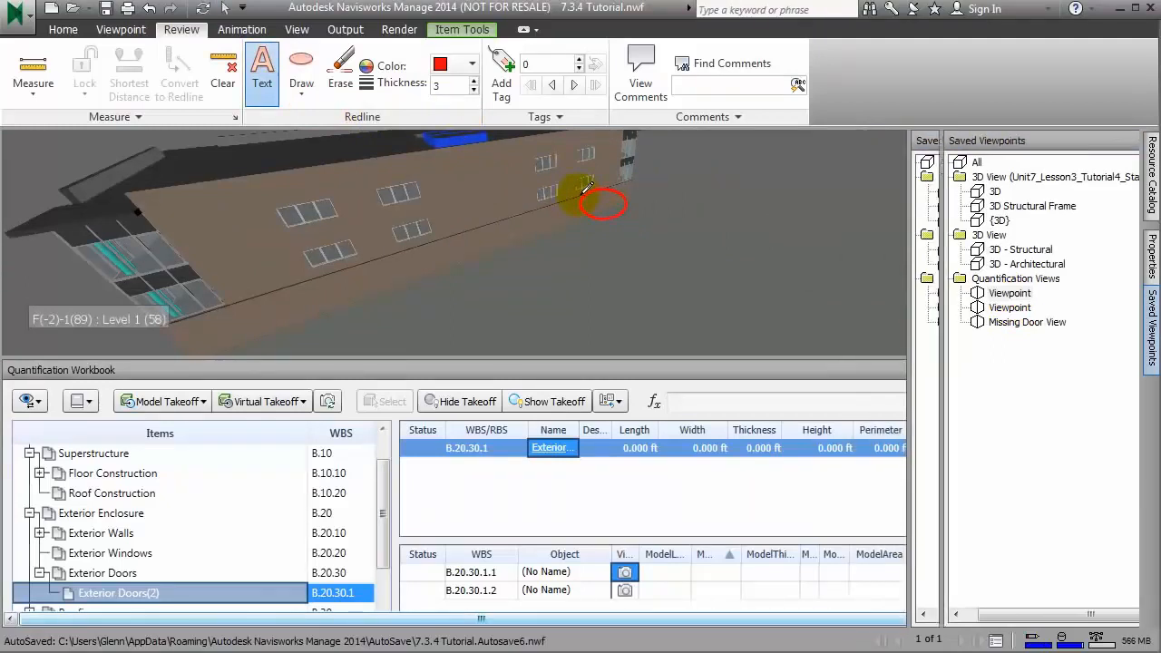
{"action": "left_click", "coordinate": [602, 199]}
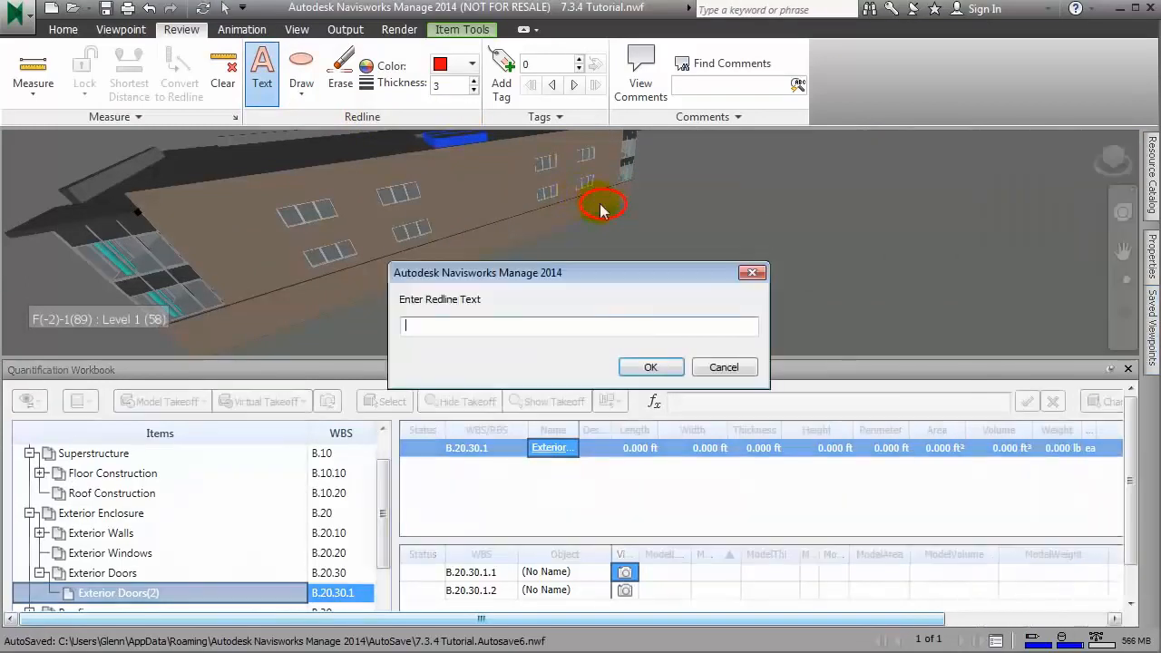
{"action": "type", "text": "Missing Exterior Door"}
{"action": "key", "text": "Return"}
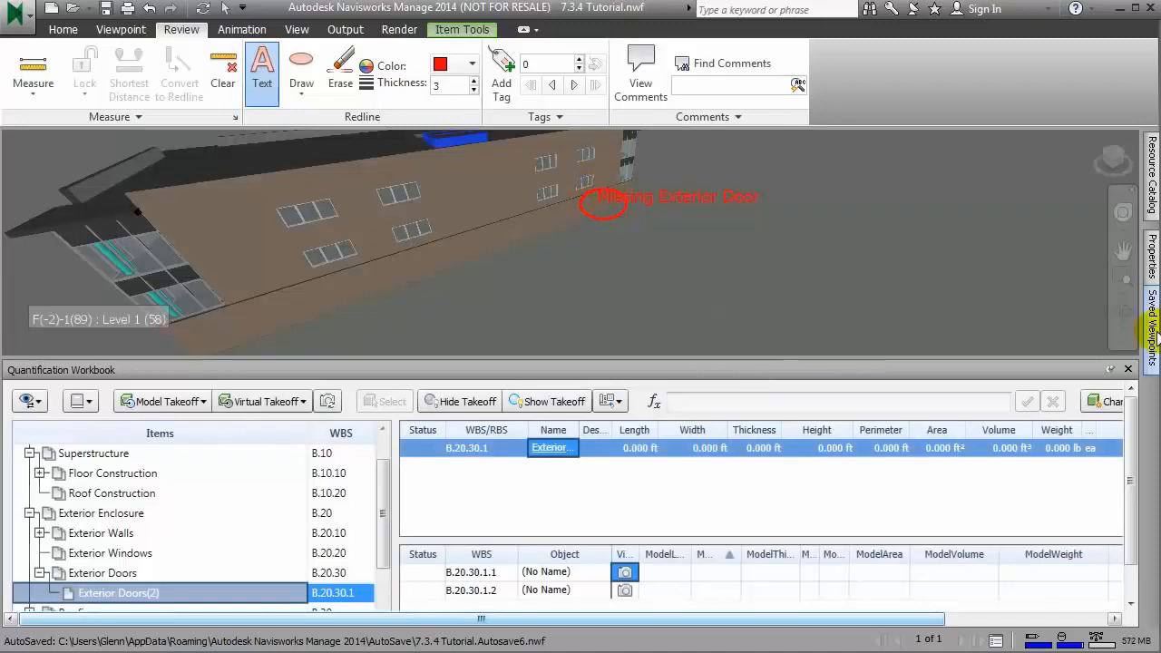
{"action": "right_click", "coordinate": [624, 591]}
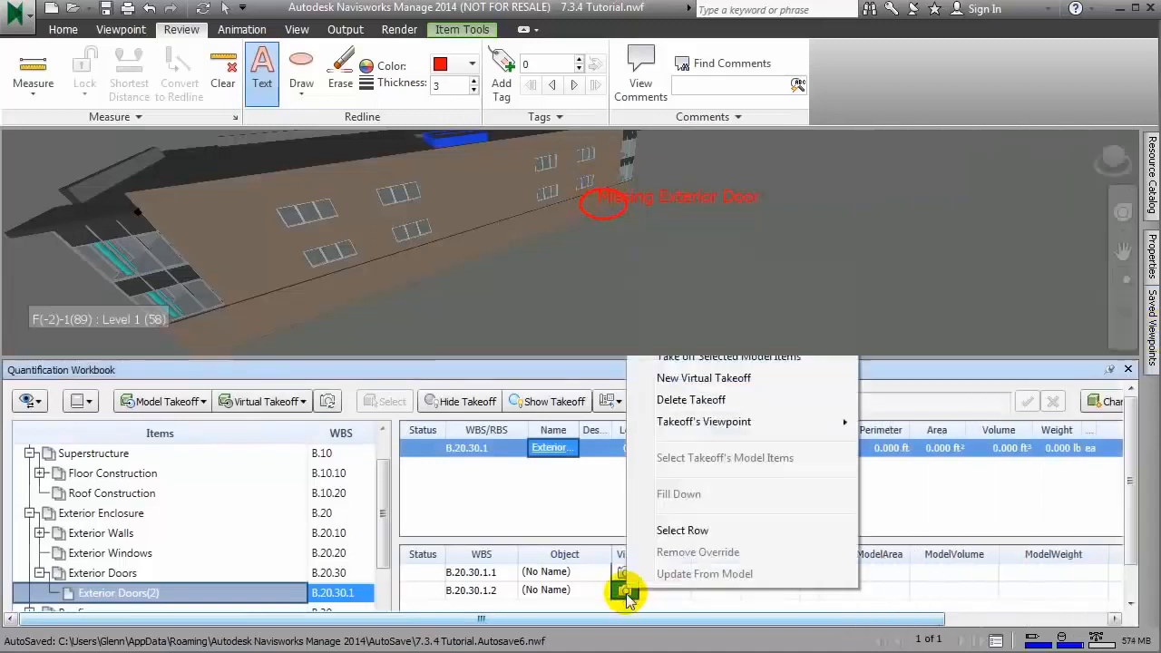
{"action": "mouse_move", "coordinate": [731, 420]}
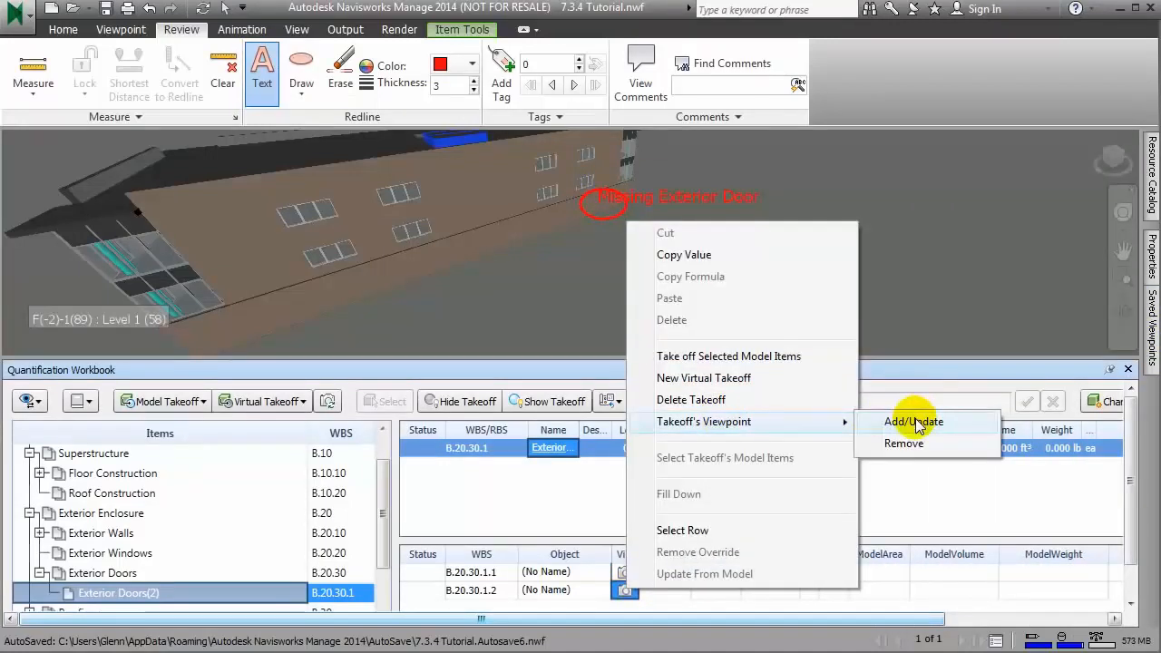
Step: Check the labelled viewpoints of takeoffs B.20.30.1.1 and B.20.30.1.2 from their rows
{"action": "left_click", "coordinate": [555, 571]}
{"action": "left_click", "coordinate": [624, 575]}
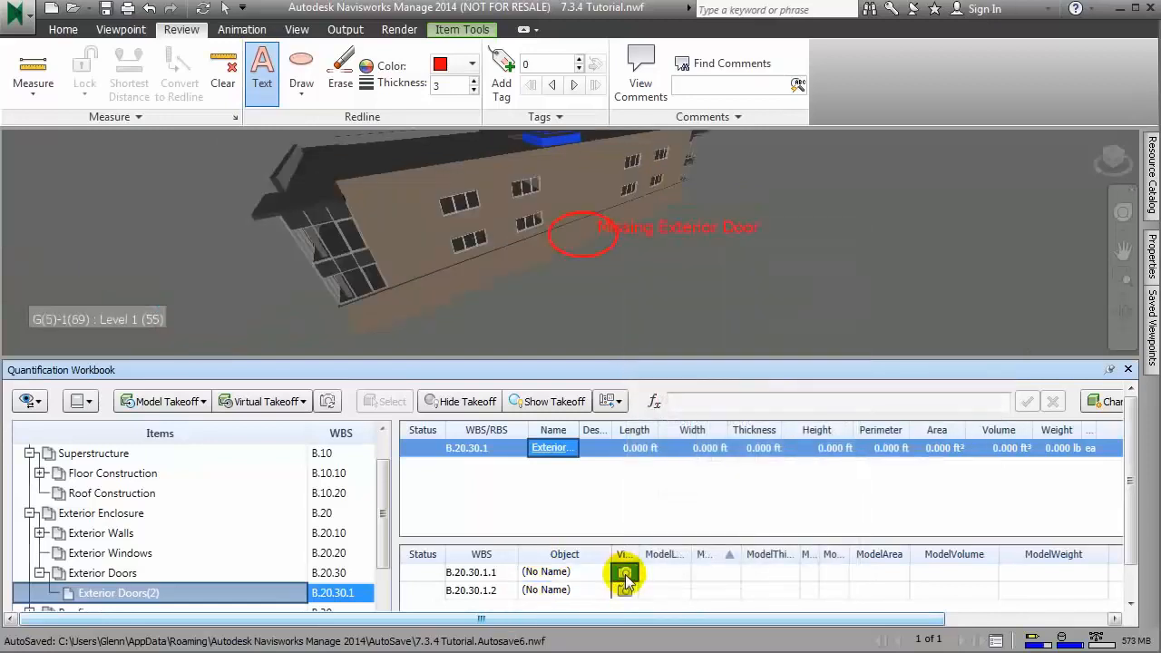
{"action": "left_click", "coordinate": [561, 591]}
{"action": "left_click", "coordinate": [628, 593]}
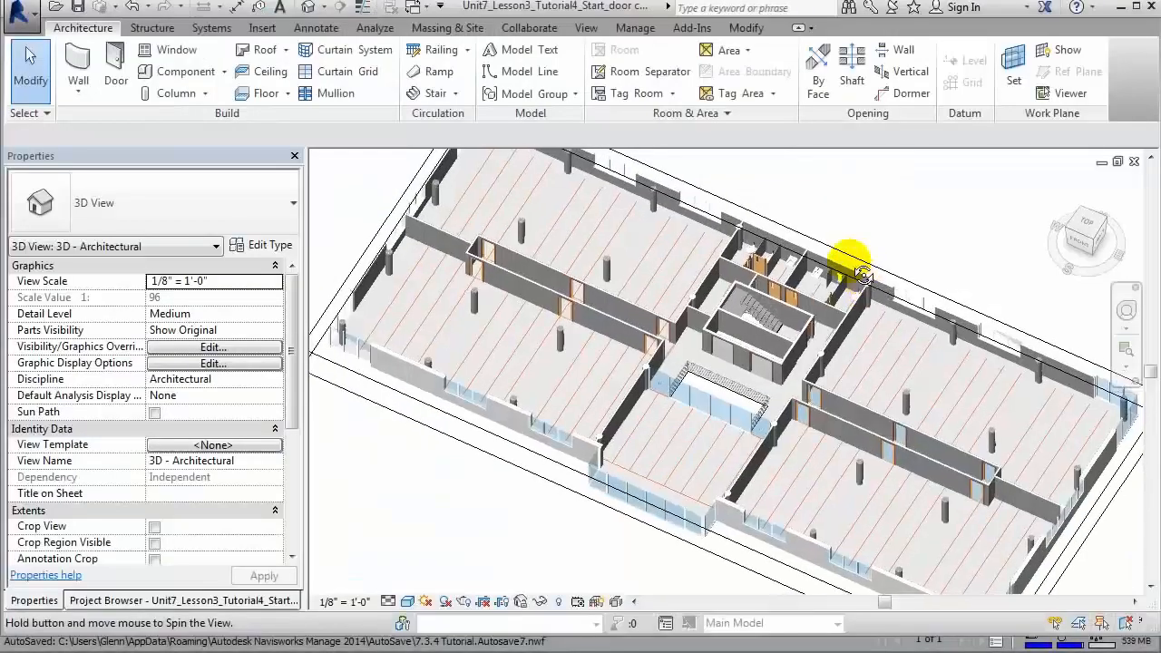
Step: Switch to the Revit model and change all Single-Flush Vision 32" x 84" doors visible in the architectural 3D view to type 30" x 84"
{"action": "mouse_move", "coordinate": [847, 259]}
{"action": "middle_mouse_down", "text": "shift"}
{"action": "mouse_move", "coordinate": [834, 221]}
{"action": "mouse_move", "coordinate": [847, 260]}
{"action": "middle_mouse_up", "text": "shift"}
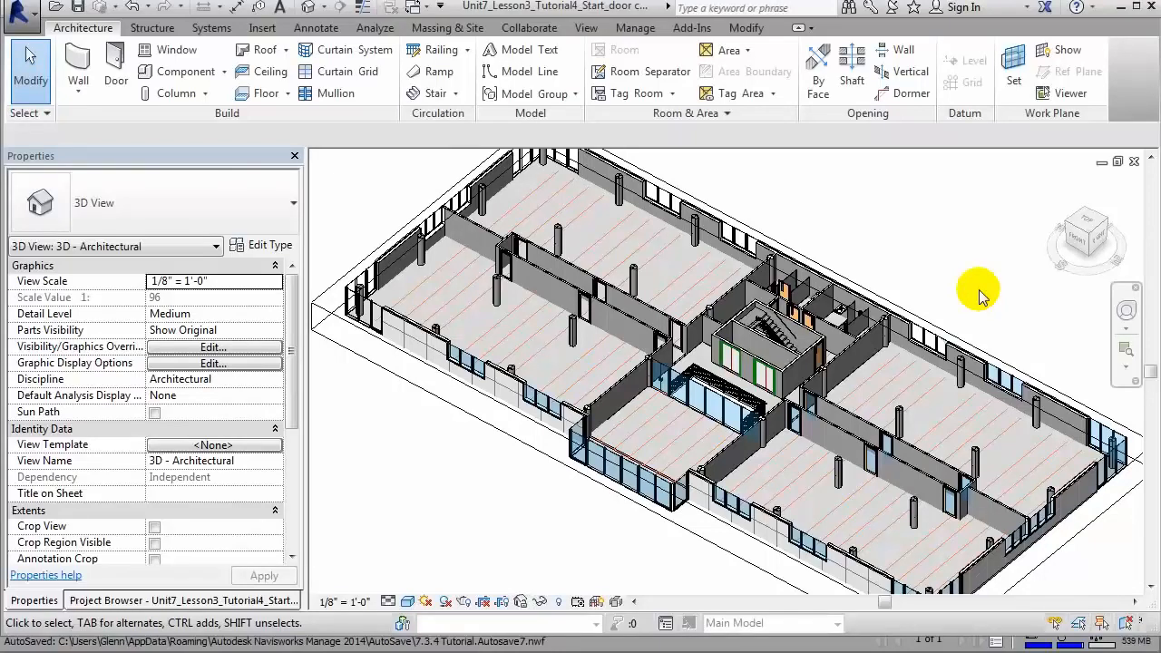
{"action": "middle_click_drag", "start_coordinate": [981, 292], "coordinate": [959, 252], "text": "shift"}
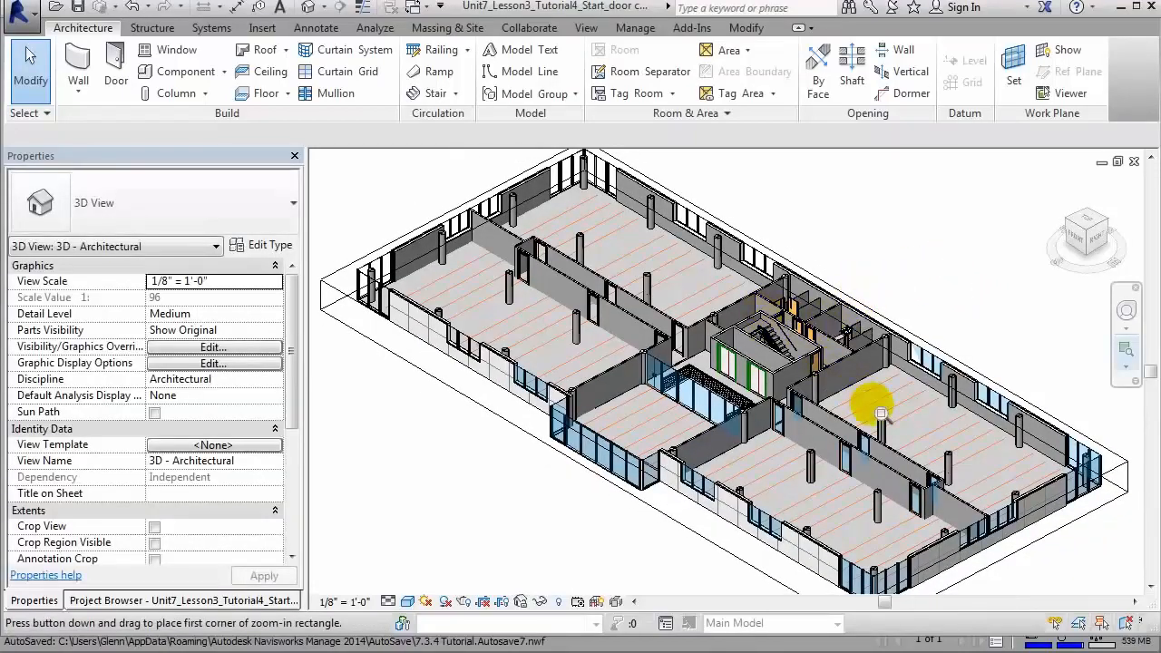
{"action": "left_click_drag", "start_coordinate": [820, 386], "coordinate": [876, 434]}
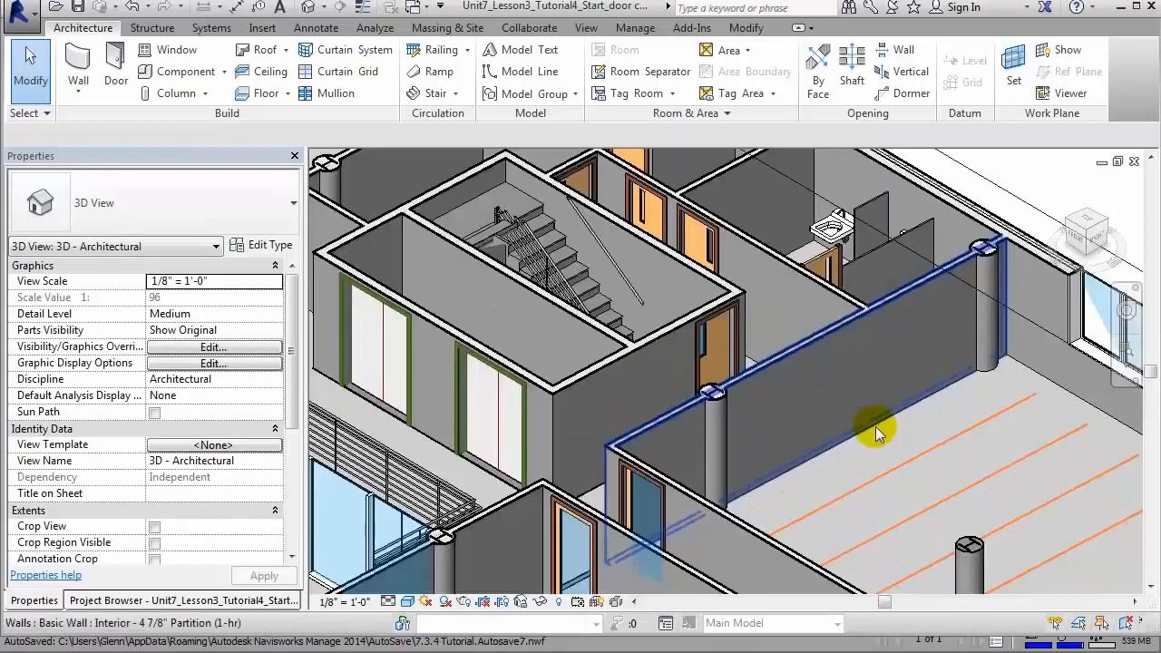
{"action": "left_click", "coordinate": [722, 309]}
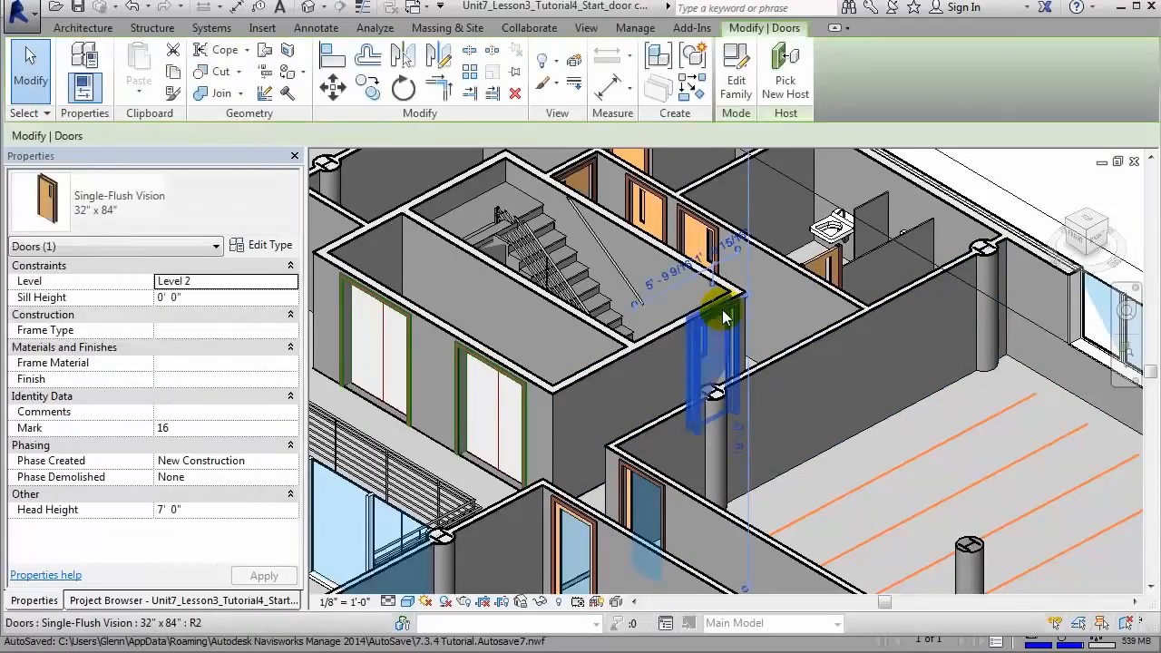
{"action": "right_click", "coordinate": [722, 309]}
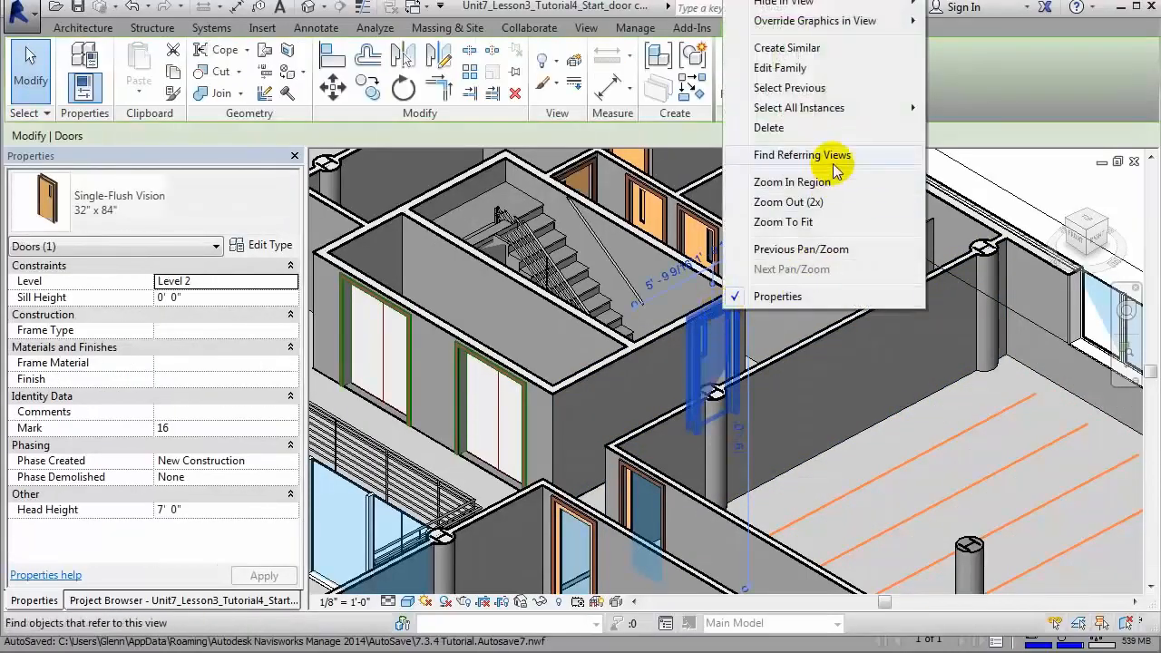
{"action": "mouse_move", "coordinate": [862, 110]}
{"action": "left_click", "coordinate": [1000, 112]}
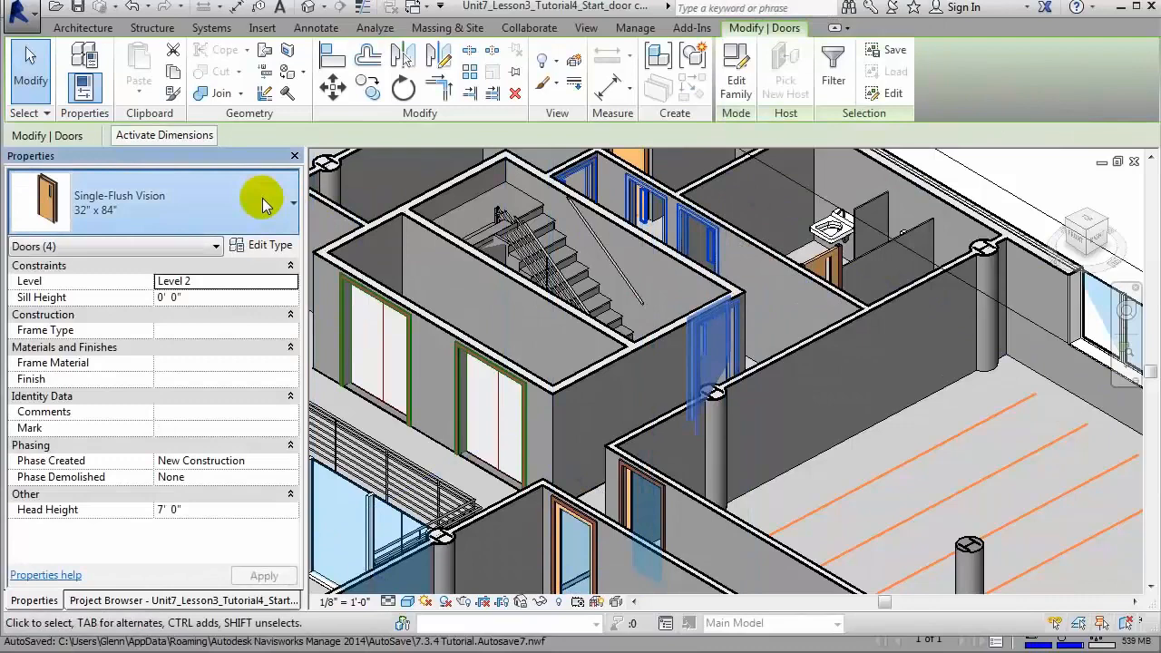
{"action": "left_click", "coordinate": [291, 200]}
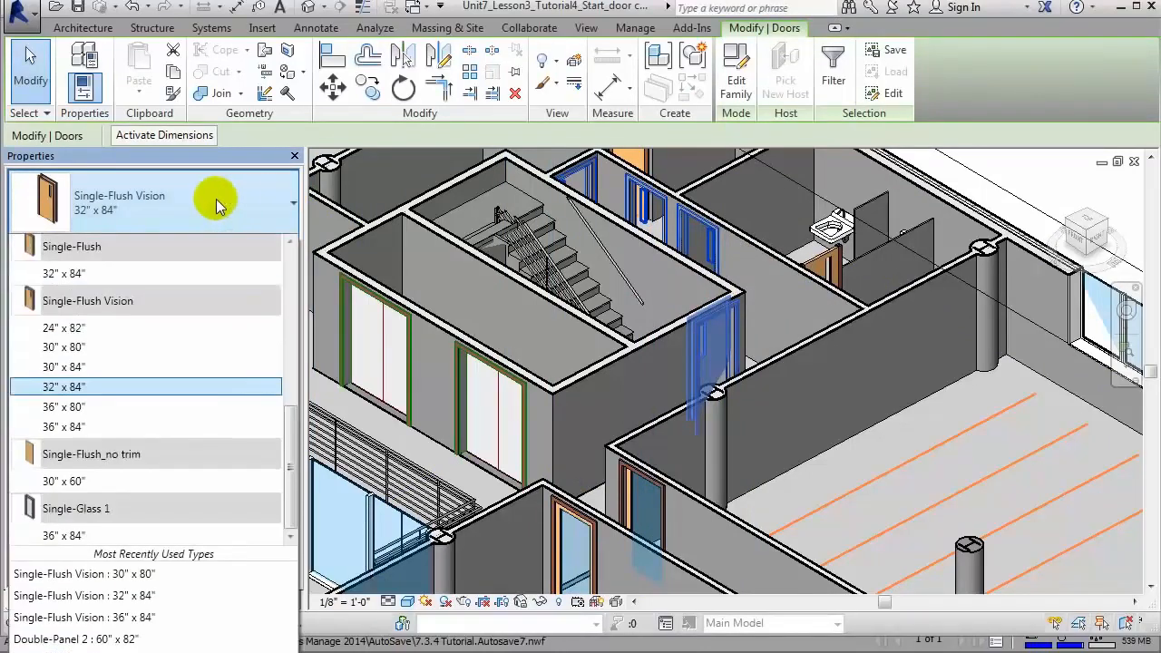
{"action": "left_click", "coordinate": [175, 367]}
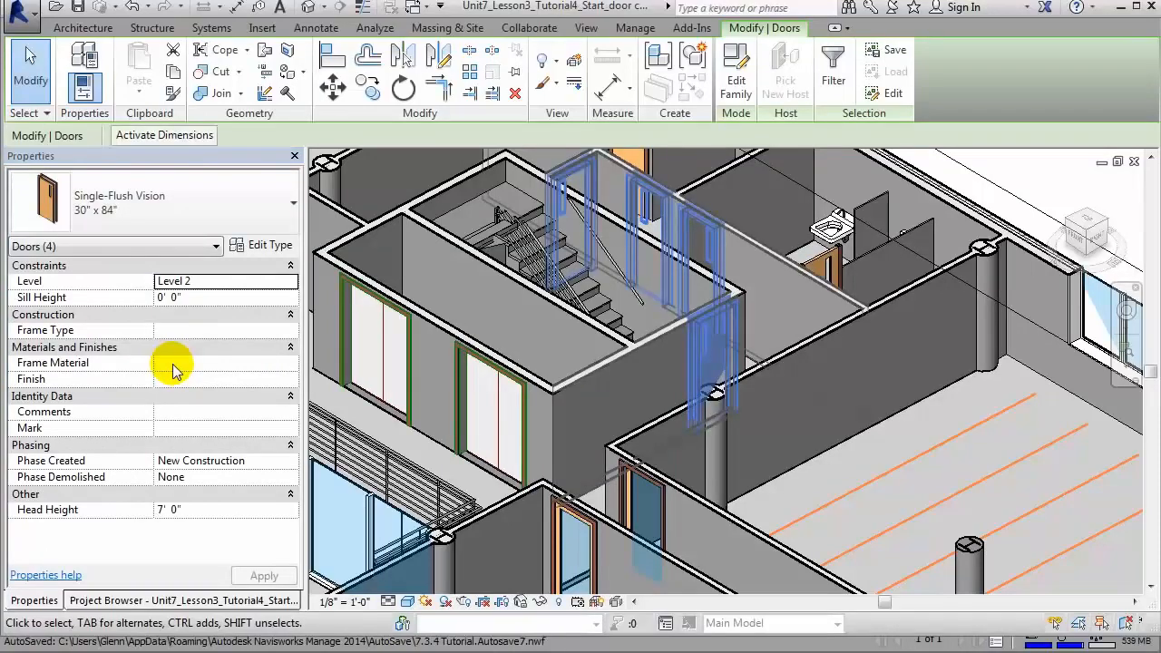
Step: Collapse the Door-Opening family in the Project Browser and open the {3D} view of the whole building
{"action": "left_click", "coordinate": [104, 602]}
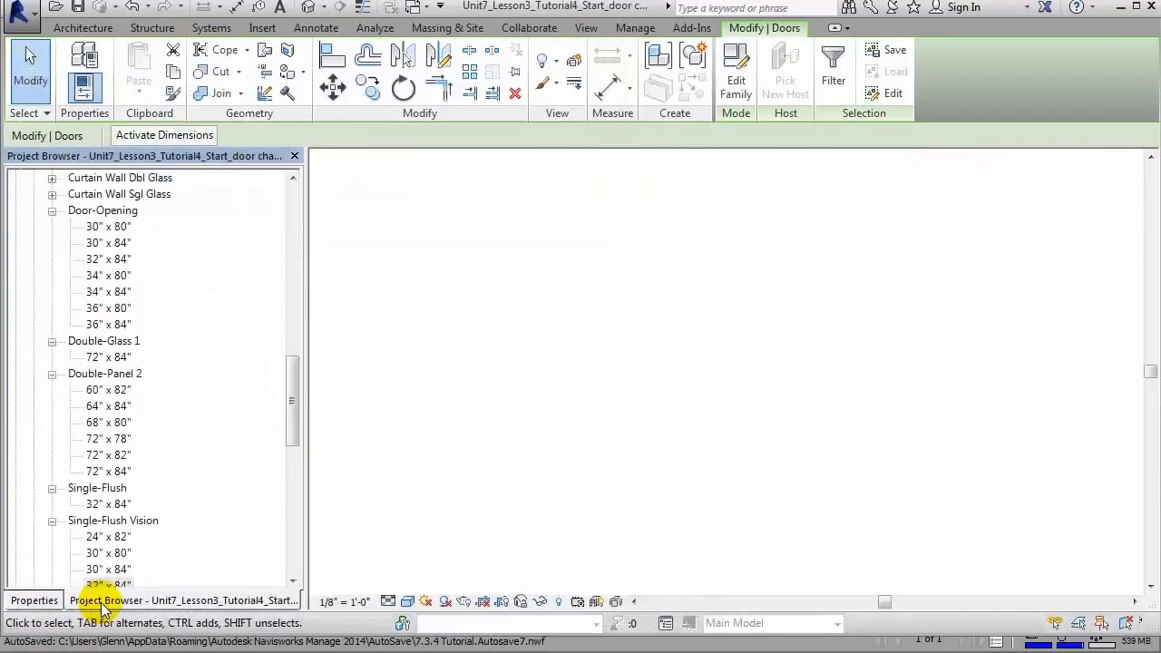
{"action": "left_click", "coordinate": [54, 210]}
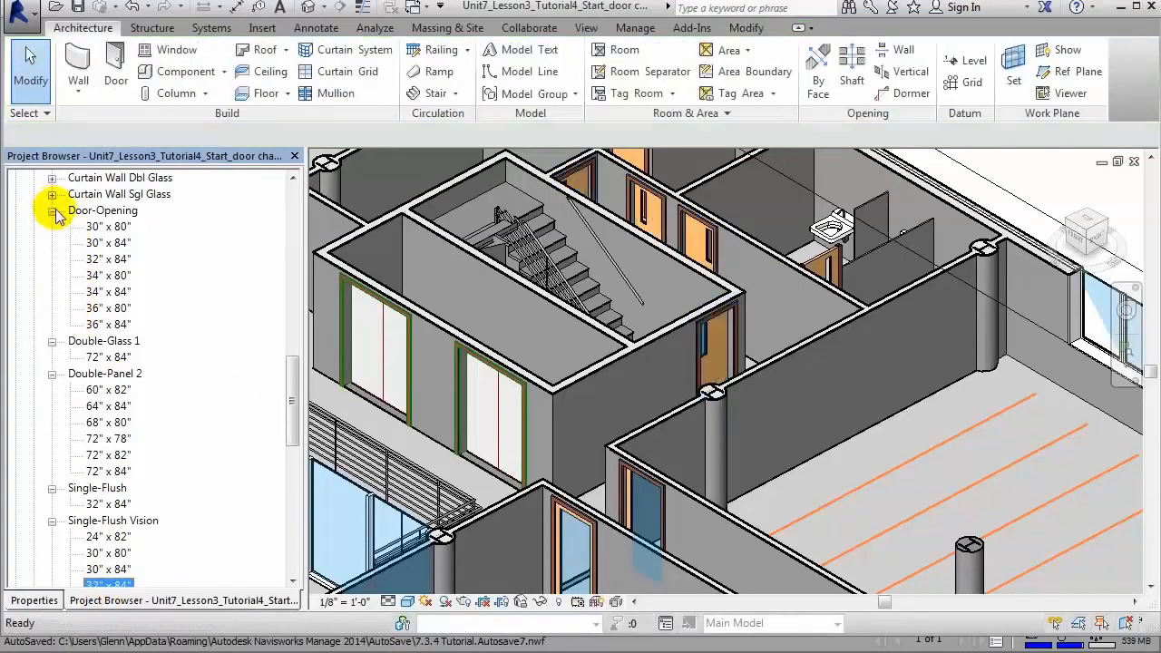
{"action": "left_click", "coordinate": [52, 210]}
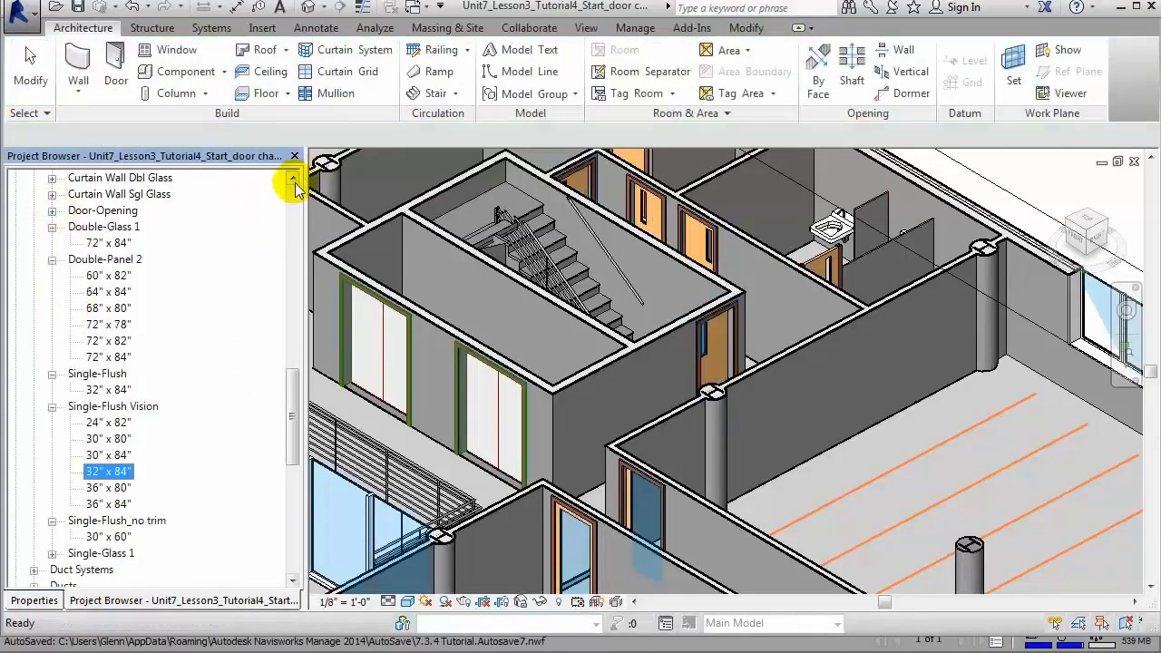
{"action": "scroll", "coordinate": [295, 186], "scroll_direction": "up", "scroll_amount": 15}
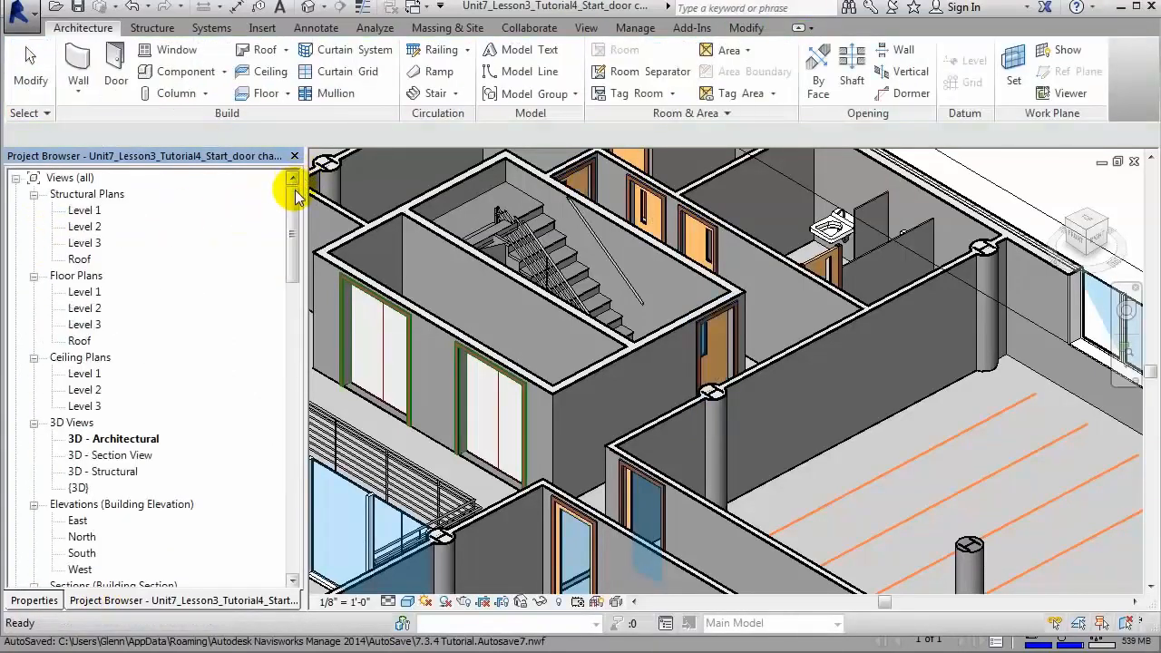
{"action": "double_click", "coordinate": [80, 488]}
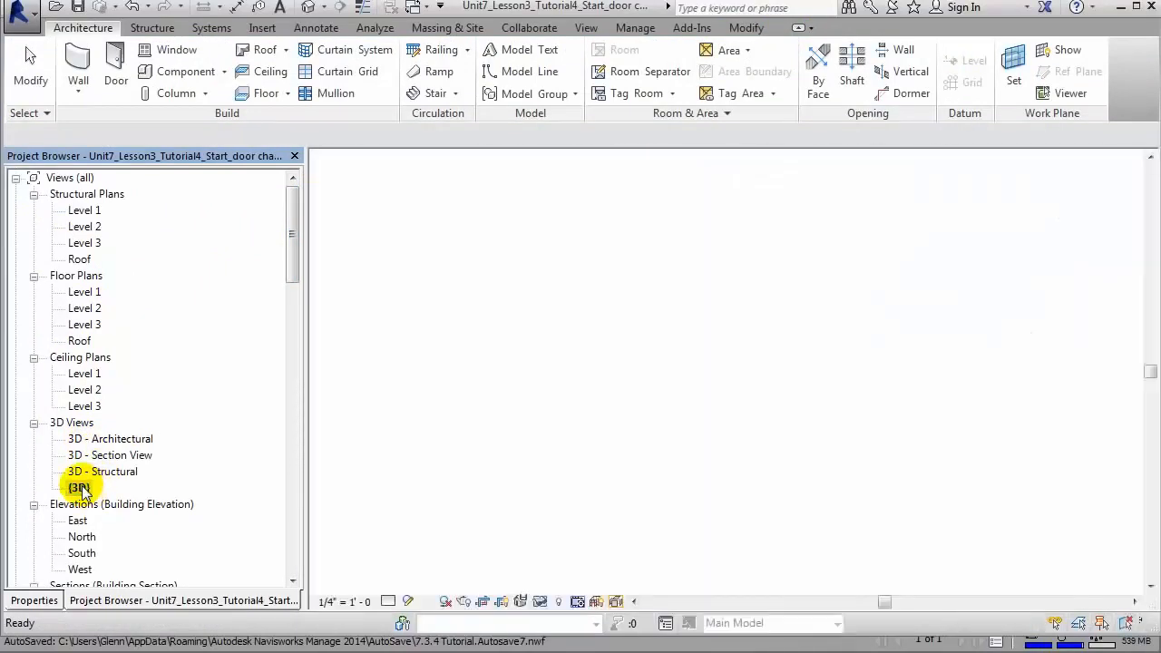
{"action": "left_click", "coordinate": [846, 300]}
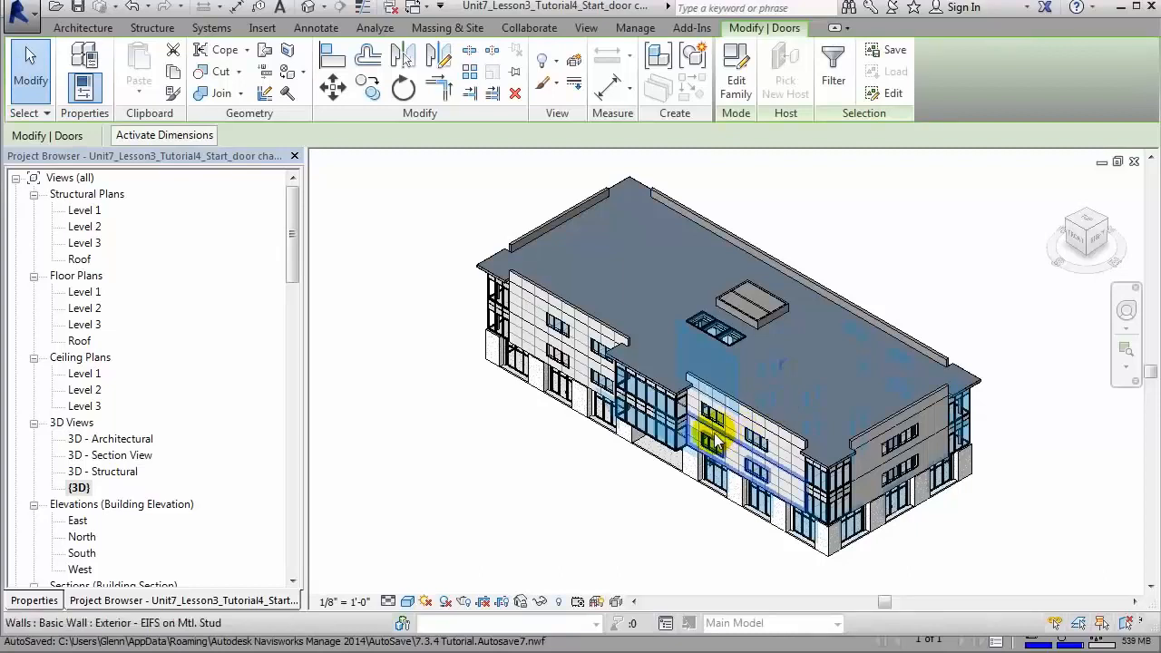
Step: Export the model to Navisworks 2014 format, replacing the existing Unit7_Lesson3_Tutorial4_Start.nwc in the 7.3.4 folder
{"action": "left_click", "coordinate": [692, 29]}
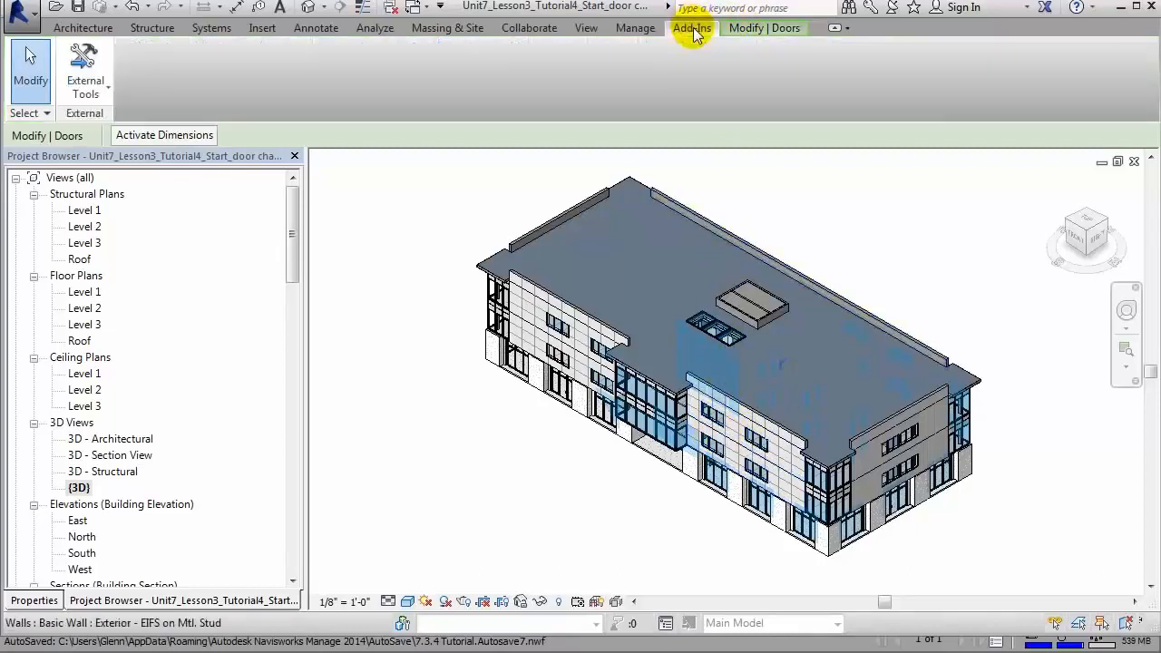
{"action": "left_click", "coordinate": [106, 88]}
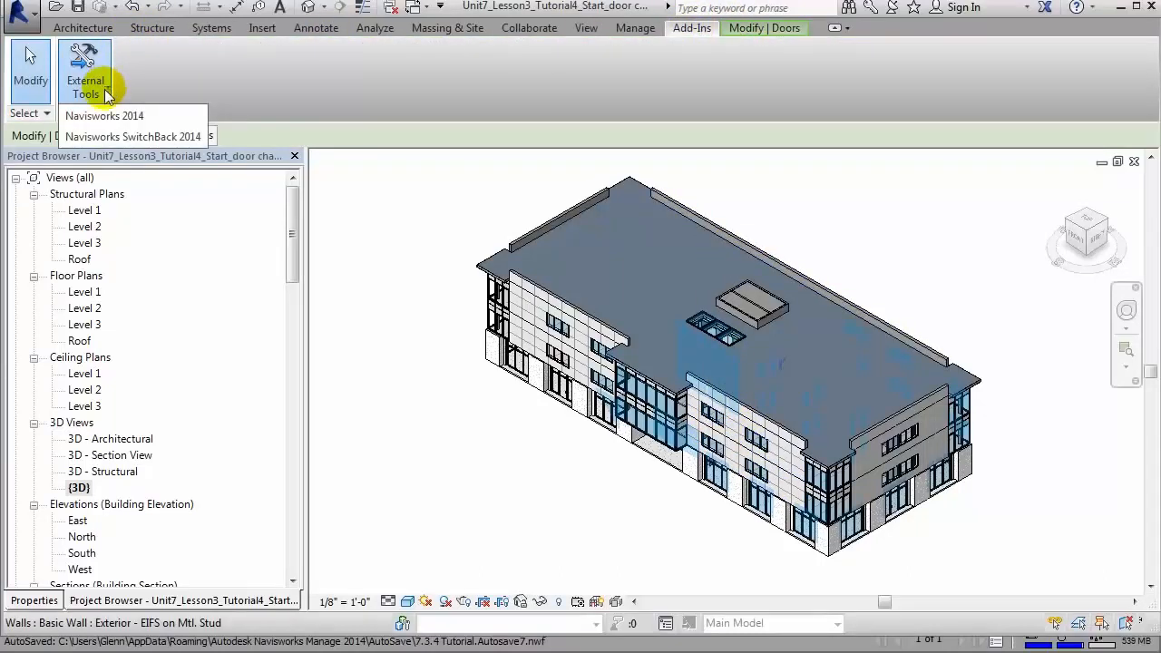
{"action": "left_click", "coordinate": [101, 116]}
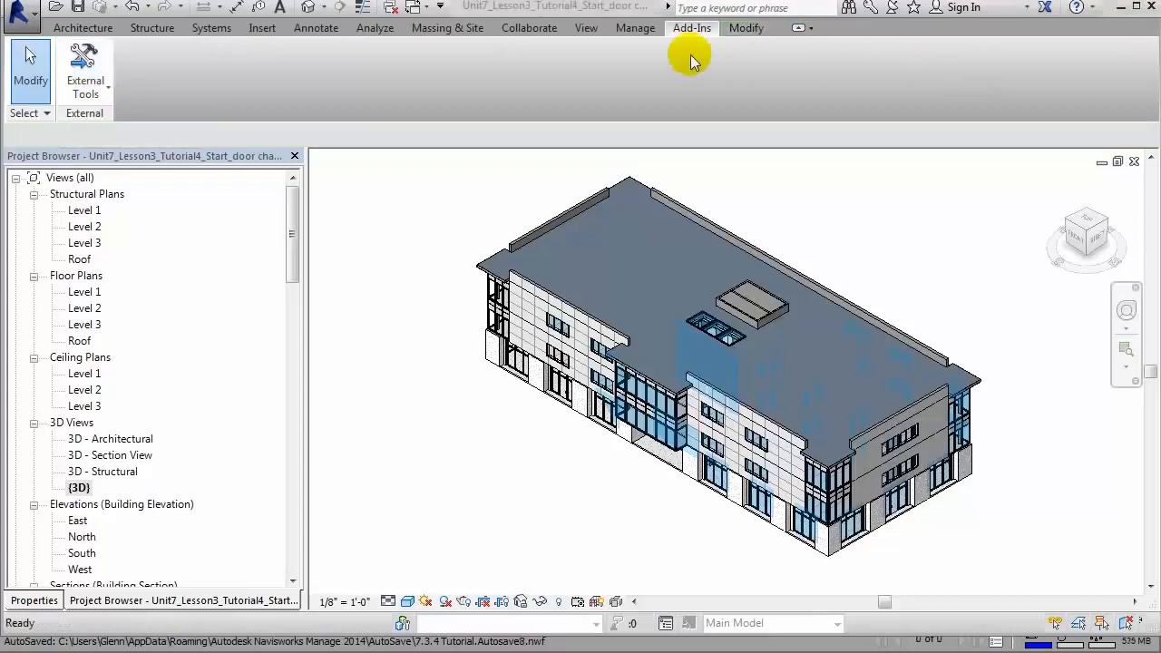
{"action": "left_click", "coordinate": [78, 98]}
{"action": "left_click", "coordinate": [99, 119]}
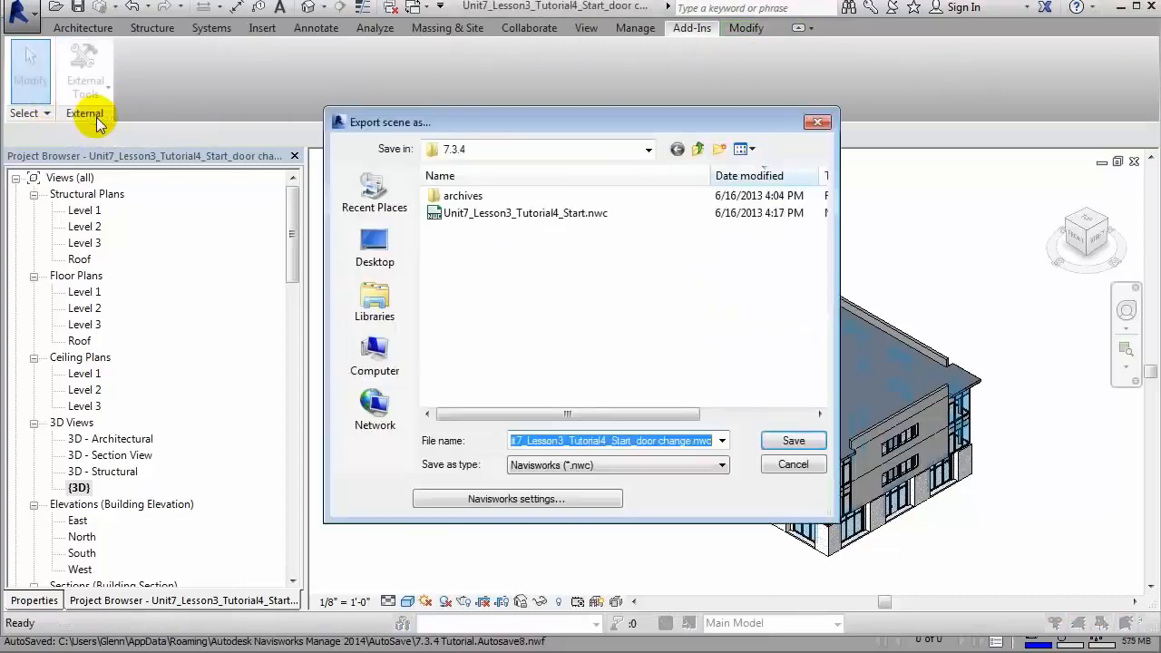
{"action": "left_click", "coordinate": [577, 214]}
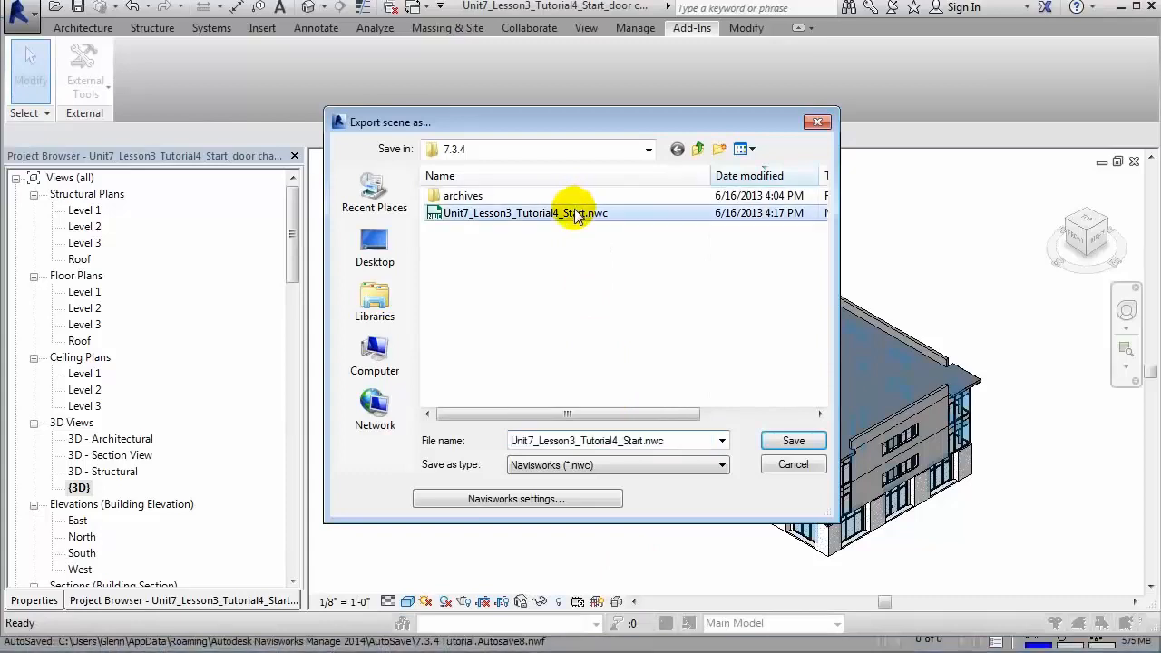
{"action": "left_click", "coordinate": [788, 443]}
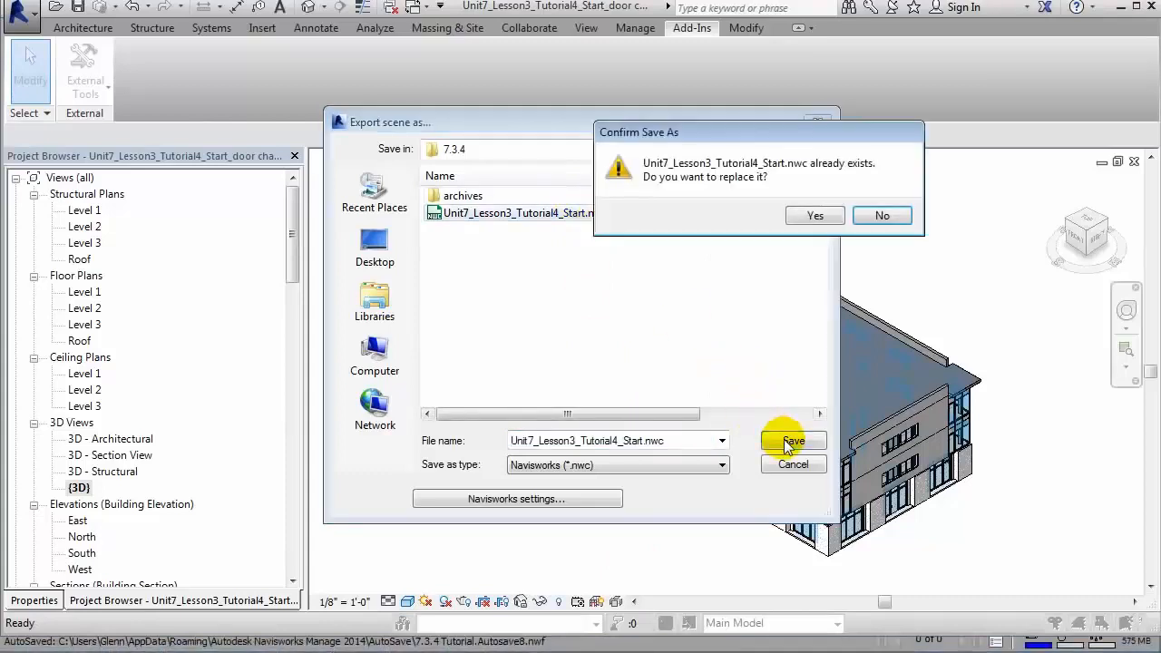
{"action": "left_click", "coordinate": [819, 215]}
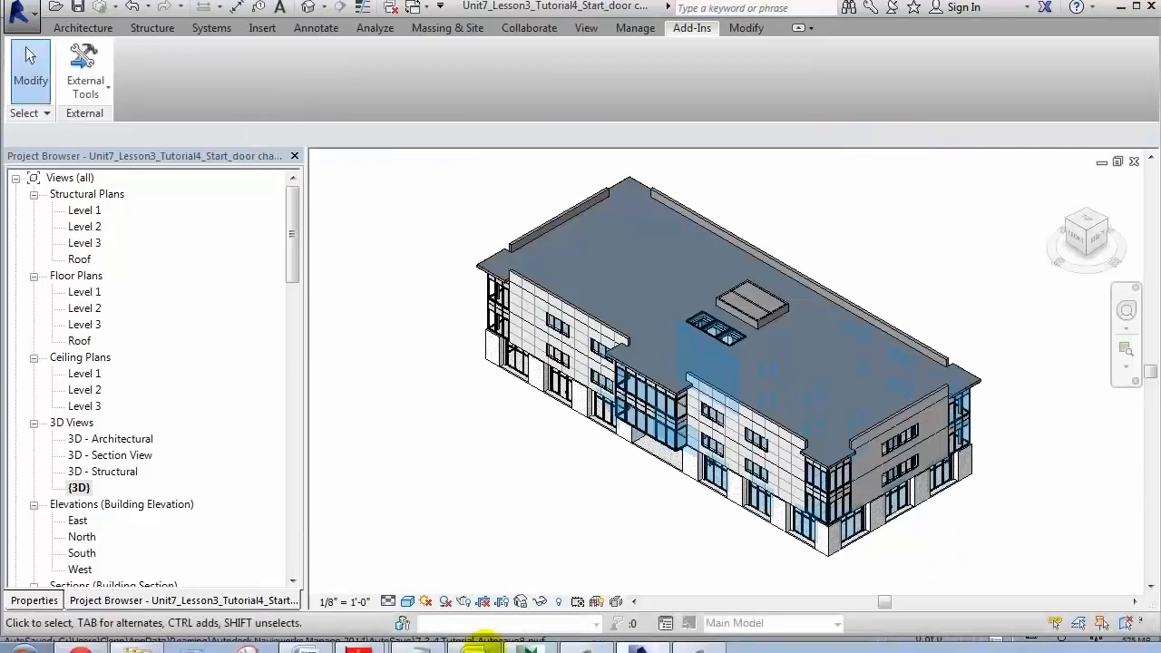
Step: Switch to Navisworks, enlarge the Quantification Workbook and run Analyze Changes on the takeoffs
{"action": "left_click", "coordinate": [530, 649]}
{"action": "left_click_drag", "start_coordinate": [555, 475], "coordinate": [561, 254]}
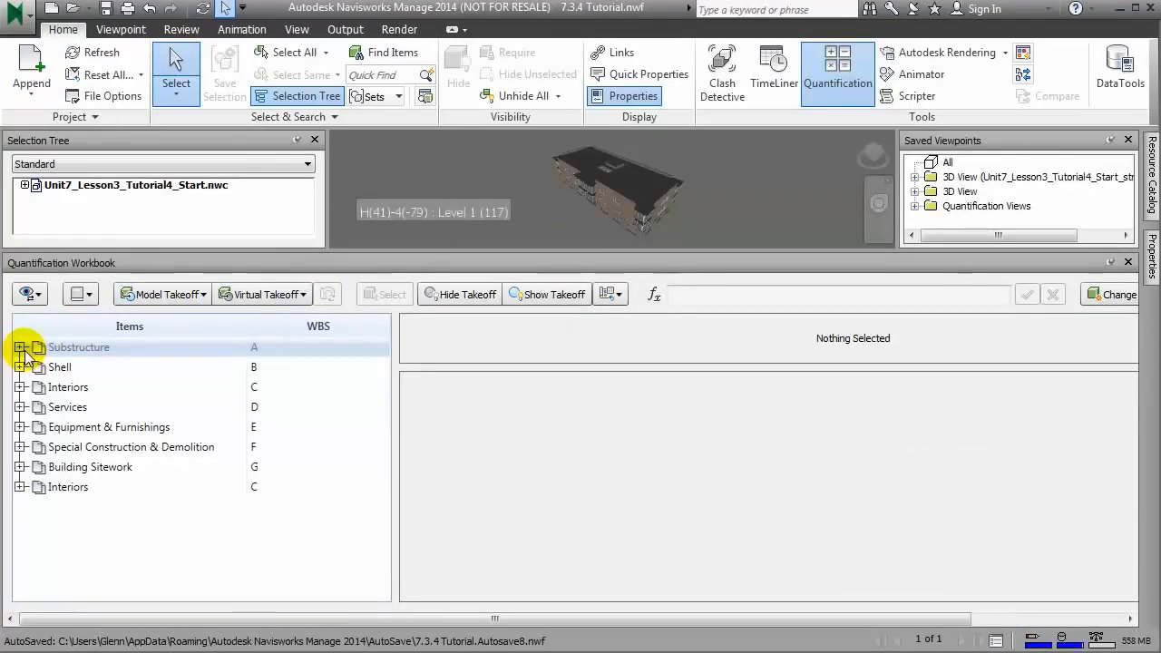
{"action": "left_click_drag", "start_coordinate": [950, 618], "coordinate": [1079, 624]}
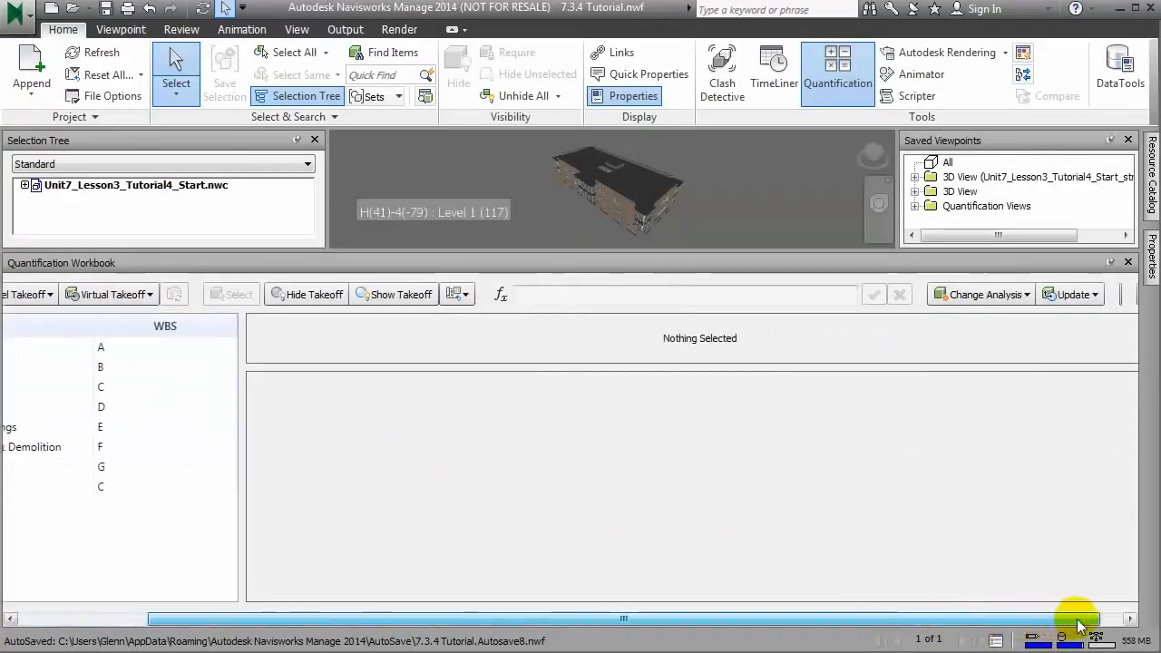
{"action": "left_click", "coordinate": [1028, 299]}
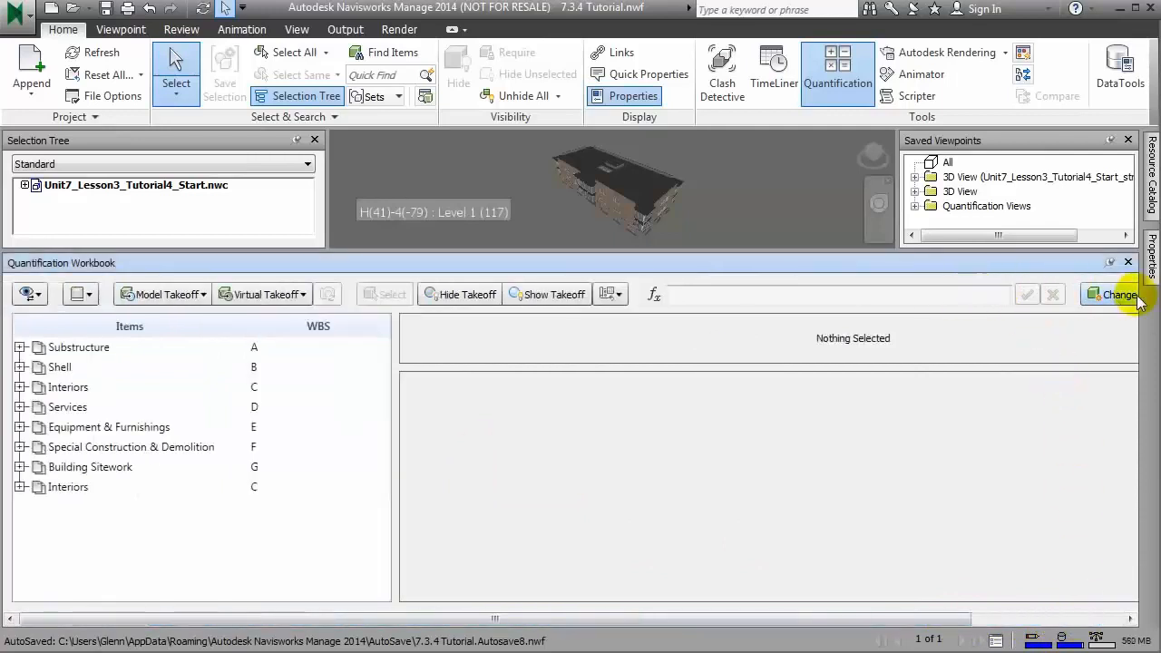
{"action": "left_click", "coordinate": [1134, 297]}
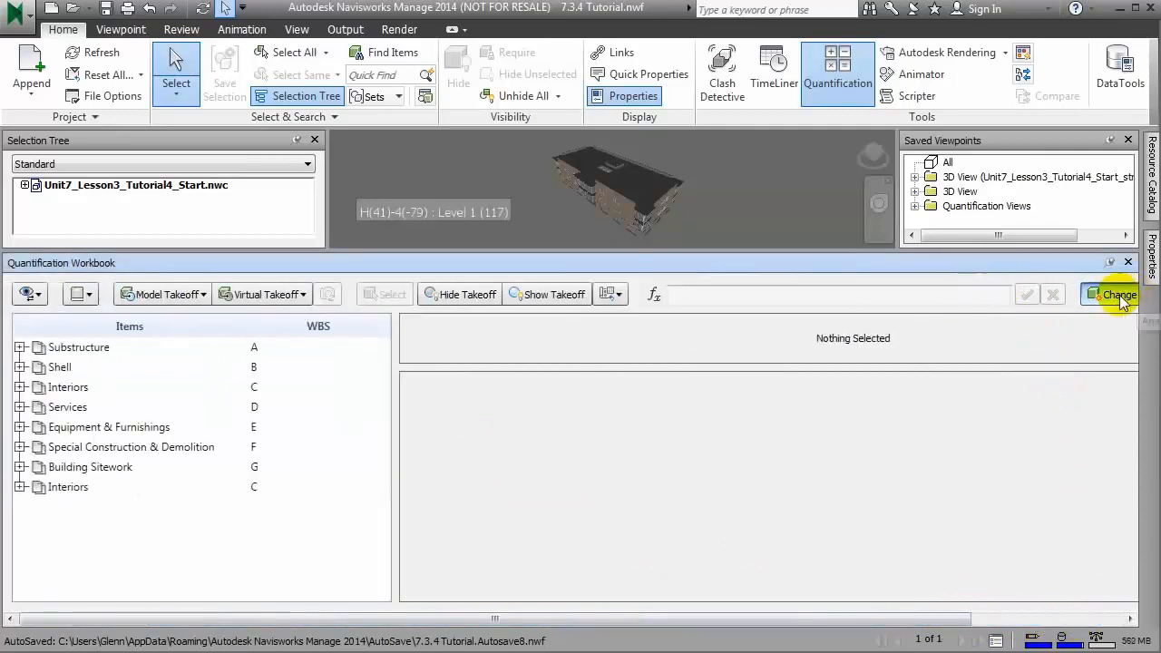
{"action": "left_click", "coordinate": [963, 619]}
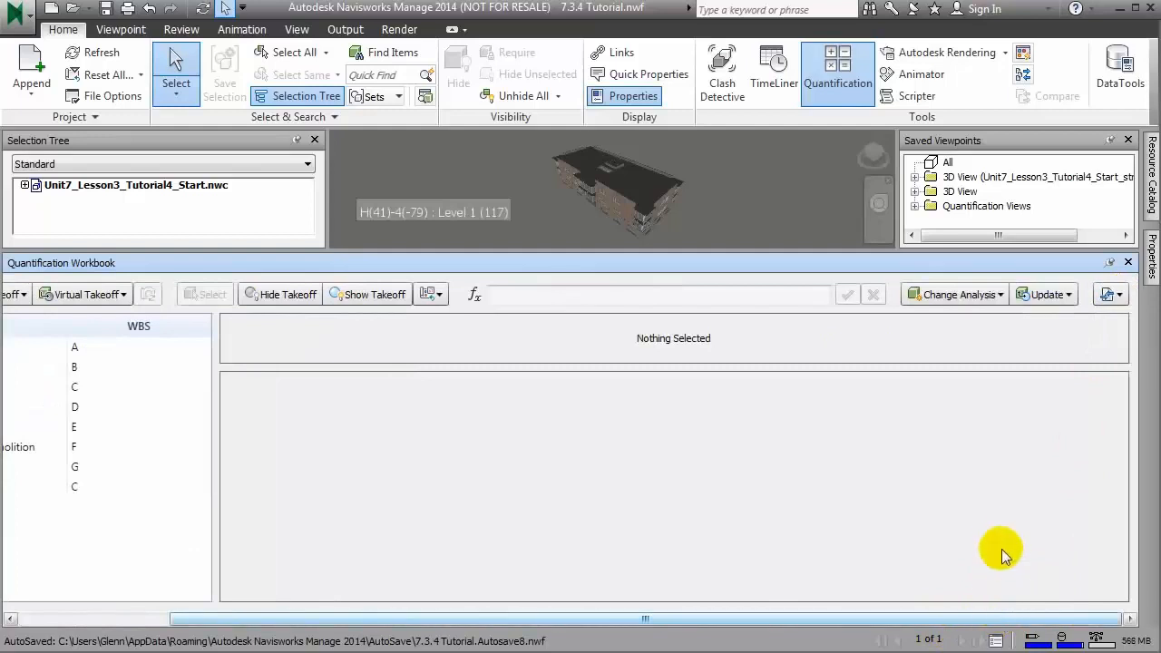
{"action": "left_click", "coordinate": [1001, 298]}
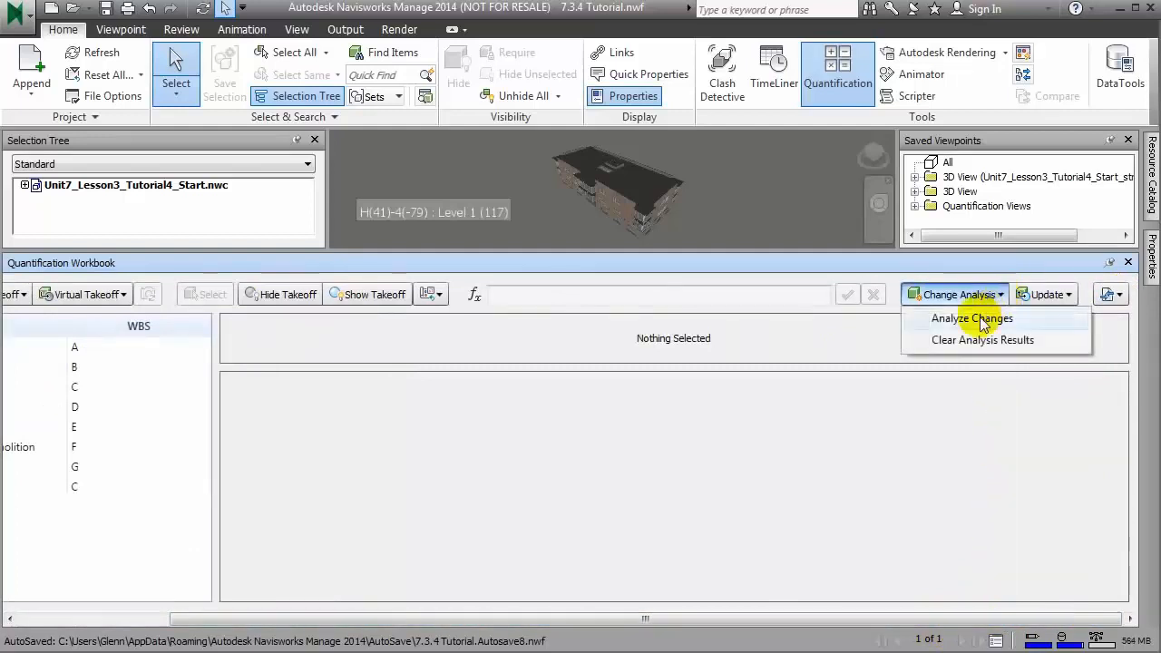
{"action": "left_click", "coordinate": [982, 319]}
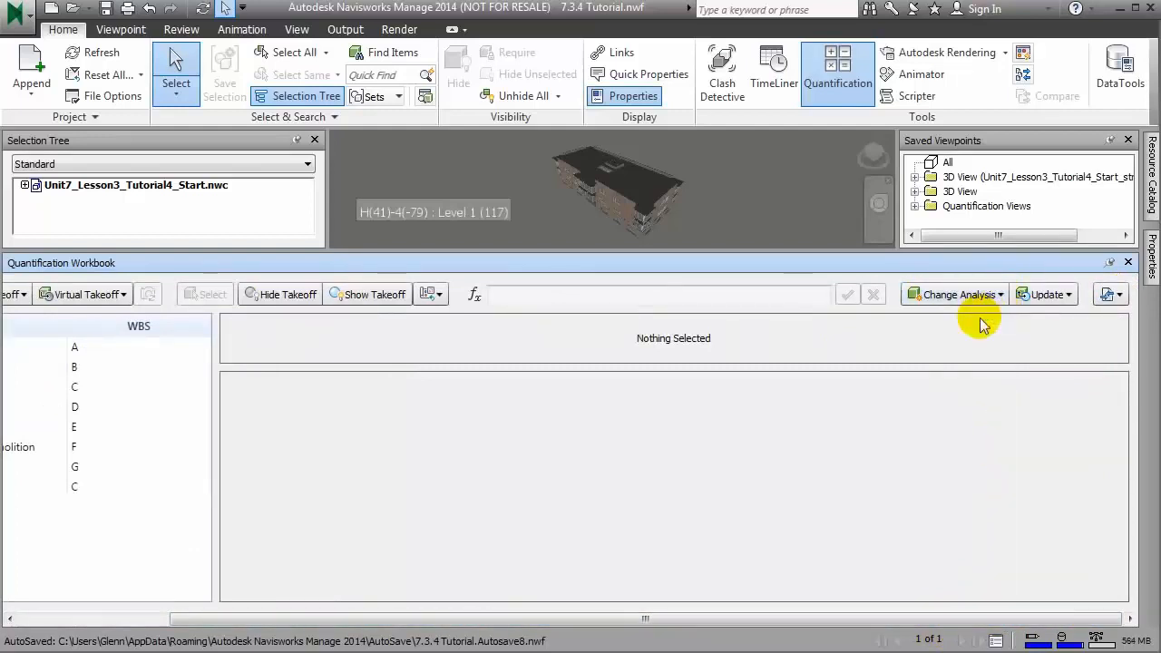
Step: Open the Single Flush Doors item under Interiors and inspect the status and width flags of its changed takeoffs
{"action": "left_click", "coordinate": [105, 617]}
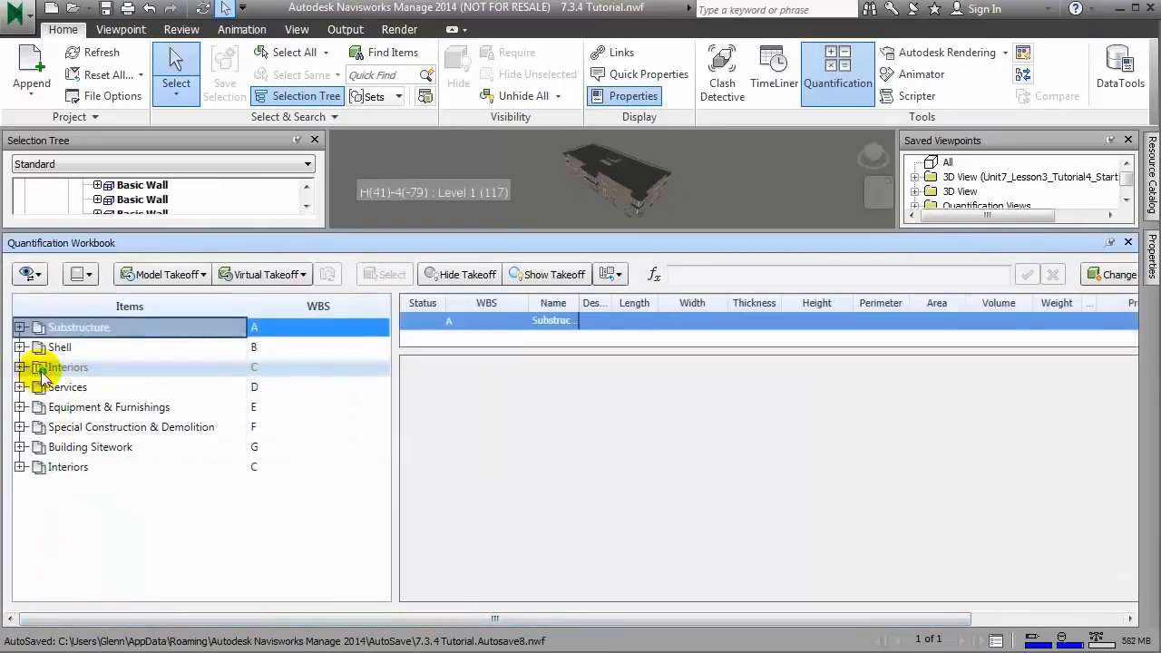
{"action": "left_click", "coordinate": [20, 368]}
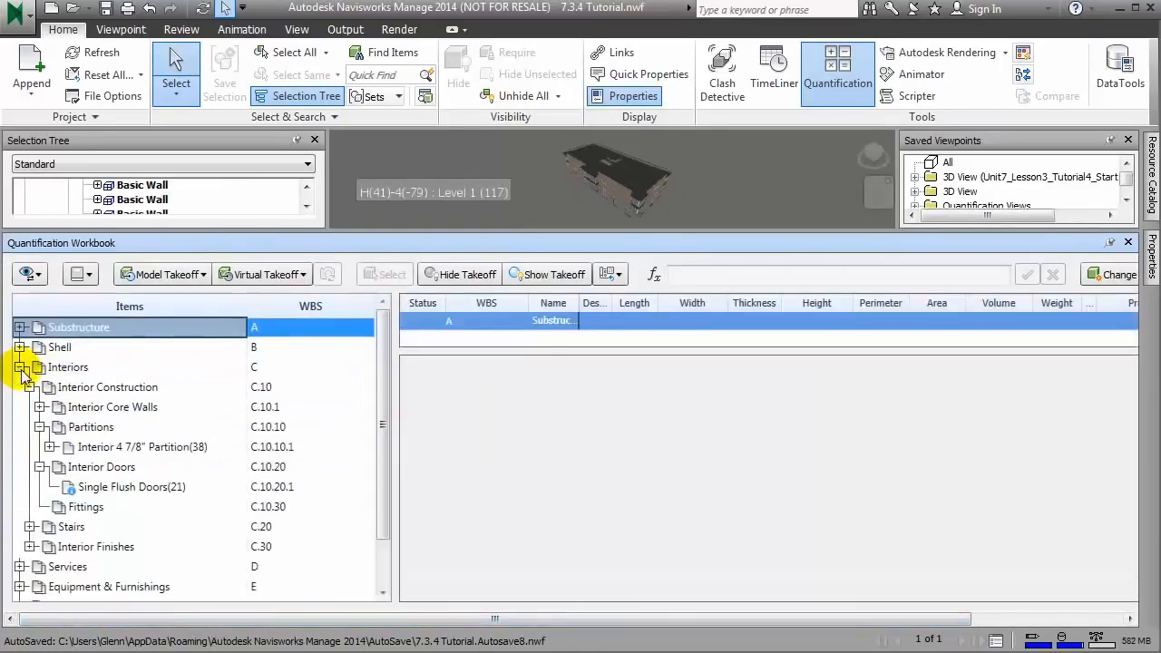
{"action": "left_click", "coordinate": [78, 493]}
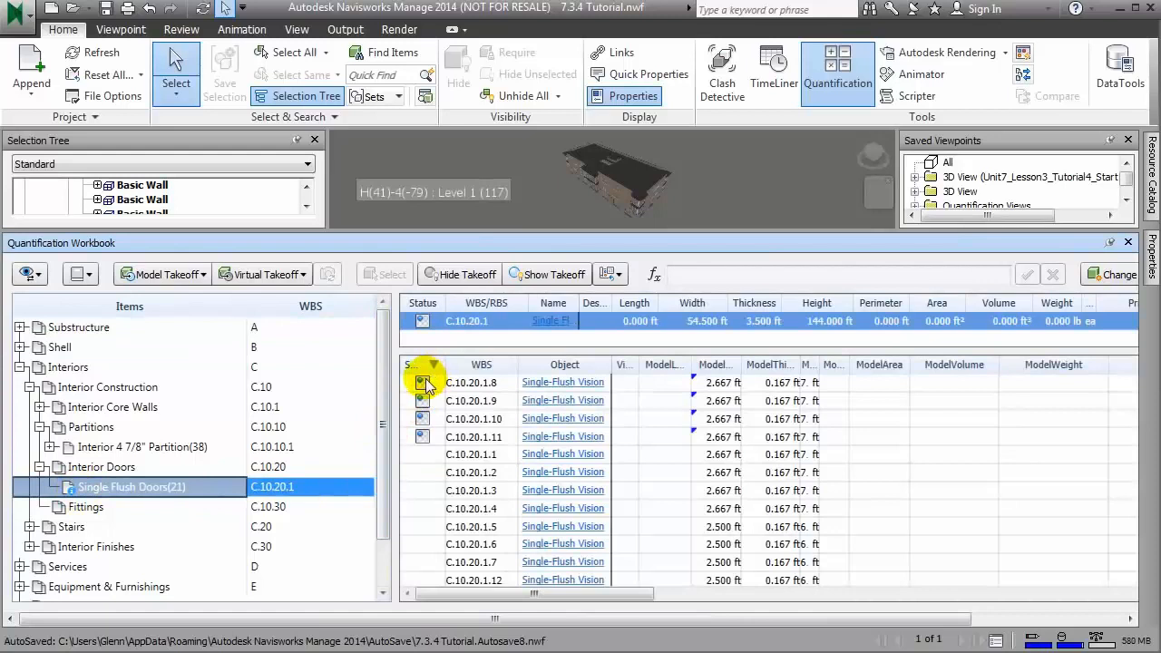
{"action": "mouse_move", "coordinate": [427, 384]}
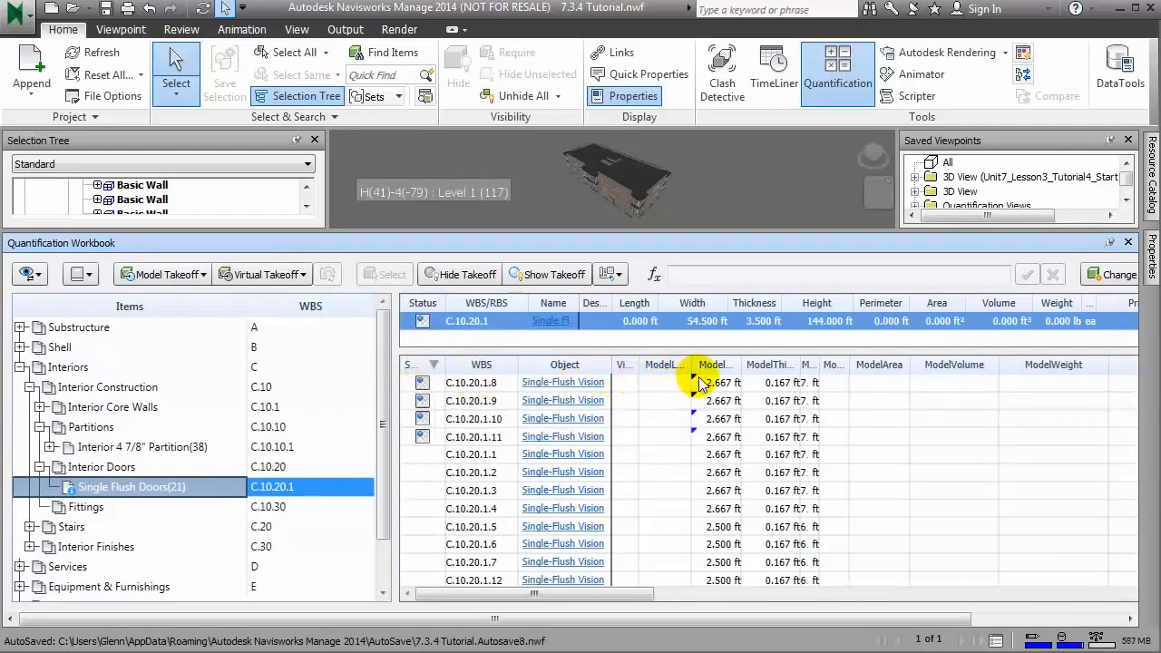
{"action": "mouse_move", "coordinate": [695, 381]}
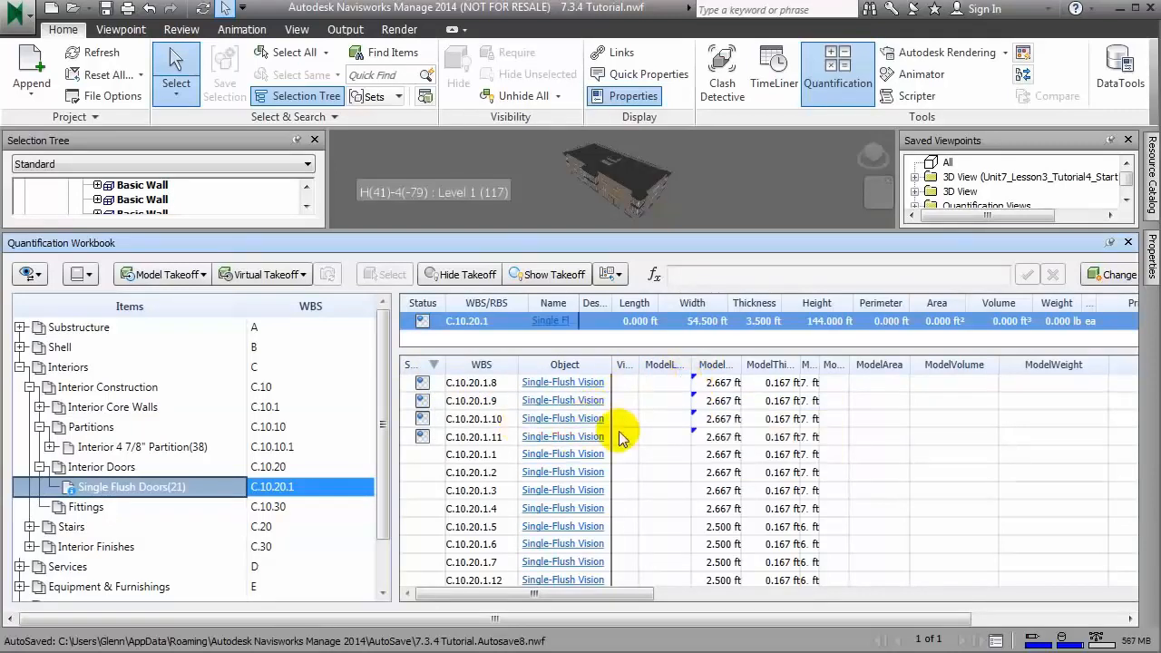
Step: Update the model widths of the flagged door takeoffs C.10.20.1.8 through C.10.20.1.11 from the model
{"action": "left_click", "coordinate": [722, 437]}
{"action": "left_click_drag", "start_coordinate": [723, 436], "coordinate": [704, 382]}
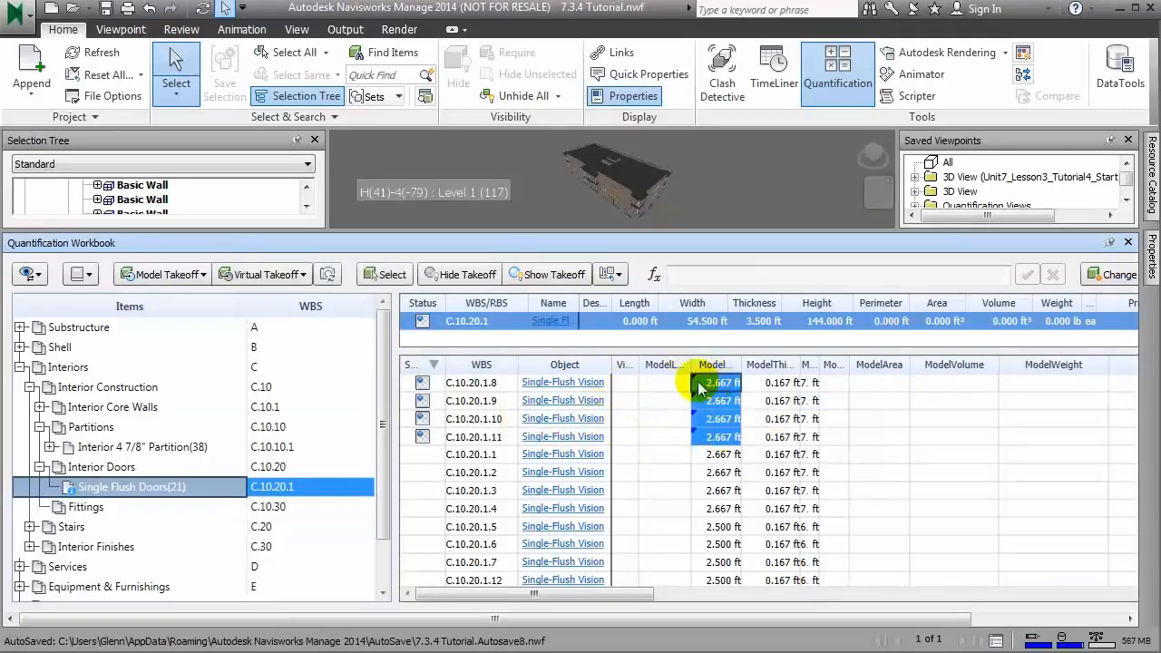
{"action": "left_click_drag", "start_coordinate": [919, 616], "coordinate": [1068, 617]}
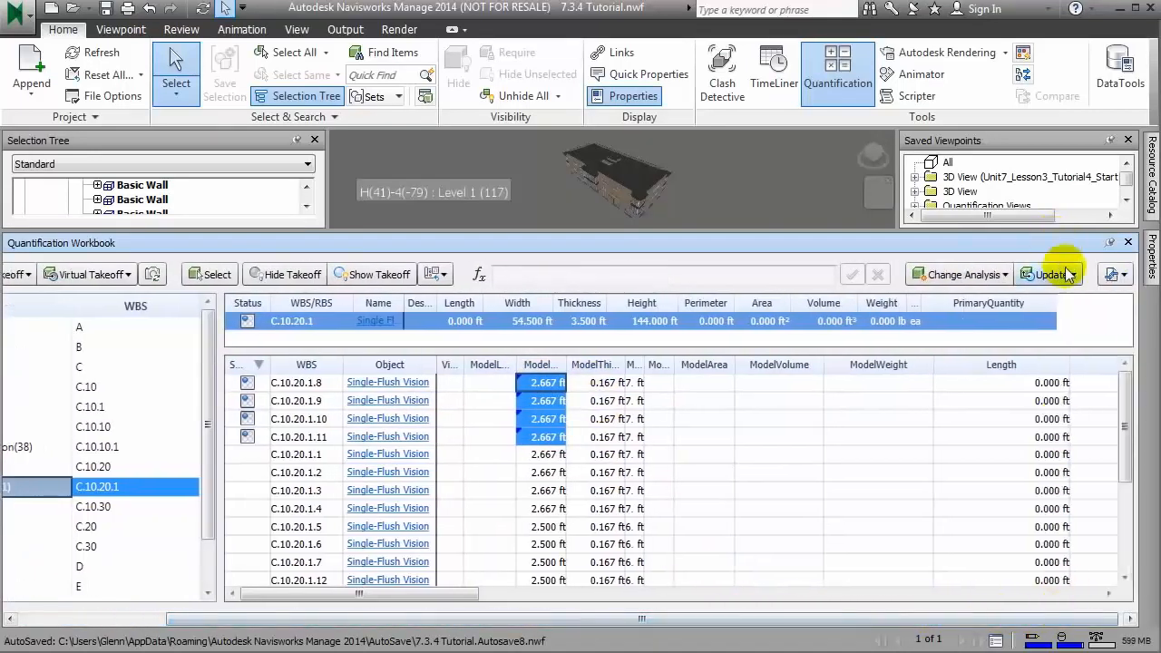
{"action": "left_click", "coordinate": [1052, 274]}
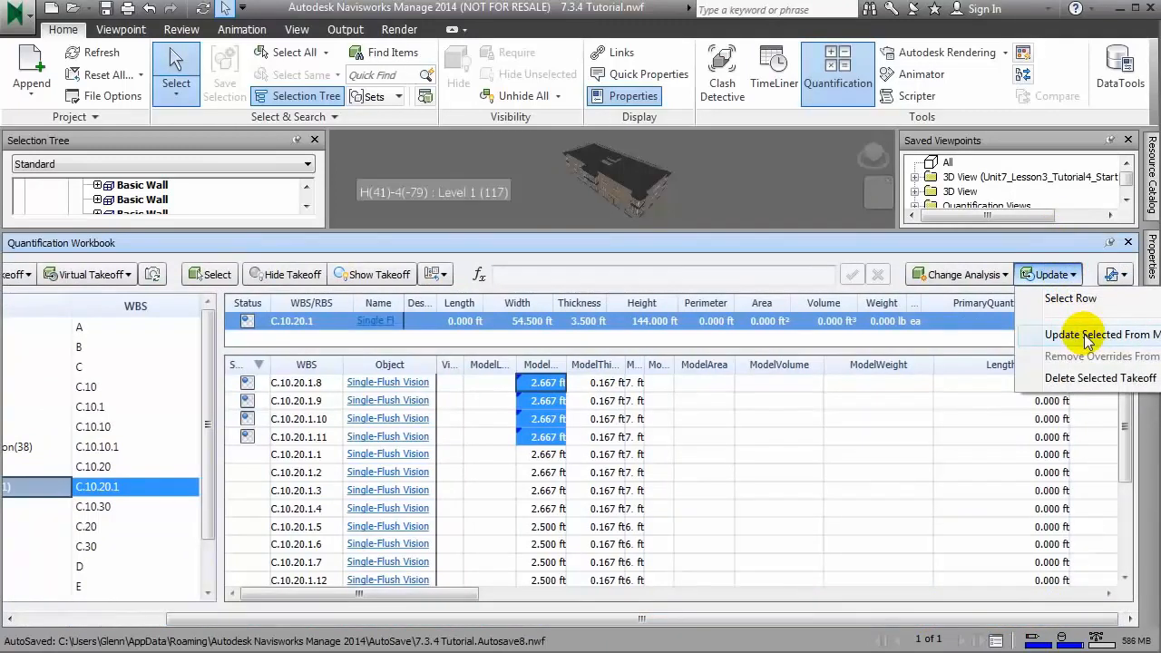
{"action": "left_click", "coordinate": [1065, 333]}
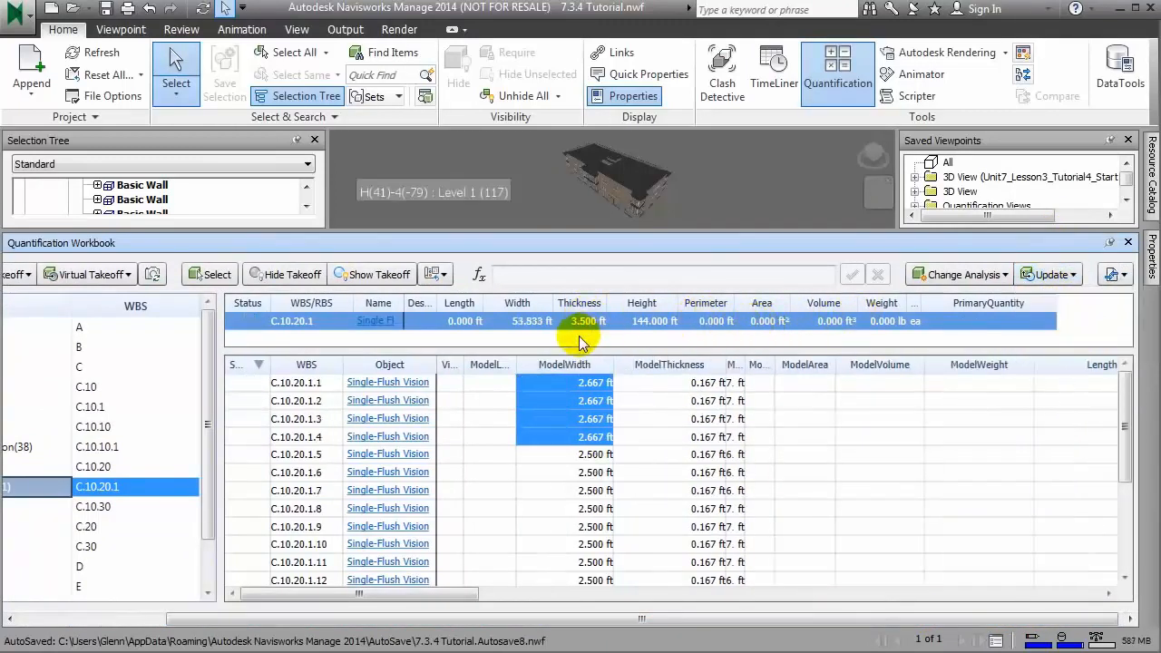
Step: Export the quantities to the Excel file New Quantity Report.xlsx in the 7.3.4 folder and open it
{"action": "left_click", "coordinate": [1113, 274]}
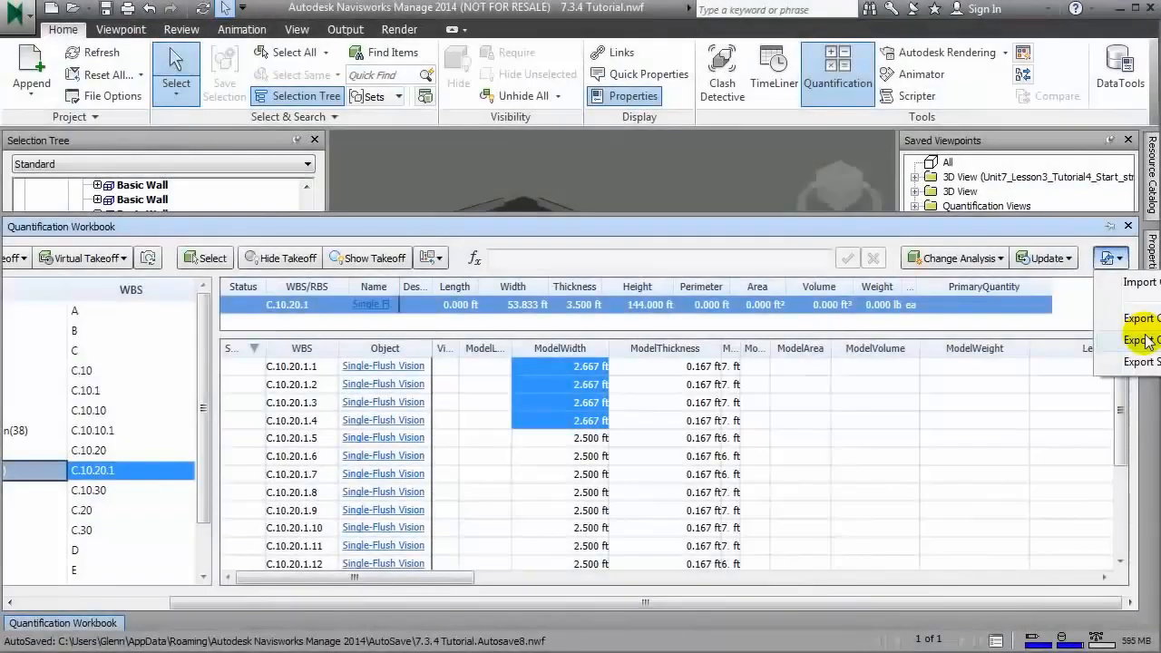
{"action": "left_click", "coordinate": [1141, 339]}
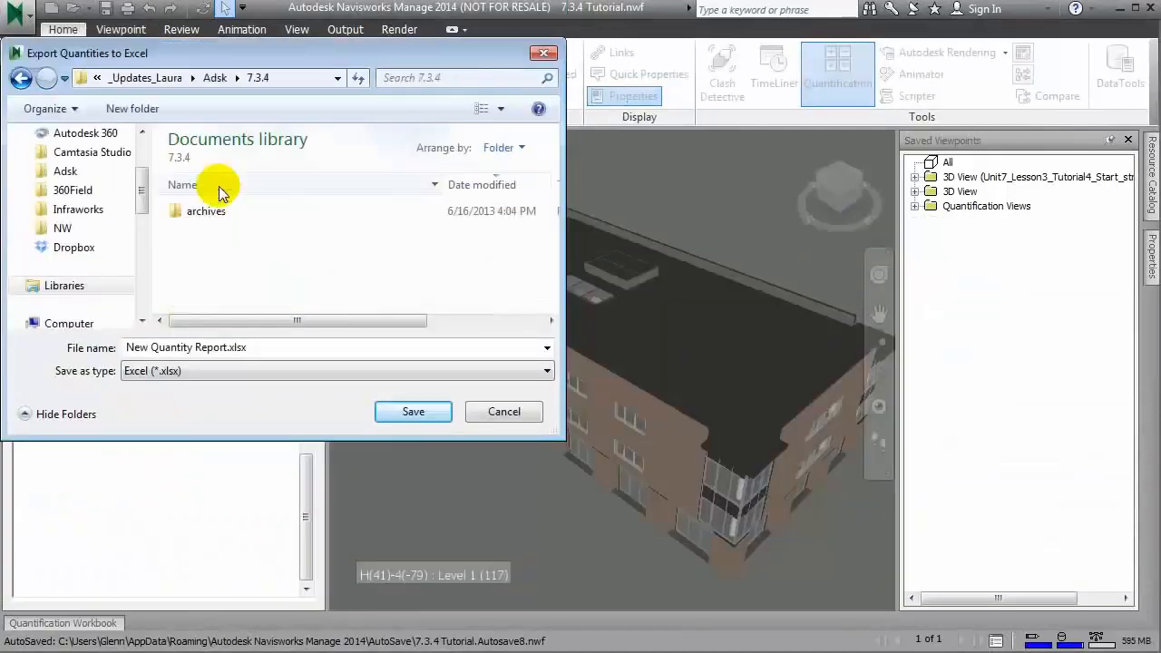
{"action": "left_click", "coordinate": [219, 345]}
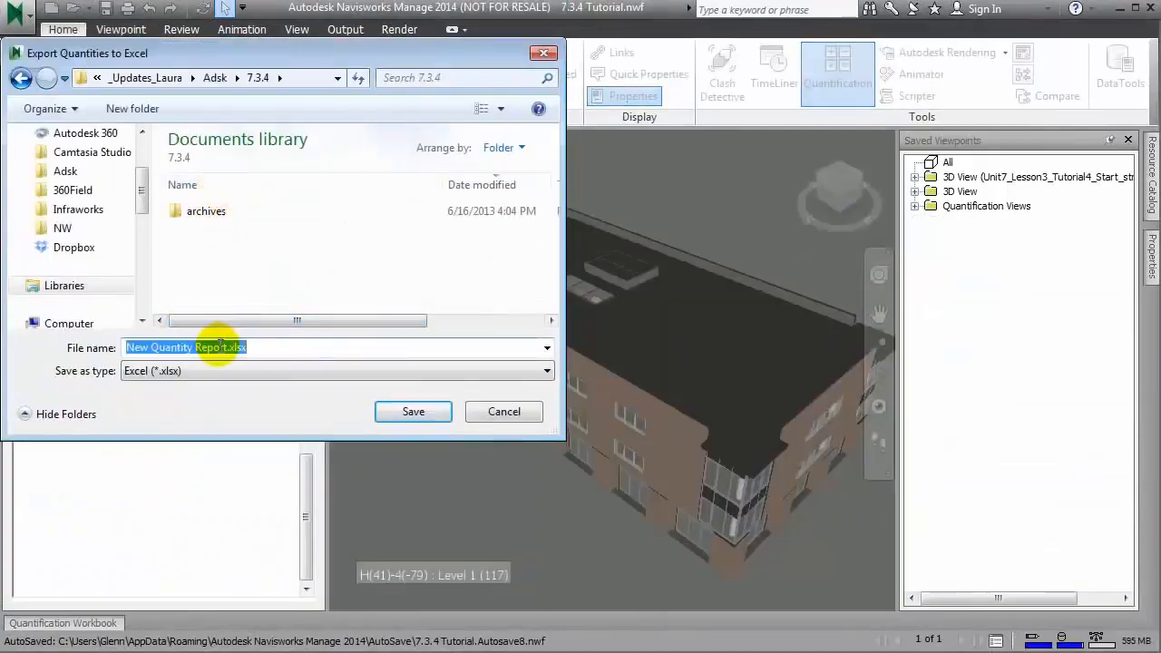
{"action": "left_click", "coordinate": [421, 410]}
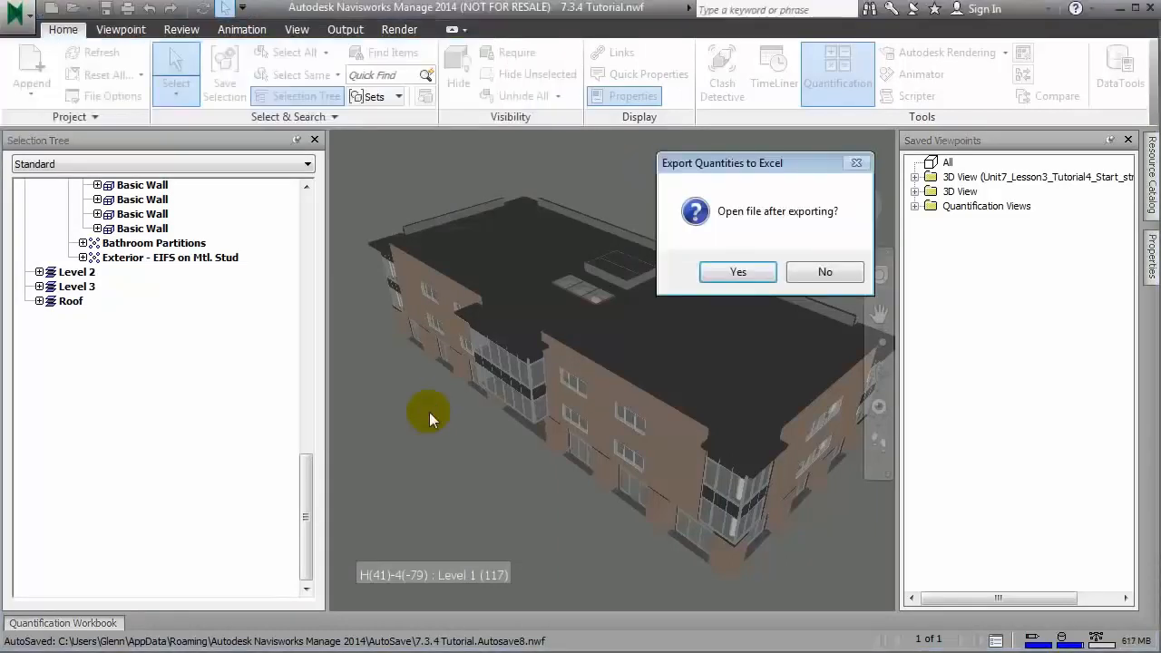
{"action": "left_click", "coordinate": [732, 272]}
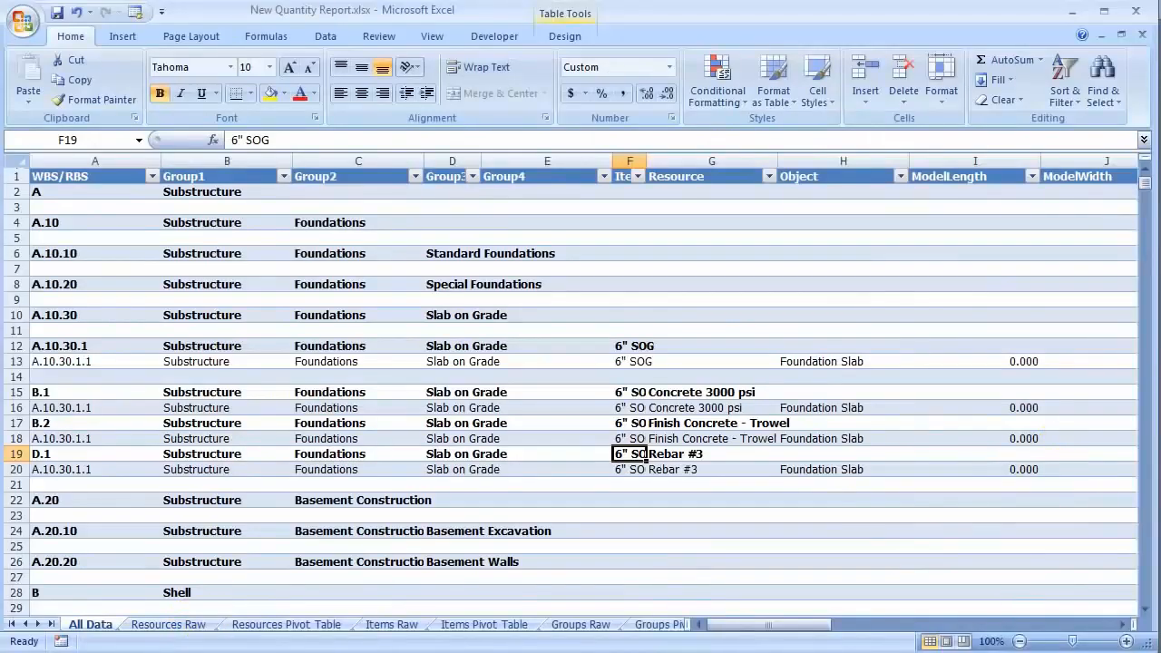
Step: Review the quantity report's All Data, Resources Raw, Items Raw and Groups Raw sheets
{"action": "mouse_move", "coordinate": [812, 633]}
{"action": "left_mouse_down"}
{"action": "mouse_move", "coordinate": [985, 630]}
{"action": "mouse_move", "coordinate": [814, 632]}
{"action": "left_mouse_up"}
{"action": "left_click_drag", "start_coordinate": [1142, 184], "coordinate": [1140, 352]}
{"action": "left_click", "coordinate": [171, 624]}
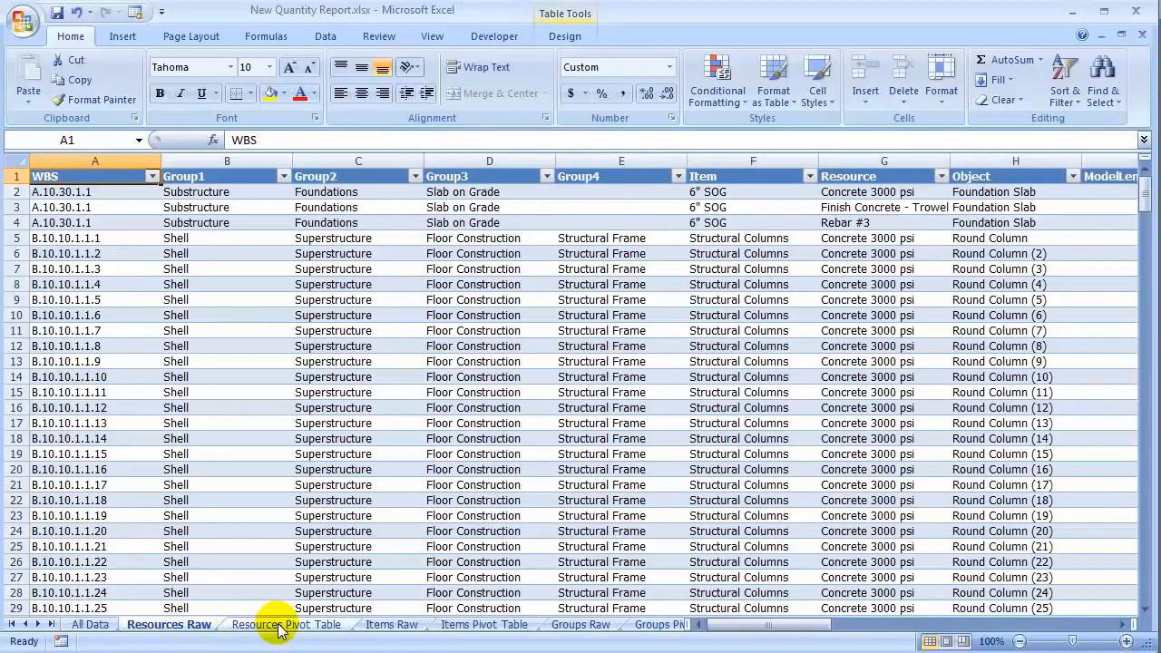
{"action": "left_click", "coordinate": [390, 624]}
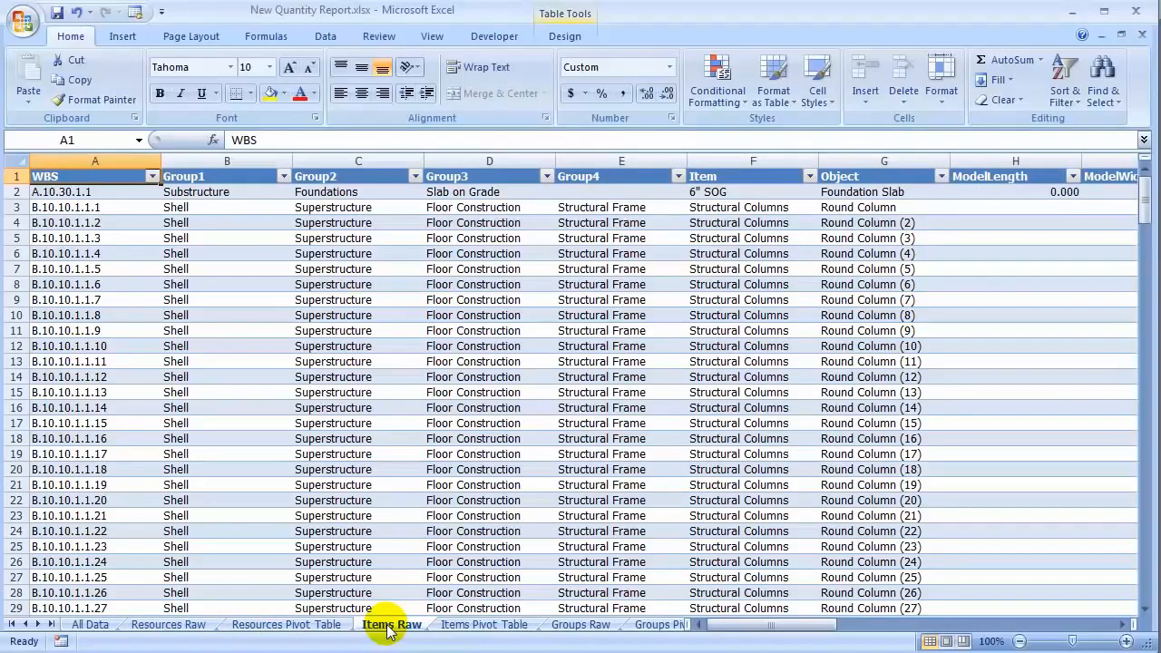
{"action": "left_click", "coordinate": [577, 625]}
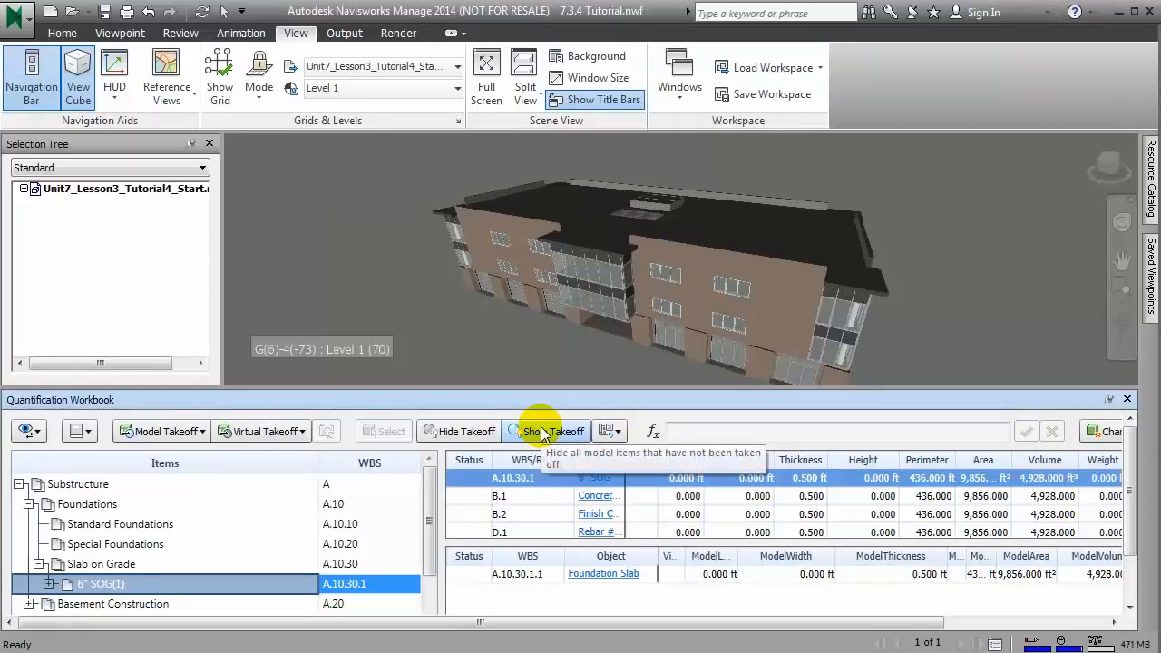
Step: Display only the taken-off model items, and switch to hiding all taken-off items instead
{"action": "left_click", "coordinate": [540, 431]}
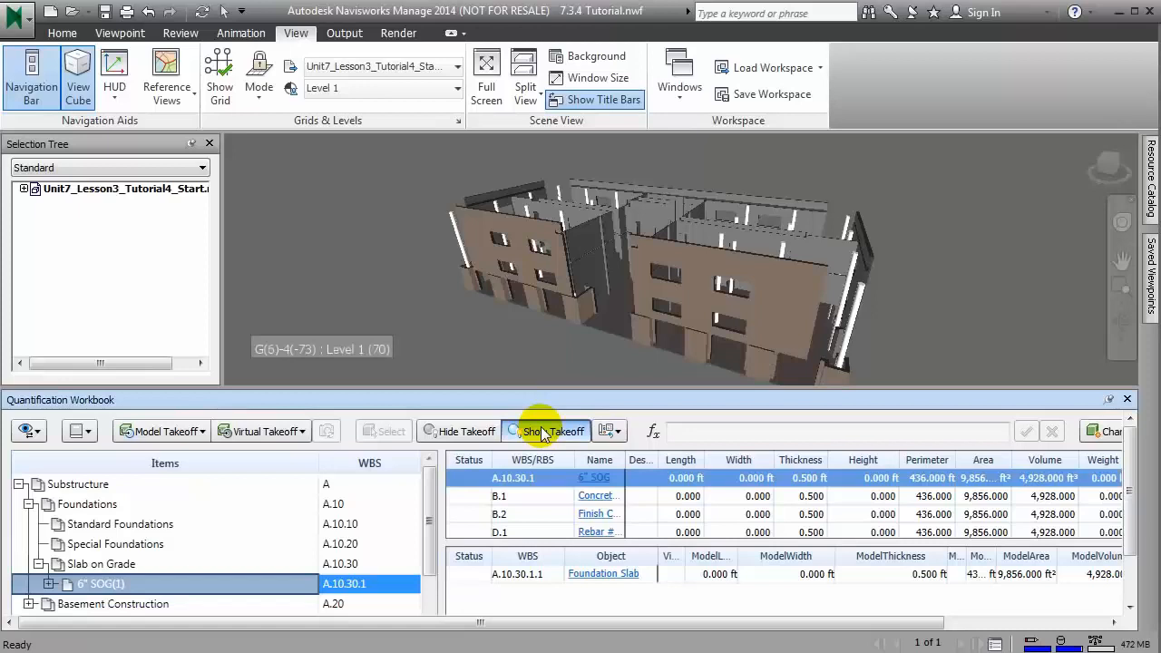
{"action": "left_click", "coordinate": [451, 434]}
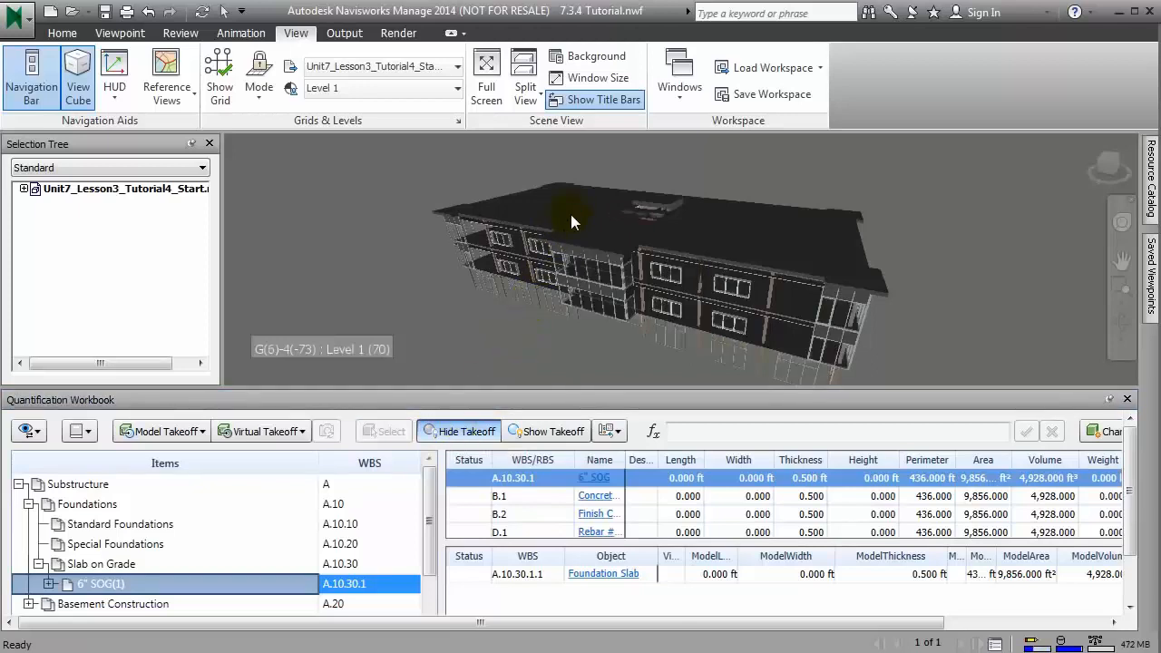
Step: Activate the Select tool and select the Generic - 12" basic roof in the model view
{"action": "left_click", "coordinate": [63, 34]}
{"action": "left_click", "coordinate": [173, 101]}
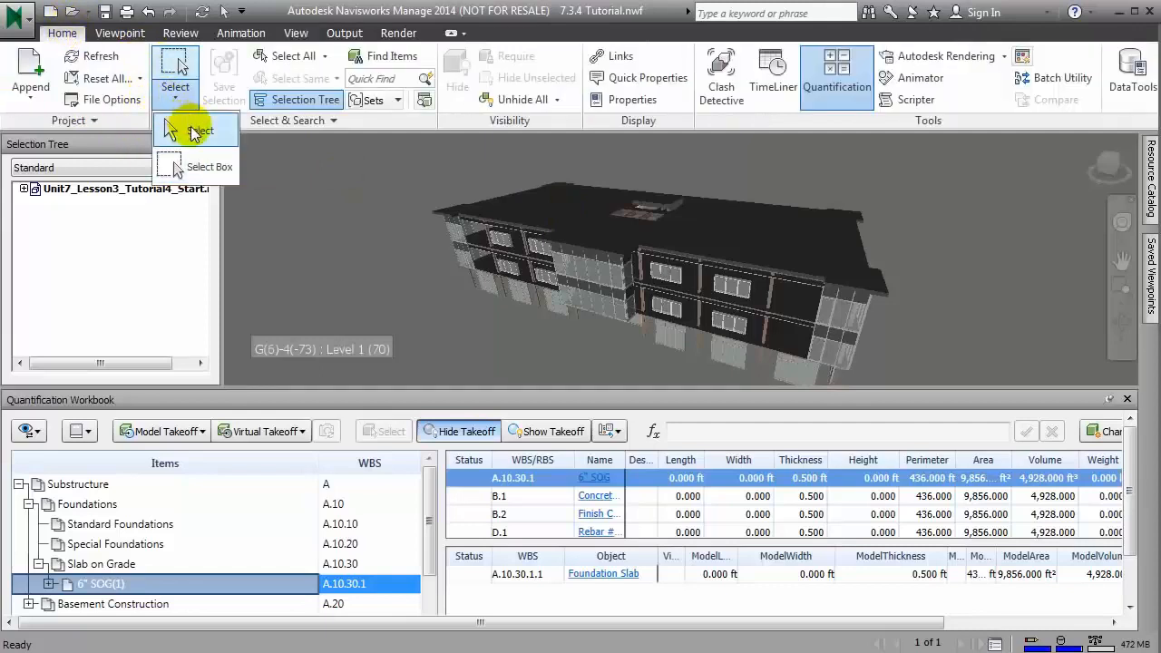
{"action": "left_click", "coordinate": [187, 123]}
{"action": "left_click", "coordinate": [555, 209]}
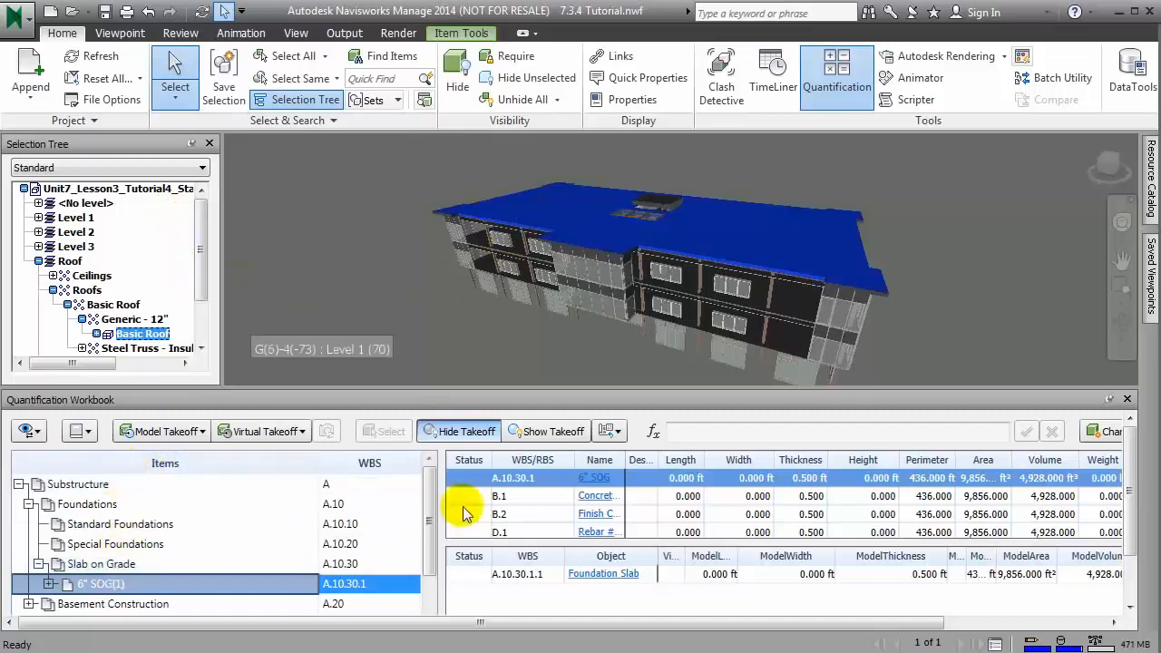
Step: Take off the selected Basic Roof to a new catalog item under Roofing > Roof Coverings (B.30.10)
{"action": "left_click_drag", "start_coordinate": [432, 511], "coordinate": [433, 555]}
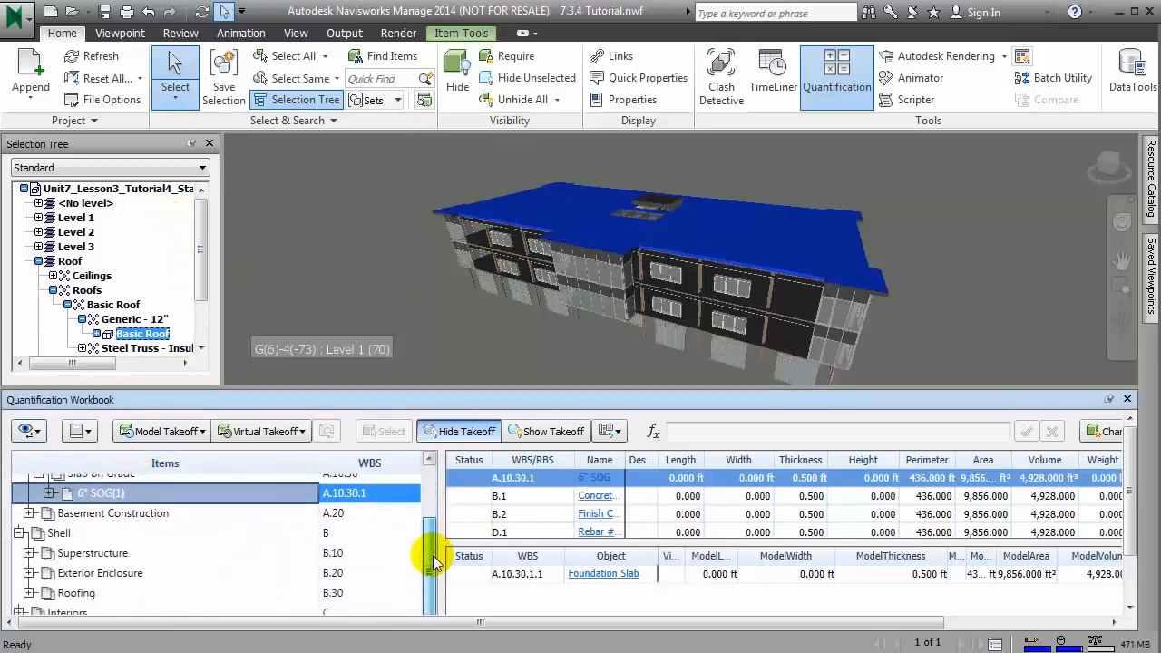
{"action": "left_click", "coordinate": [29, 593]}
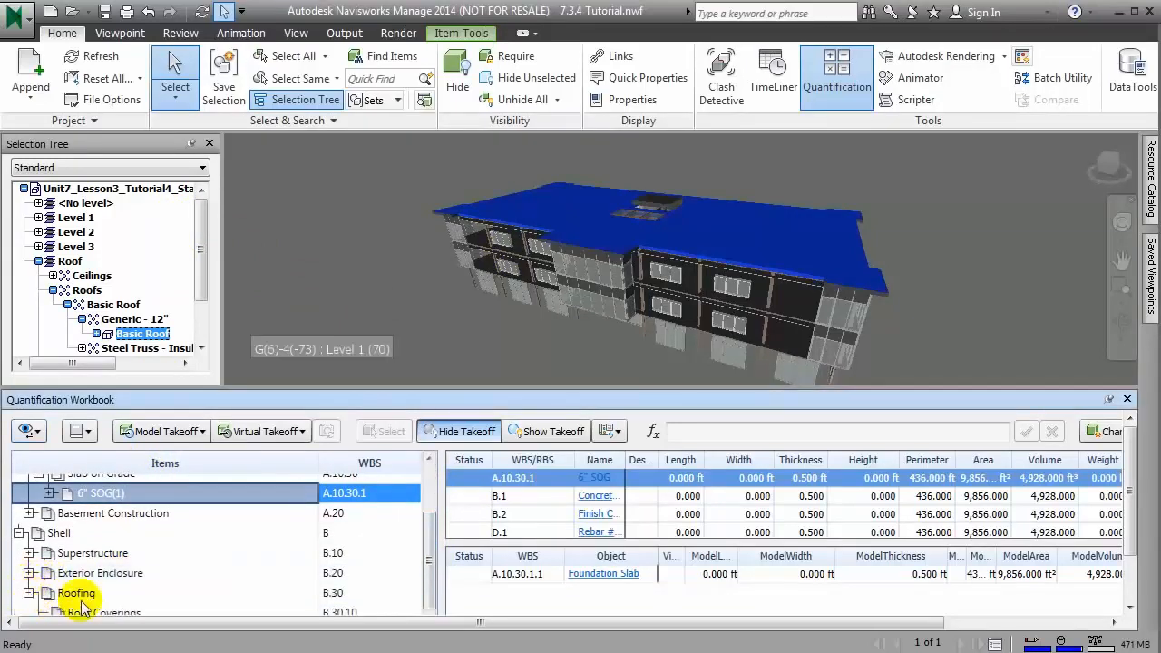
{"action": "left_click", "coordinate": [337, 612]}
{"action": "left_click_drag", "start_coordinate": [431, 544], "coordinate": [432, 560]}
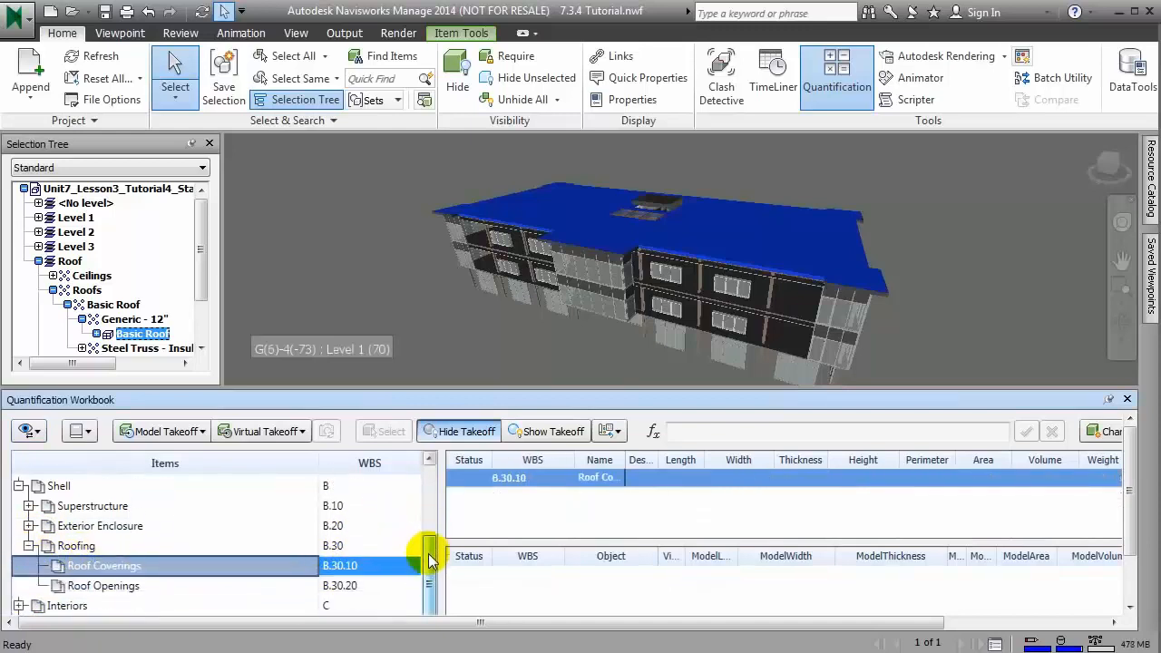
{"action": "right_click", "coordinate": [145, 334]}
{"action": "mouse_move", "coordinate": [263, 53]}
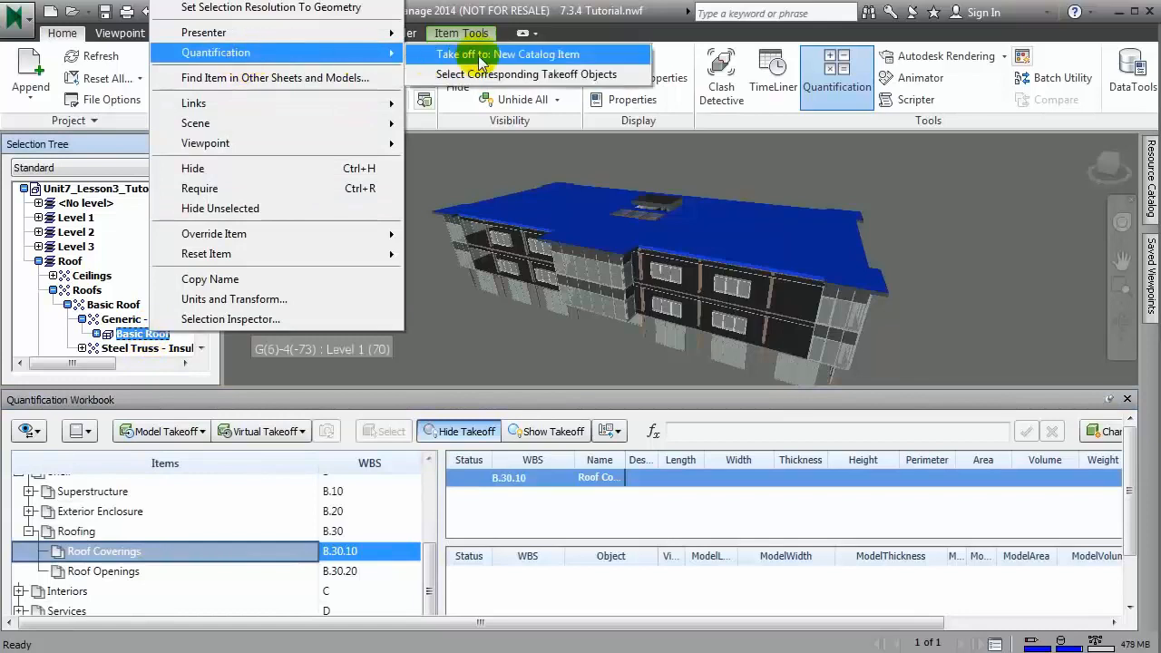
{"action": "left_click", "coordinate": [481, 57]}
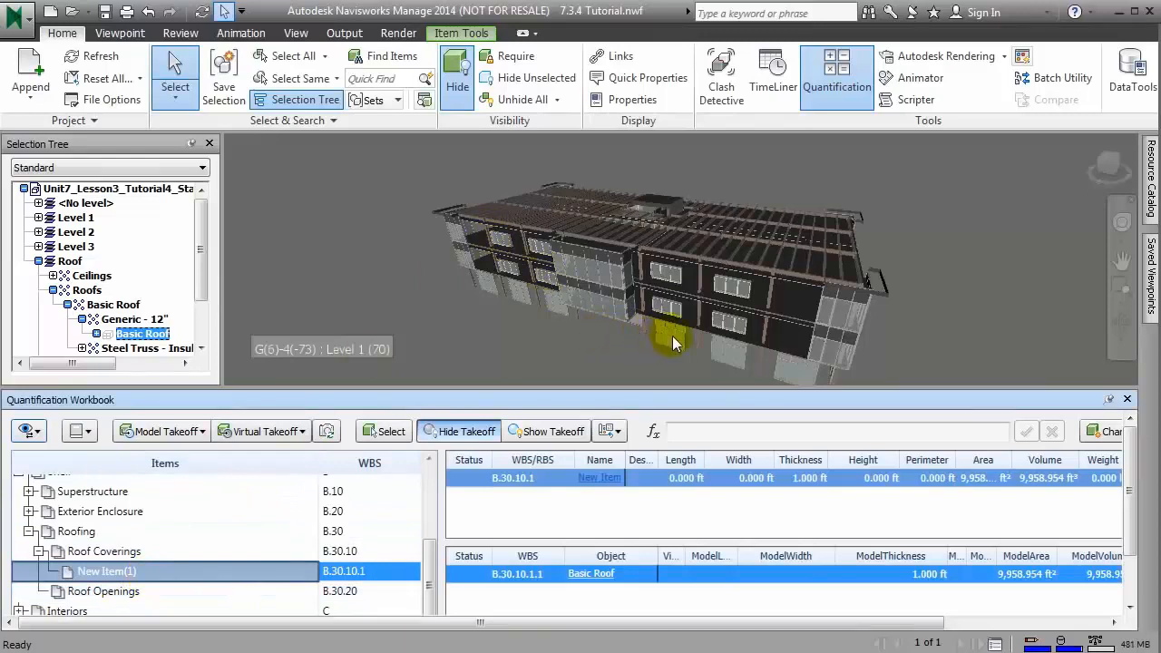
Step: Select the flat fascia along the roof edge in the model and take it off to another new catalog item under Roof Coverings
{"action": "left_click", "coordinate": [641, 322]}
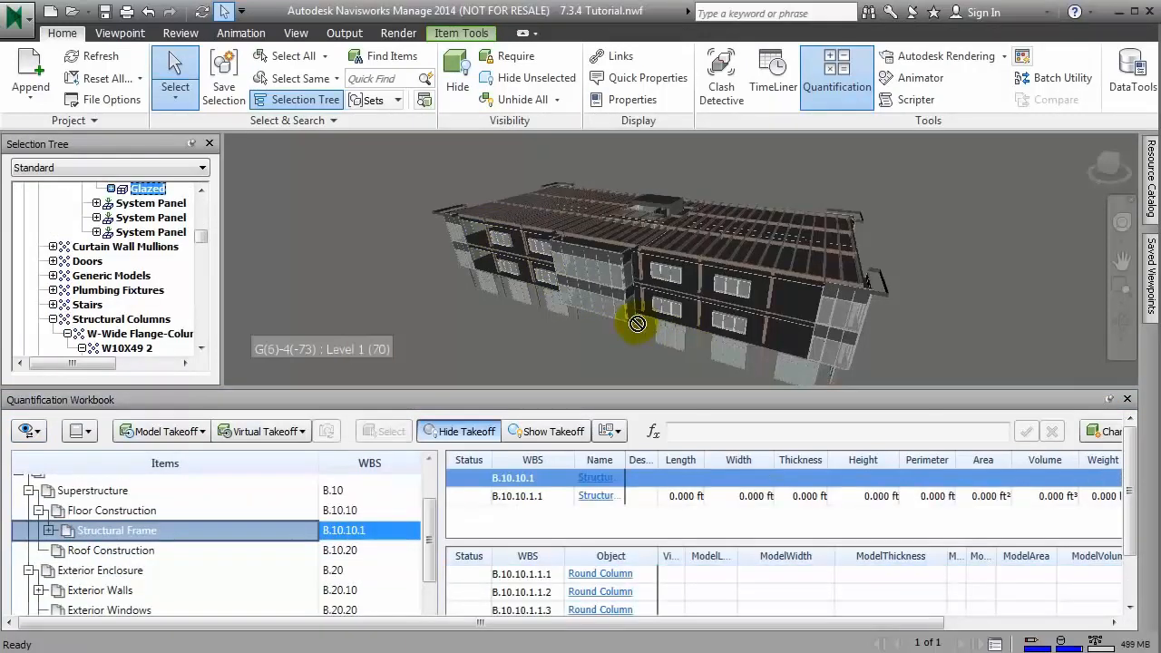
{"action": "left_click", "coordinate": [867, 291]}
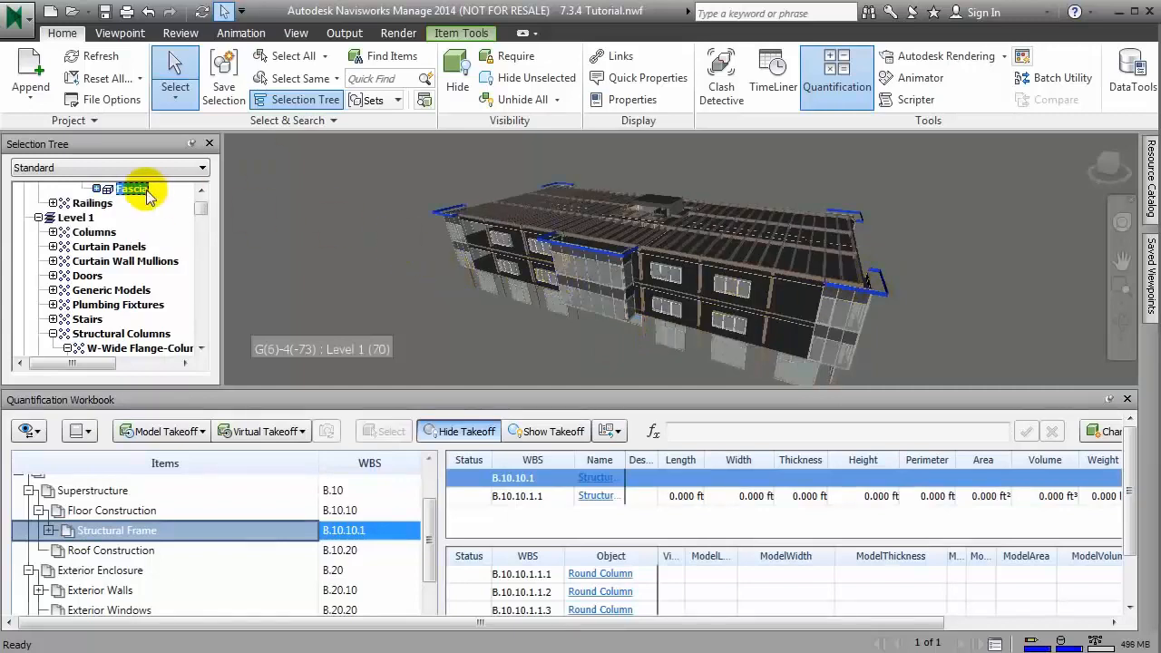
{"action": "left_click", "coordinate": [96, 188]}
{"action": "scroll", "coordinate": [204, 191], "scroll_direction": "up", "scroll_amount": 2}
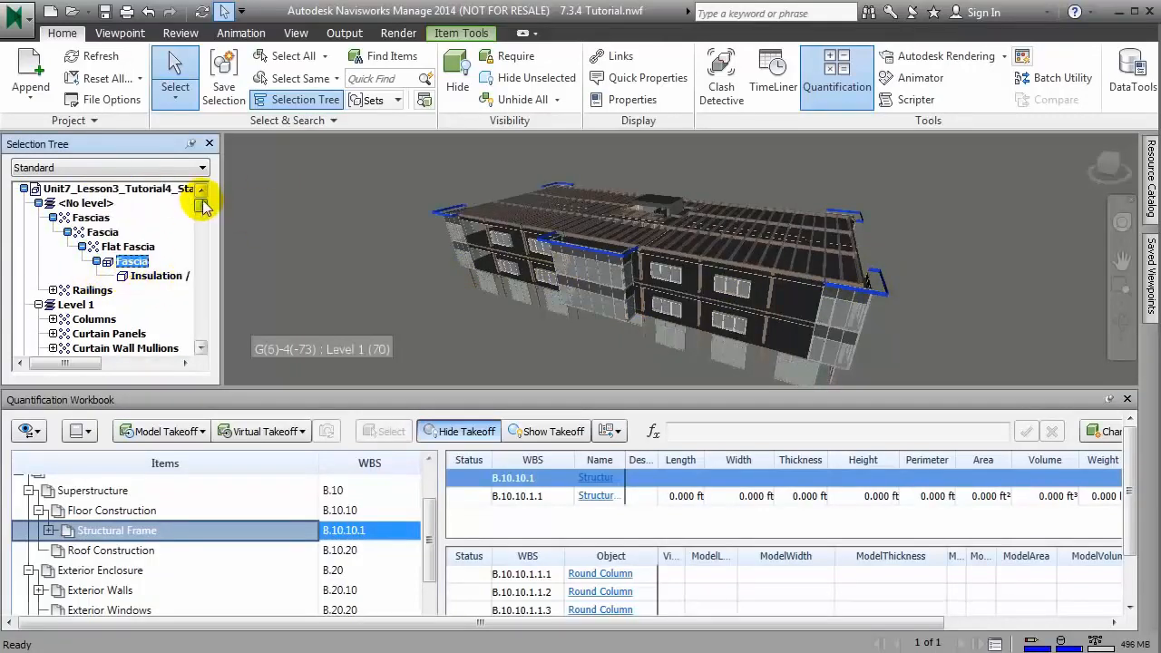
{"action": "scroll", "coordinate": [181, 544], "scroll_direction": "down", "scroll_amount": 2}
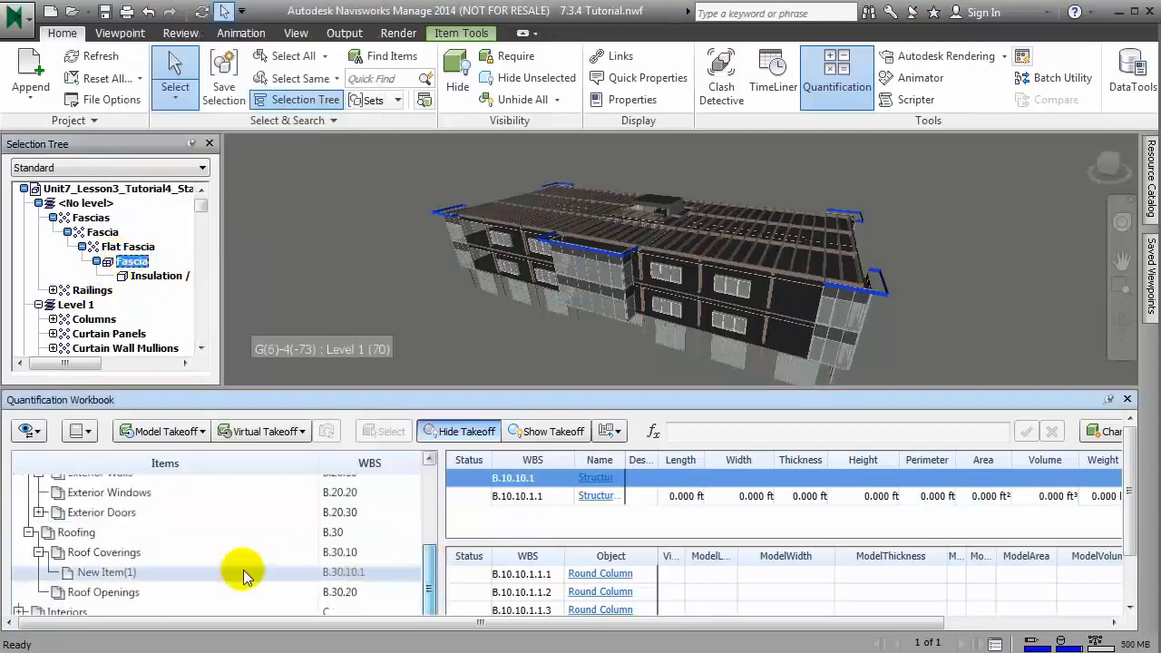
{"action": "left_click", "coordinate": [104, 553]}
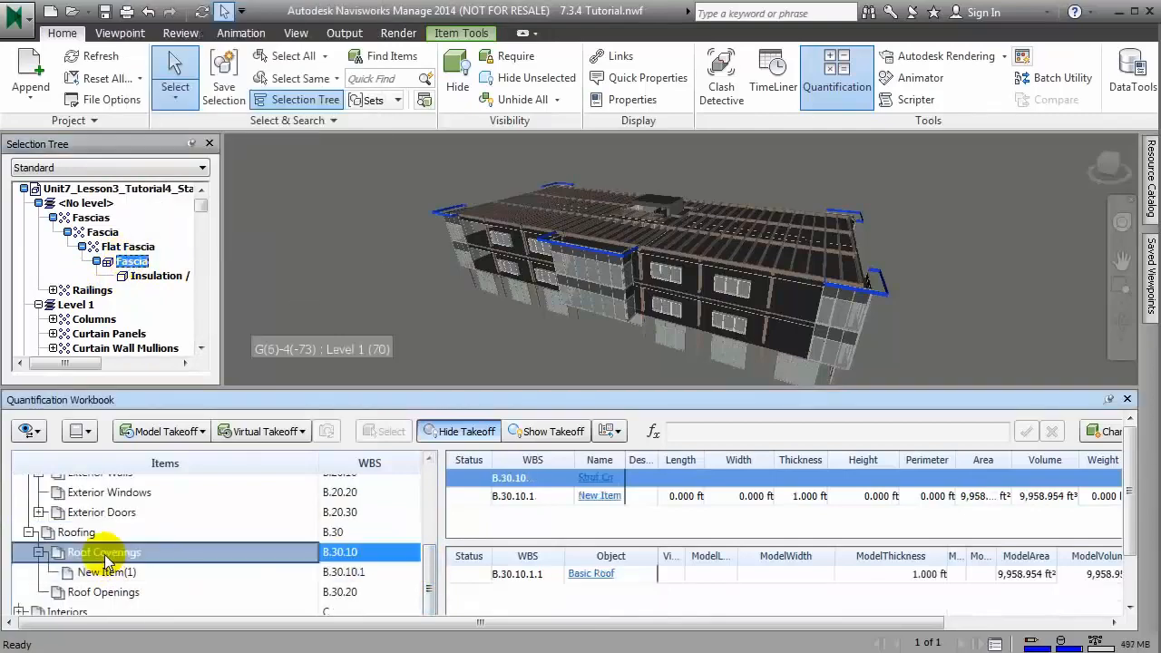
{"action": "right_click", "coordinate": [125, 262]}
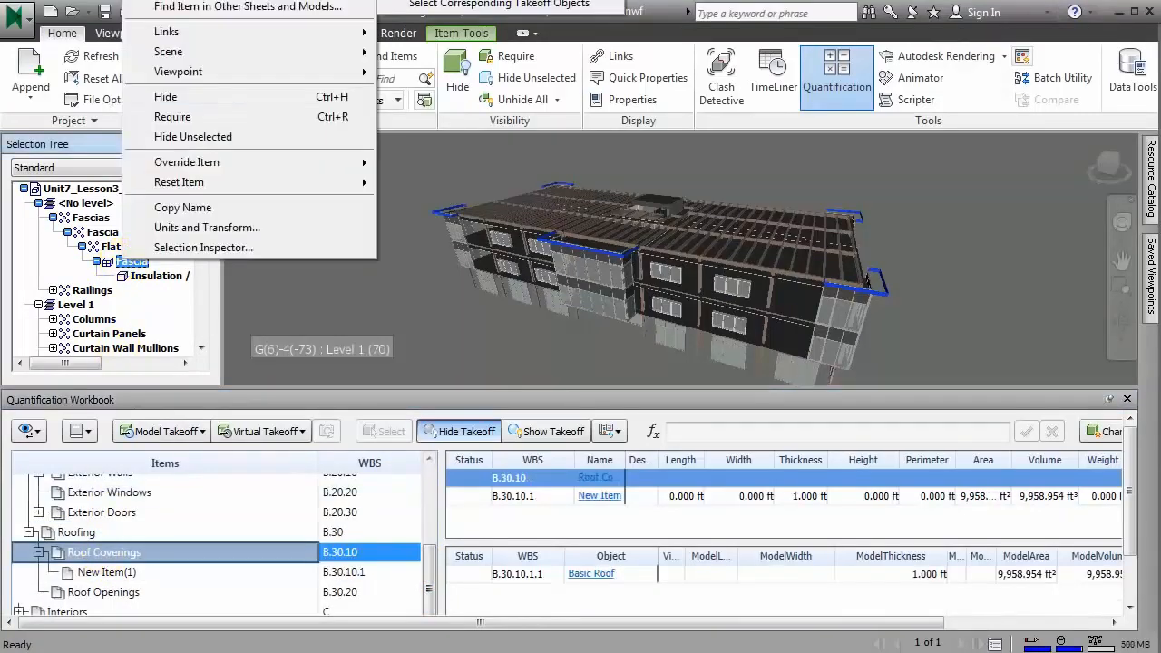
{"action": "left_click", "coordinate": [489, 1]}
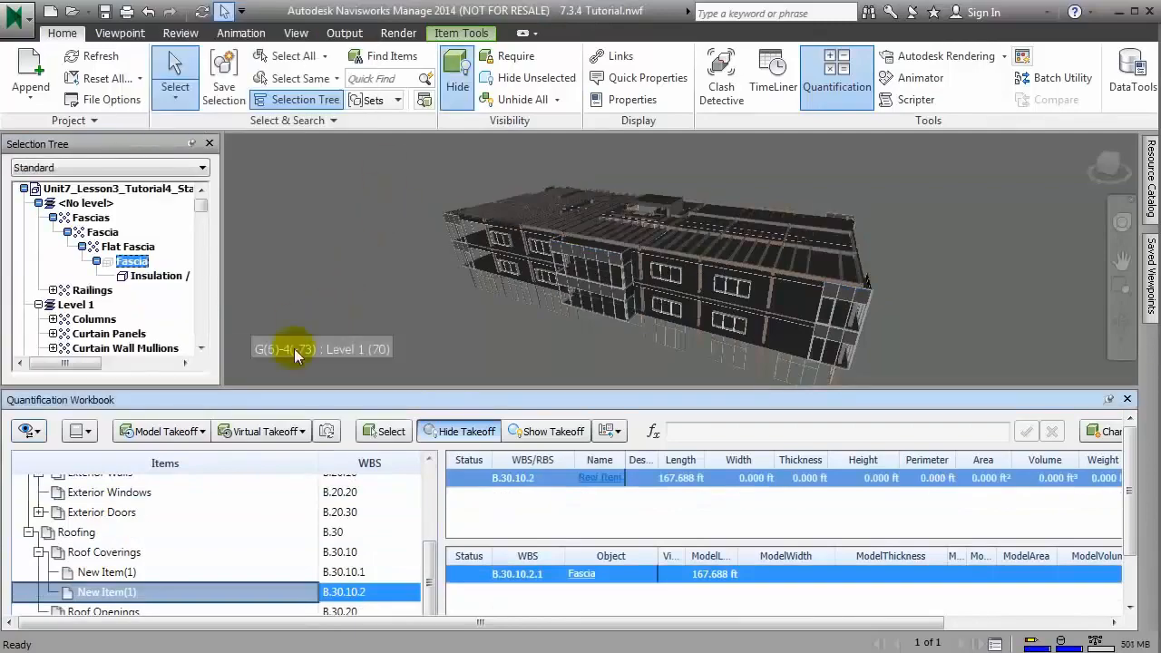